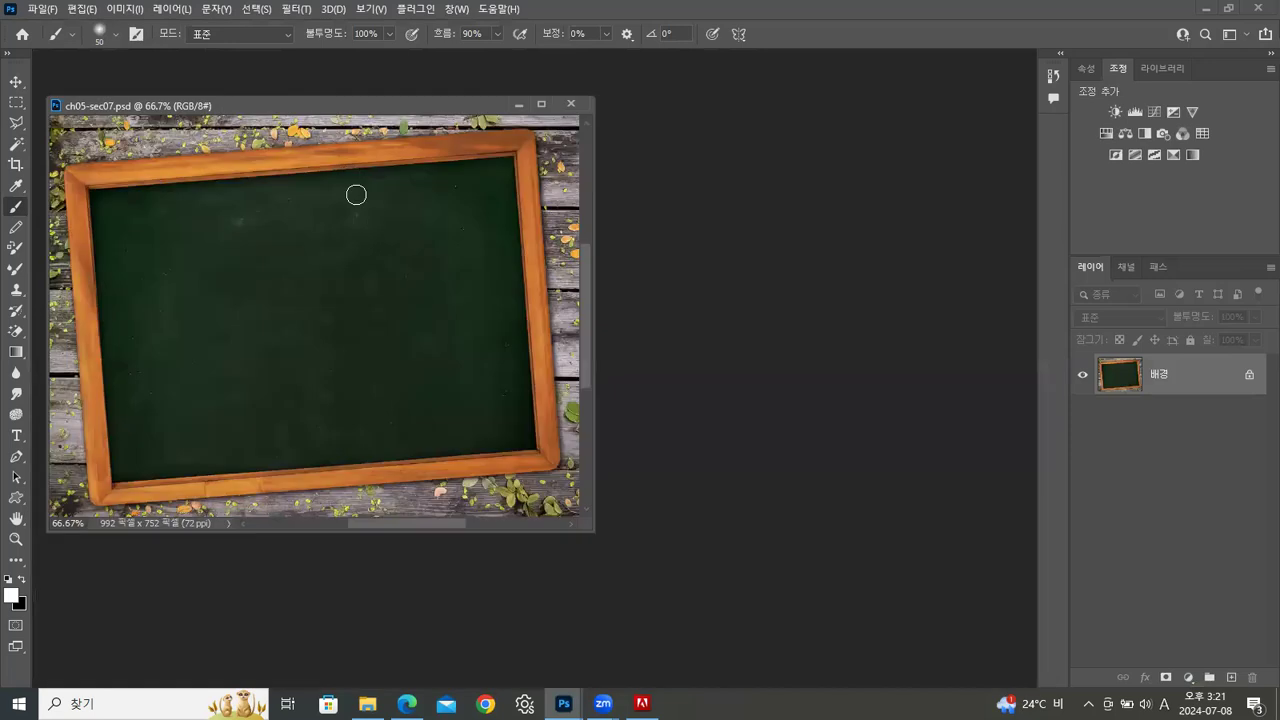
Add a new layer above the background and paint a white diagonal stroke on the chalkboard with the soft 50 px brush
key(ctrl+1)
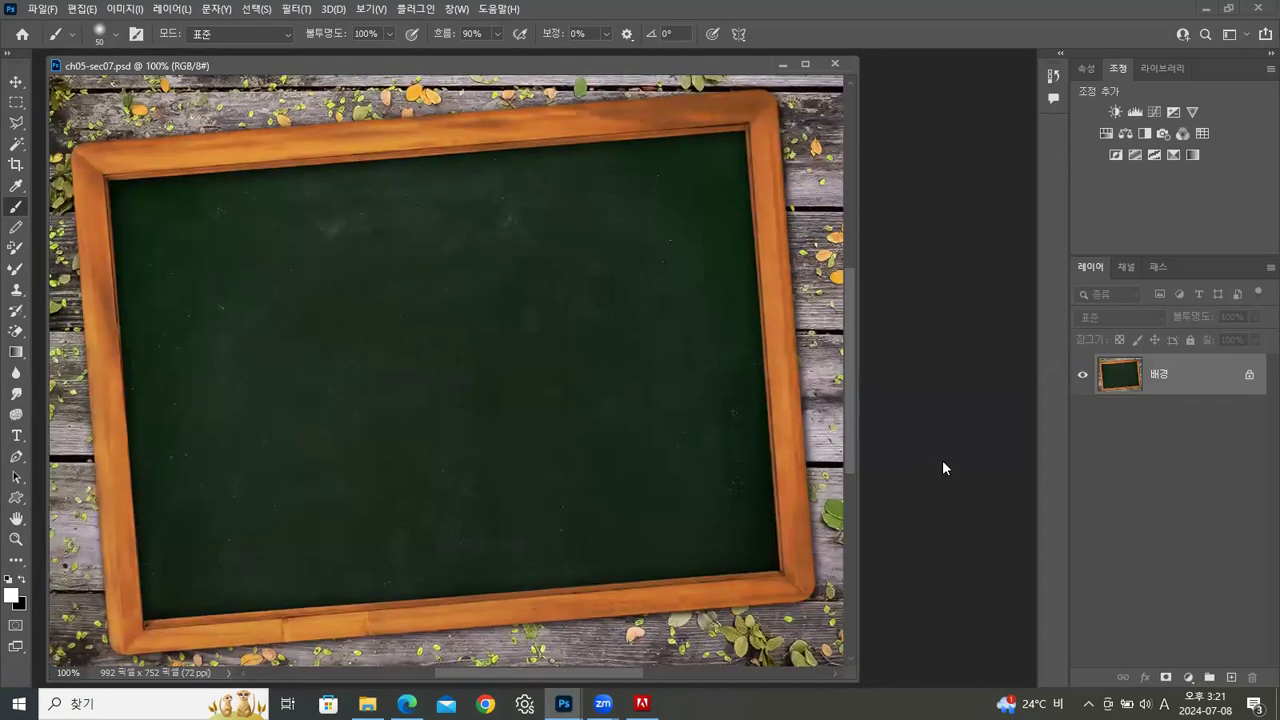
click(1231, 677)
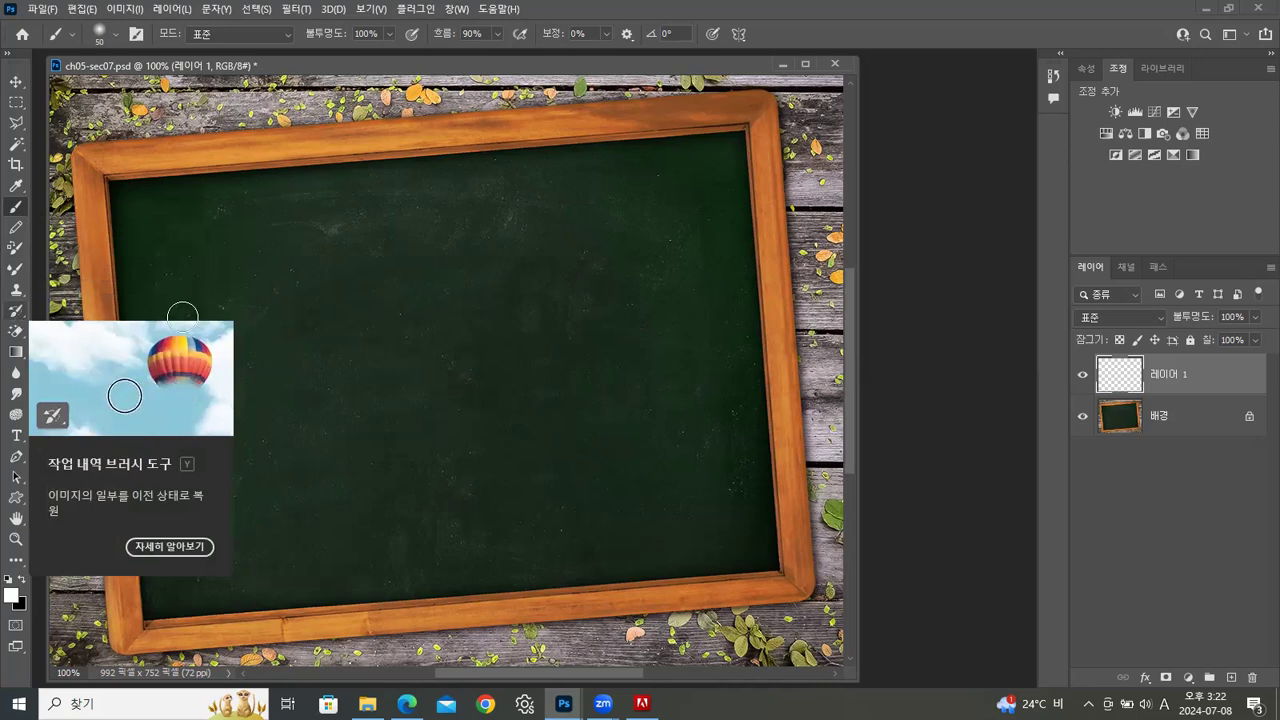
drag(300, 251, 514, 352)
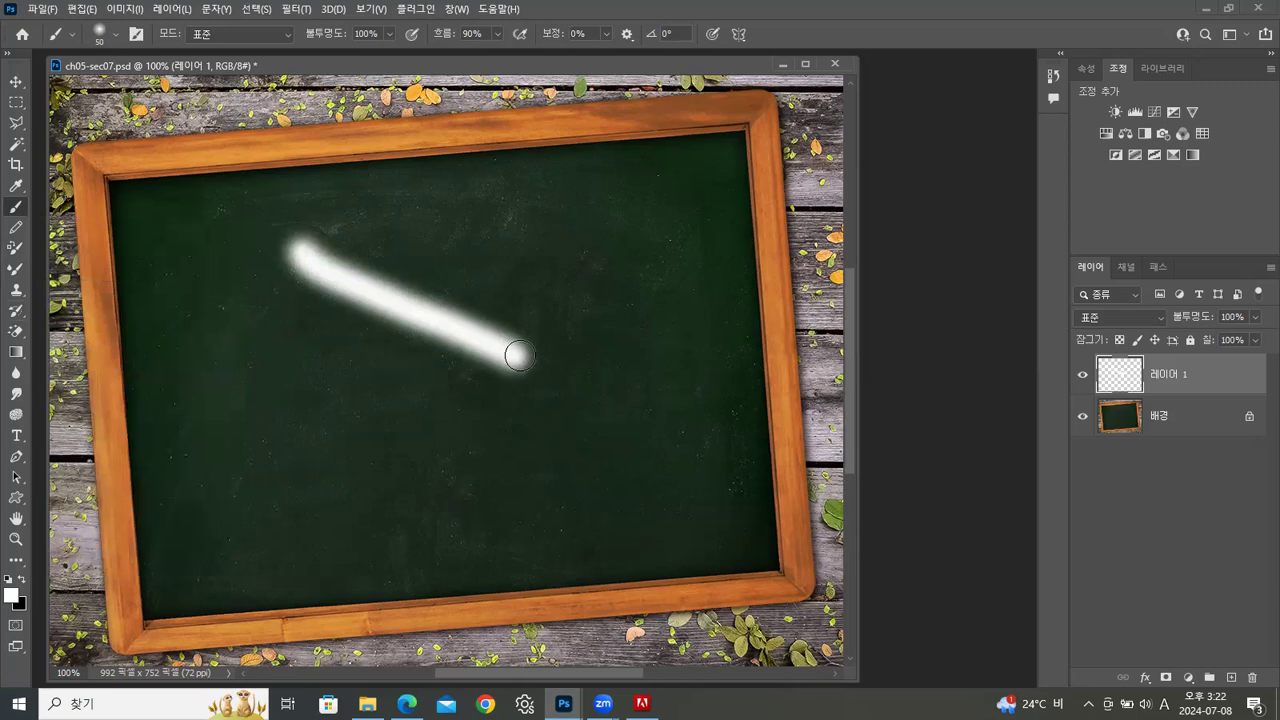
Paint over the white stroke with the Art History Brush, and clear its remaining traces with the History Brush enlarged to 80 px
click(17, 312)
mouse_move(516, 341)
mouse_down()
mouse_move(462, 353)
mouse_move(549, 311)
mouse_move(435, 317)
mouse_move(328, 298)
mouse_up()
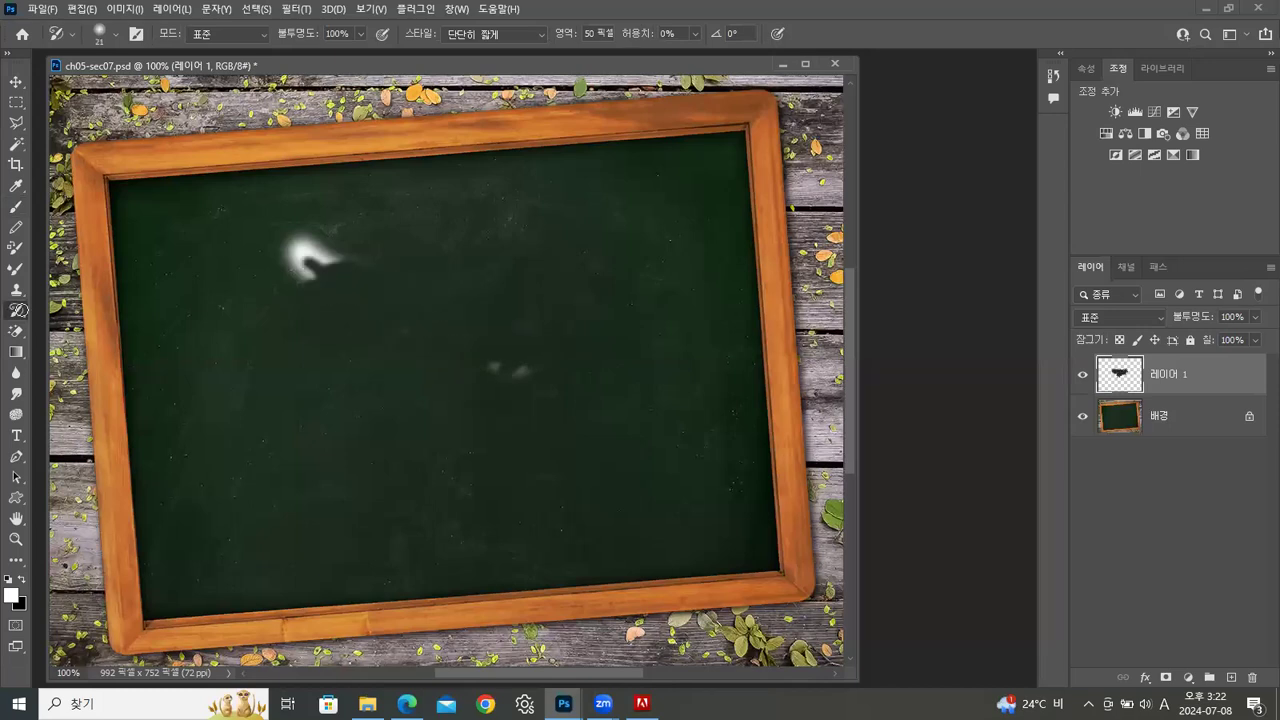
right_click(19, 310)
click(72, 310)
mouse_move(370, 264)
mouse_down()
mouse_move(289, 289)
mouse_move(315, 287)
mouse_move(303, 331)
mouse_up()
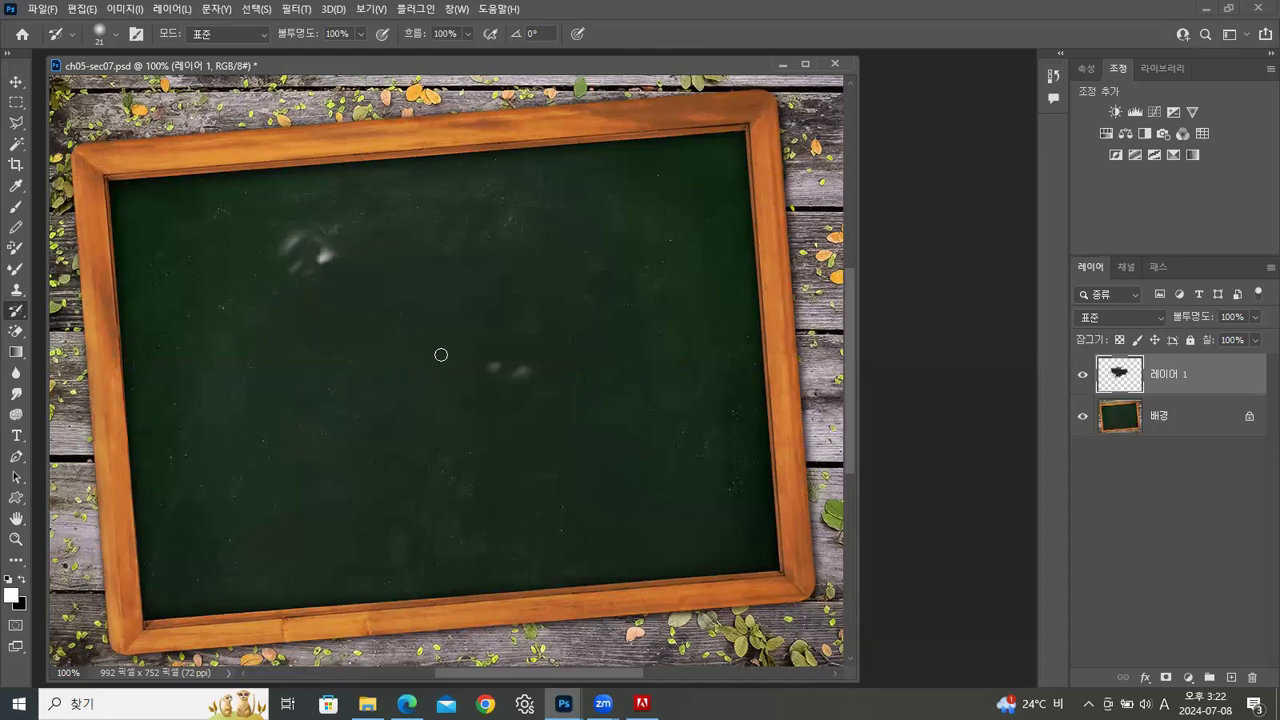
key(bracketright)
key(bracketright)
drag(306, 260, 317, 280)
drag(456, 301, 557, 340)
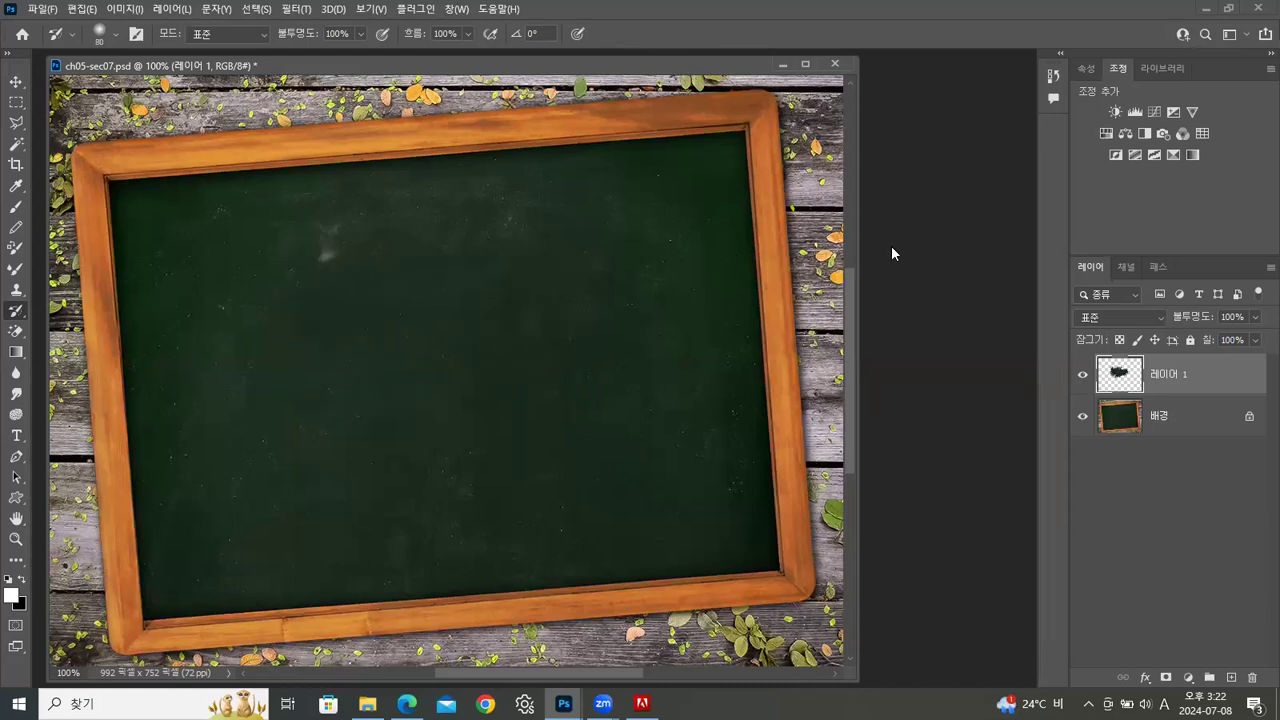
Revert the chalkboard document to its ch05-sec07.psd snapshot in the history
click(1054, 76)
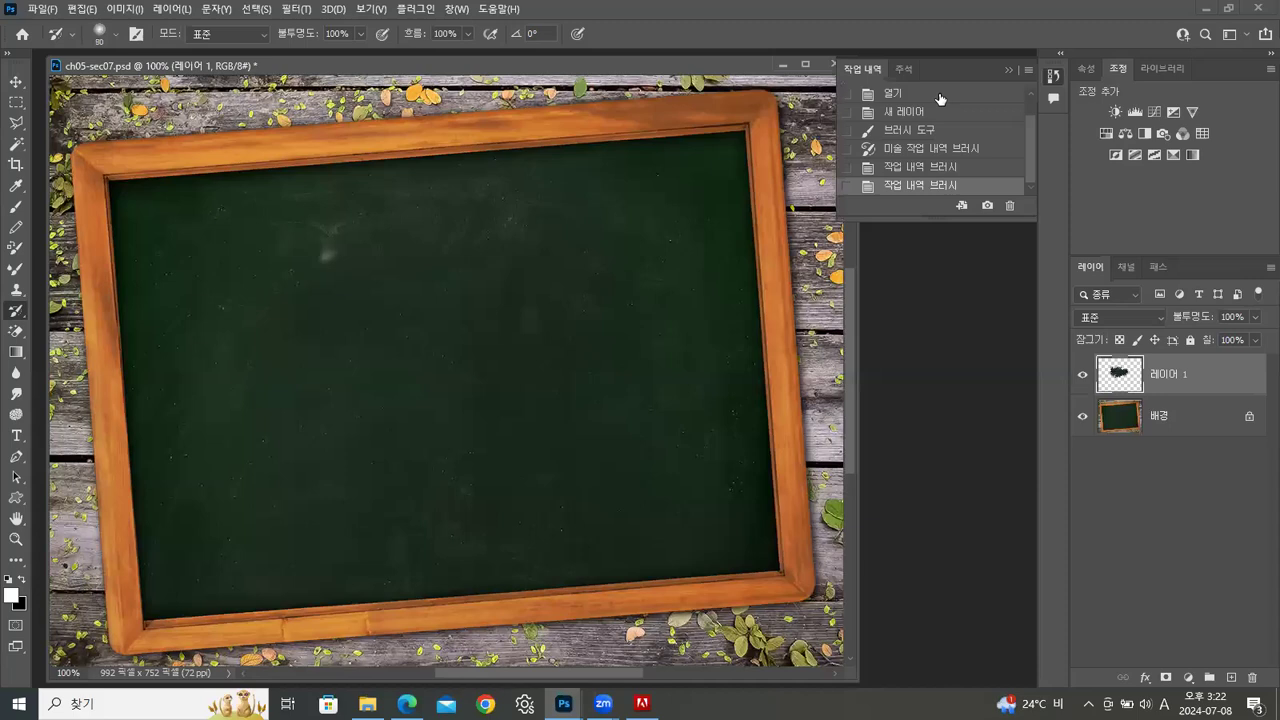
click(921, 98)
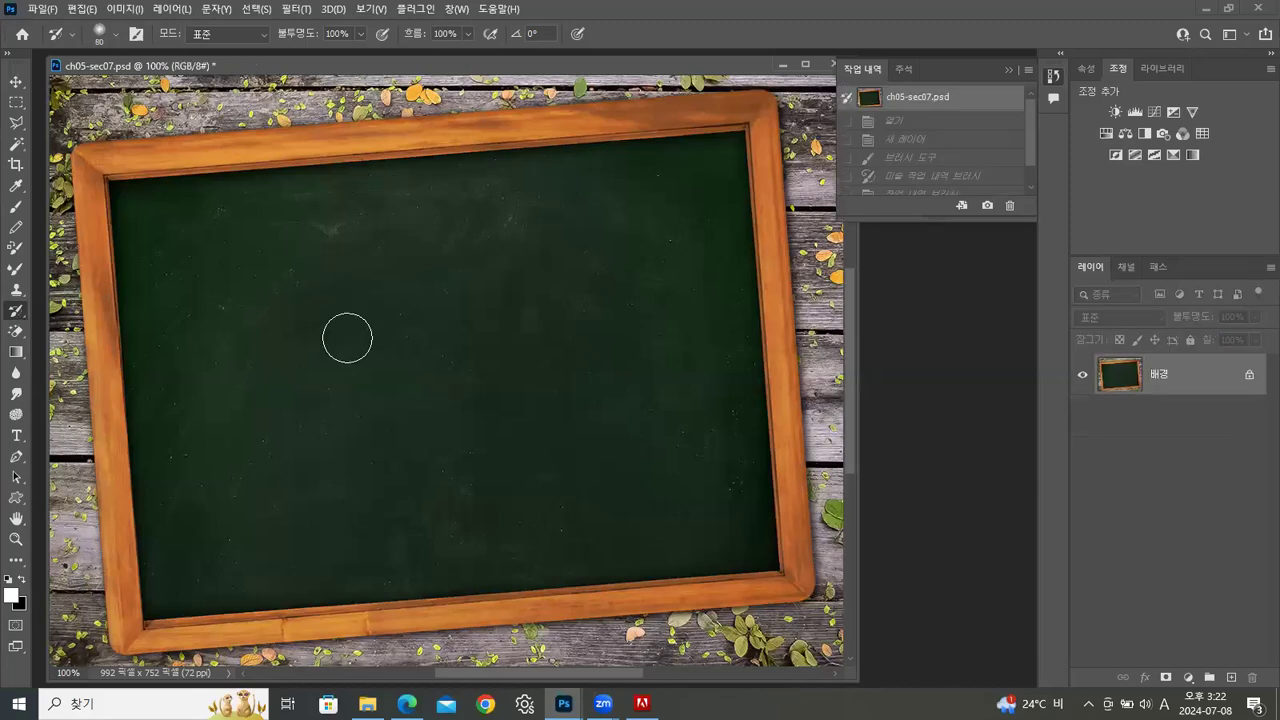
Dab the History Brush on several spots of the chalkboard and restore the ch05-sec07.psd snapshot again
click(329, 314)
click(430, 385)
click(326, 460)
click(422, 381)
click(517, 357)
click(578, 366)
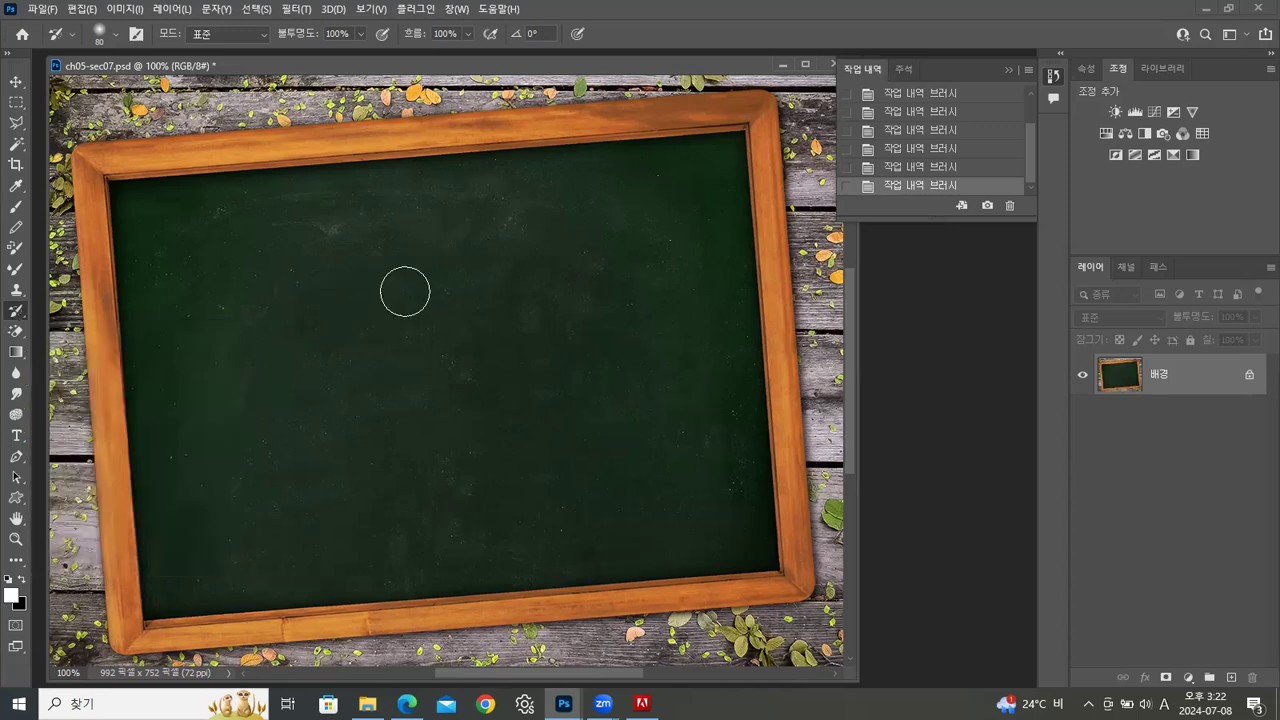
drag(1029, 162, 1029, 108)
click(929, 97)
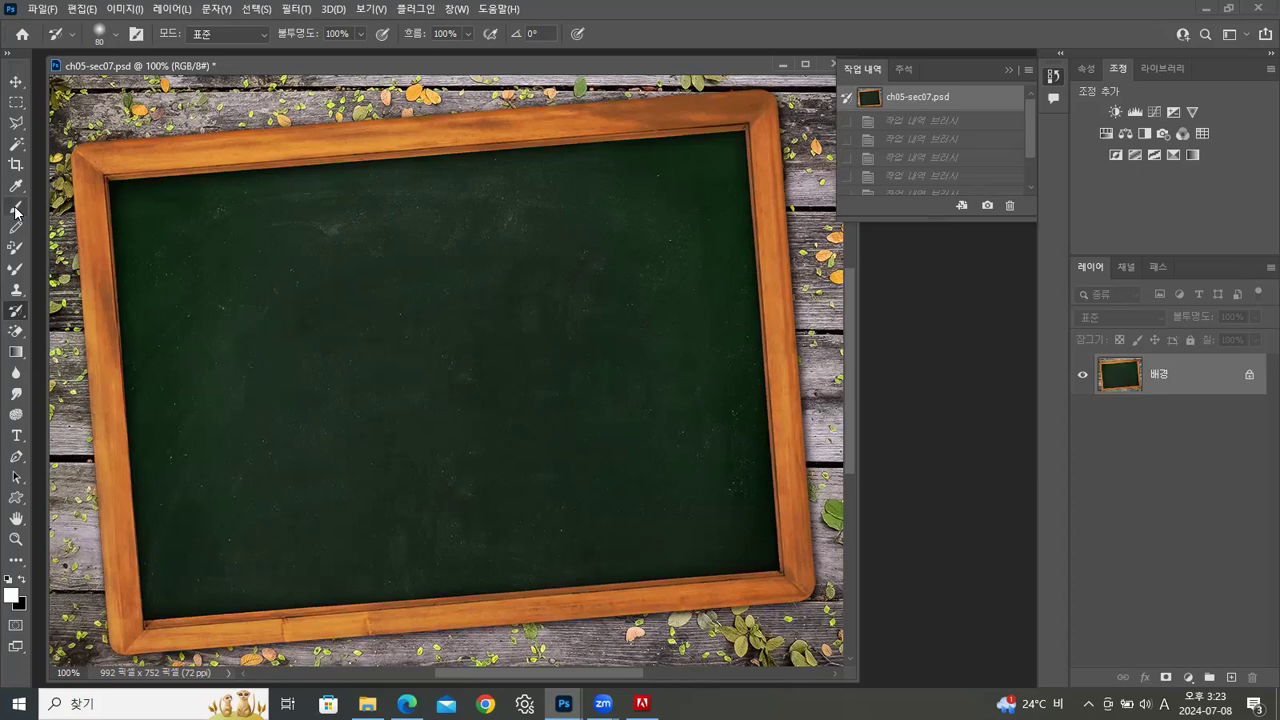
Set the Brush tool to the KYLE 궁극의 목탄색 연필 25 px charcoal pencil preset from the 드라이 재질 브러시 group
click(16, 247)
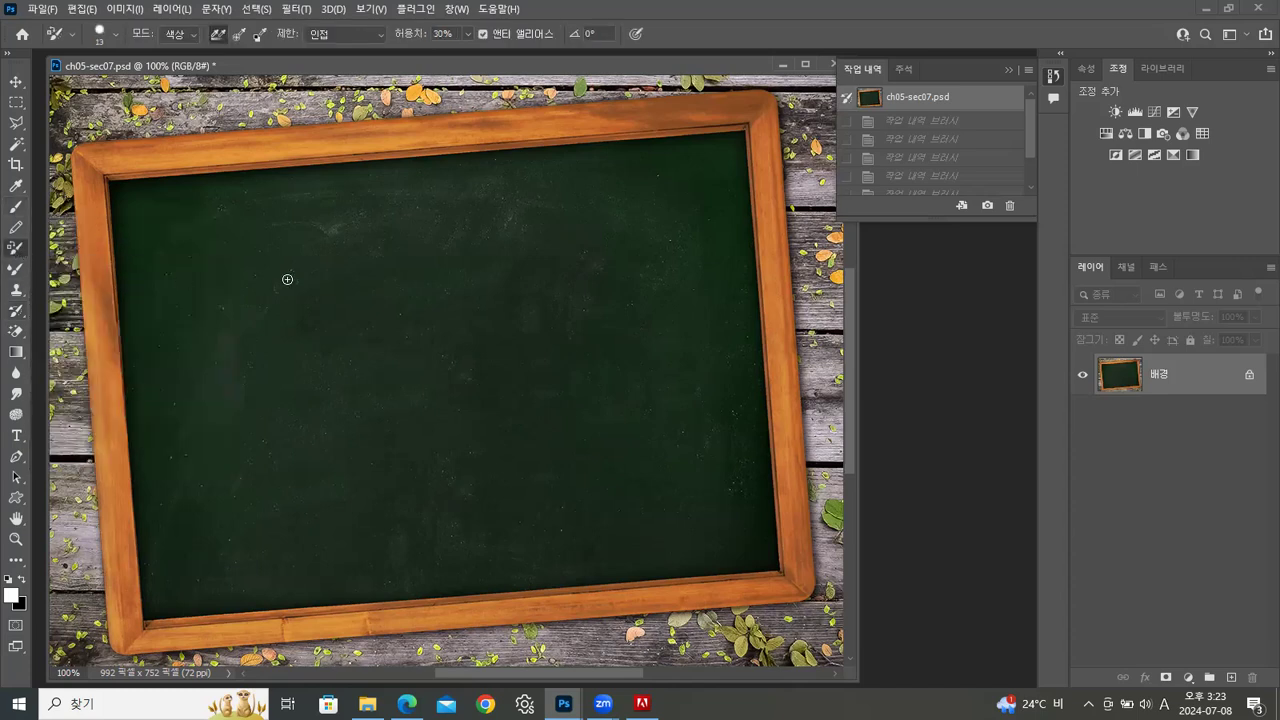
click(16, 208)
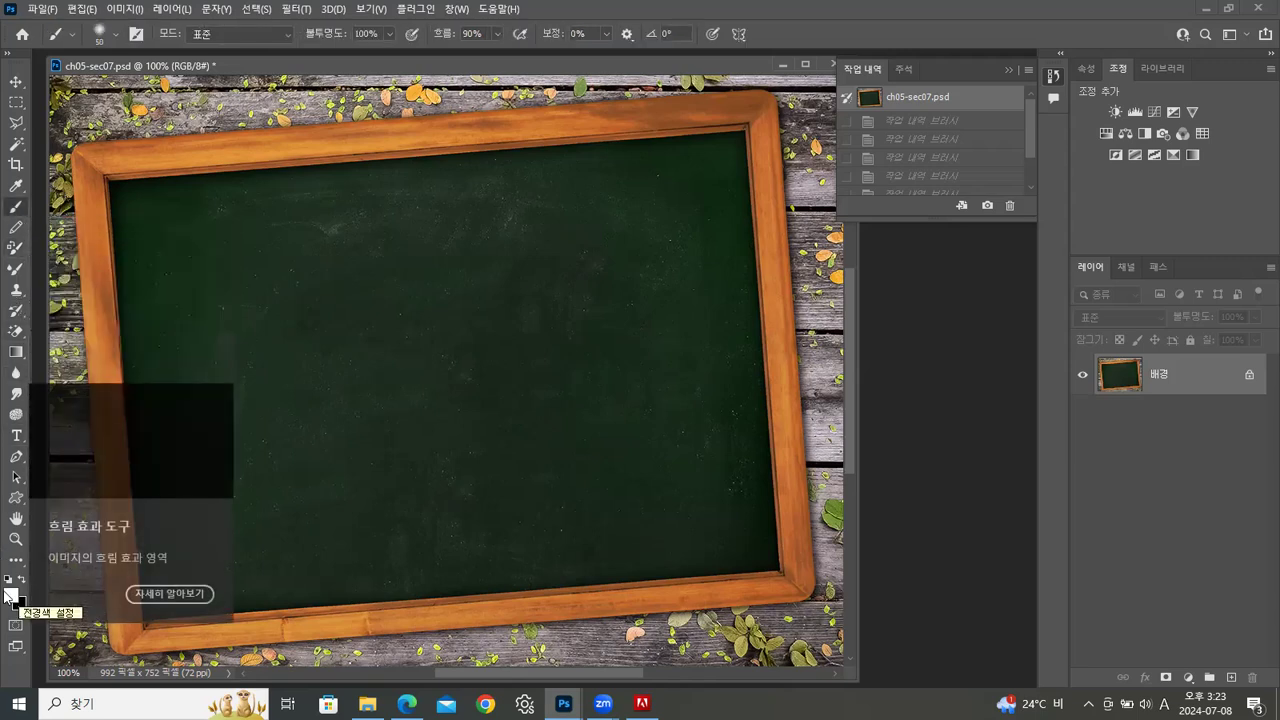
click(117, 36)
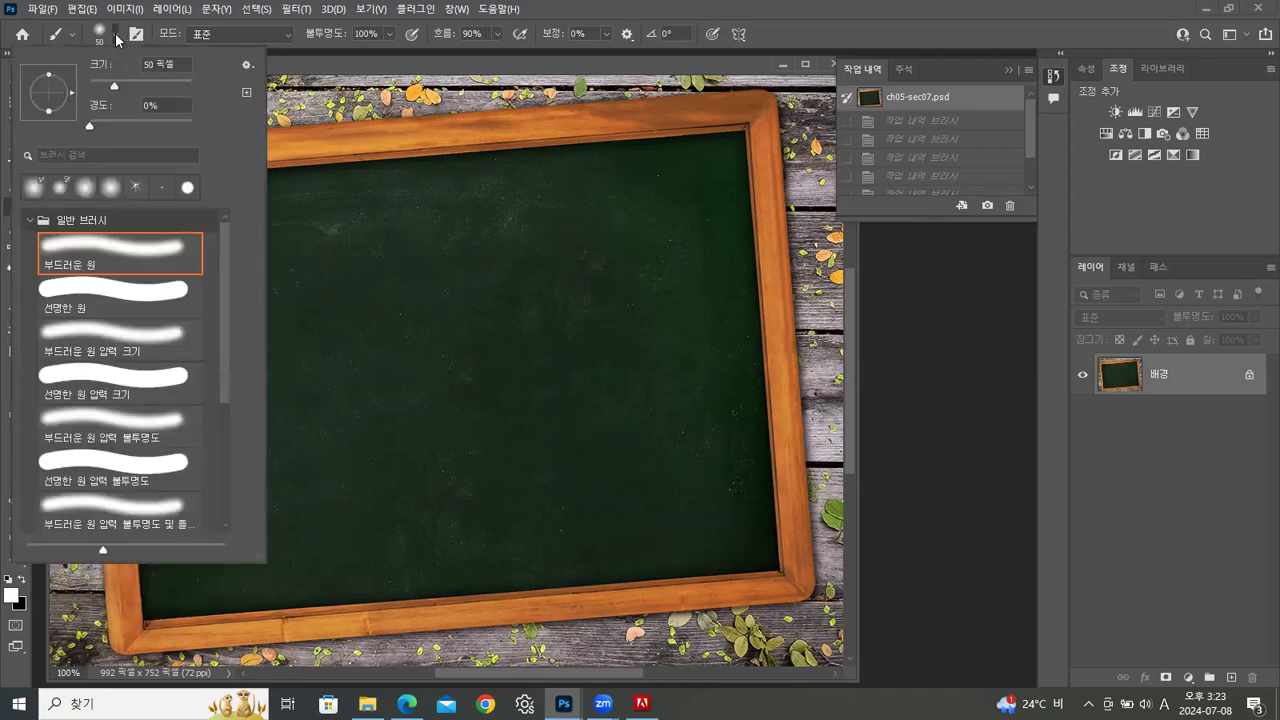
click(28, 220)
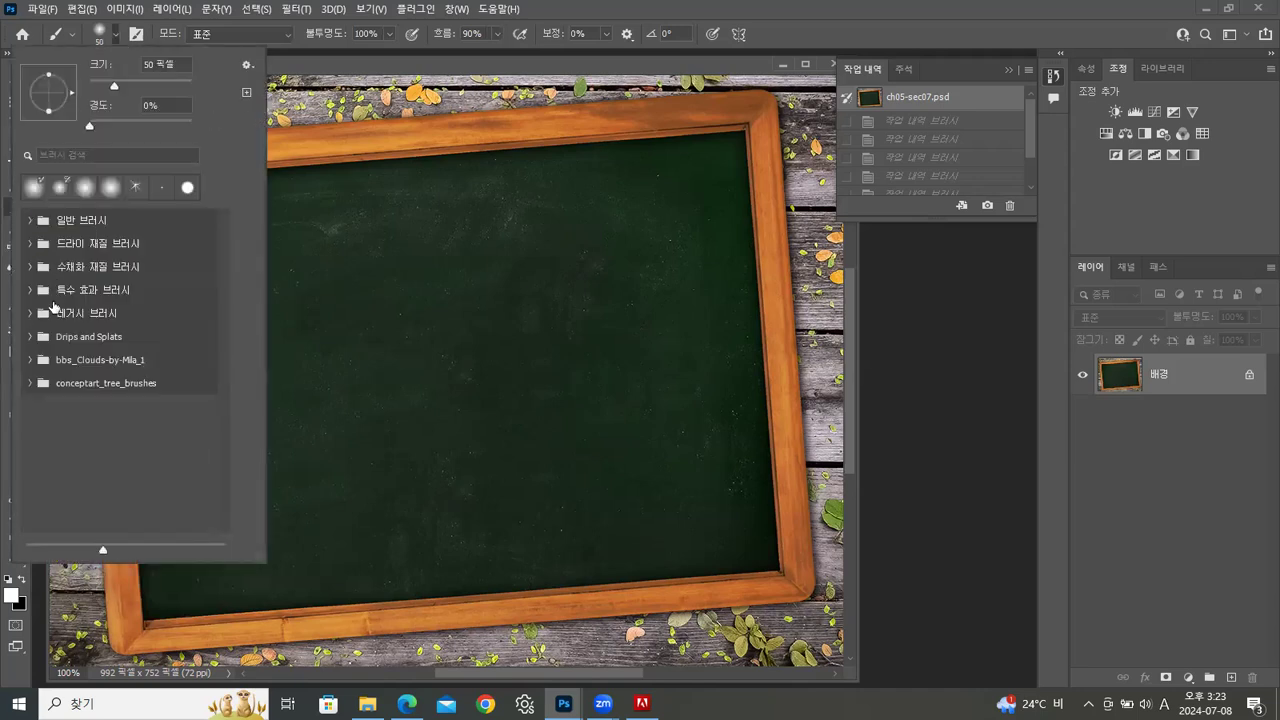
click(30, 241)
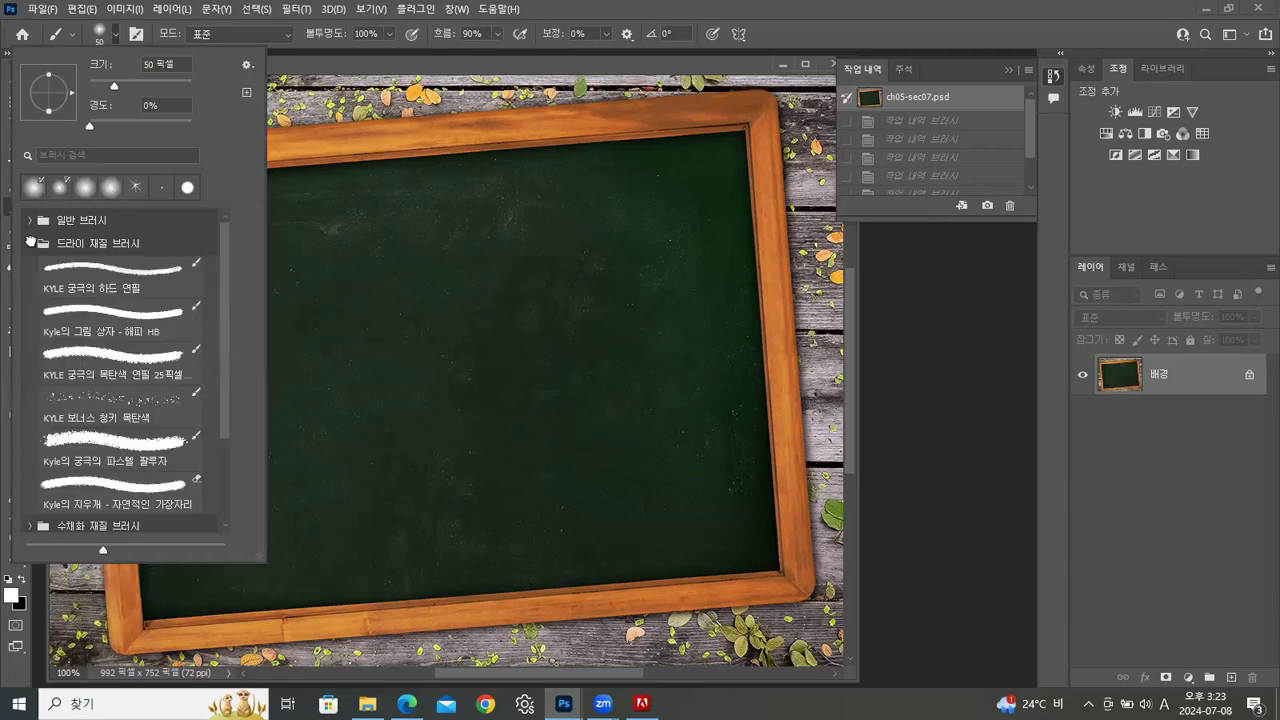
click(95, 355)
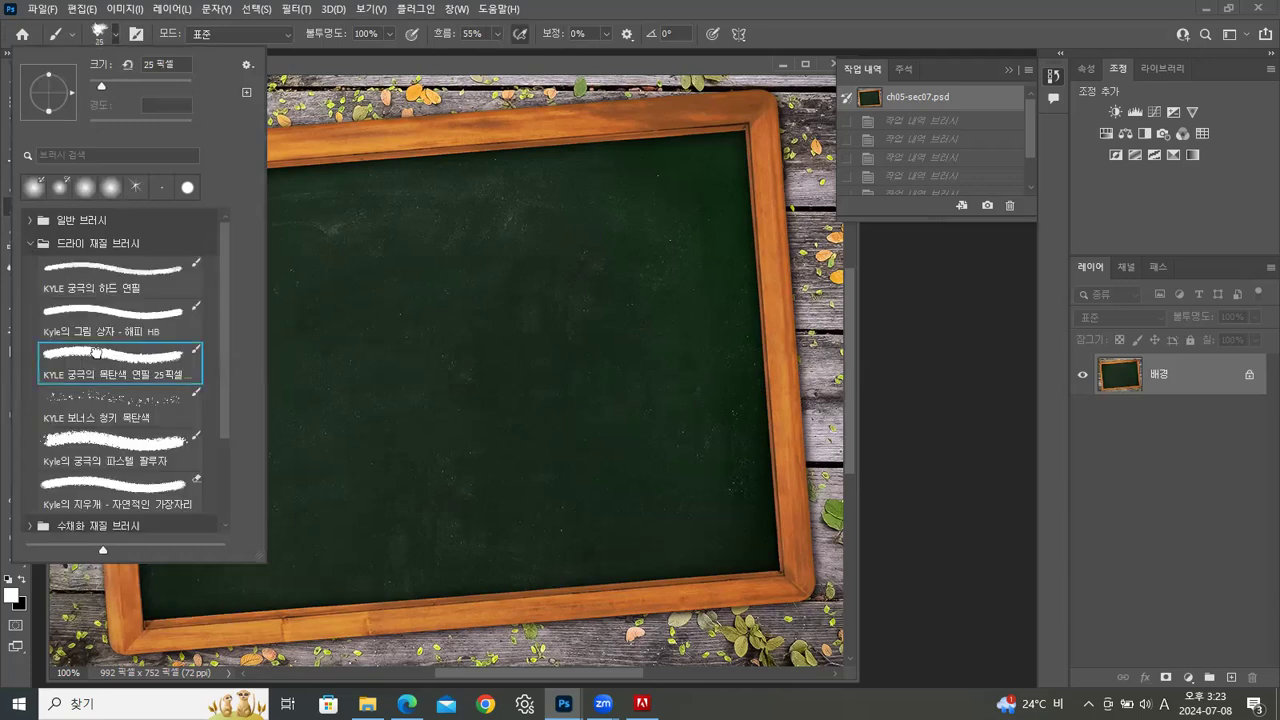
Paint two white diagonal chalk lines, and with the brush enlarged to 50 px add a short line and a looping cross-shaped outline
drag(358, 293, 535, 380)
drag(342, 343, 480, 406)
key(bracketright)
key(bracketright)
key(bracketright)
drag(220, 278, 321, 292)
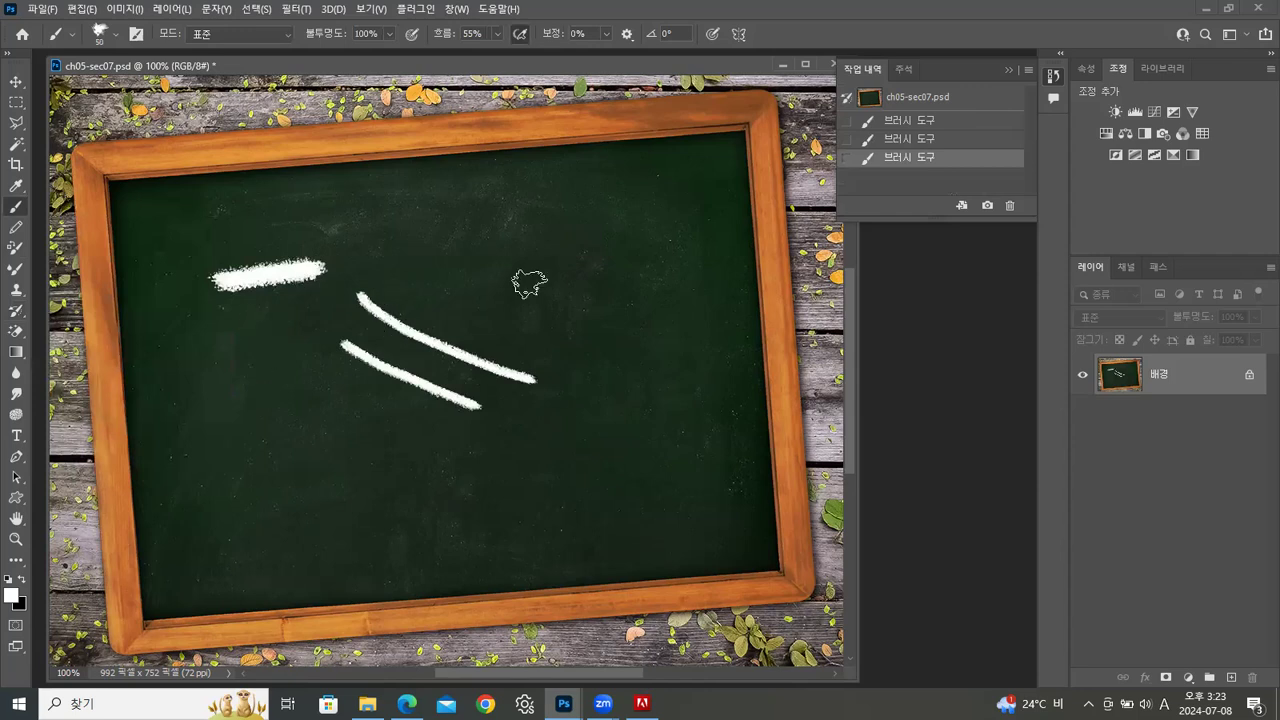
mouse_move(583, 296)
mouse_down()
mouse_move(518, 287)
mouse_move(597, 264)
mouse_move(626, 217)
mouse_move(610, 285)
mouse_move(658, 300)
mouse_move(622, 320)
mouse_move(625, 390)
mouse_move(578, 330)
mouse_up()
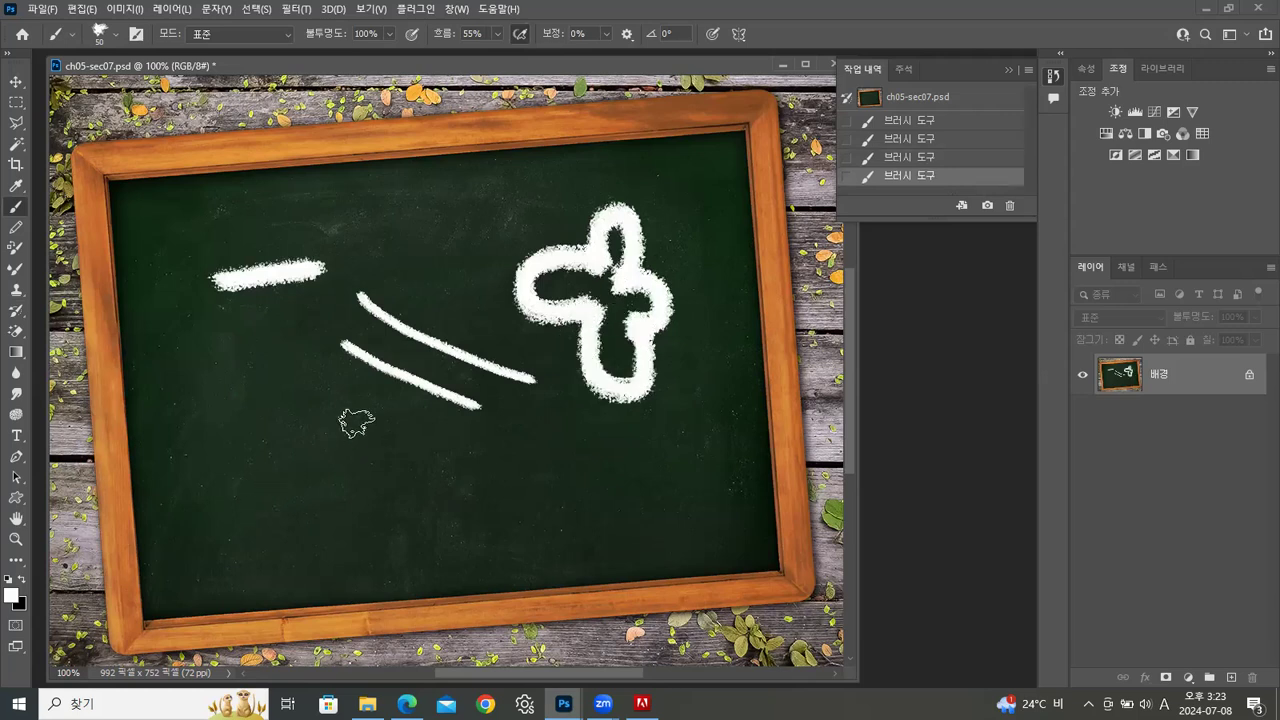
click(13, 596)
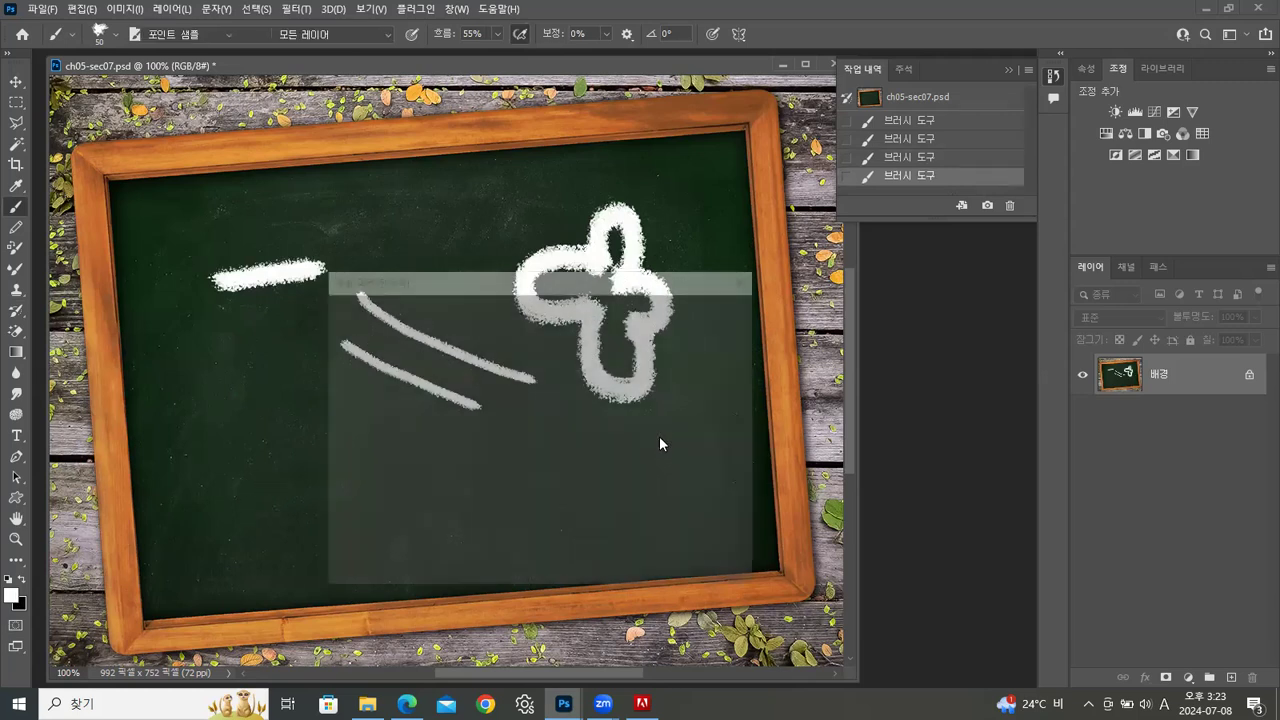
click(720, 336)
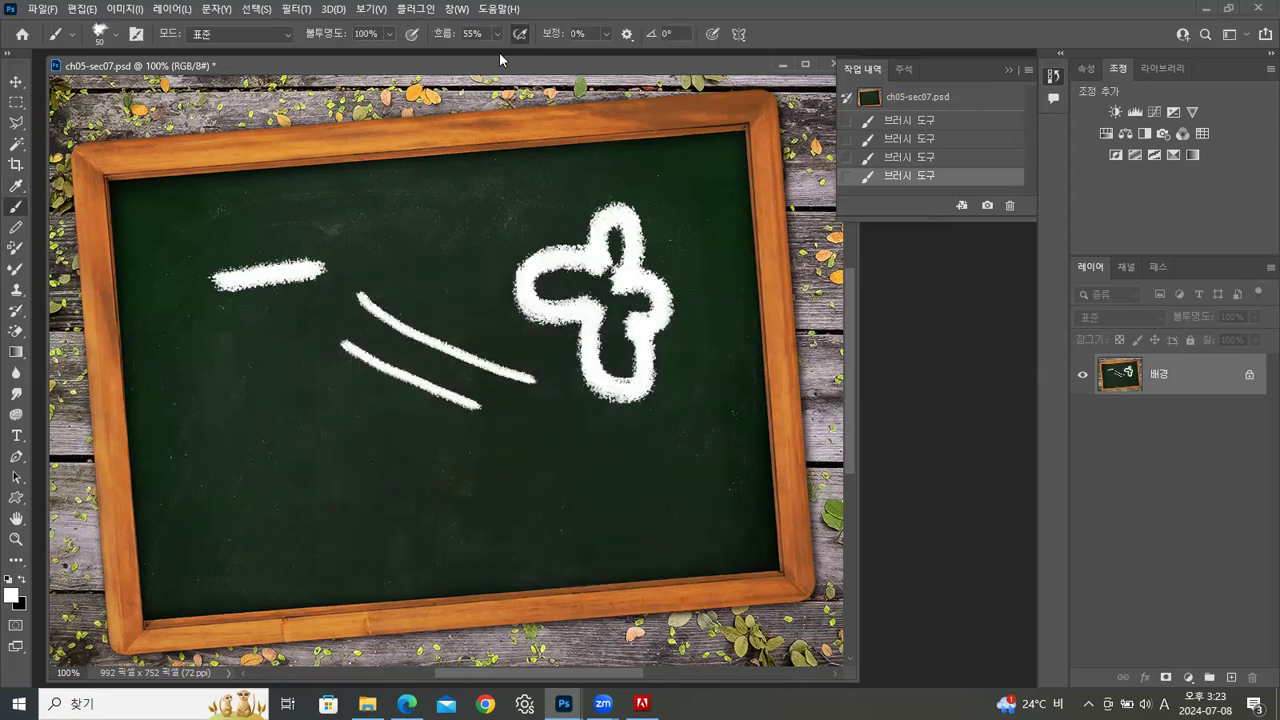
Close ch05-sec07.psd without saving the changes
drag(505, 67, 460, 146)
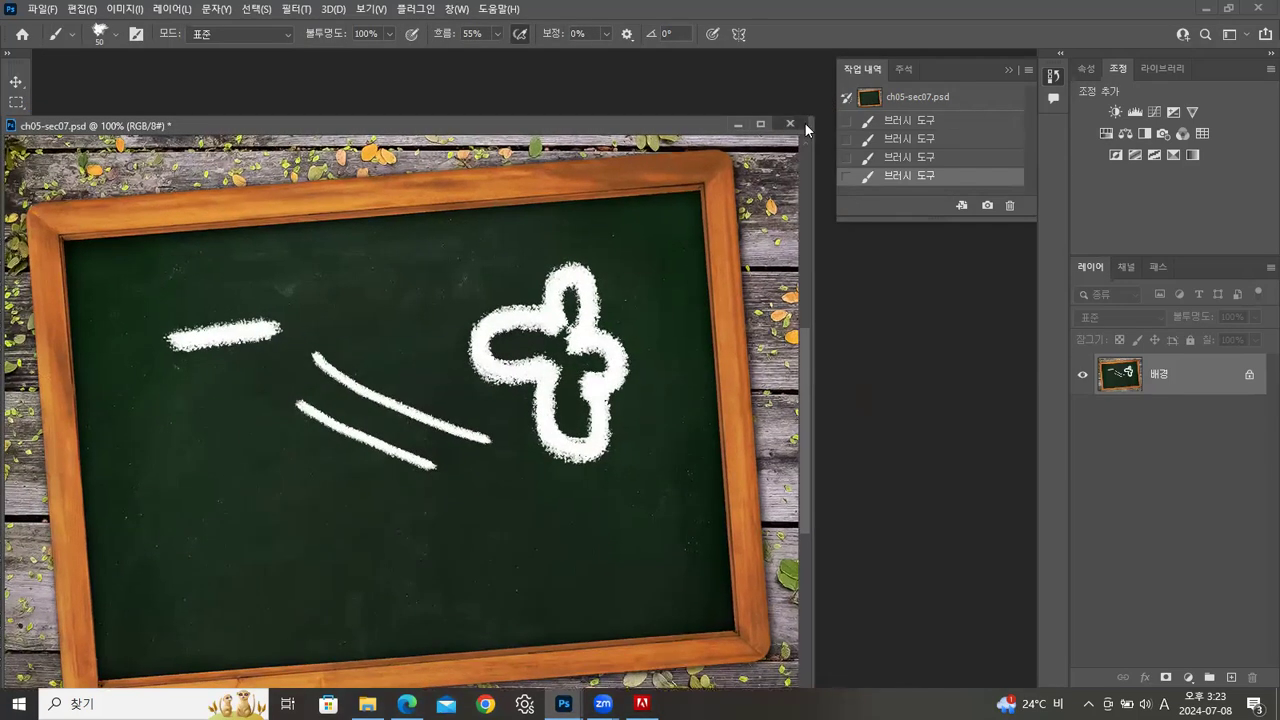
click(792, 123)
click(689, 271)
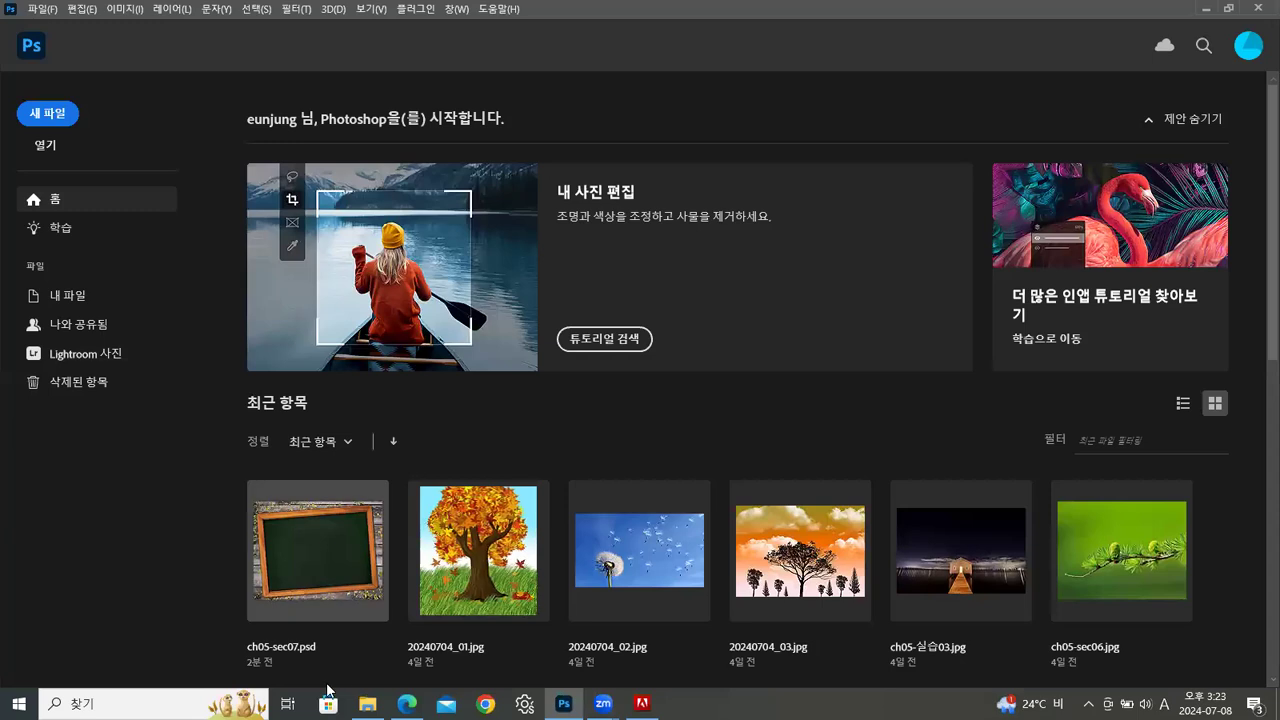
Open ch05-실습01.psd from File Explorer in a floating window and add a new layer above the cat sketch
click(367, 703)
drag(595, 262, 142, 516)
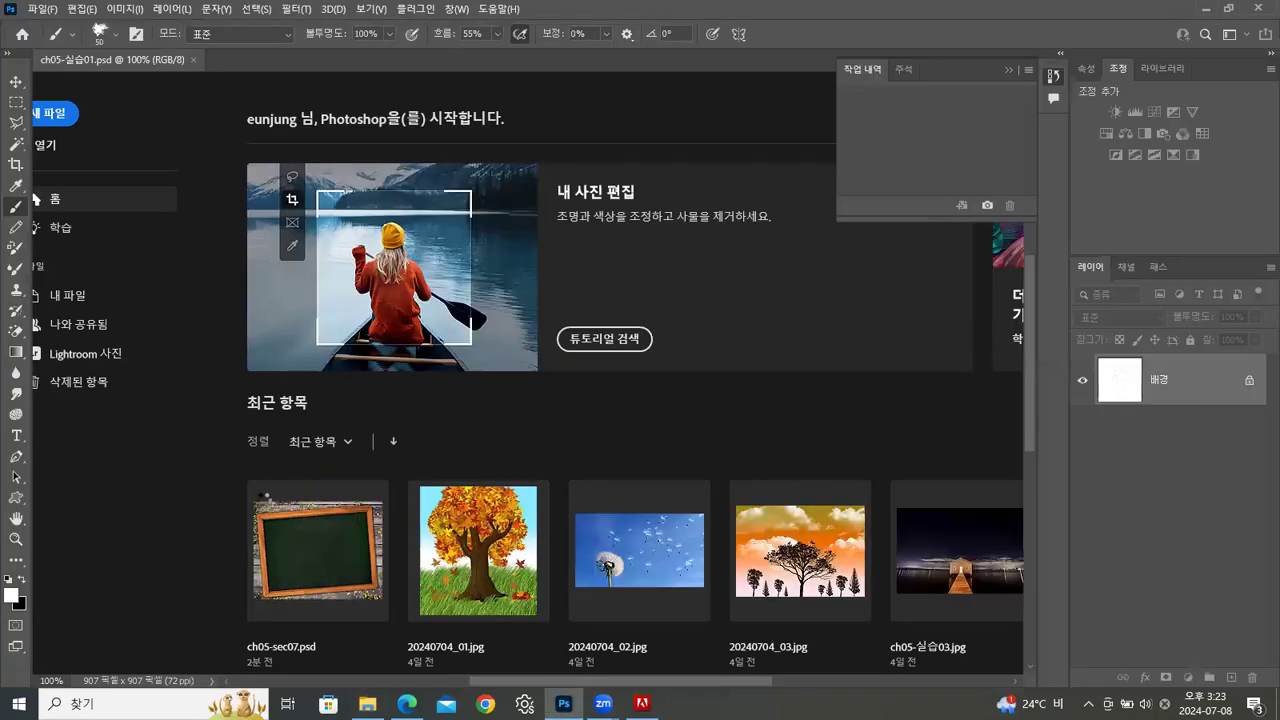
mouse_move(172, 58)
mouse_down()
mouse_move(198, 103)
mouse_move(306, 101)
mouse_up()
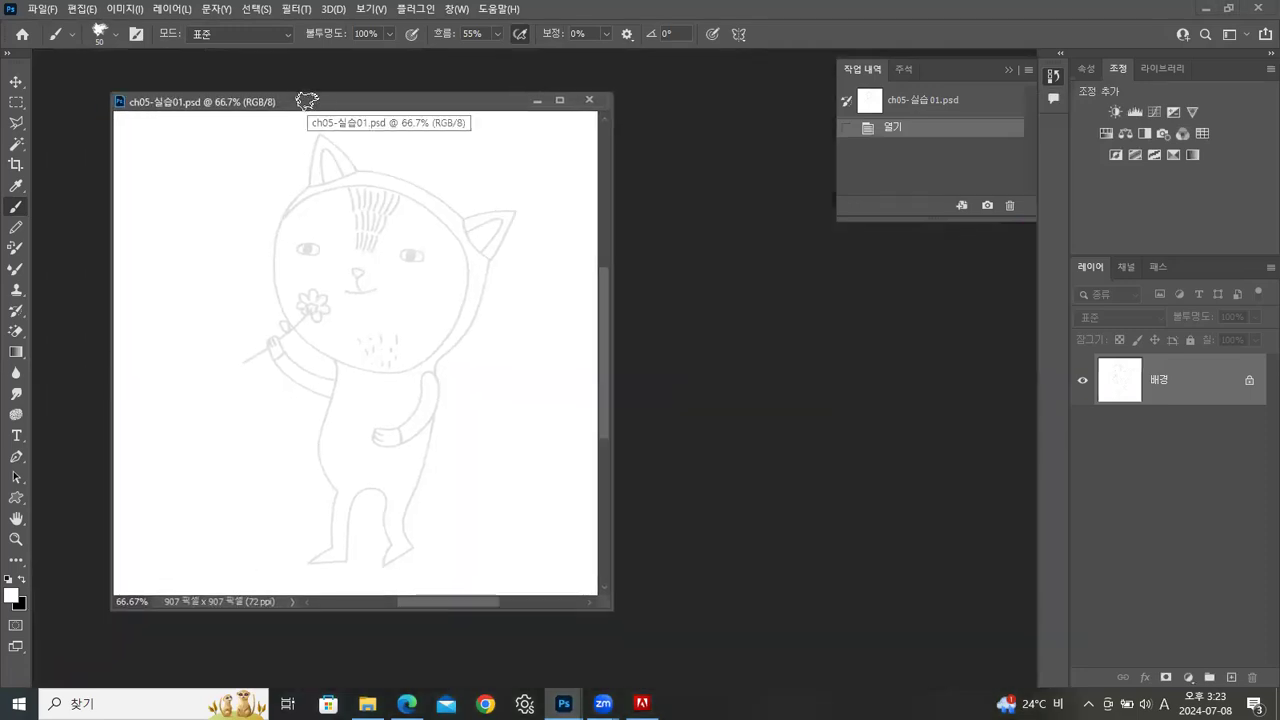
click(1231, 678)
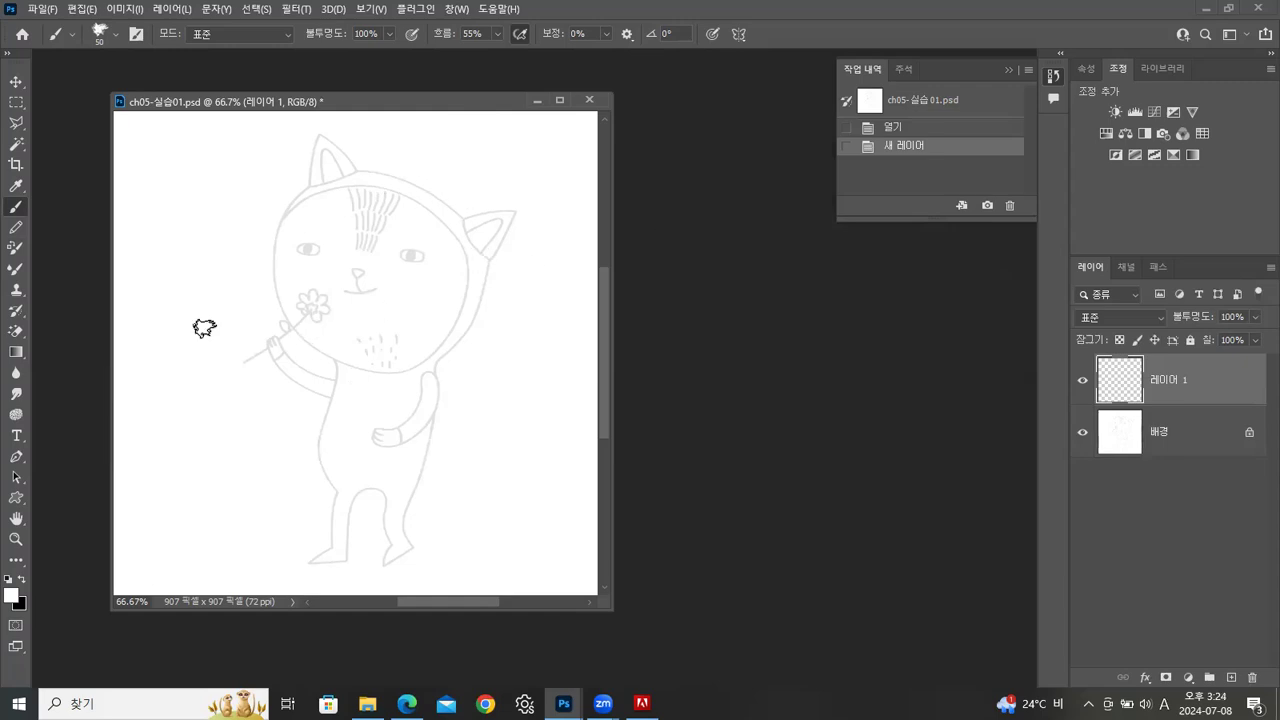
Close ch05-실습01.psd without saving the new layer
drag(574, 104, 556, 99)
click(570, 95)
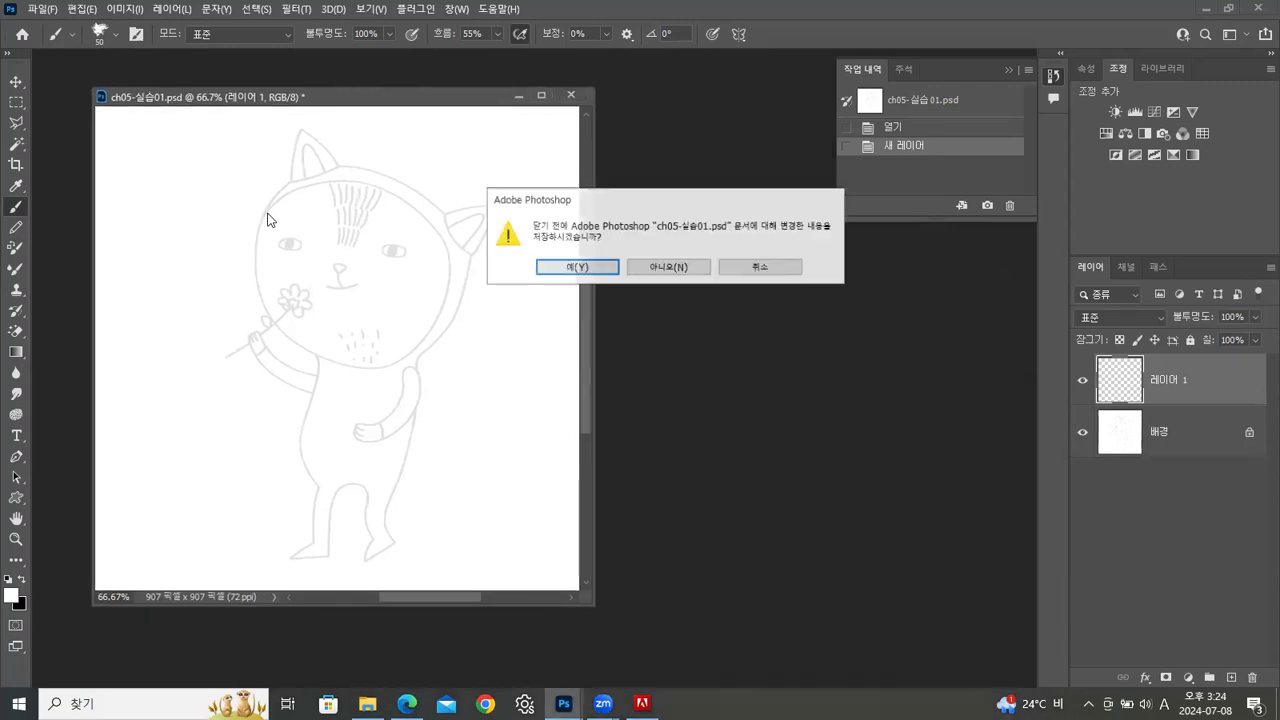
click(669, 266)
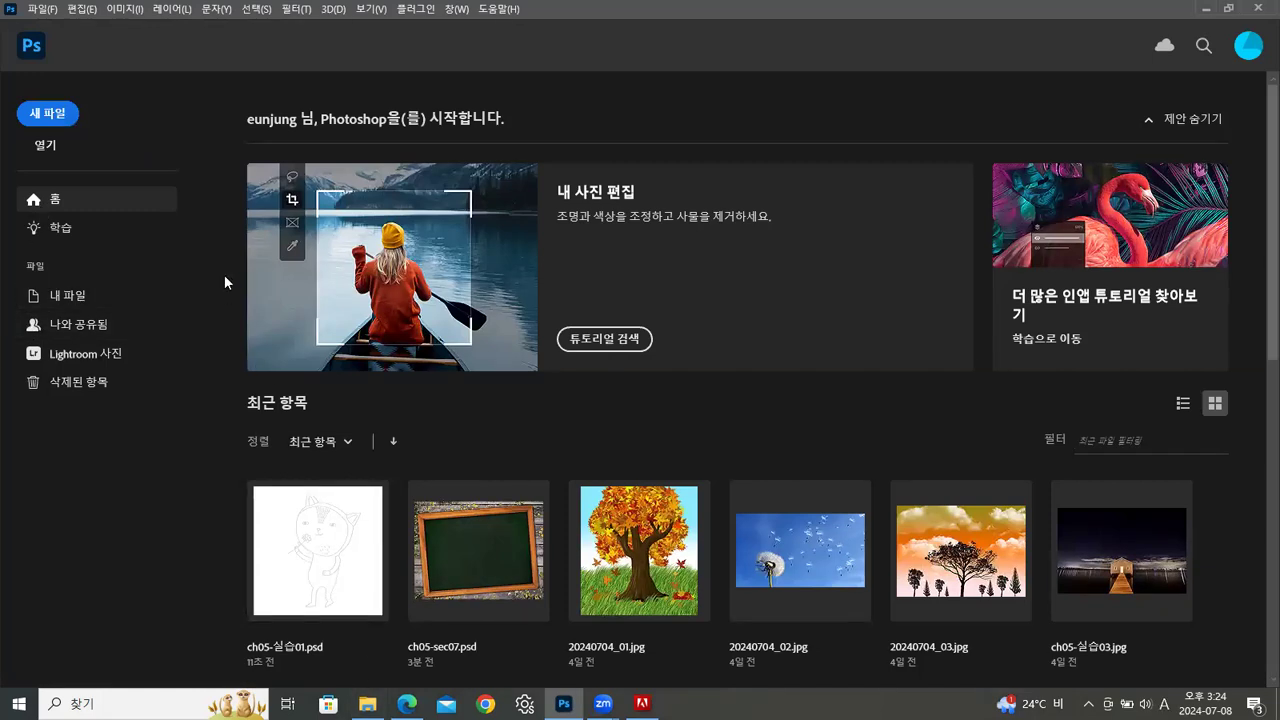
Start a new document and examine the mobile and web presets, including the resolution of the web preset
click(45, 12)
click(63, 30)
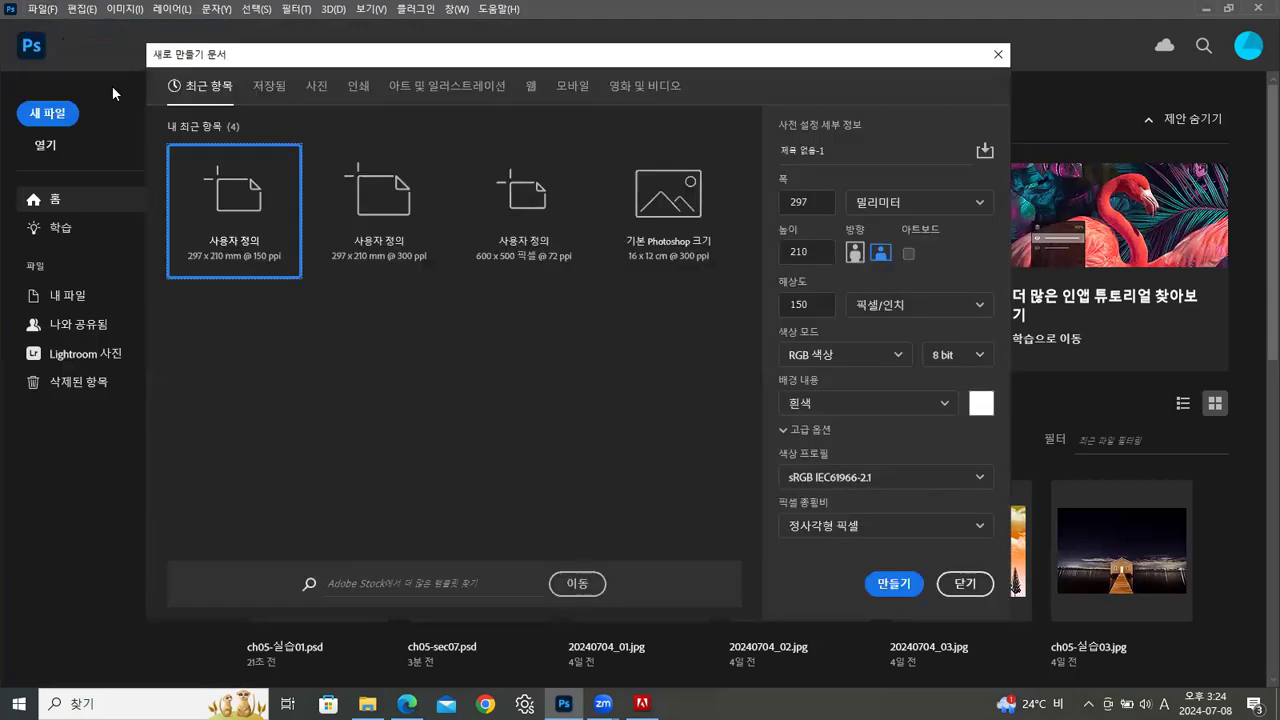
drag(427, 62, 395, 60)
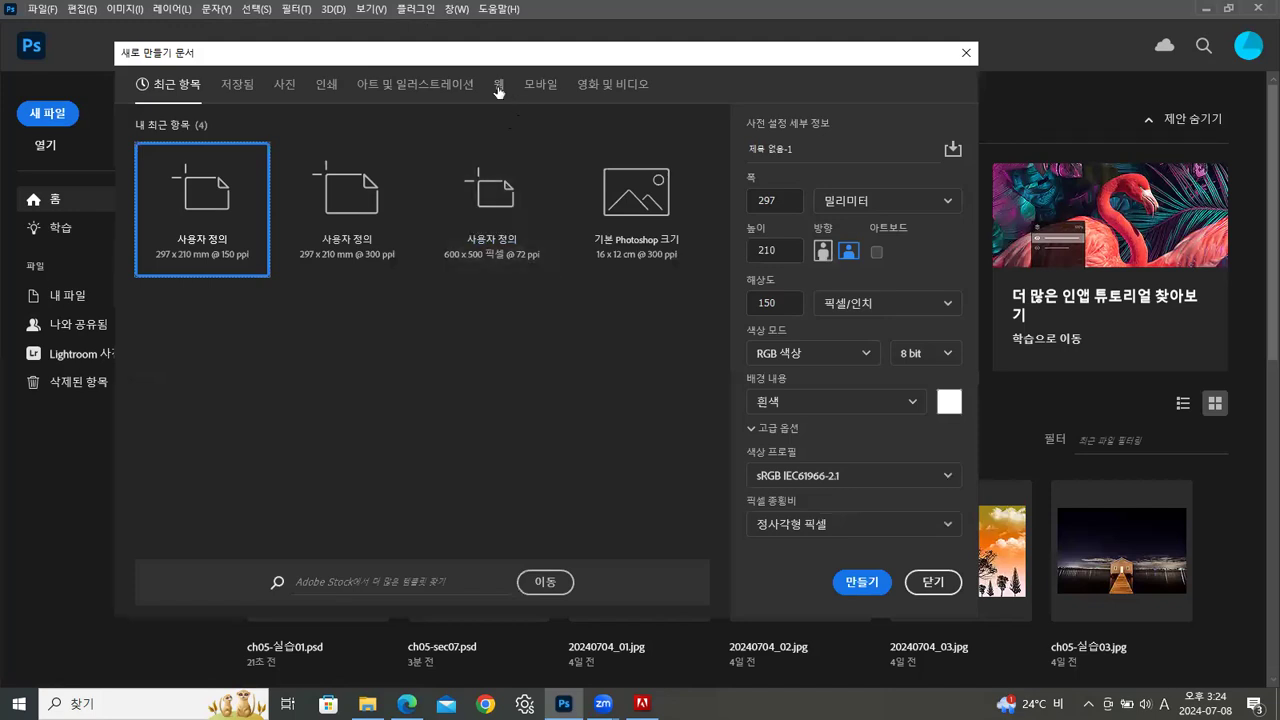
click(530, 88)
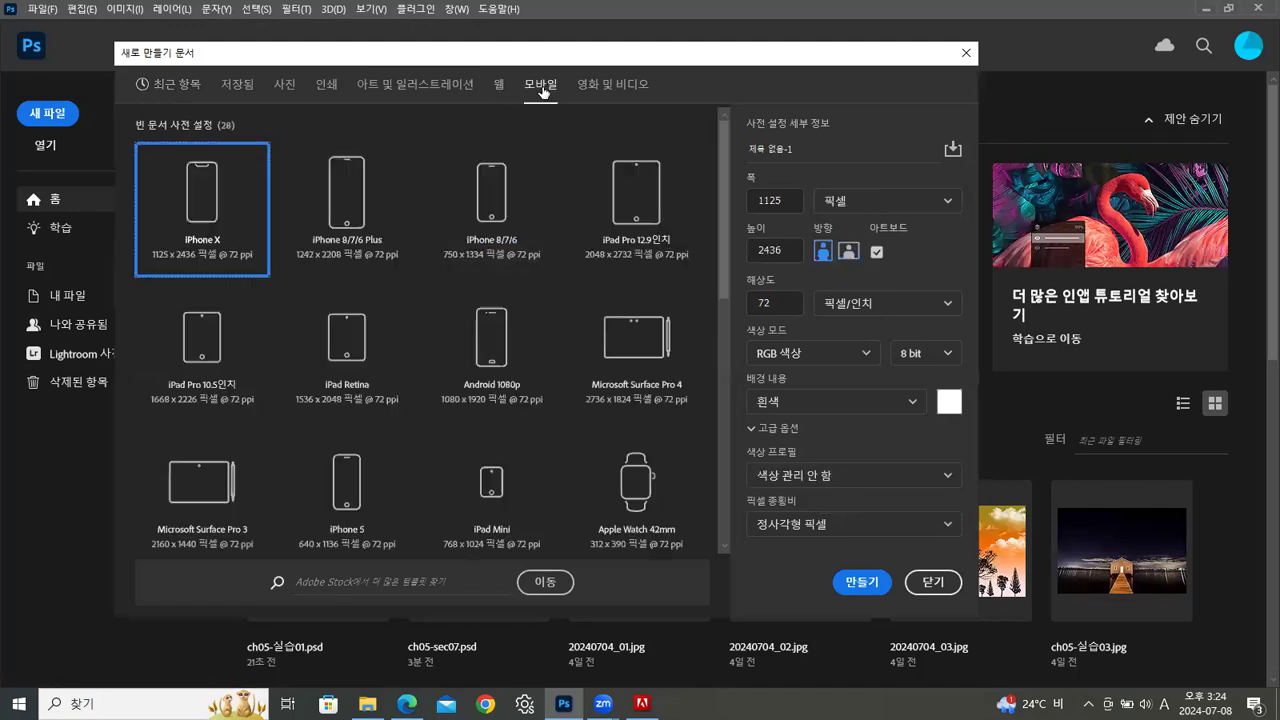
click(500, 88)
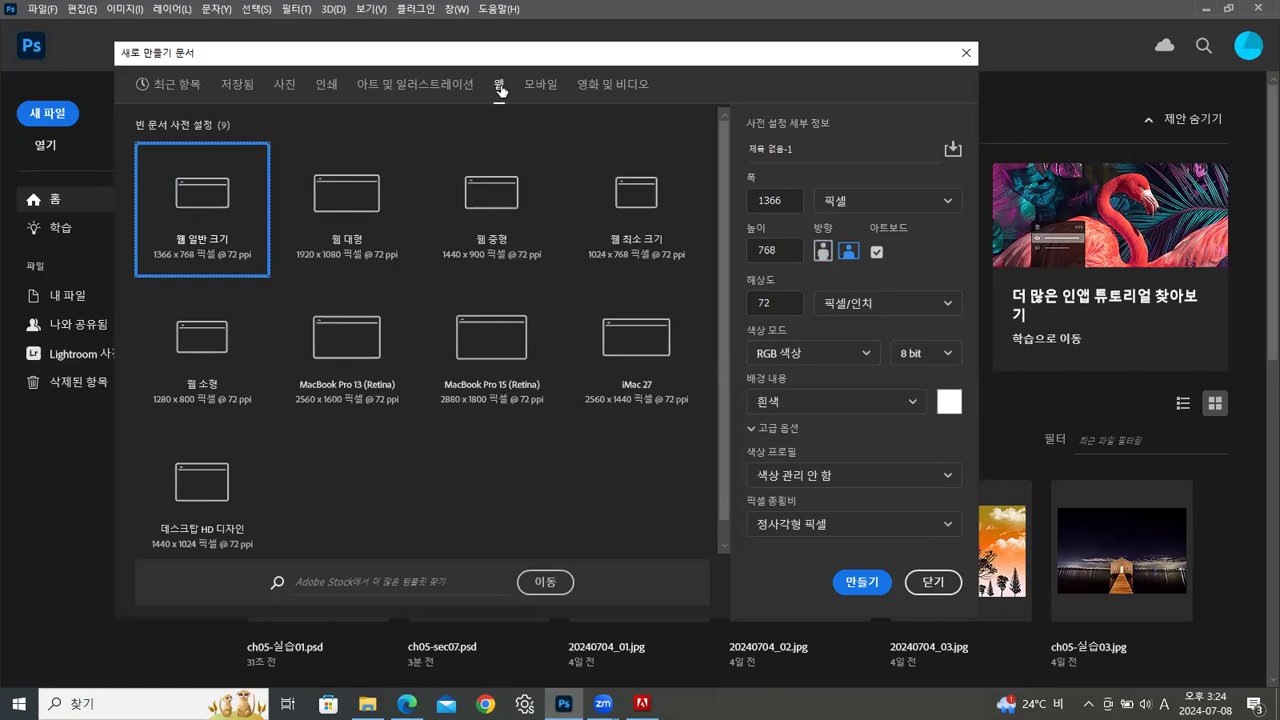
click(792, 305)
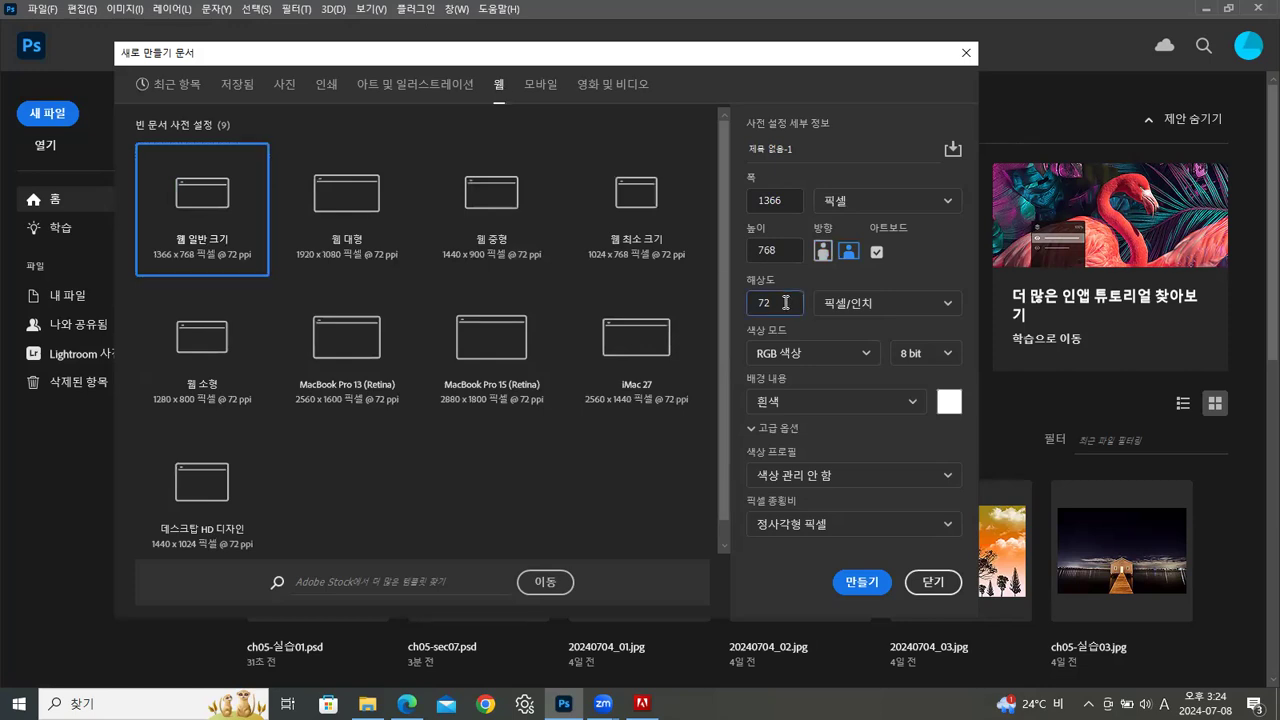
Compare the photo and print preset resolutions with the screen-based presets for the new document
click(282, 87)
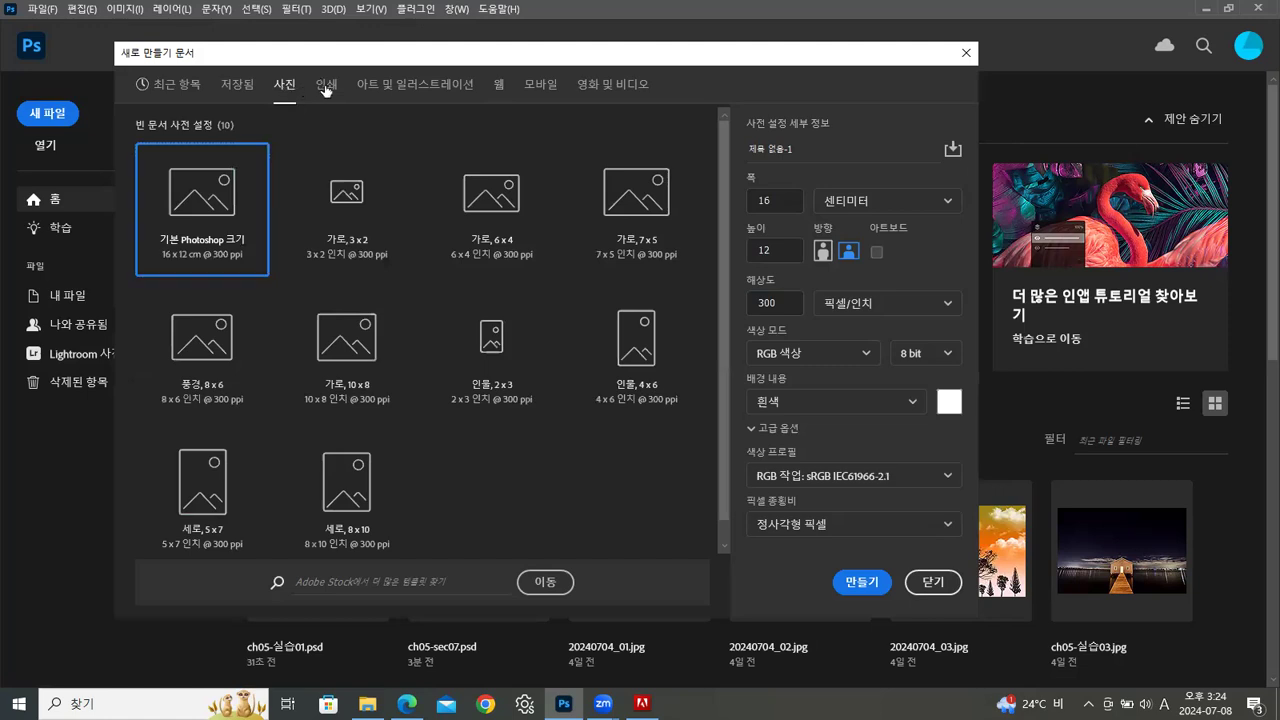
click(326, 86)
click(760, 303)
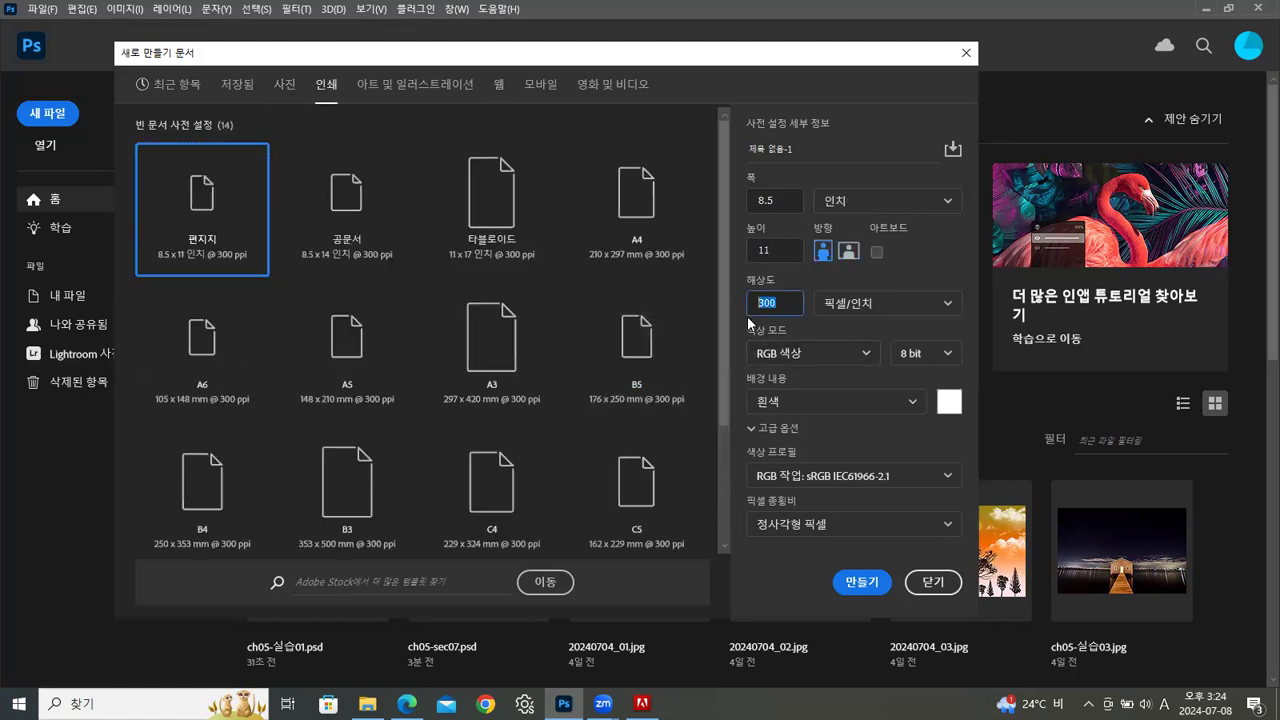
click(501, 91)
click(501, 91)
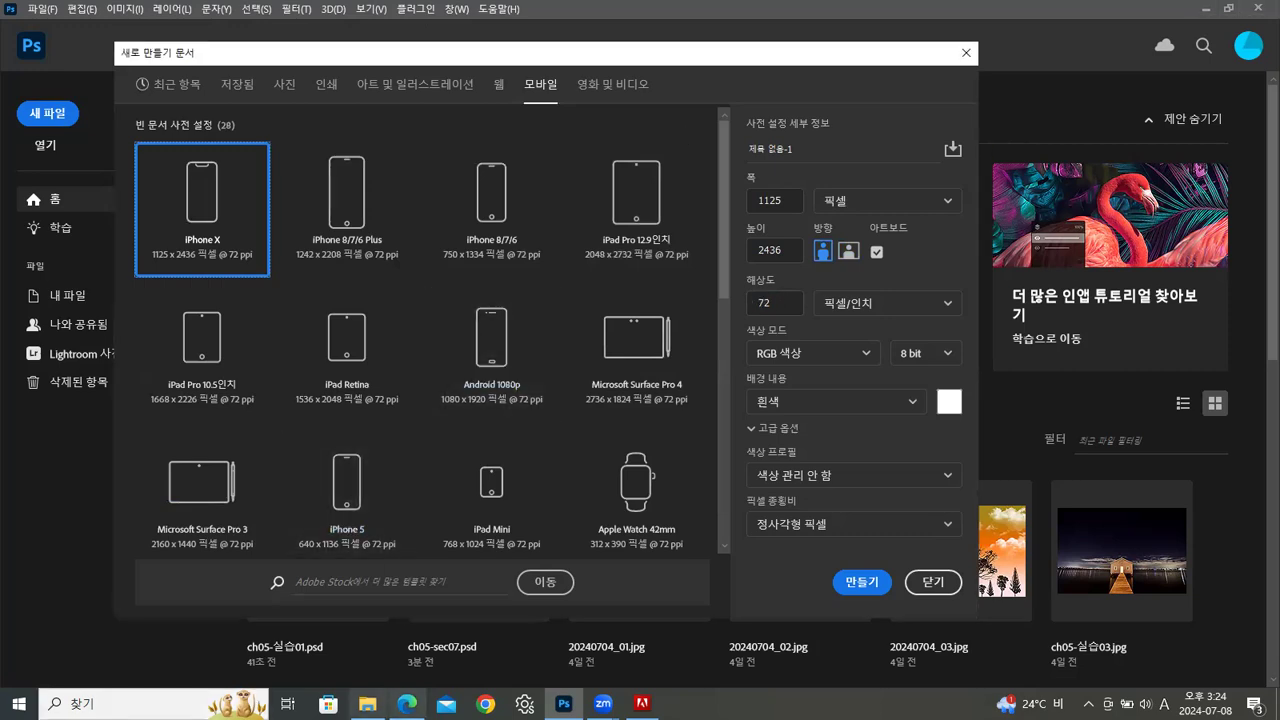
Switch to the Edge browser and review the course's student attendance records, including the later class dates
click(406, 703)
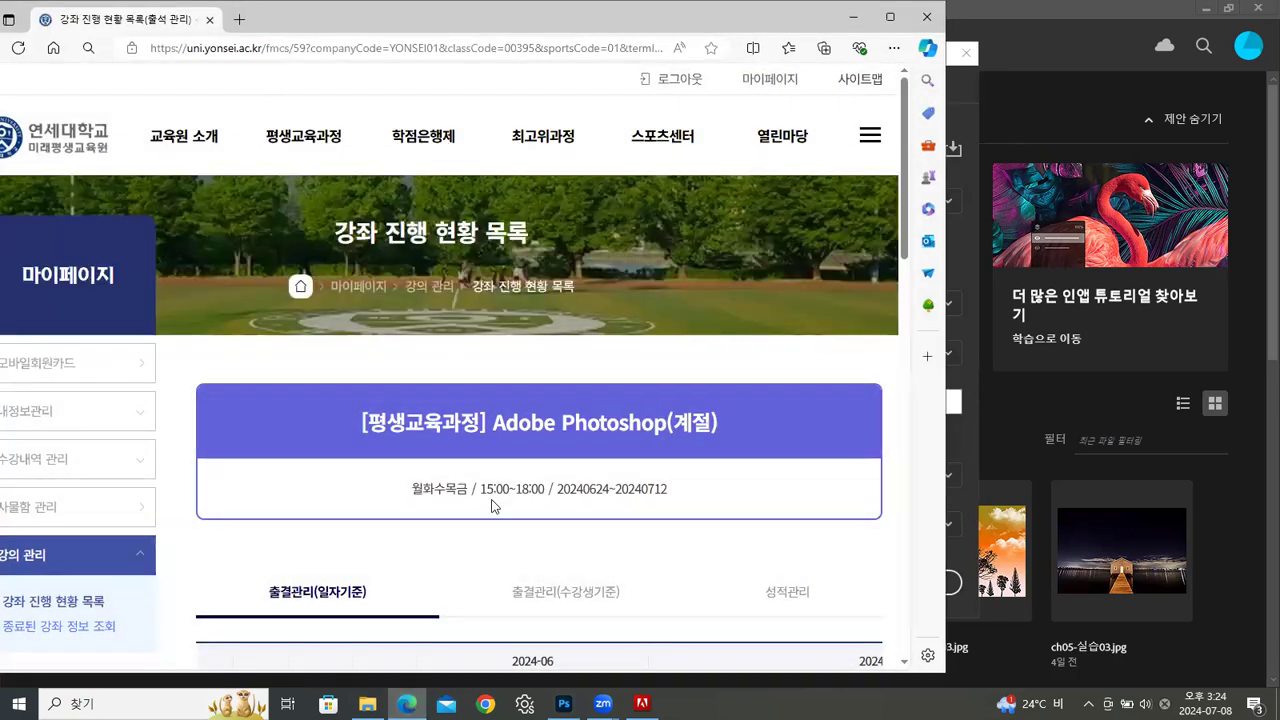
scroll(528, 486, down, 3)
scroll(350, 470, down, 4)
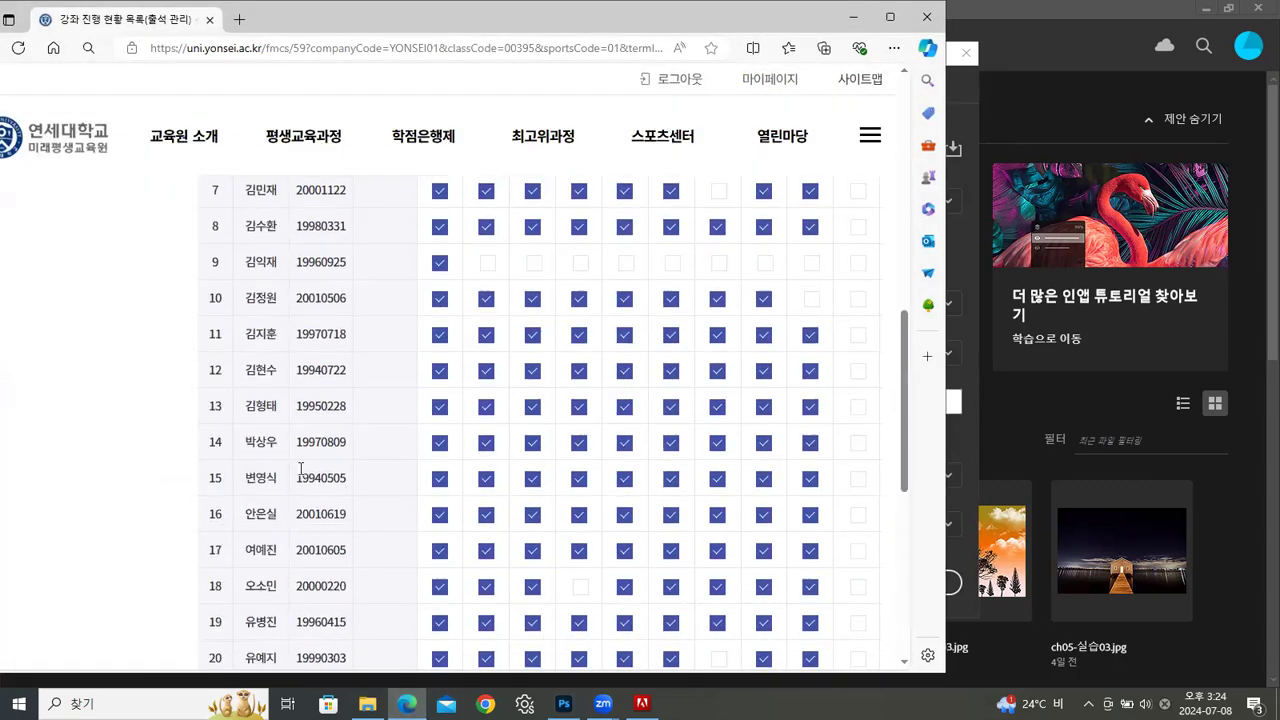
scroll(300, 469, down, 1)
scroll(527, 488, down, 3)
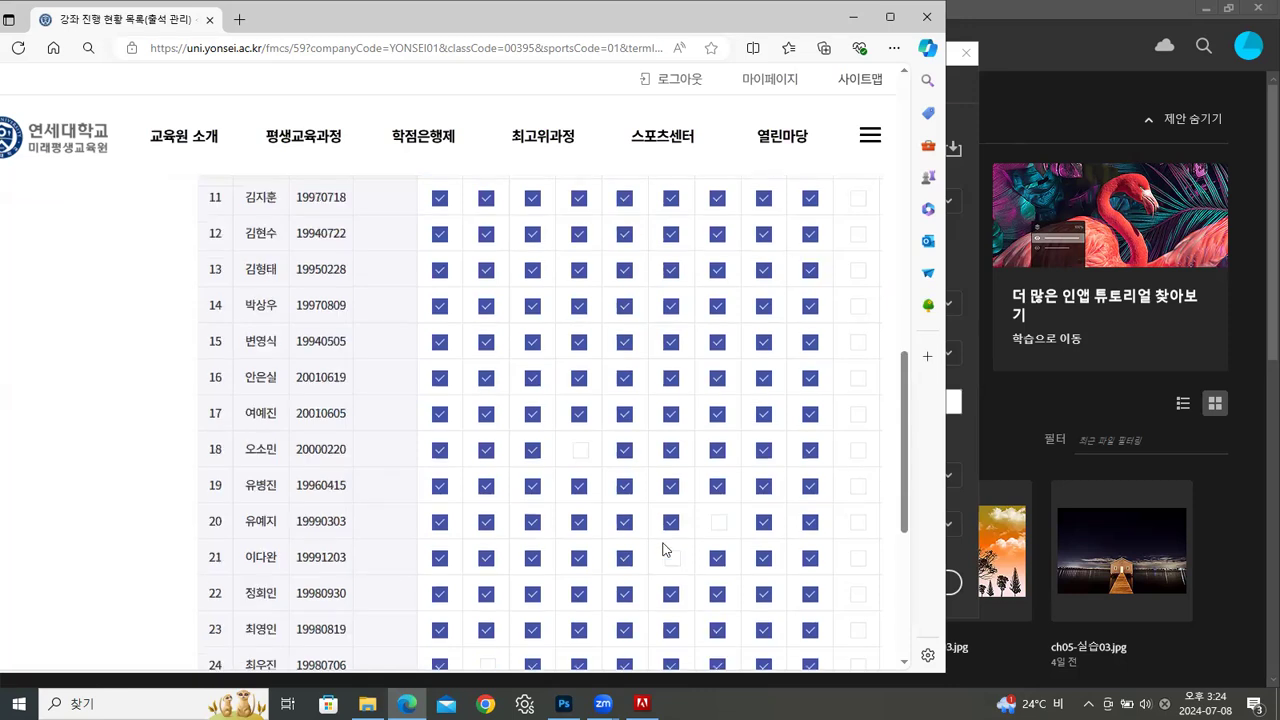
drag(527, 487, 693, 487)
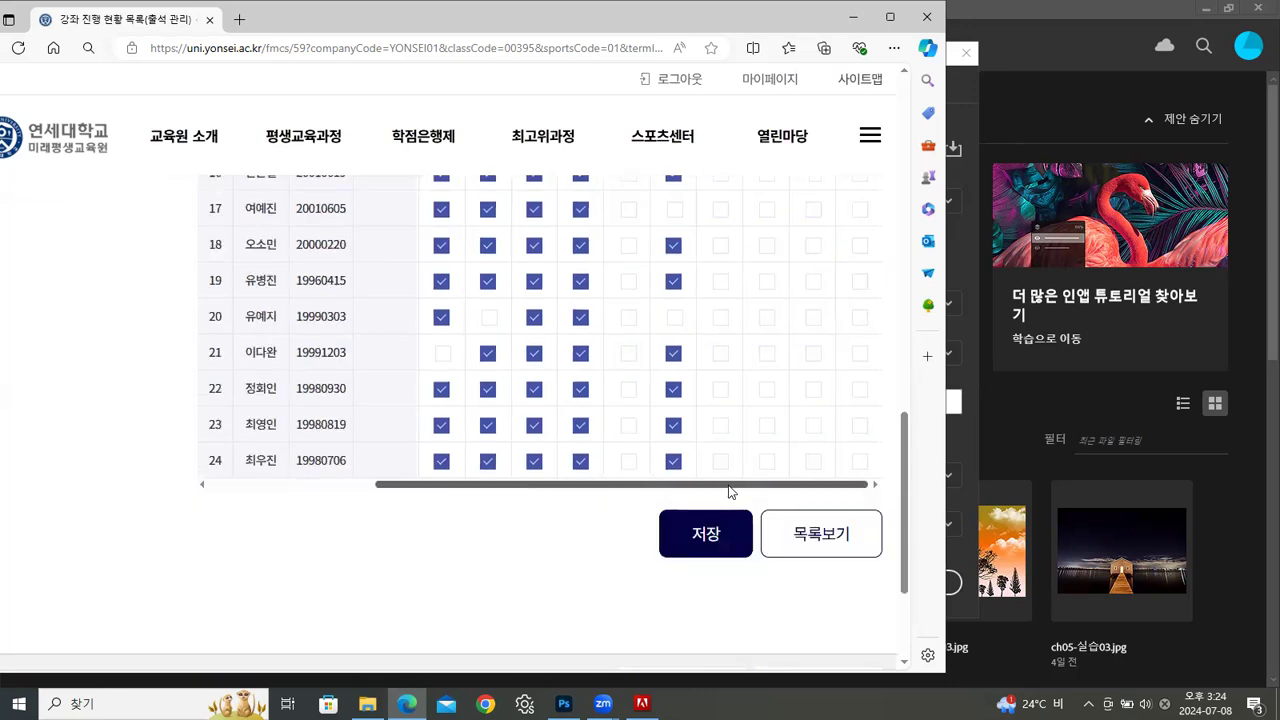
scroll(608, 403, up, 3)
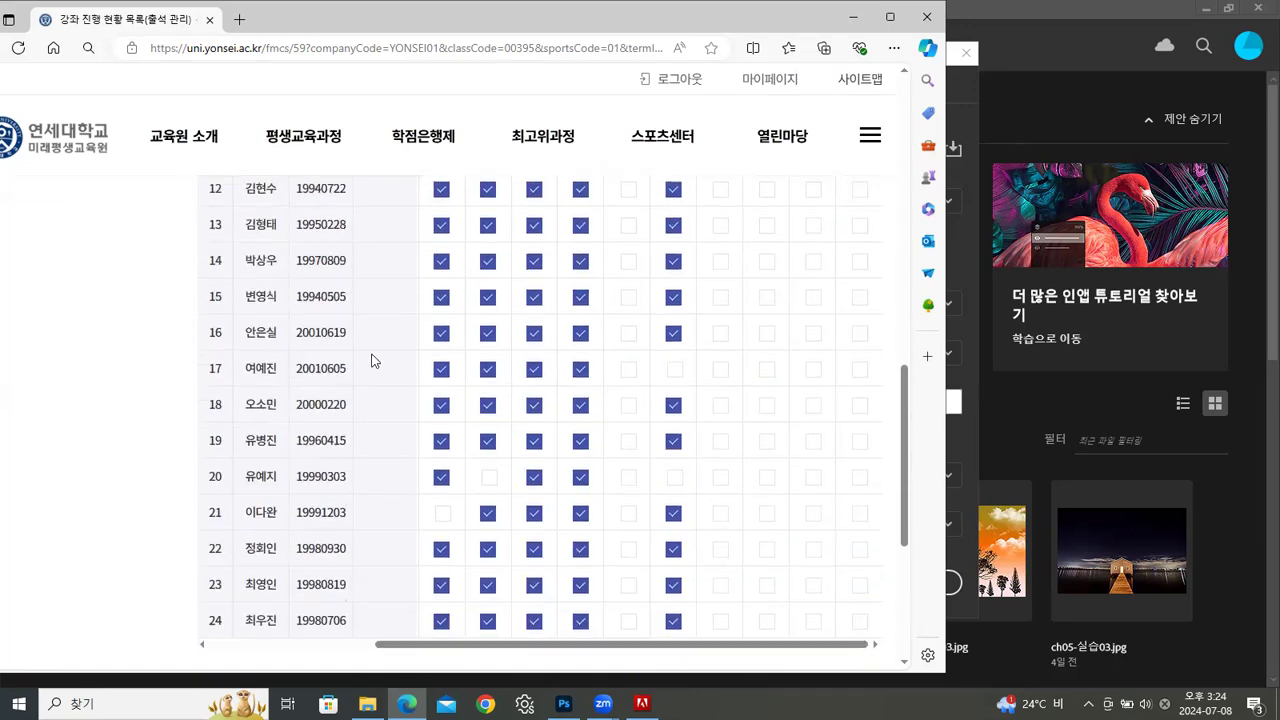
click(853, 18)
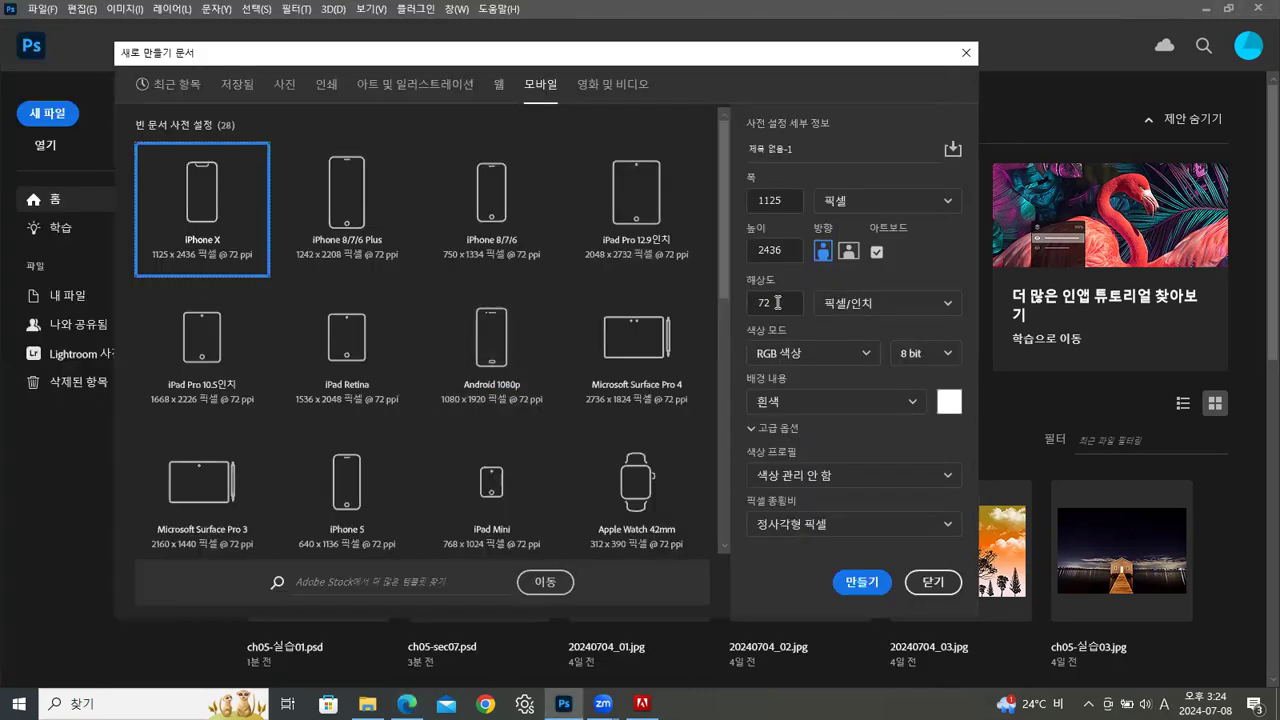
Base the new document on the web preset and set its width and height to 20 pixels
click(499, 85)
click(793, 199)
drag(793, 199, 707, 194)
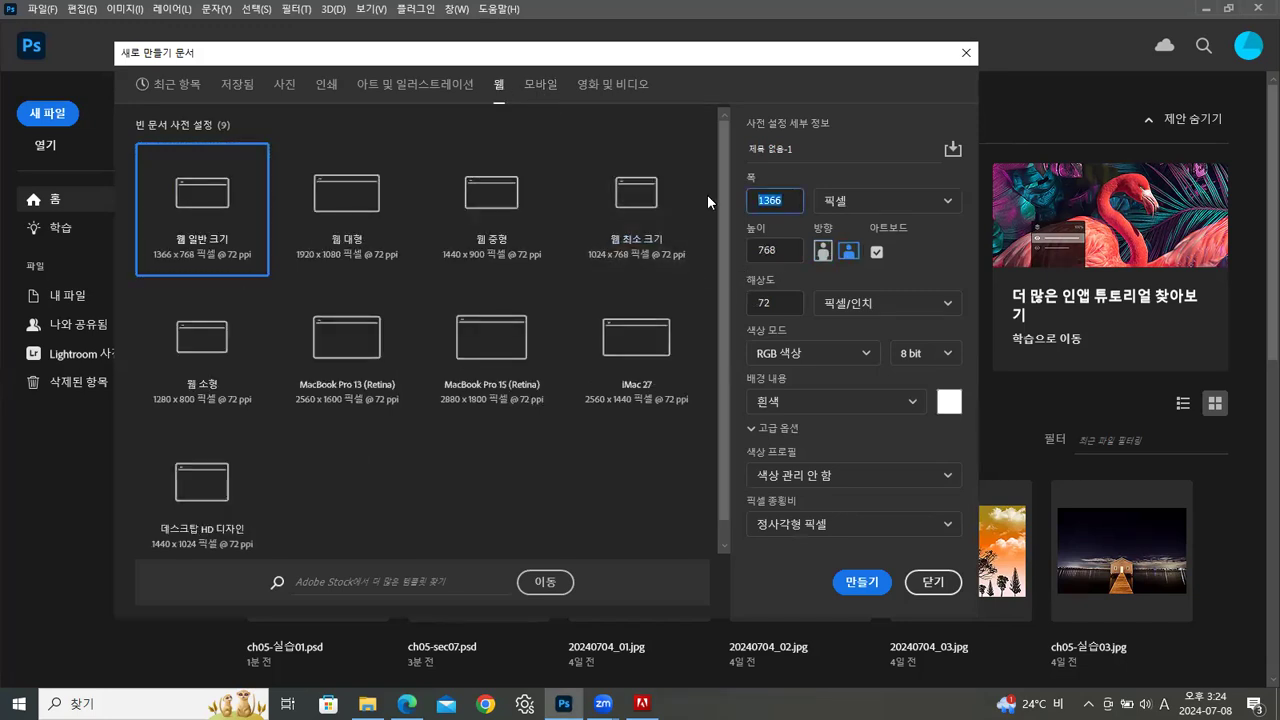
text(20)
drag(790, 251, 720, 257)
text(20)
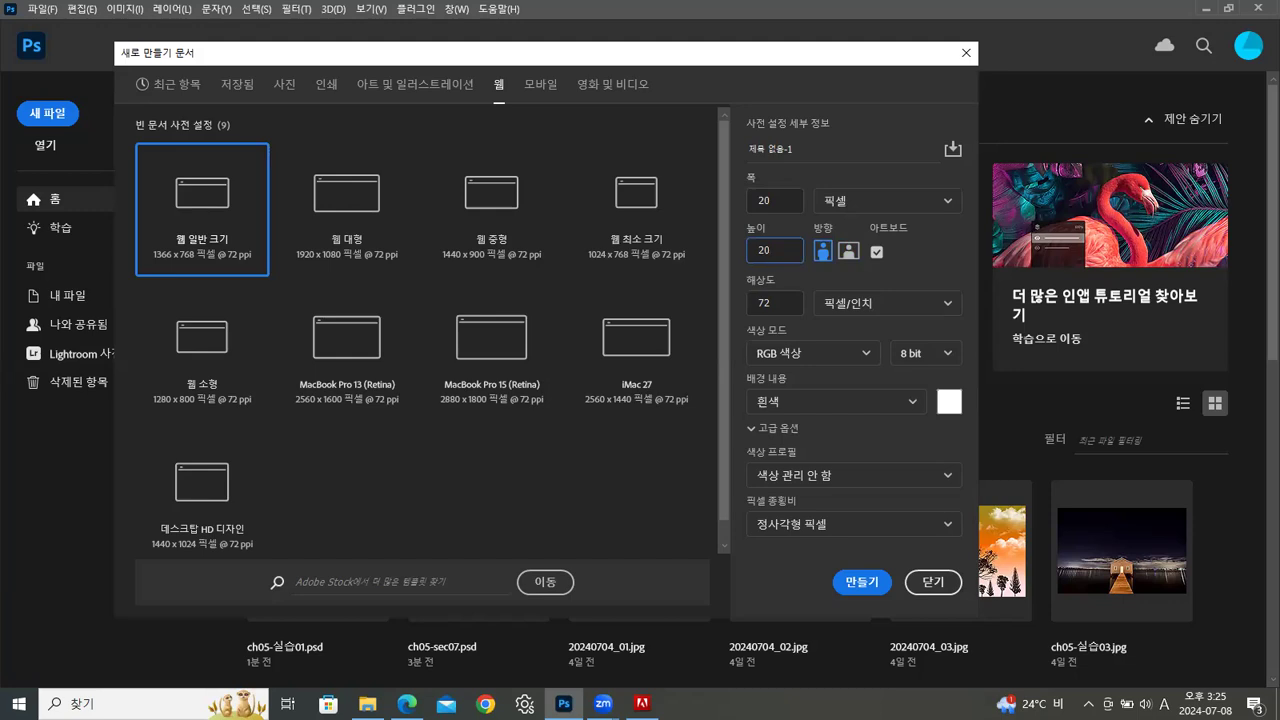
Make the background contents transparent and create the document at 72 pixels per inch
drag(773, 305, 752, 306)
click(780, 402)
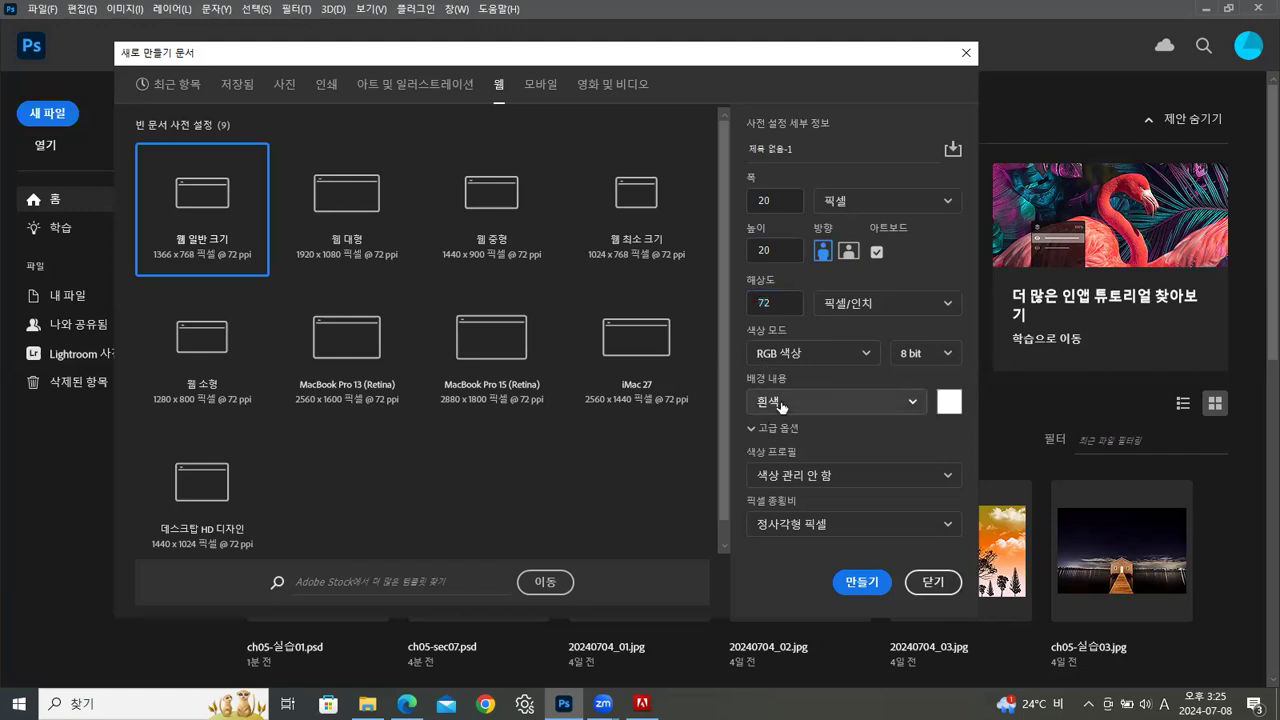
click(770, 511)
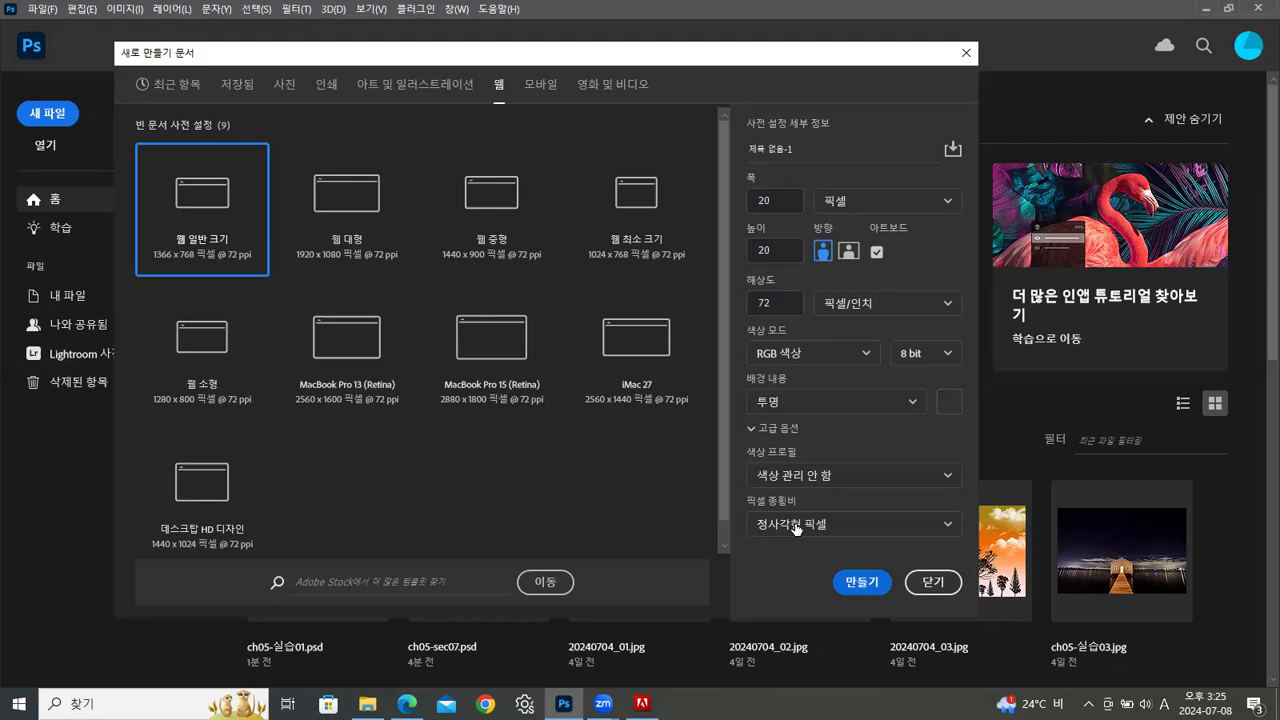
key(Return)
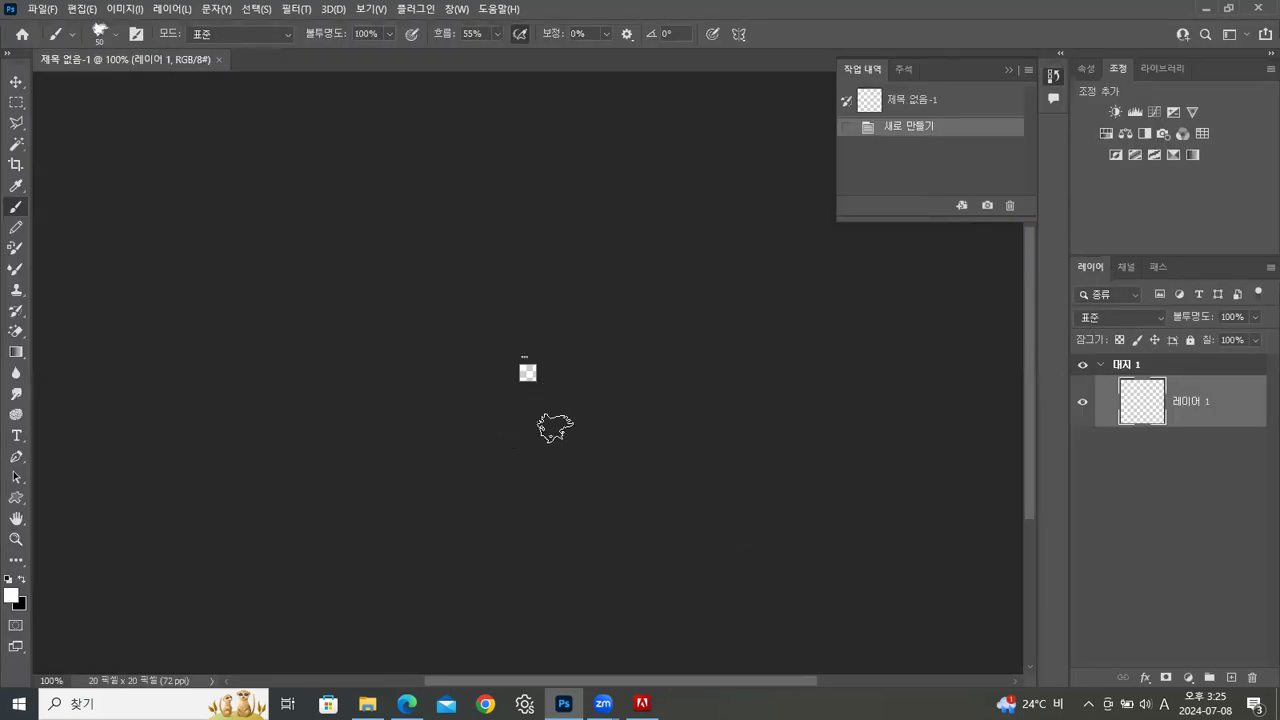
Float the new document in its own window and enlarge it to show the whole canvas at 1600%
drag(150, 61, 302, 159)
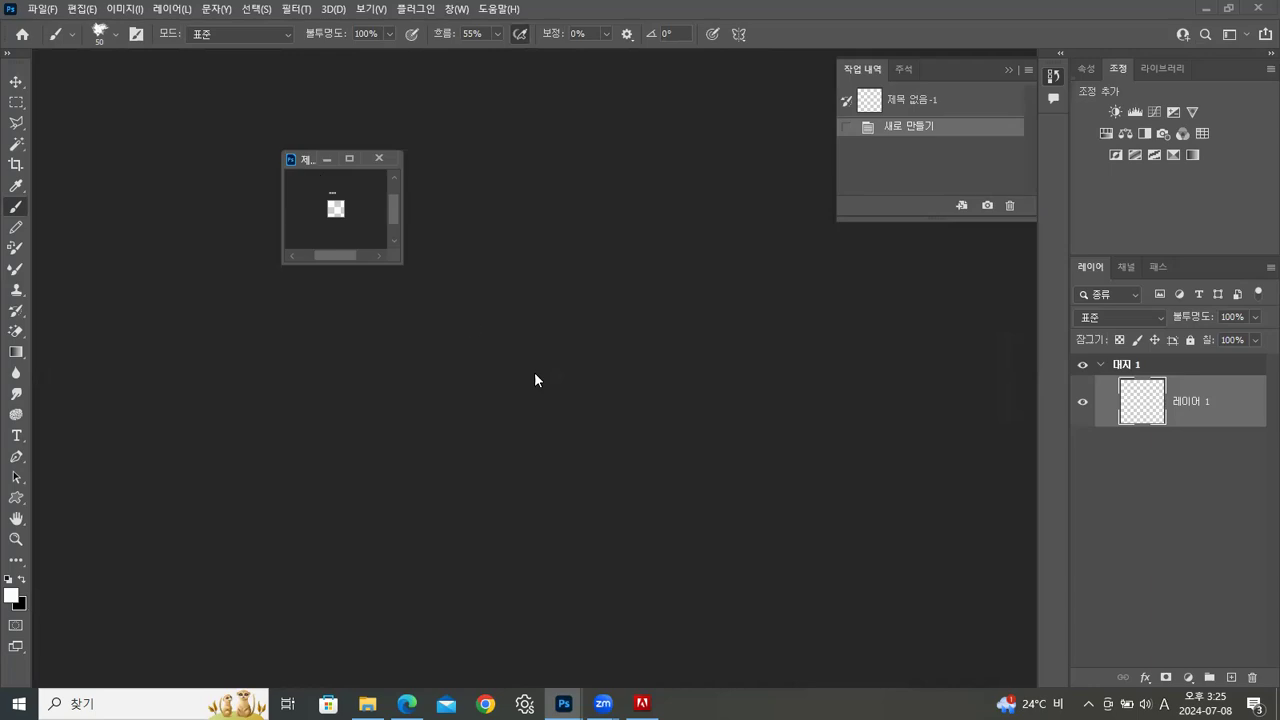
key(ctrl+plus)
key(ctrl+plus)
key(ctrl+plus)
key(ctrl+plus)
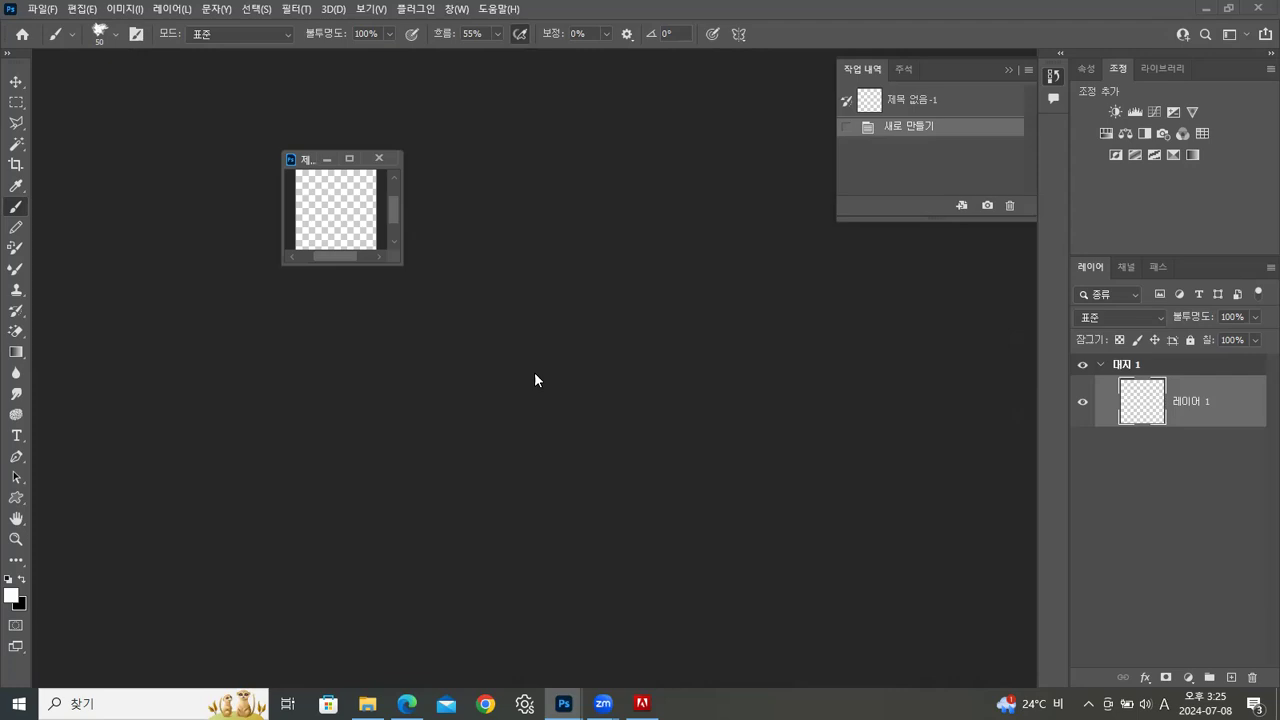
key(ctrl+plus)
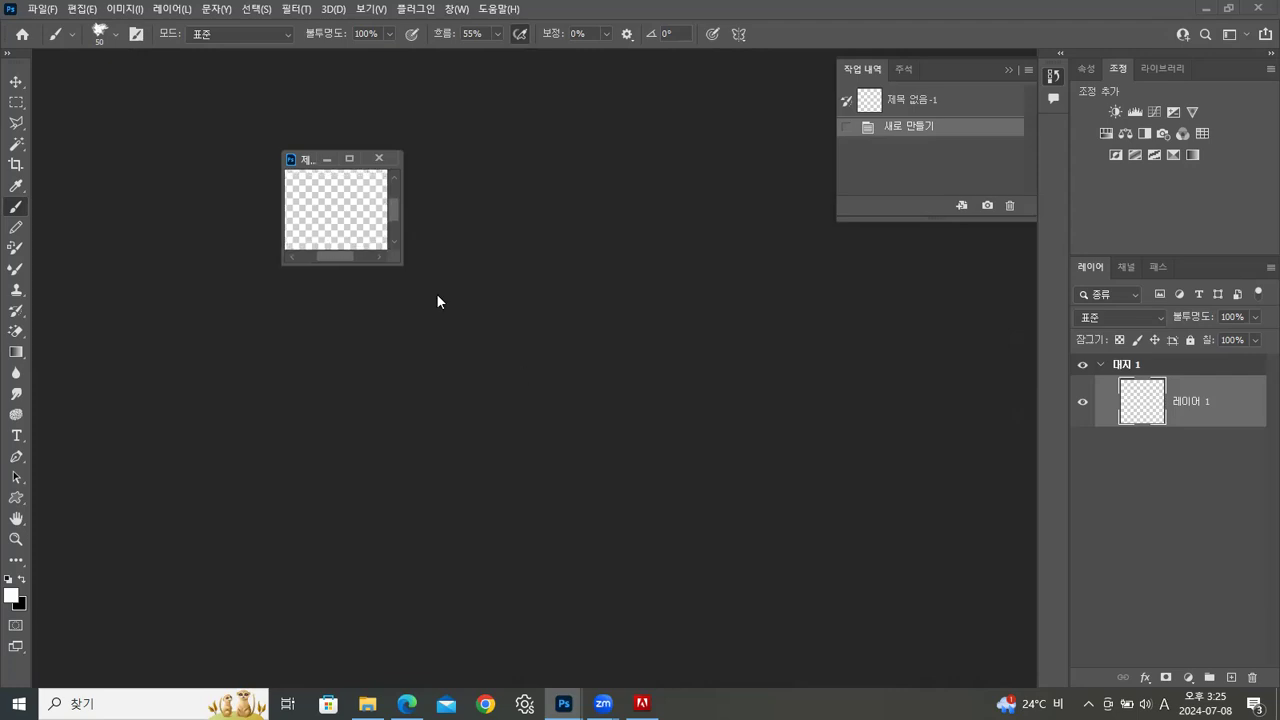
drag(401, 264, 587, 421)
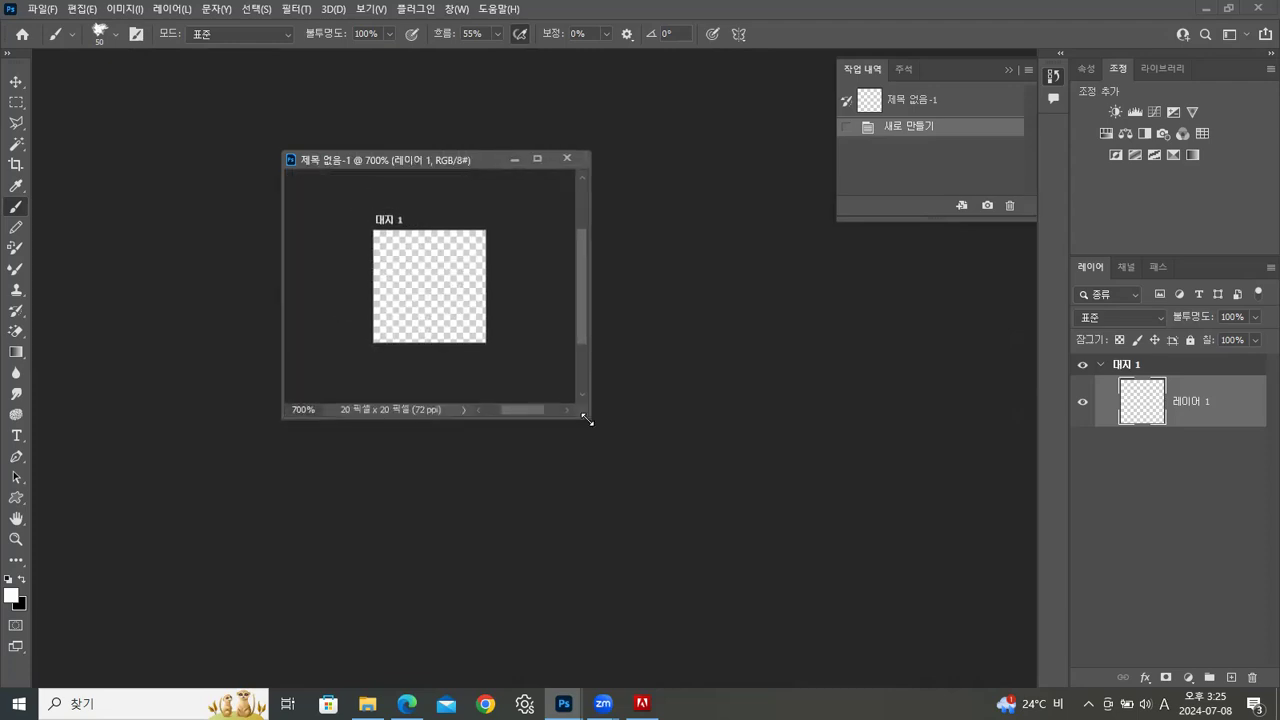
key(ctrl+plus)
key(ctrl+plus)
key(ctrl+plus)
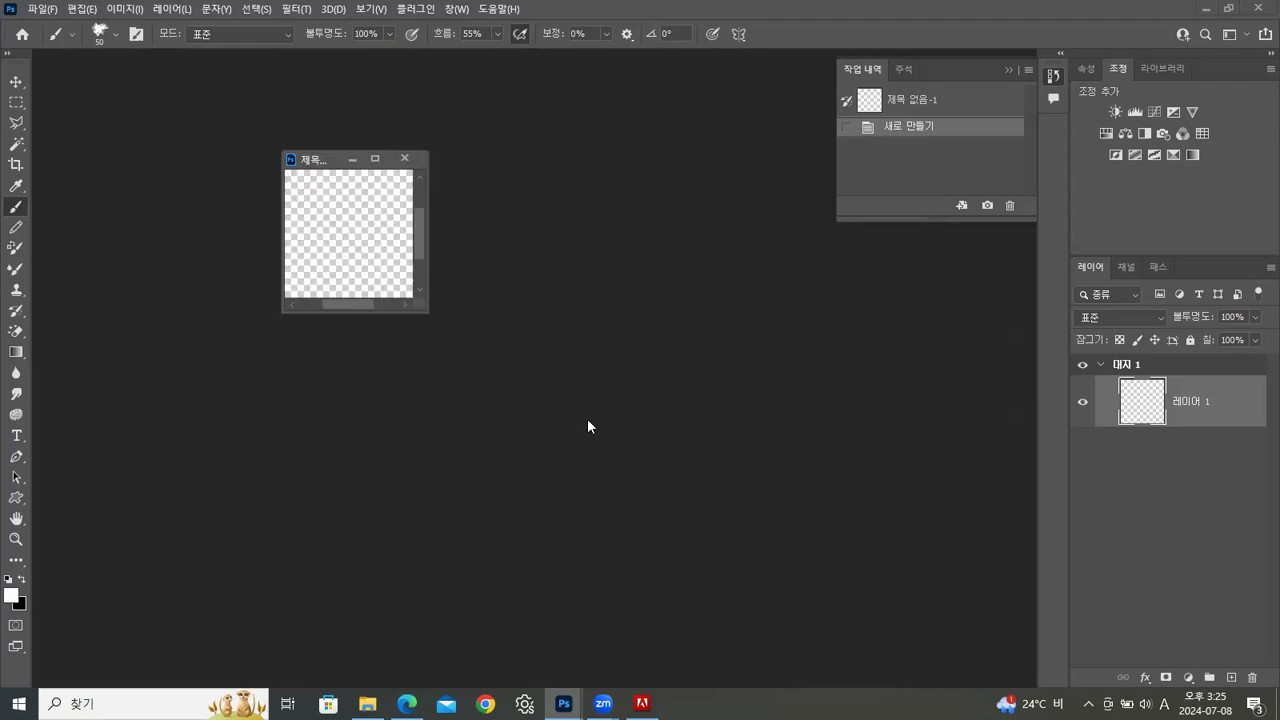
drag(557, 437, 591, 465)
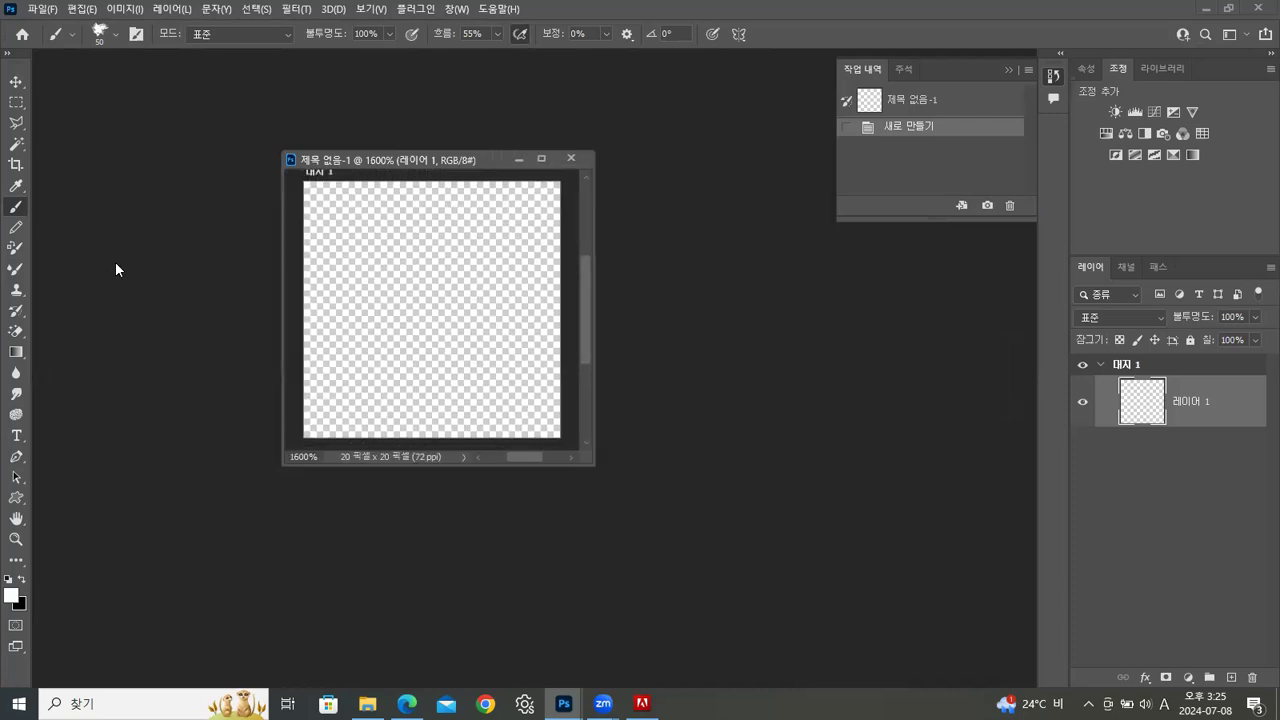
Draw a black border two pixels thick along all four canvas edges with a 1-pixel Pencil
click(17, 229)
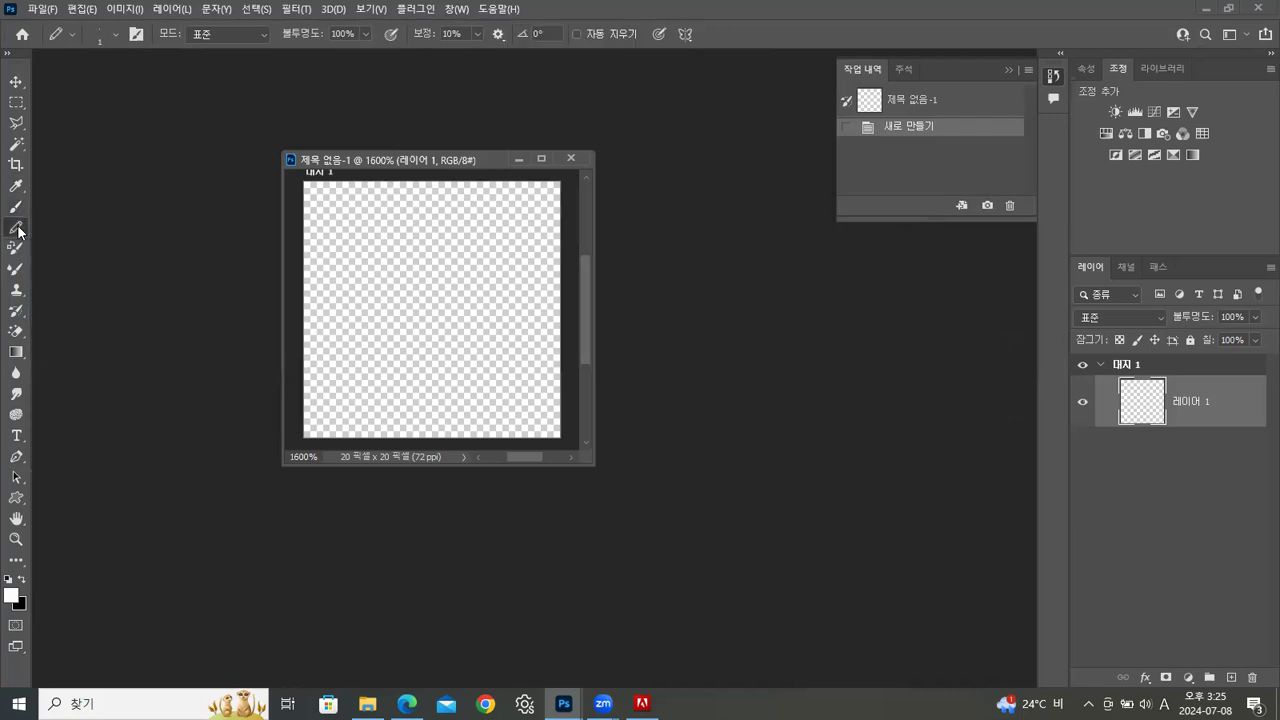
click(115, 35)
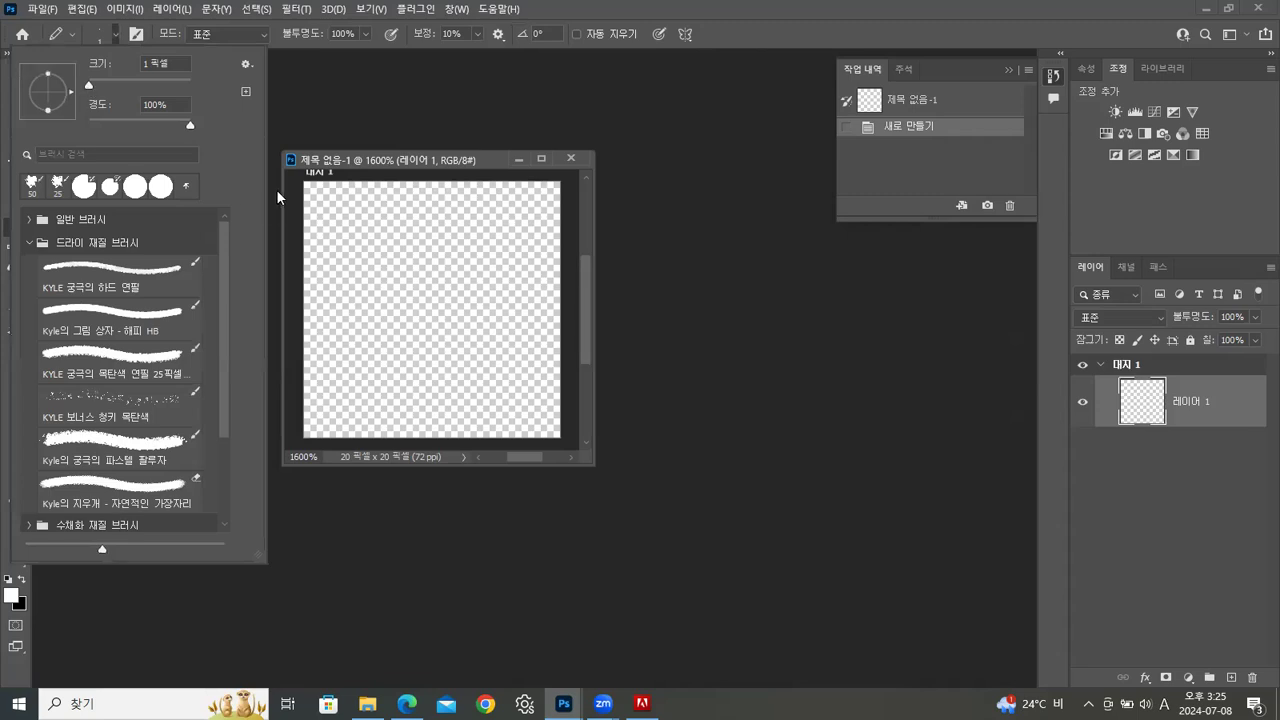
click(386, 157)
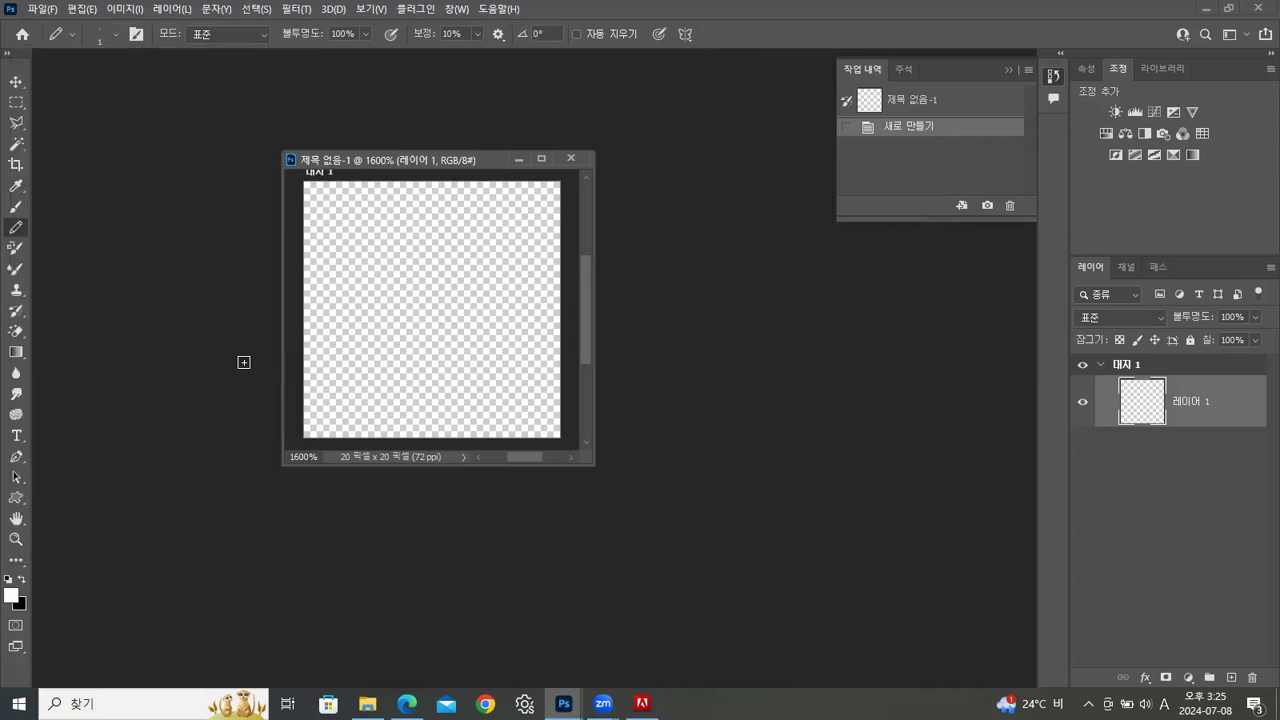
click(21, 578)
mouse_move(312, 189)
mouse_down()
mouse_move(562, 189)
mouse_move(557, 454)
mouse_move(554, 188)
mouse_up()
mouse_move(308, 194)
mouse_down()
mouse_move(288, 378)
mouse_move(298, 292)
mouse_move(309, 304)
mouse_move(306, 428)
mouse_move(598, 440)
mouse_move(543, 424)
mouse_up()
drag(322, 418, 560, 420)
mouse_move(541, 200)
mouse_down()
mouse_move(522, 383)
mouse_move(535, 417)
mouse_move(554, 355)
mouse_move(550, 297)
mouse_move(540, 406)
mouse_up()
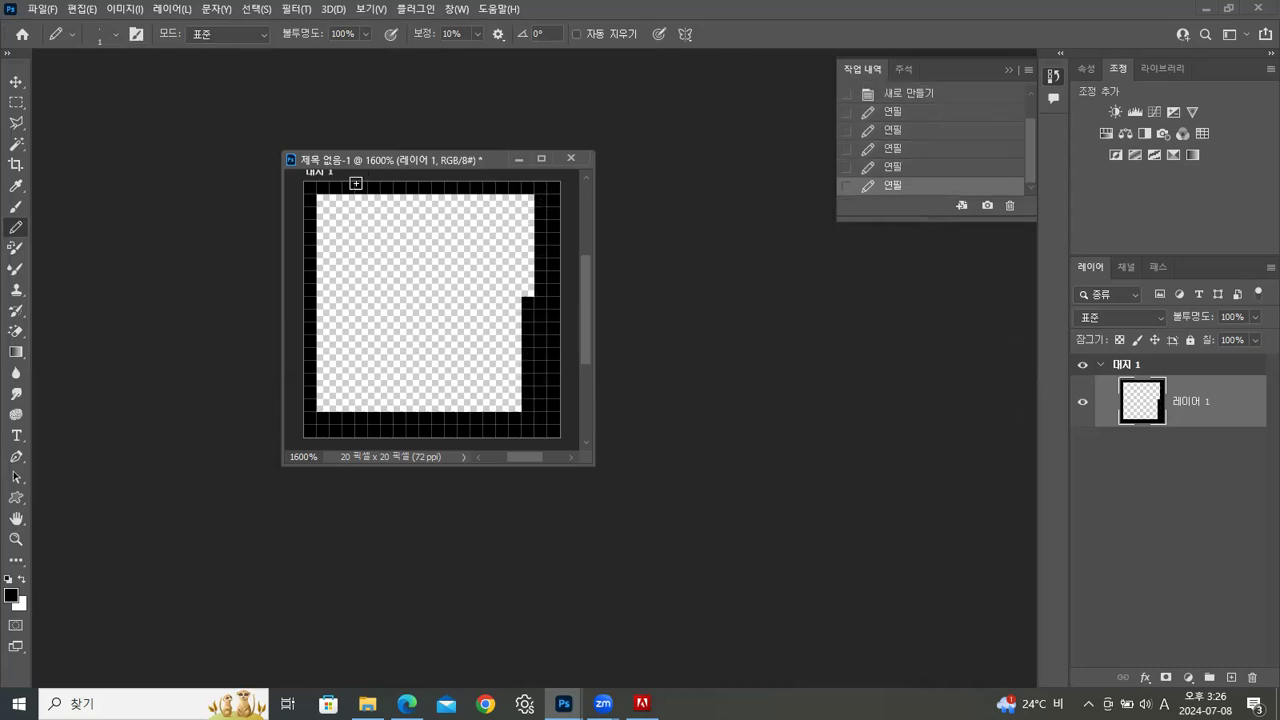
drag(322, 200, 565, 202)
mouse_move(326, 209)
mouse_down()
mouse_move(314, 405)
mouse_move(322, 388)
mouse_up()
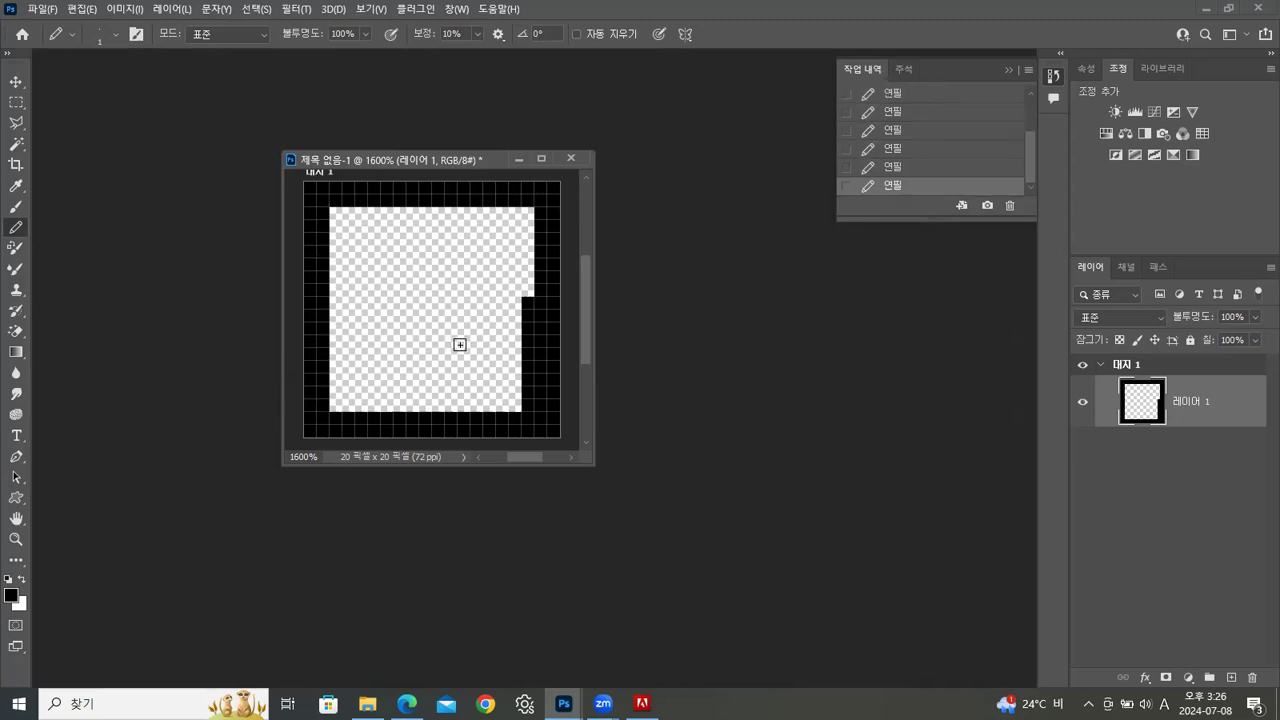
Erase the stray black pixels along the inner side of the right border and clear the selection
click(15, 102)
drag(472, 258, 534, 412)
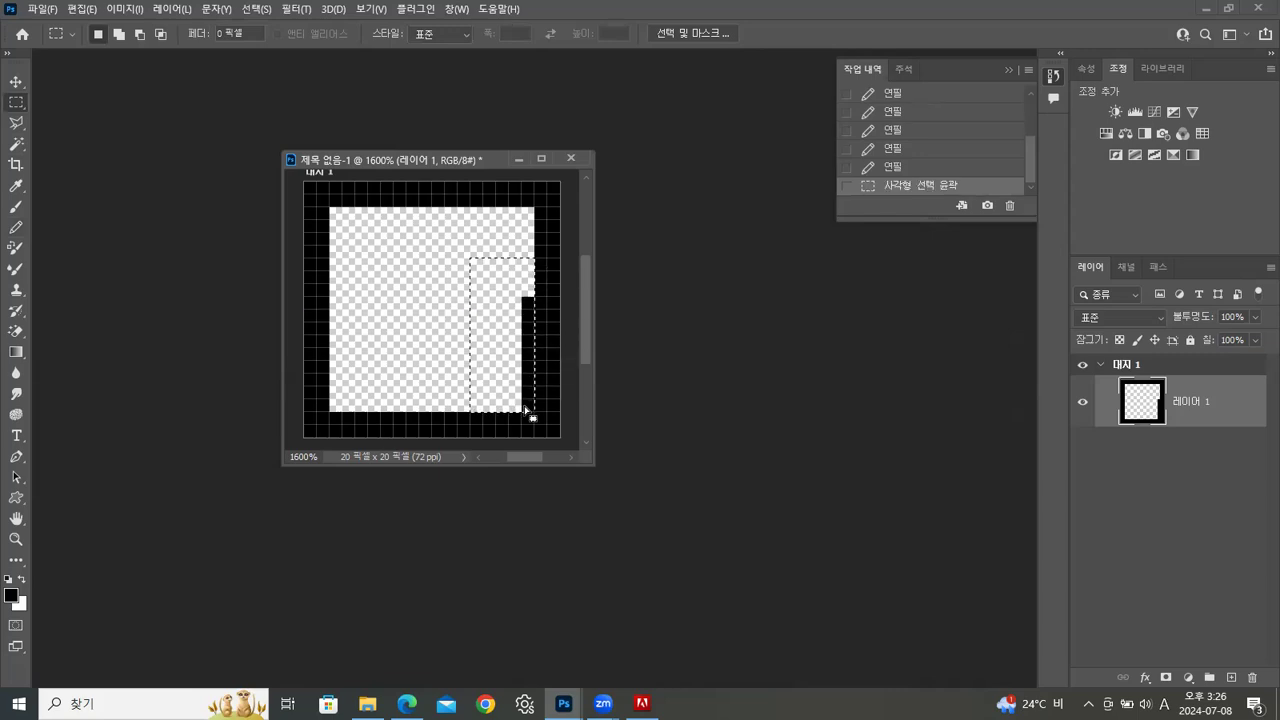
key(Delete)
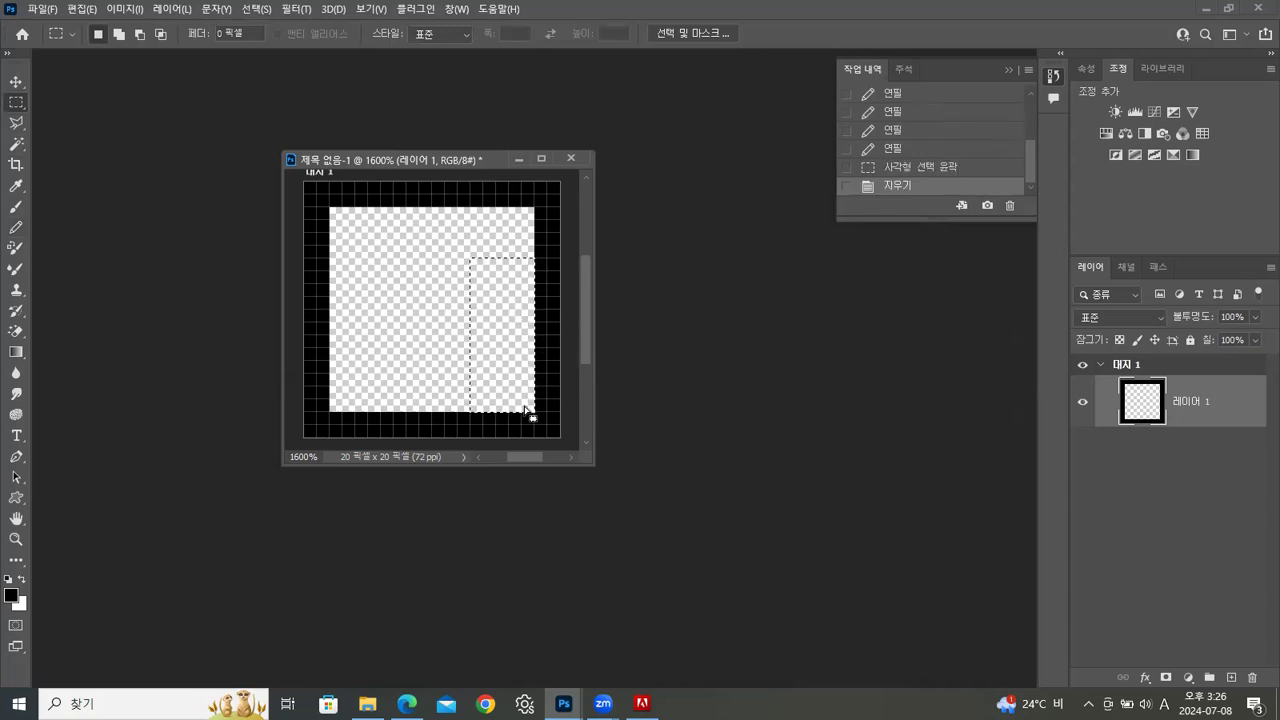
click(524, 405)
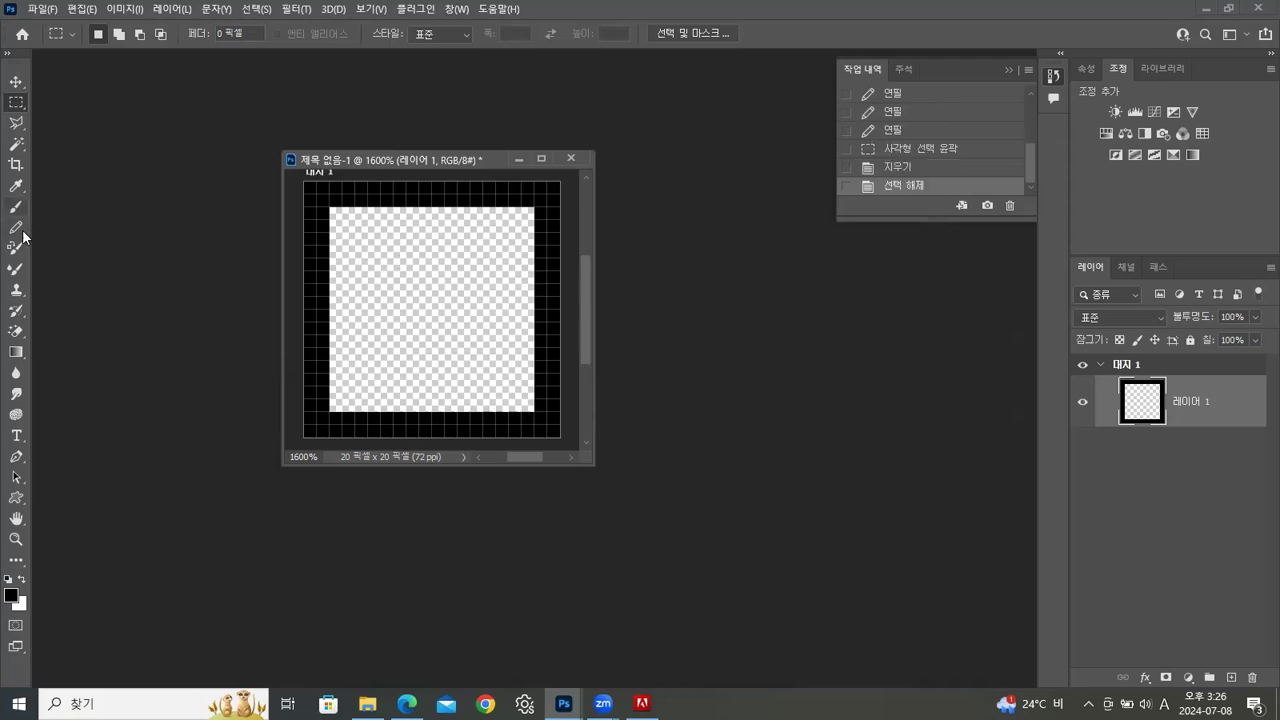
Fill the transparent area inside the black border with bright yellow, selecting it with the Magic Wand
click(12, 597)
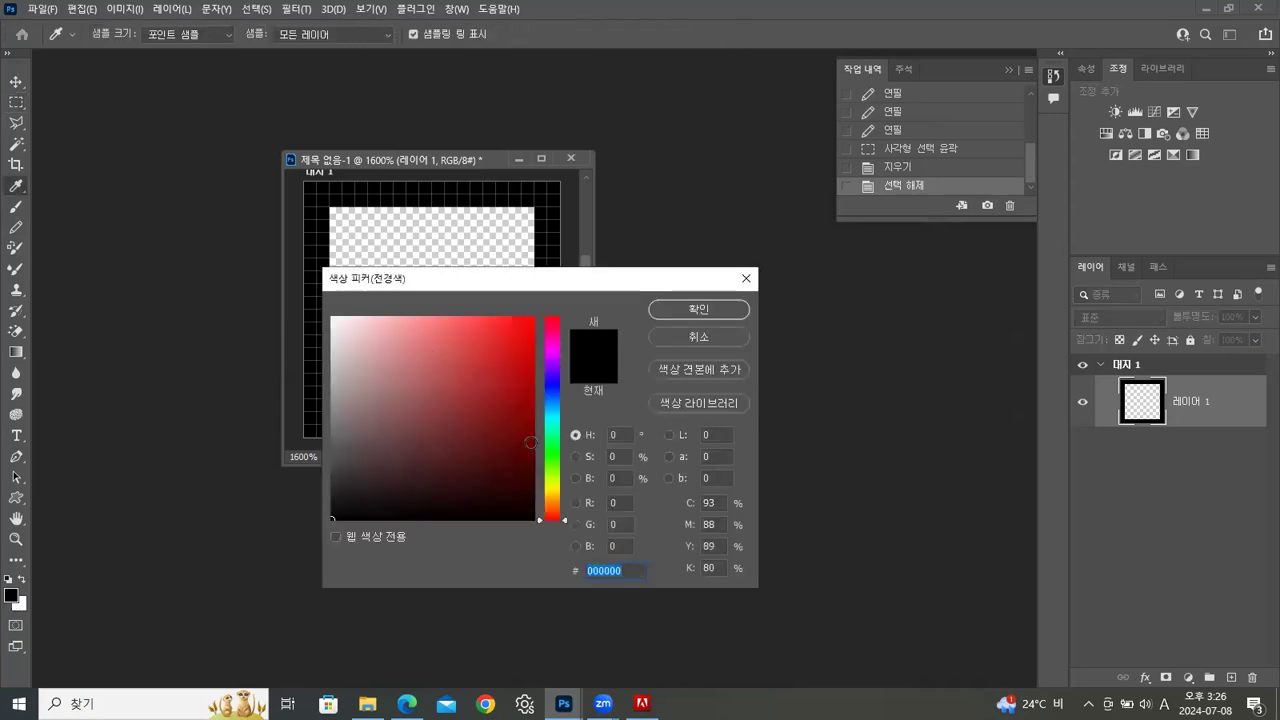
click(553, 488)
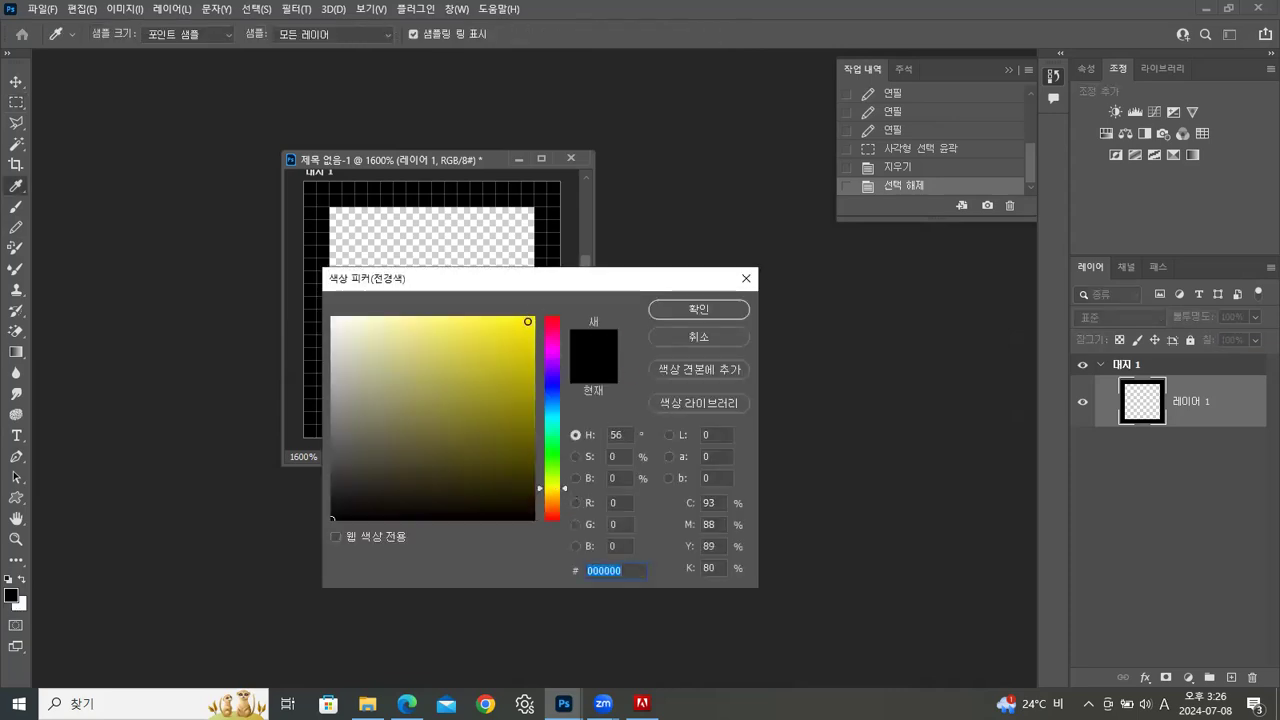
click(533, 318)
click(676, 312)
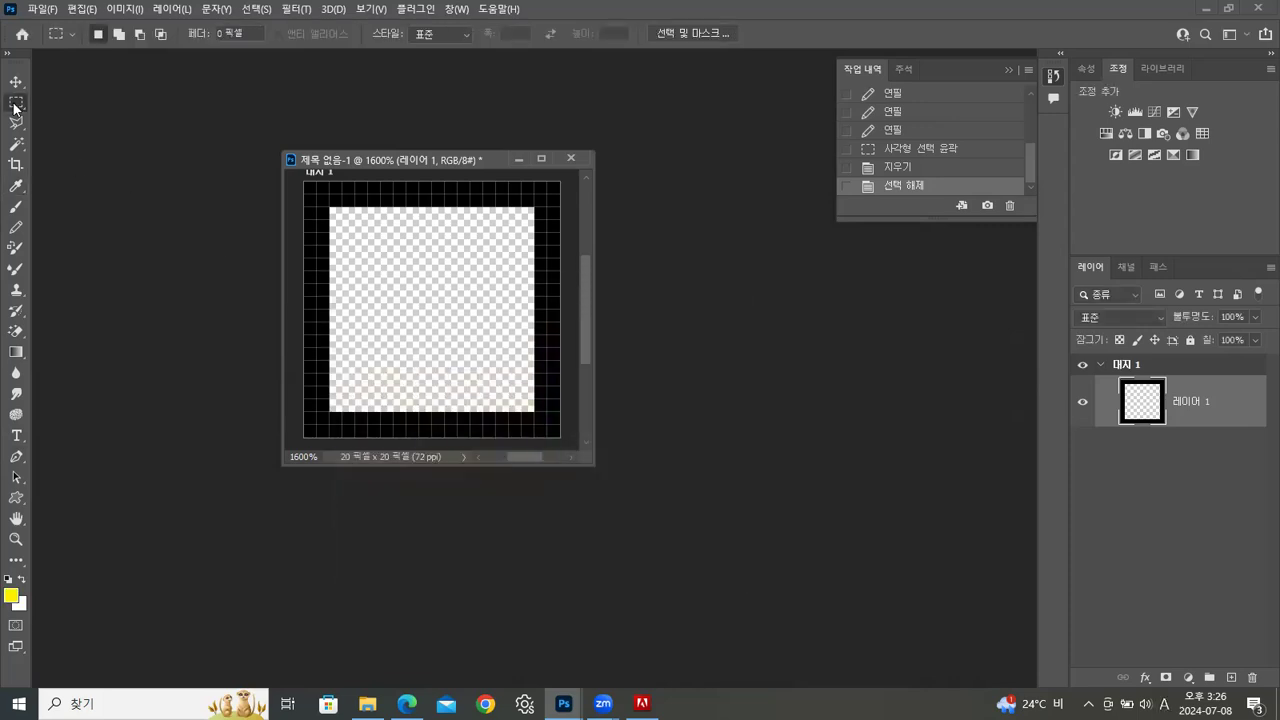
click(15, 147)
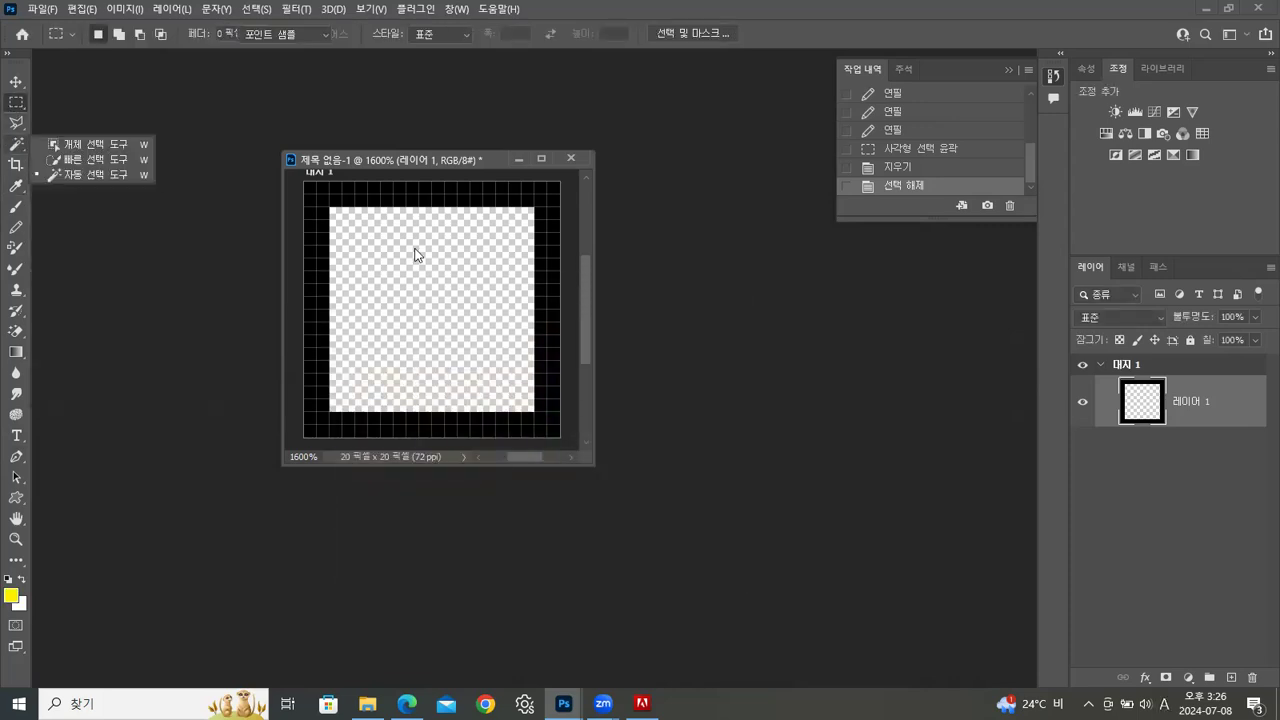
click(421, 253)
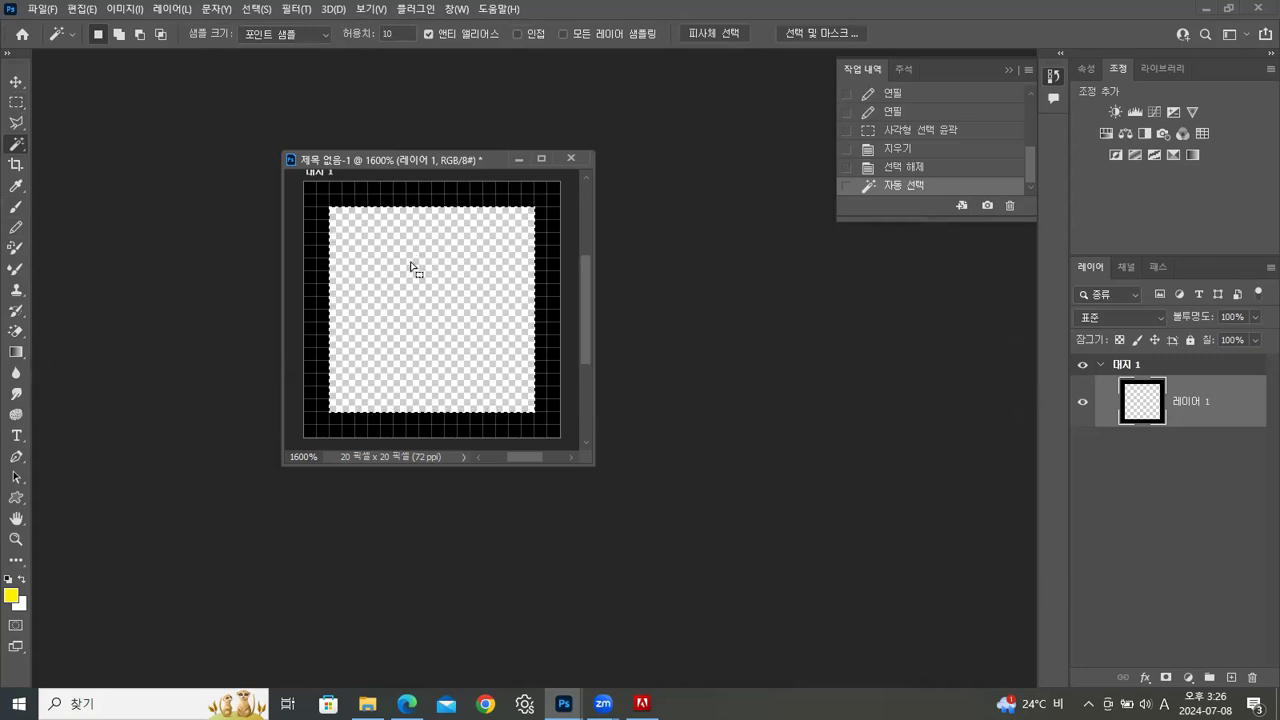
key(alt+BackSpace)
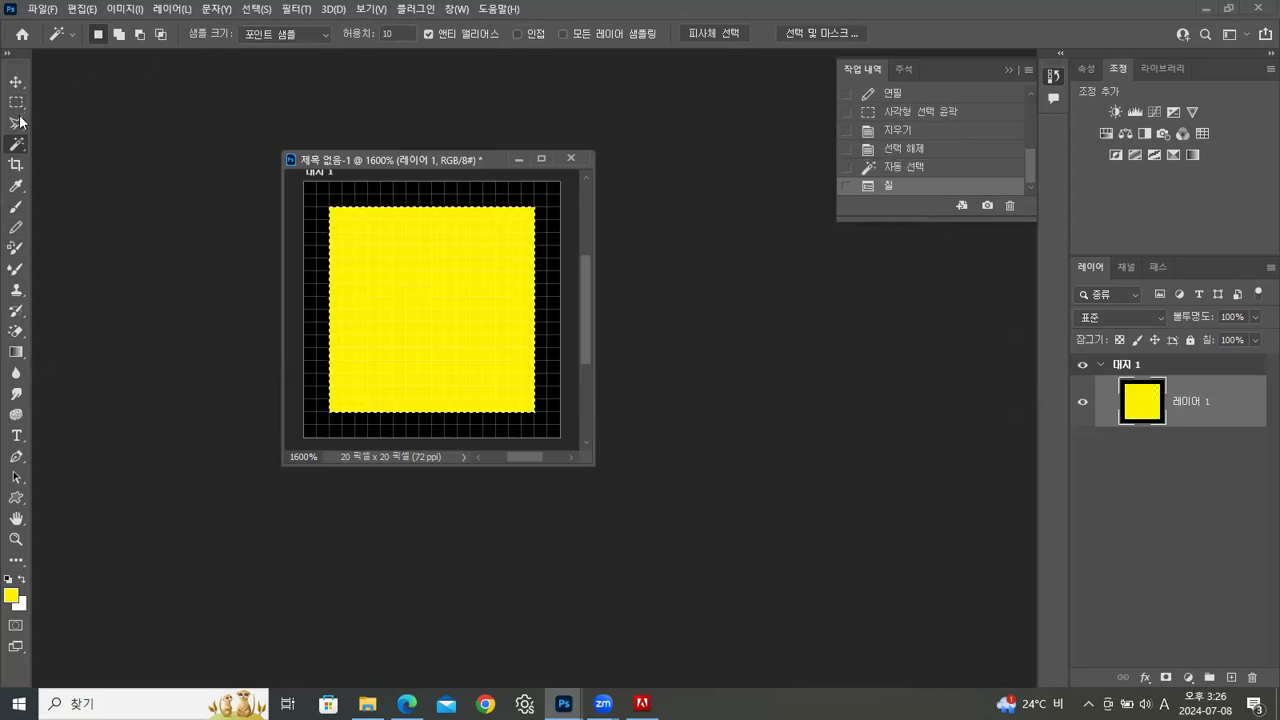
Replace the current selection with a rectangular one about 12 by 6 pixels in the yellow area's upper half
key(m)
click(383, 241)
drag(357, 246, 502, 300)
click(357, 243)
Stroke the rectangular selection with a 2-pixel black line positioned inside, and clear the selection
click(86, 9)
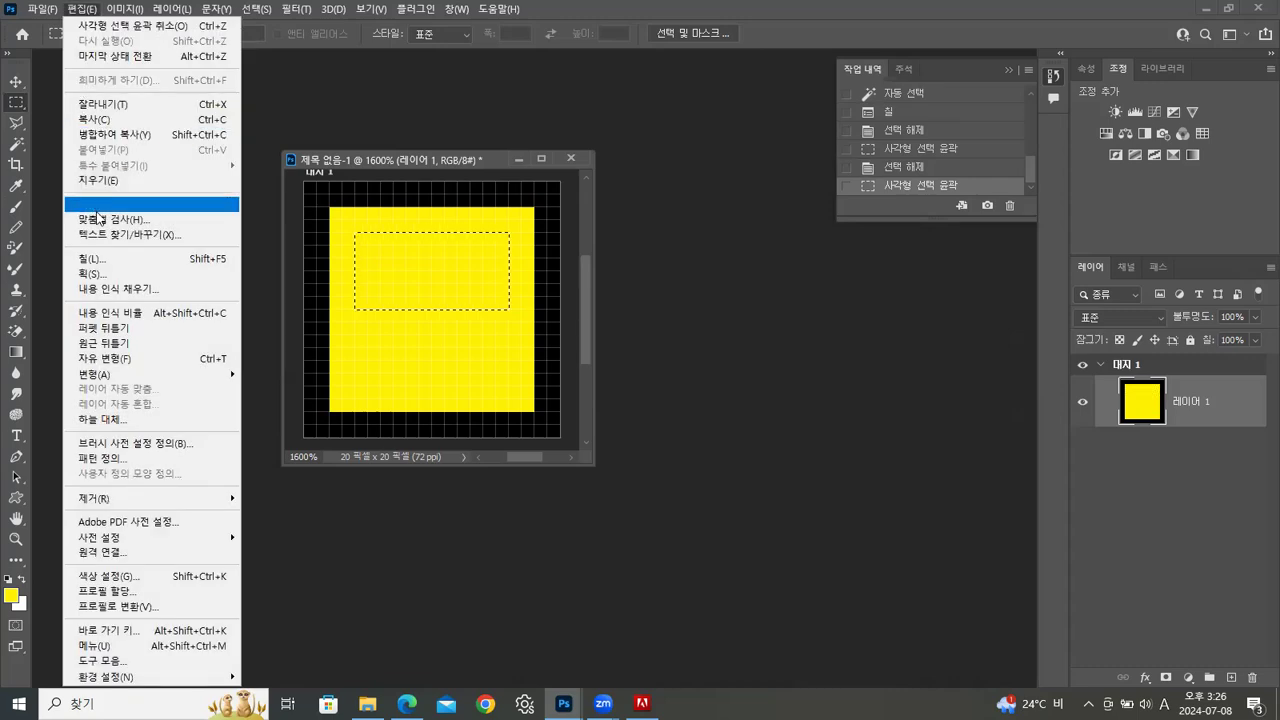
click(91, 272)
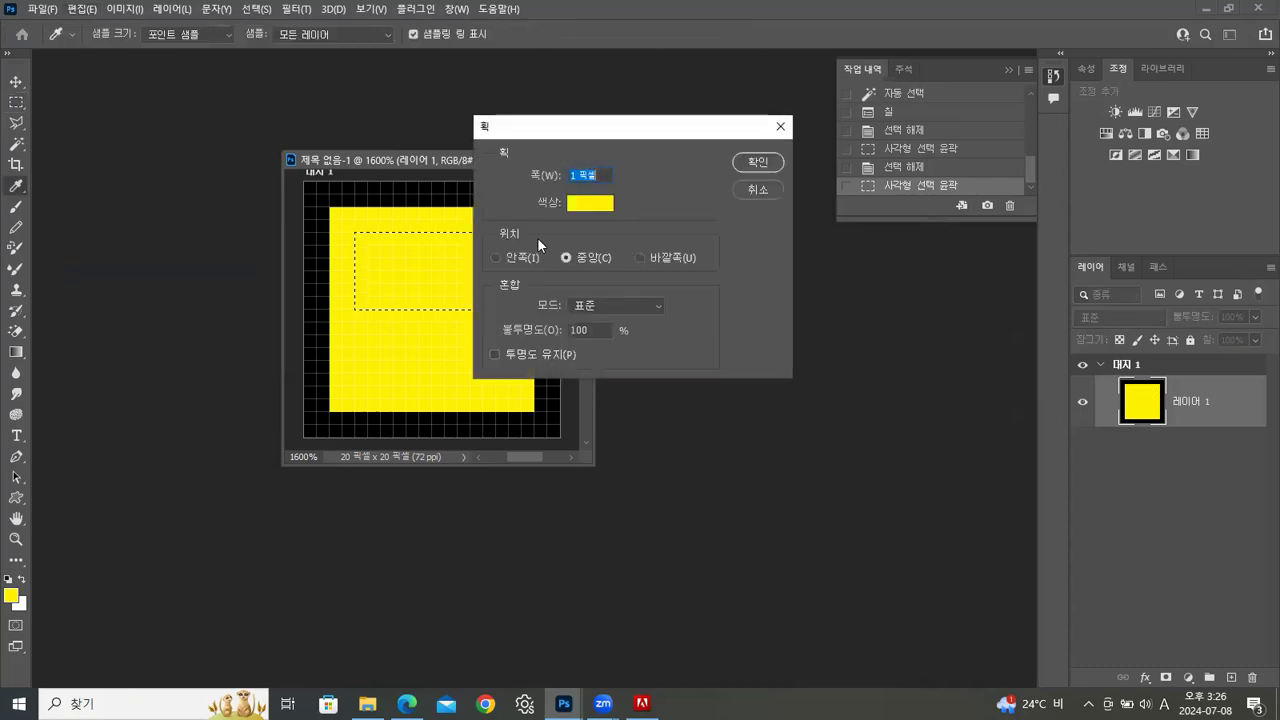
click(492, 257)
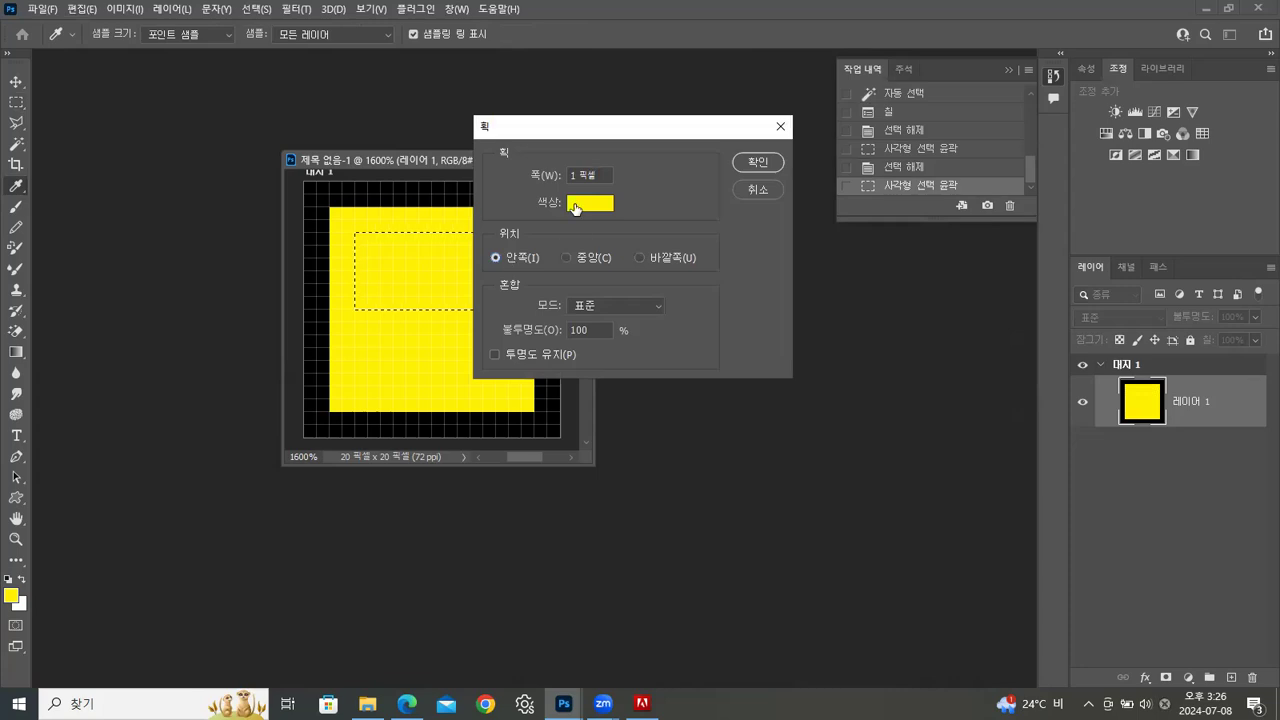
click(575, 205)
click(340, 520)
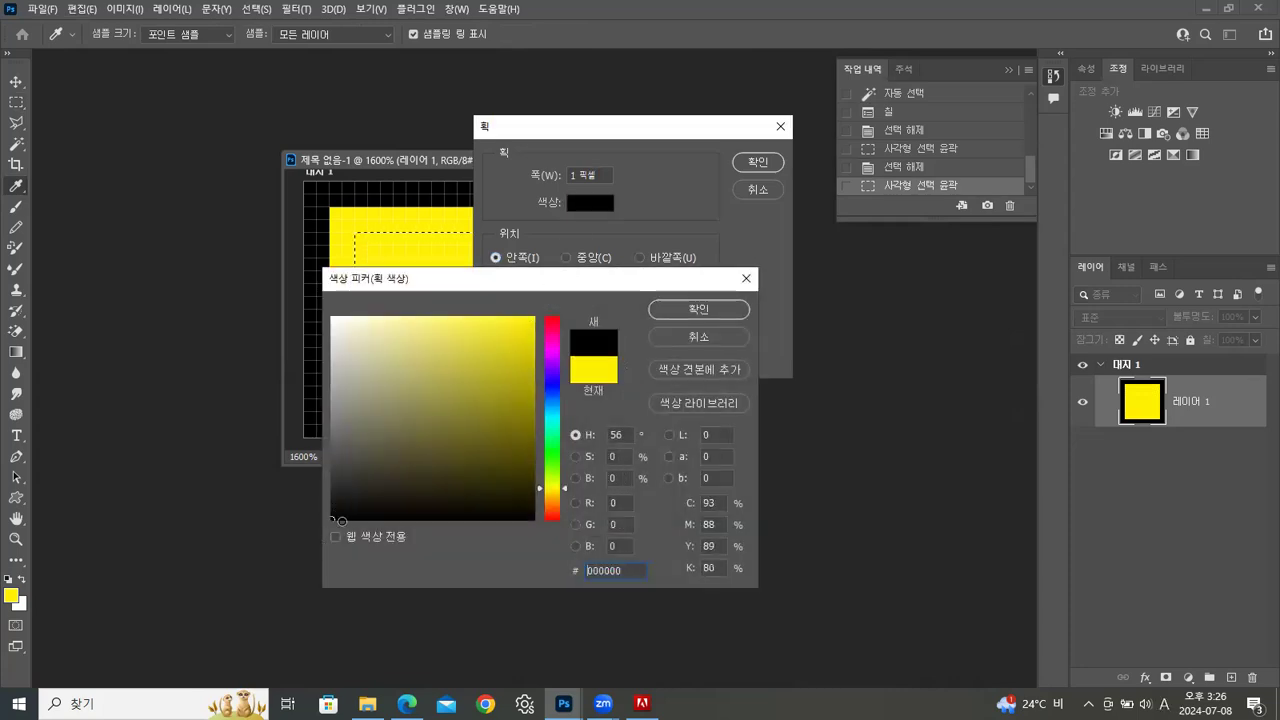
click(712, 310)
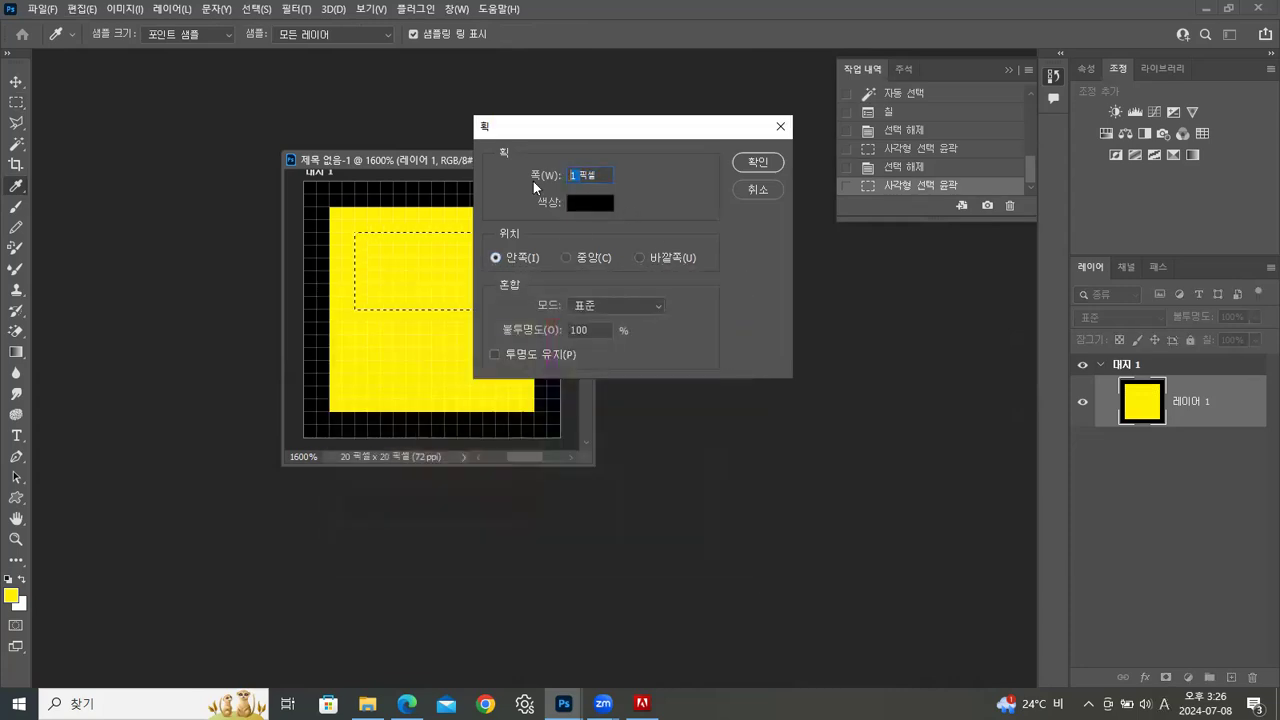
text(2)
click(750, 168)
click(478, 212)
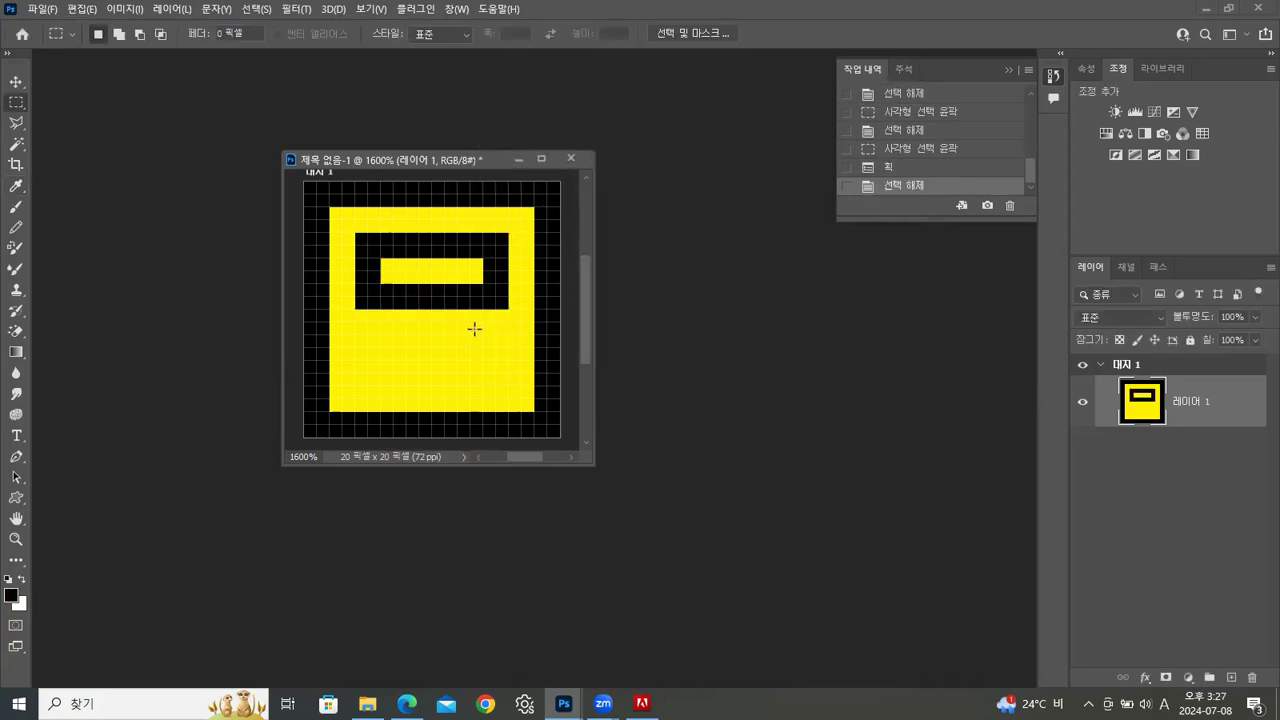
Fill a square of about 4 by 4 pixels in the yellow area's lower-right part with black and deselect it
drag(460, 336, 498, 379)
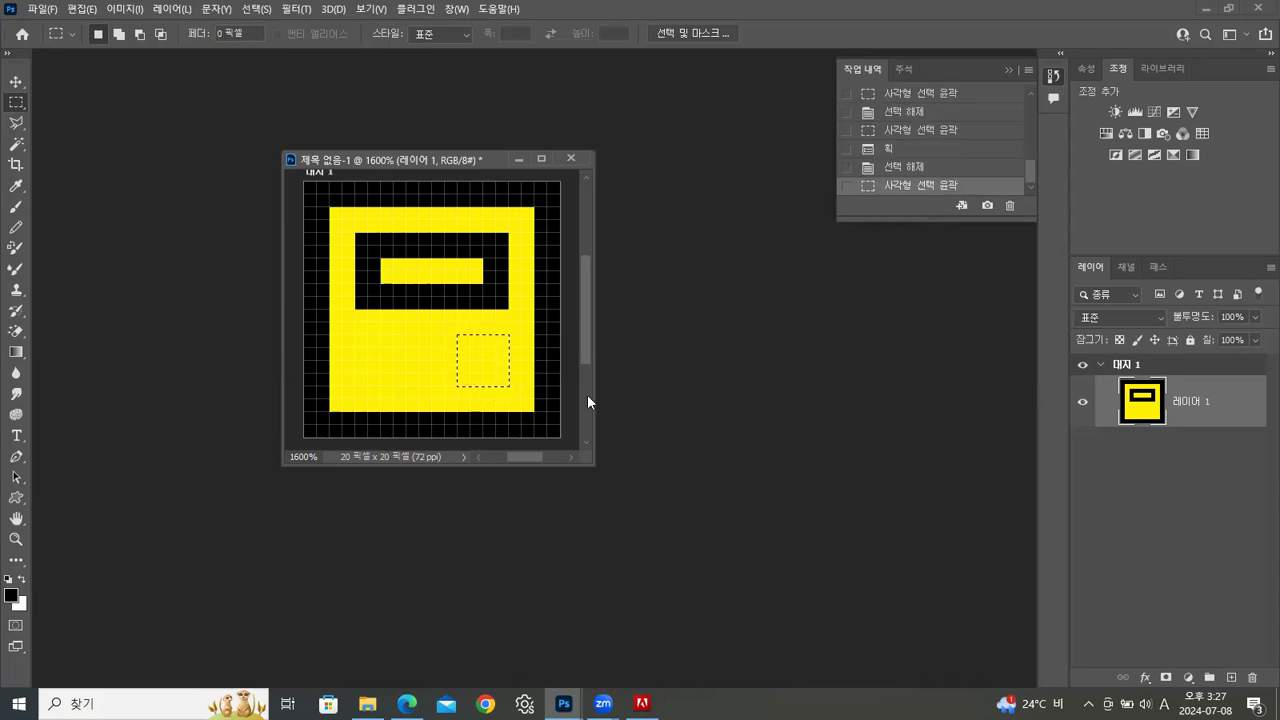
key(alt+BackSpace)
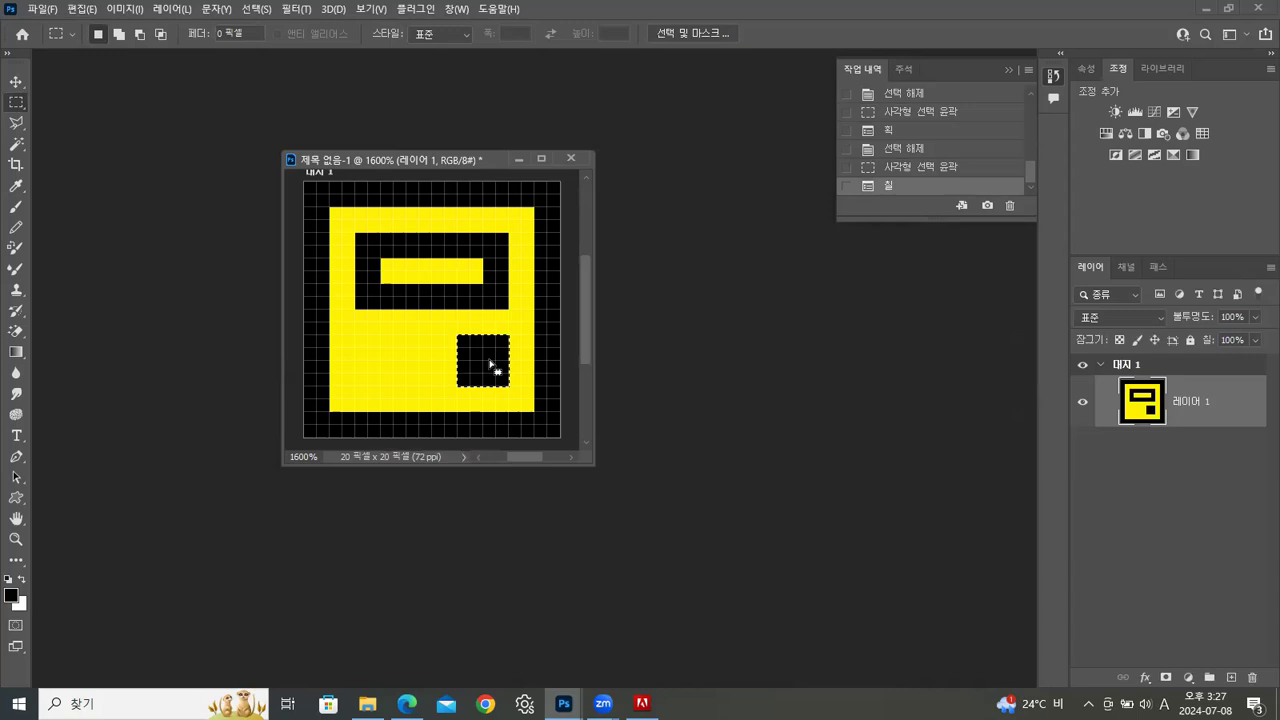
key(ctrl+d)
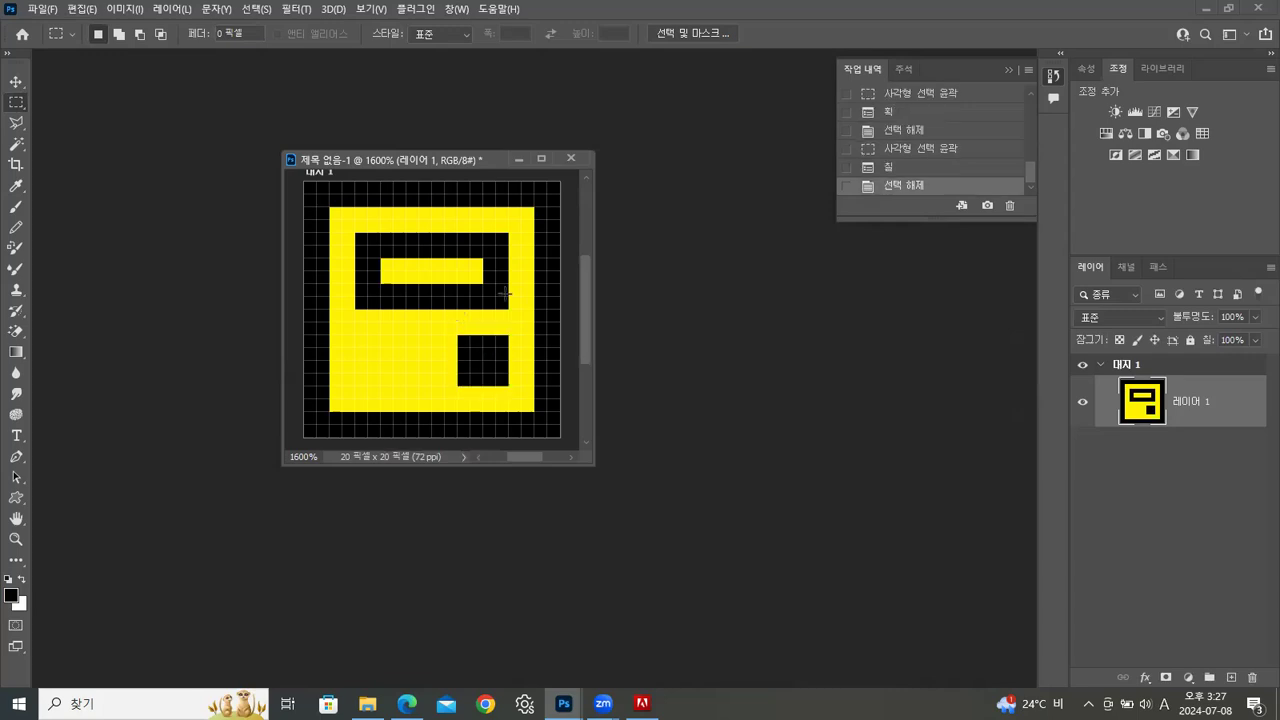
Examine the finished icon at 100% and enlarged, and compare it with the icons on the Windows desktop
double_click(15, 541)
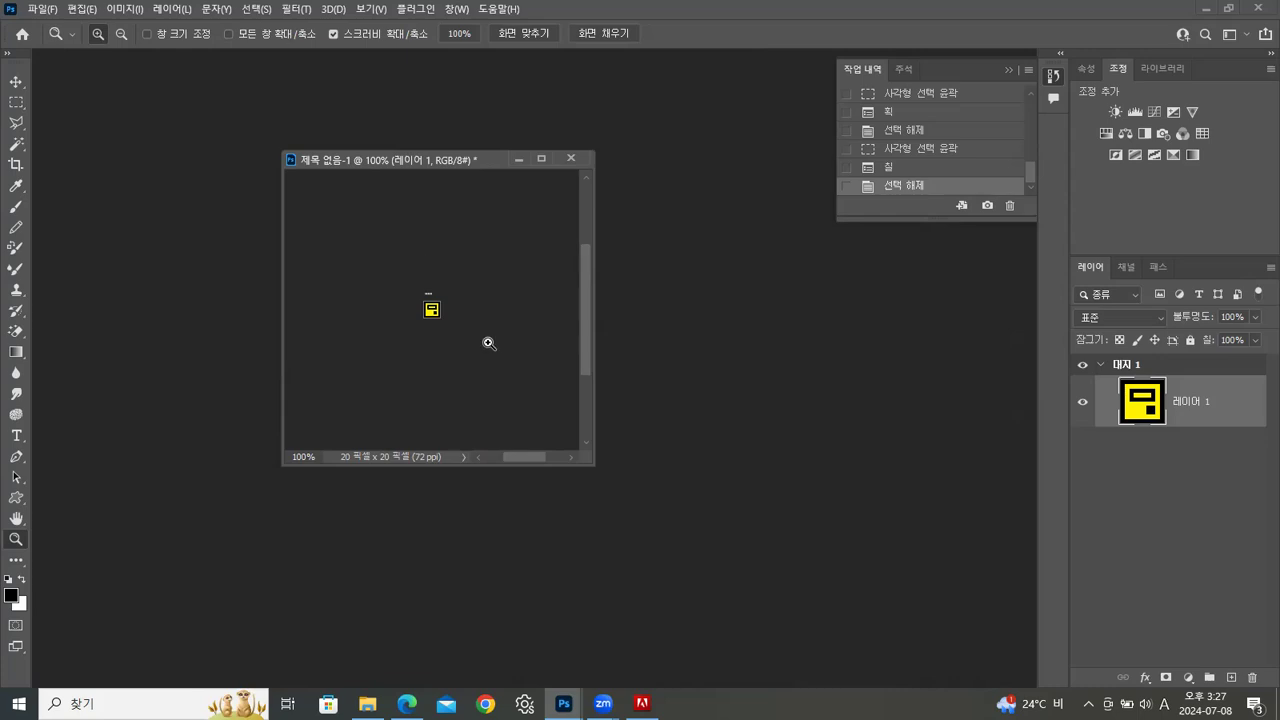
drag(450, 327, 437, 337)
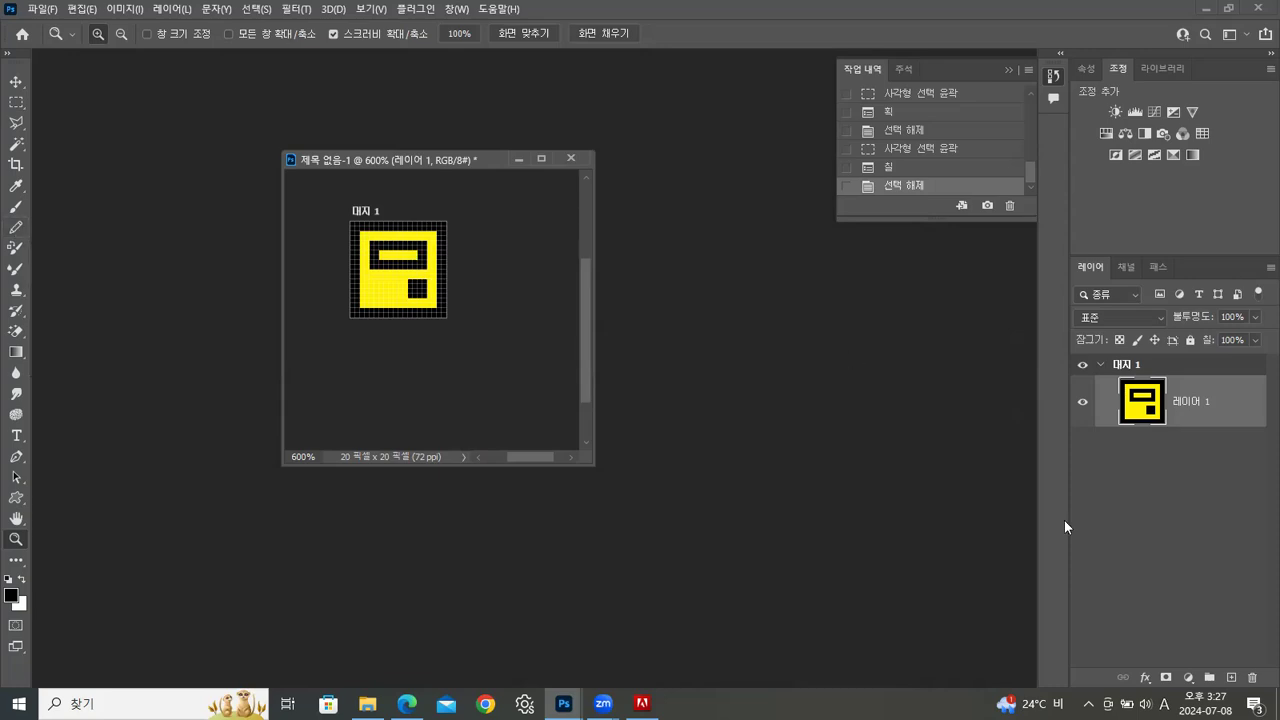
key(super+d)
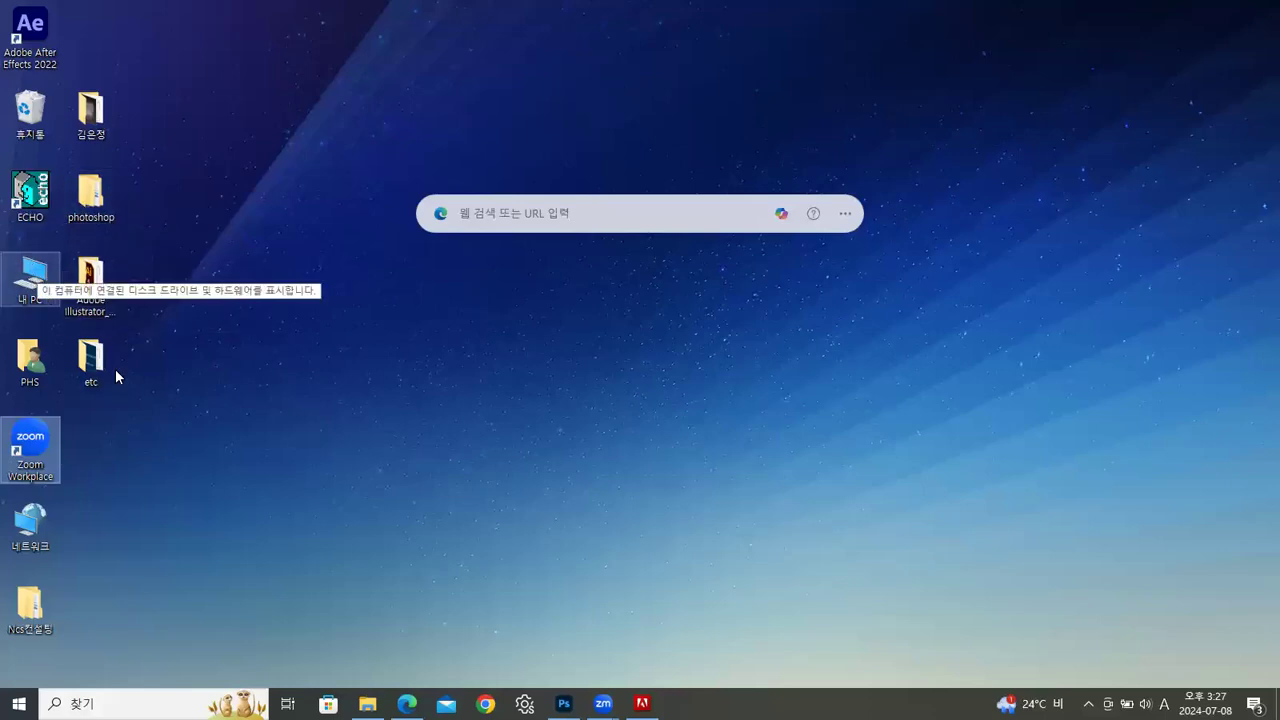
click(564, 703)
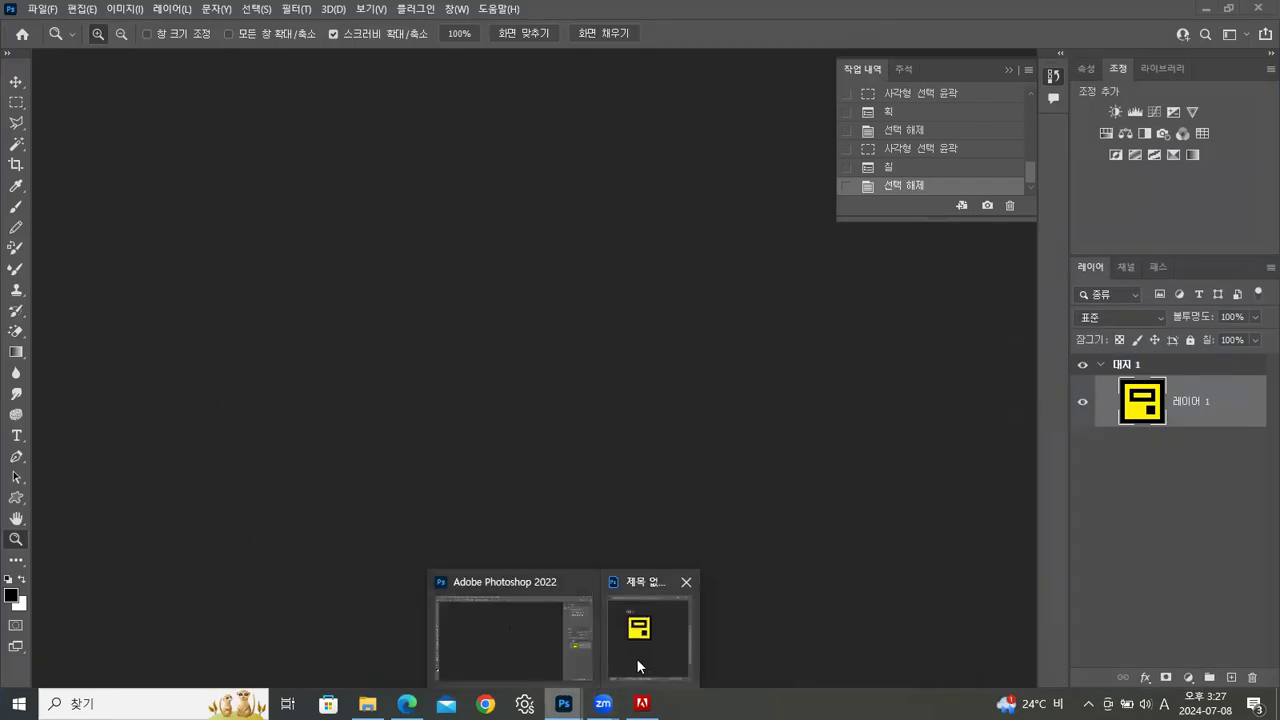
click(636, 658)
drag(367, 148, 328, 141)
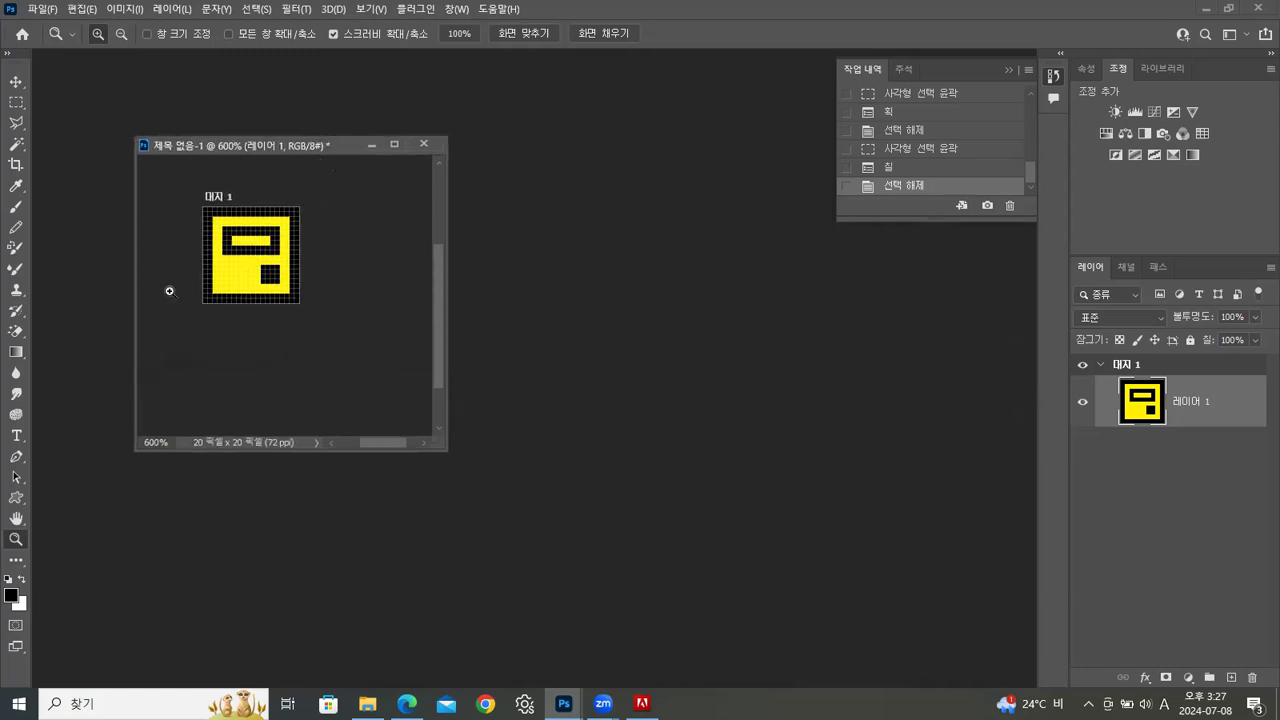
drag(310, 146, 281, 141)
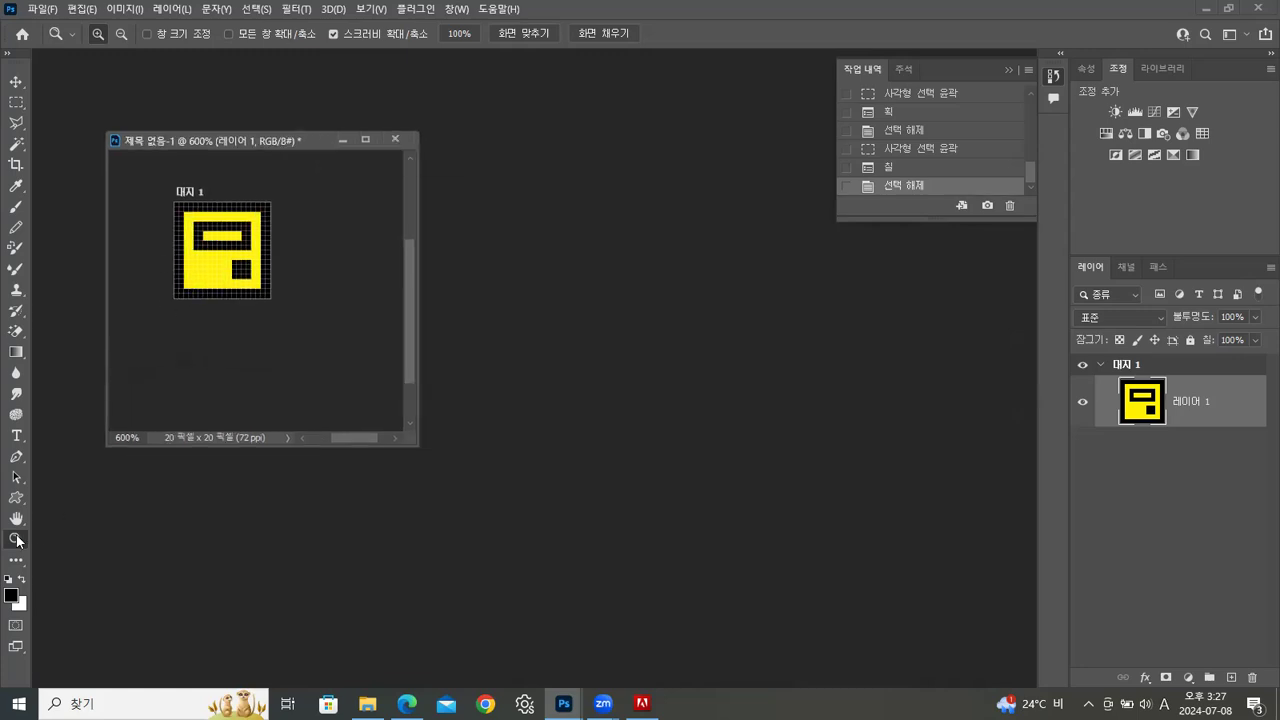
key(ctrl+1)
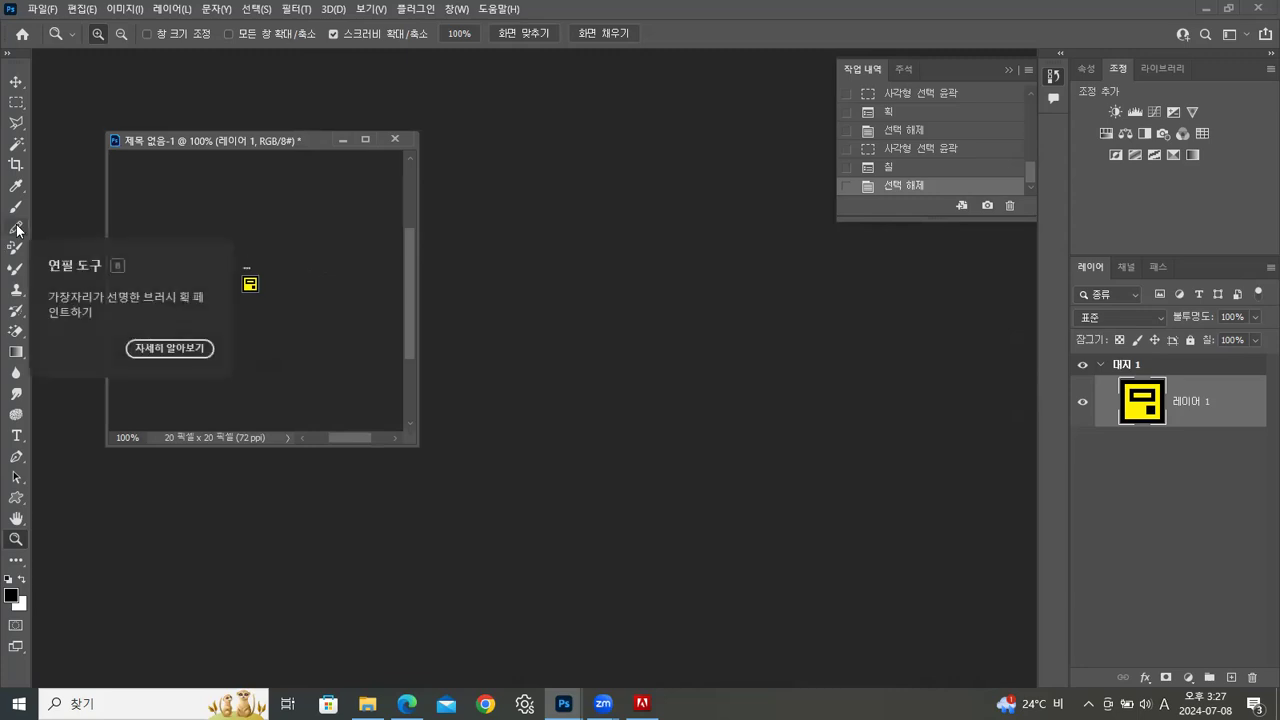
Close the untitled icon document without saving it
drag(296, 145, 316, 147)
click(418, 138)
click(666, 266)
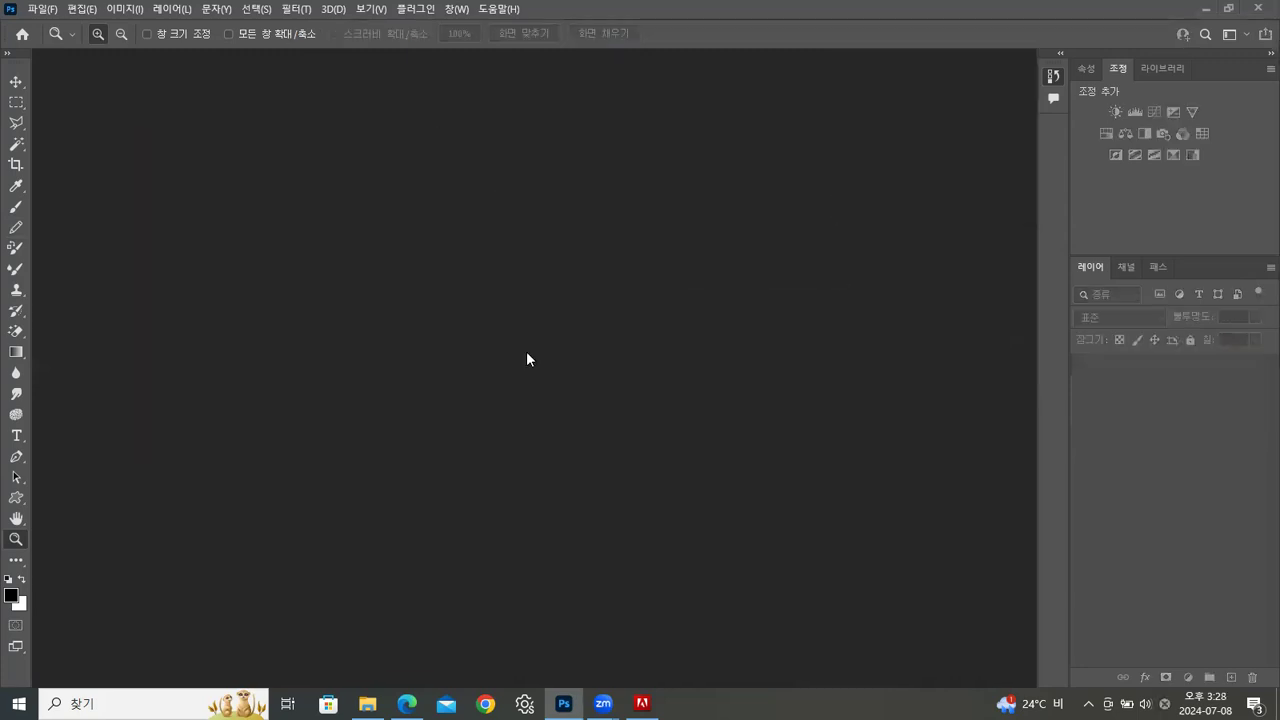
Open ch05-실습02-01.psd from the ch05 folder in Photoshop and undock it as a floating window
click(367, 703)
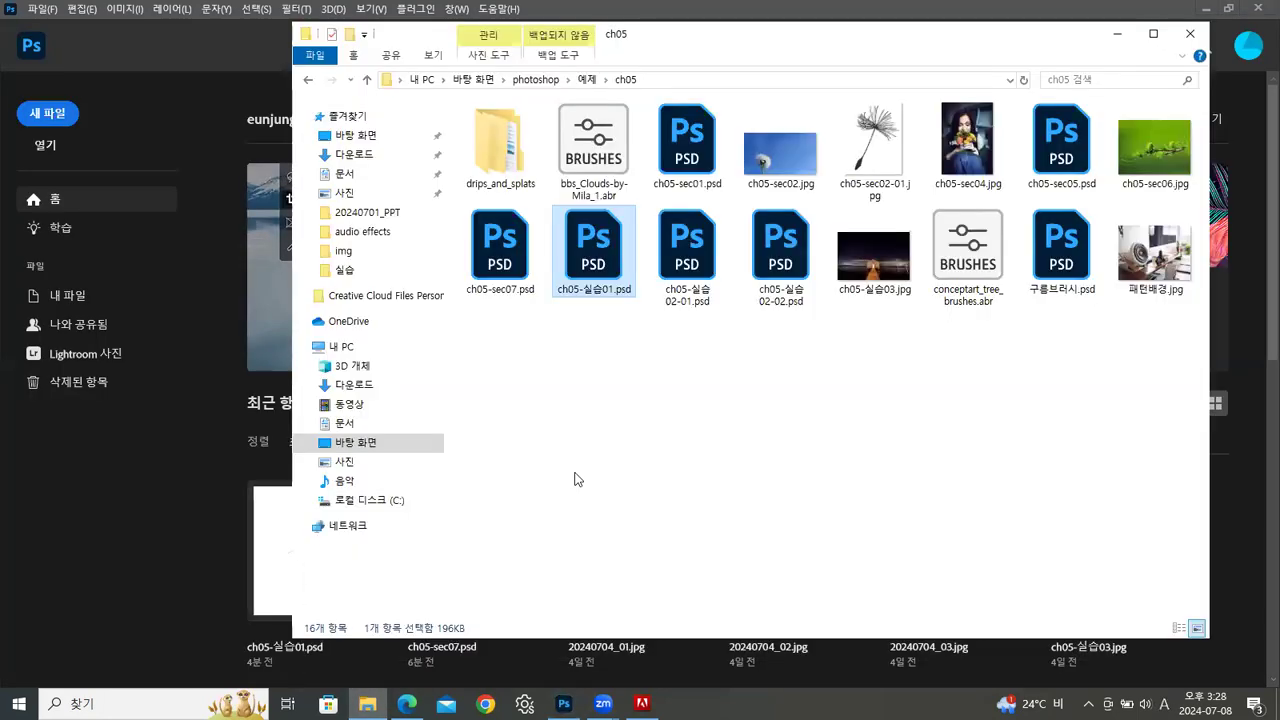
drag(688, 255, 139, 516)
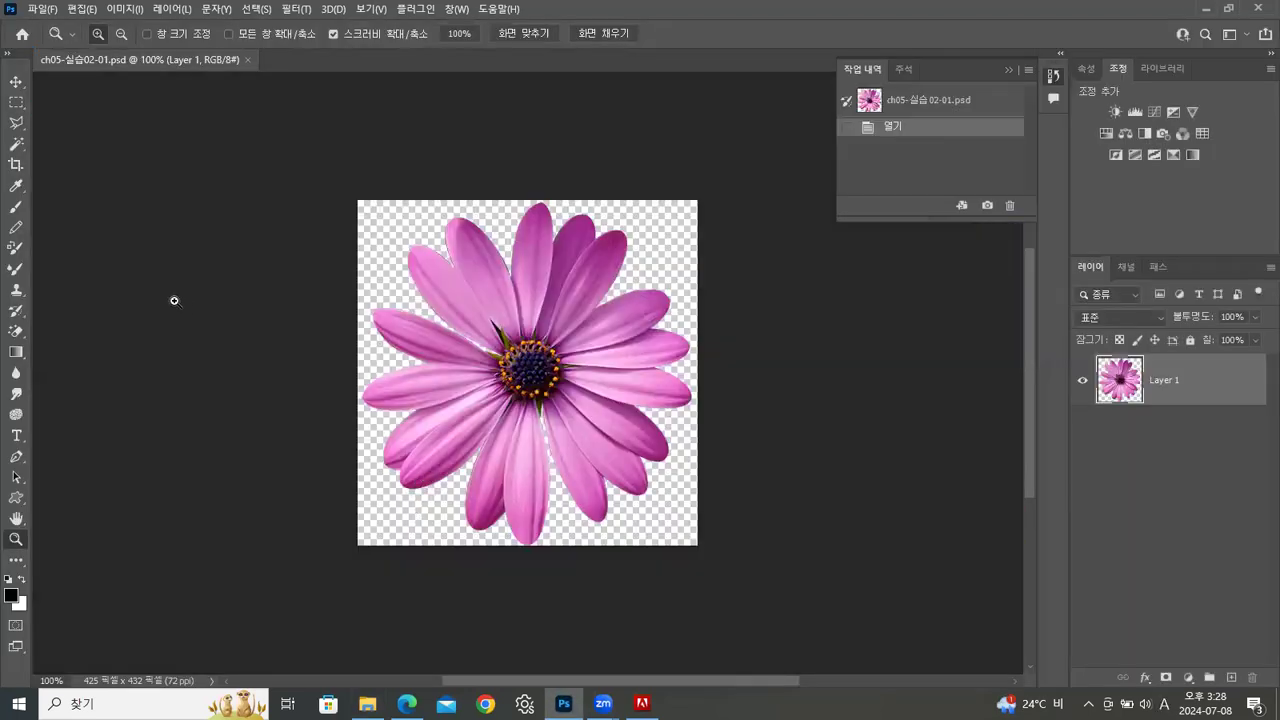
drag(163, 57, 295, 85)
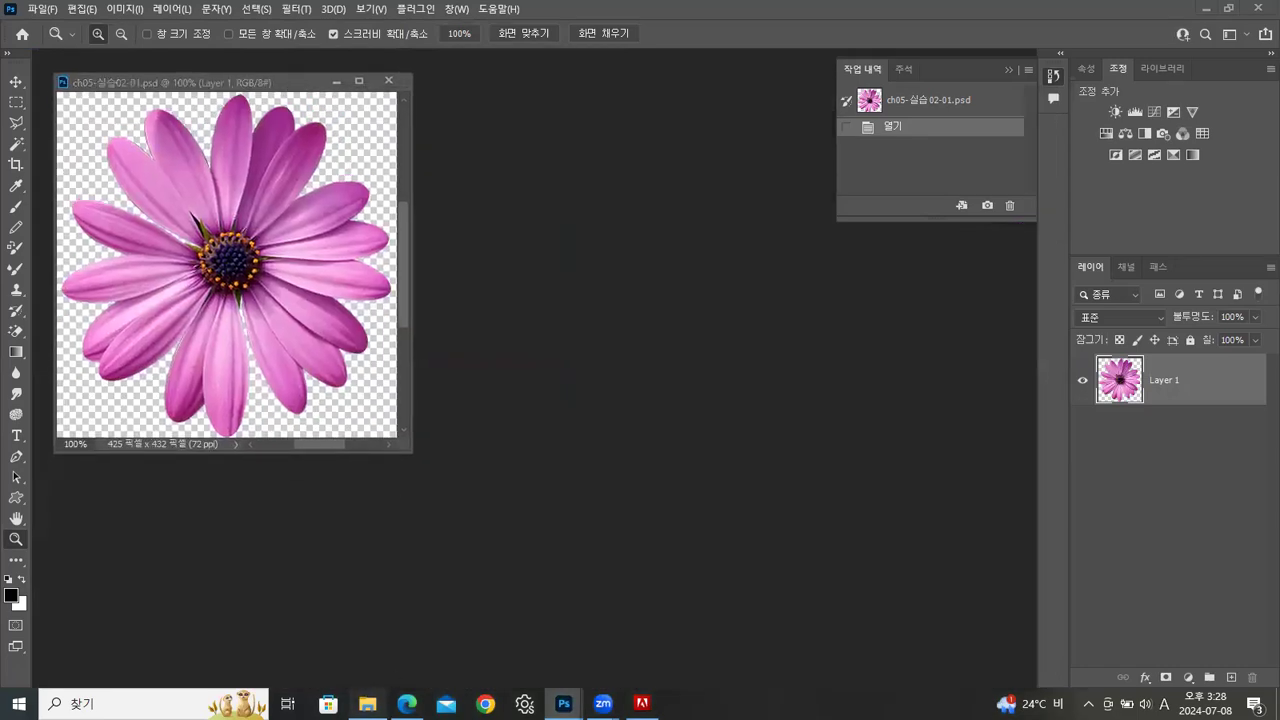
Open ch05-실습02-02.psd from the same folder and place it as a floating window in front, beside the flower image
click(367, 703)
drag(780, 262, 193, 573)
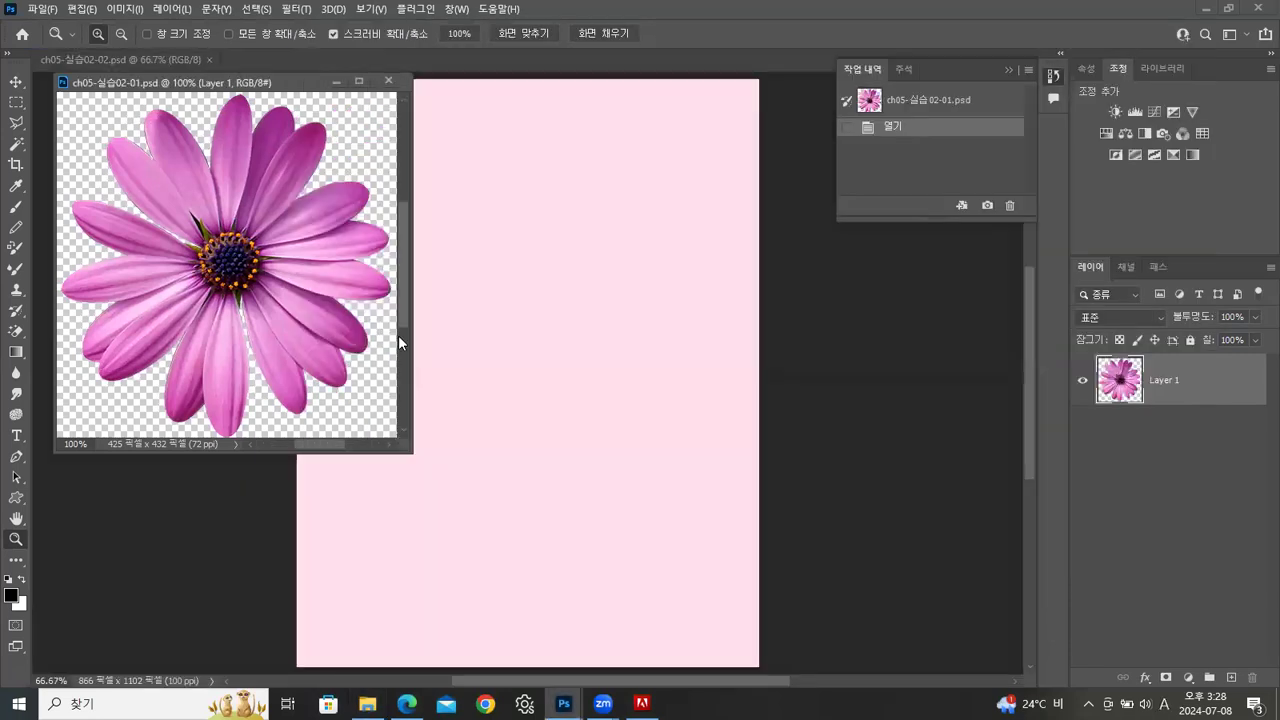
drag(169, 58, 387, 128)
mouse_move(568, 103)
mouse_down()
mouse_move(597, 77)
mouse_move(572, 85)
mouse_up()
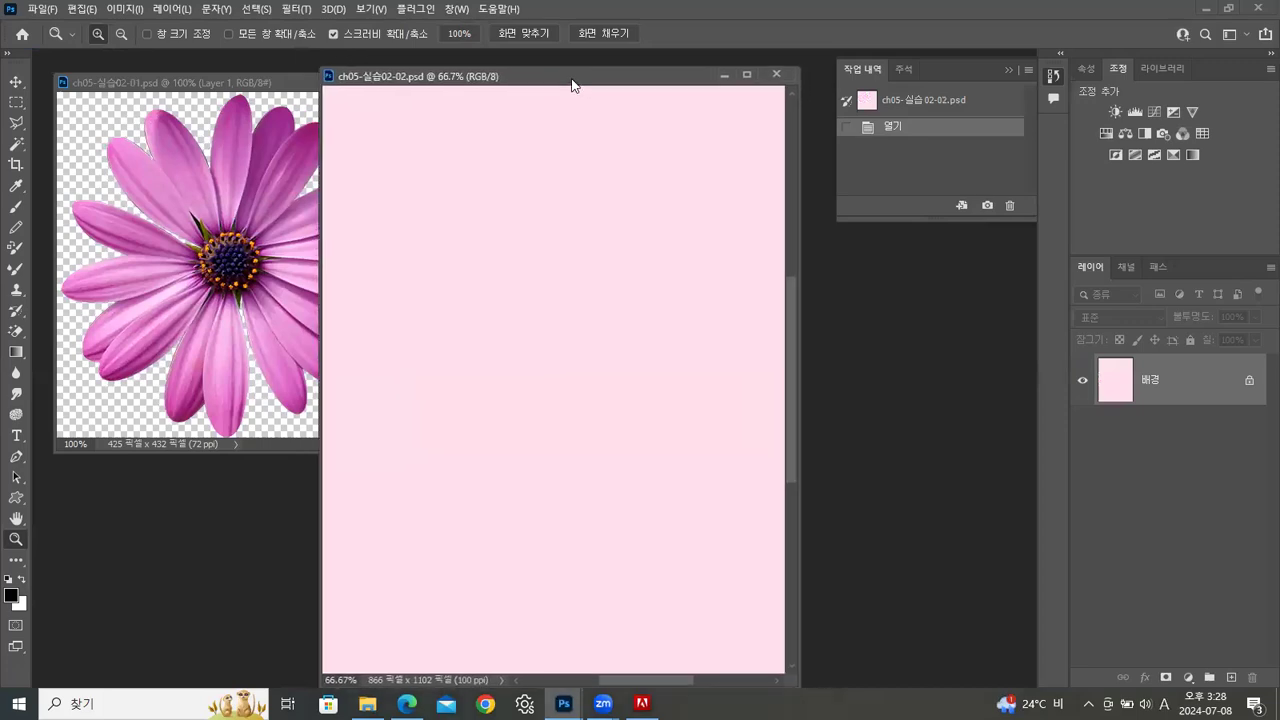
click(276, 76)
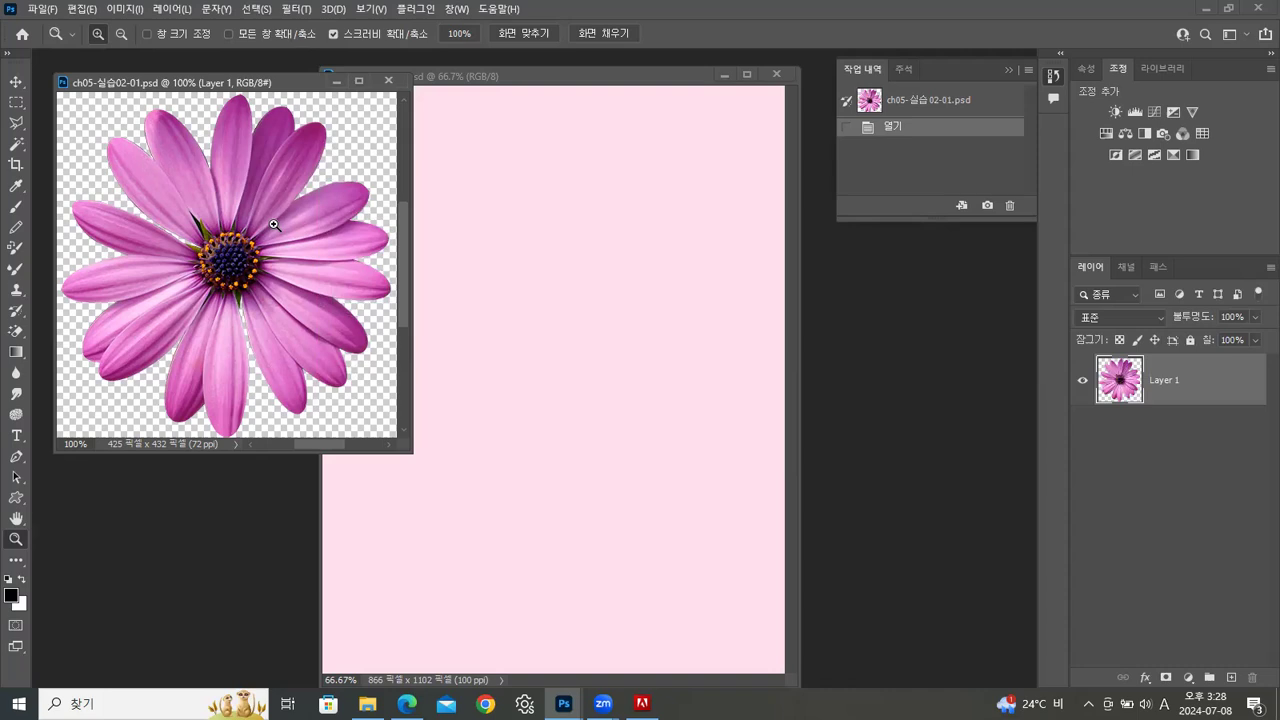
click(572, 78)
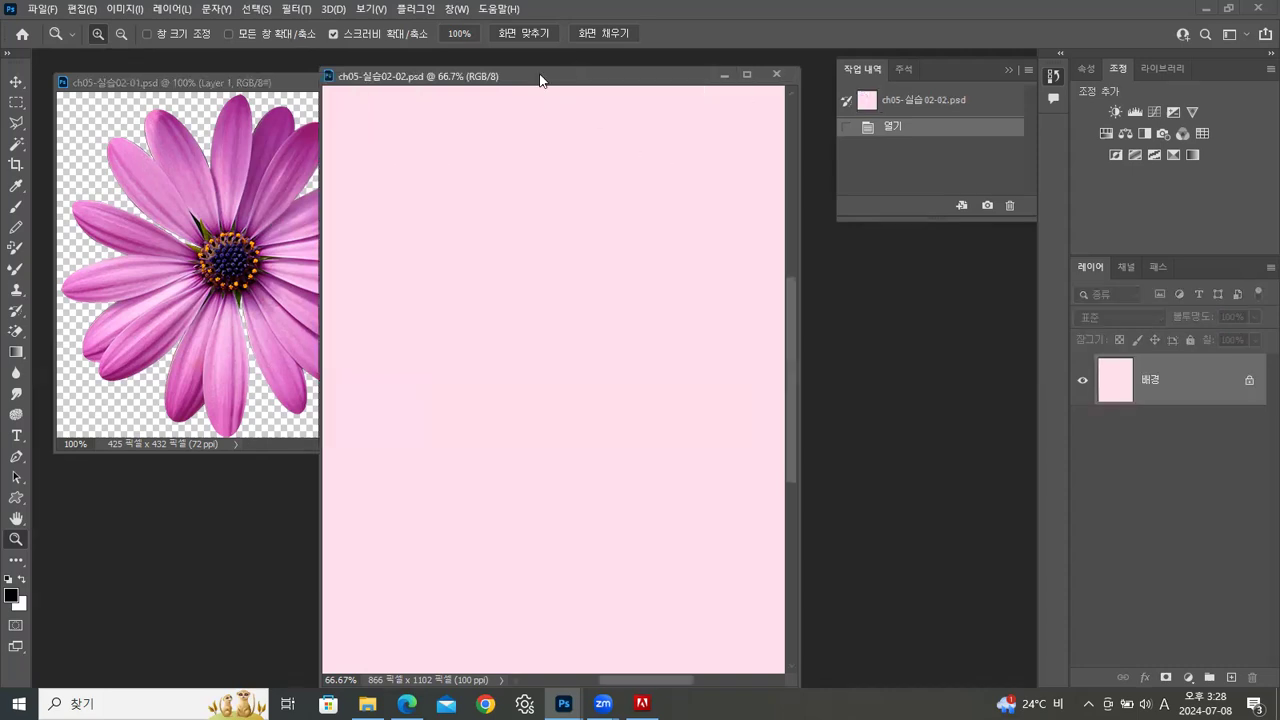
drag(540, 78, 537, 74)
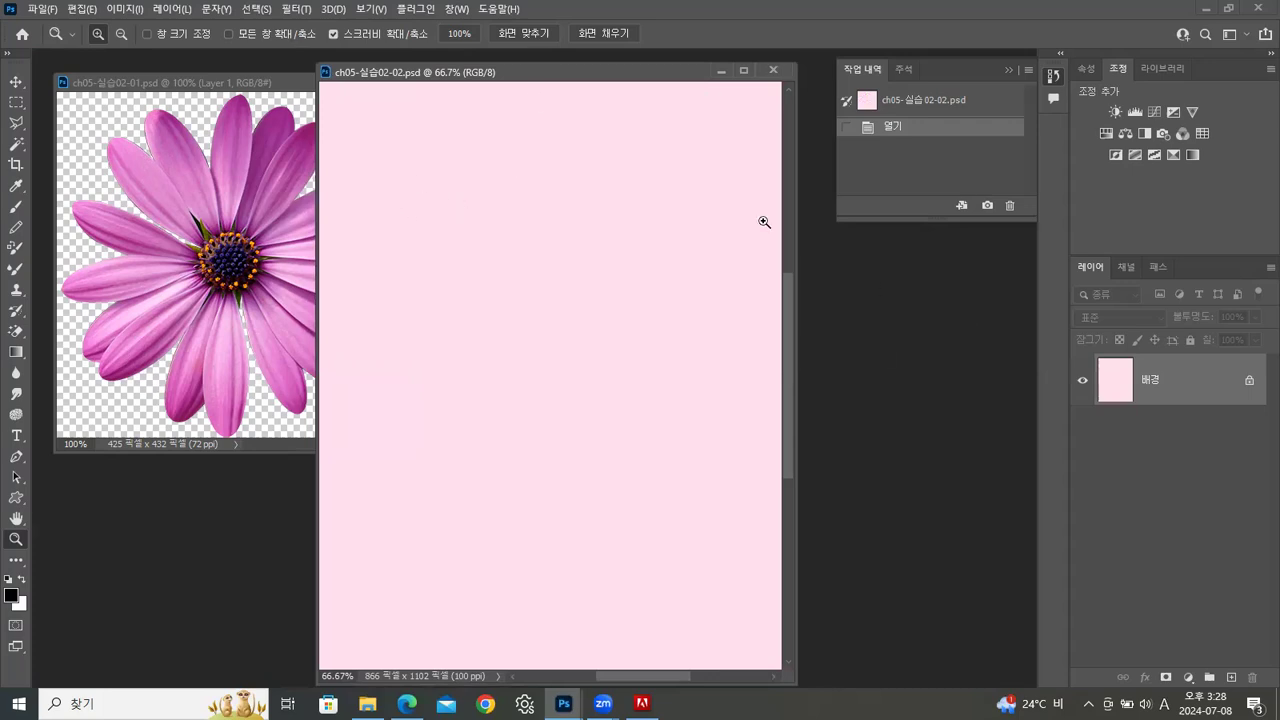
Activate the Move tool and show rulers in centimetres on the pink ch05-실습02-02.psd document
key(v)
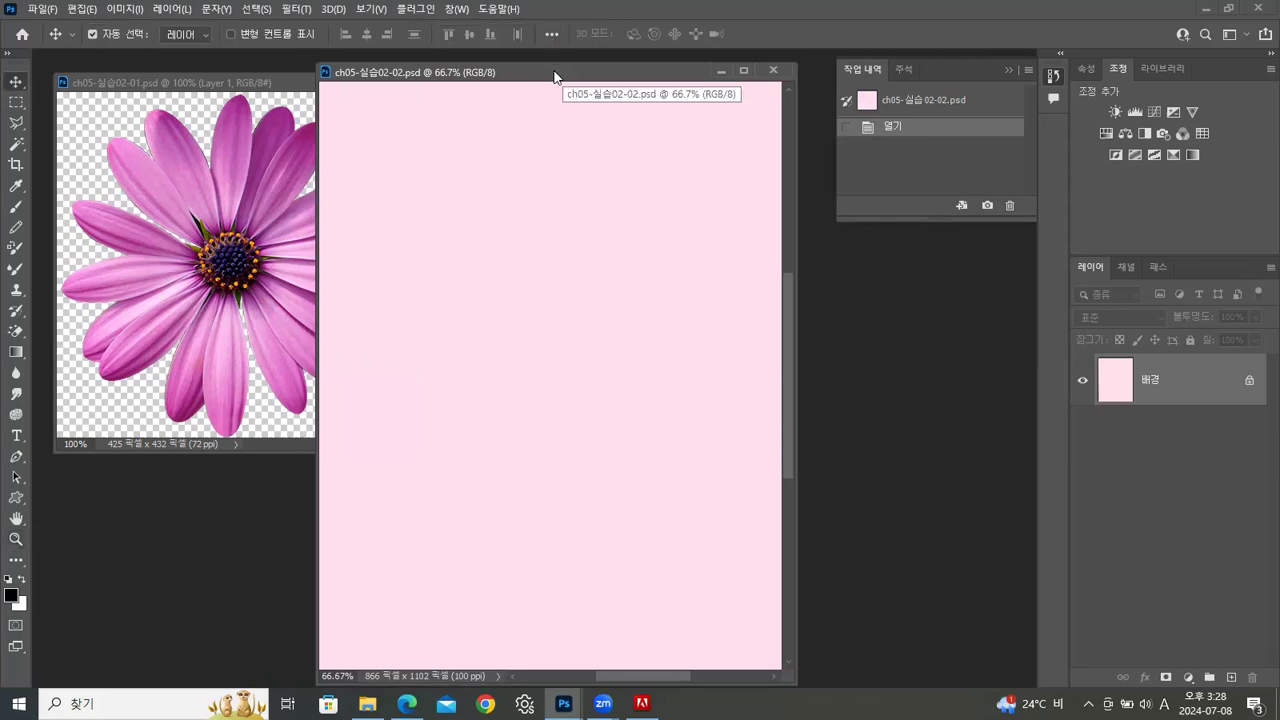
key(ctrl+r)
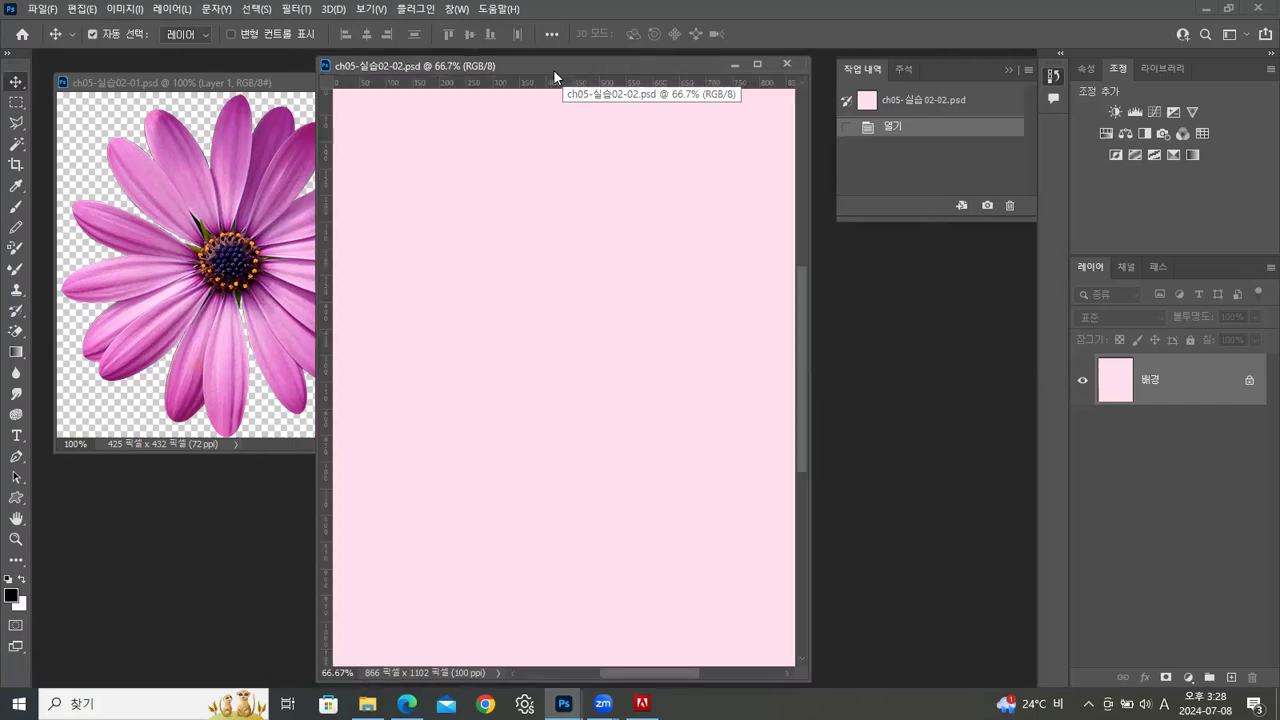
right_click(576, 83)
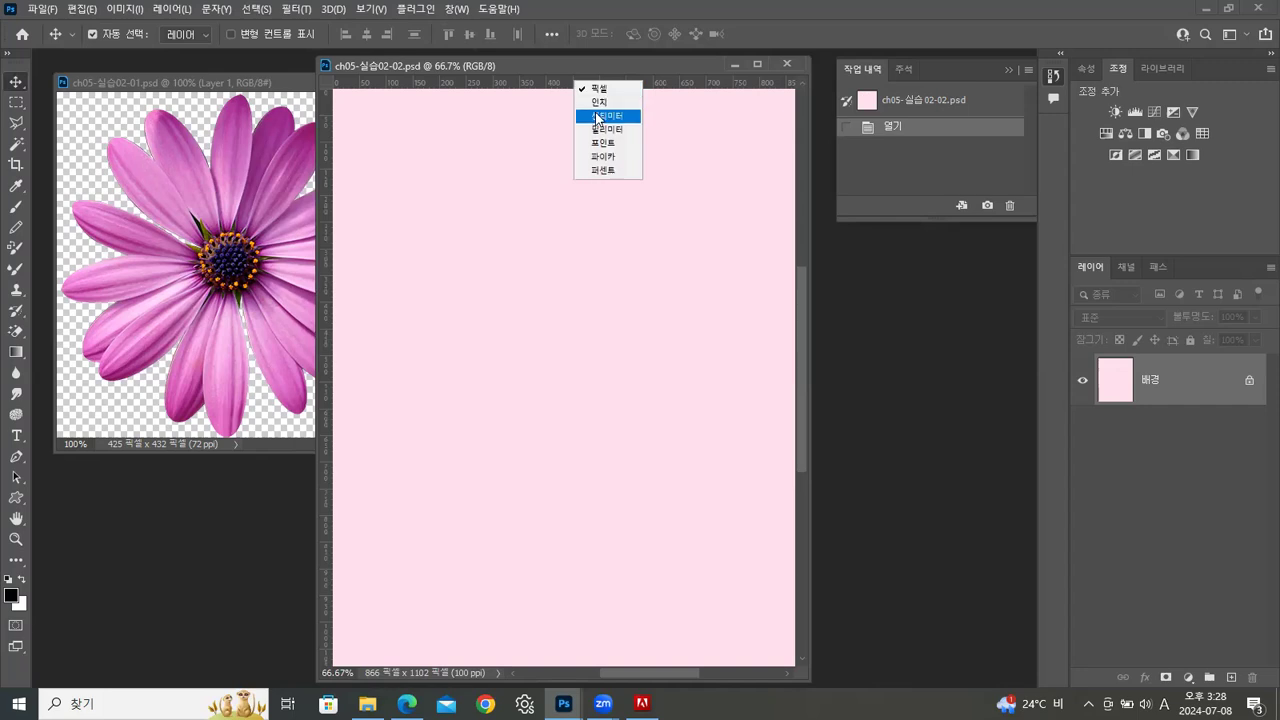
click(598, 116)
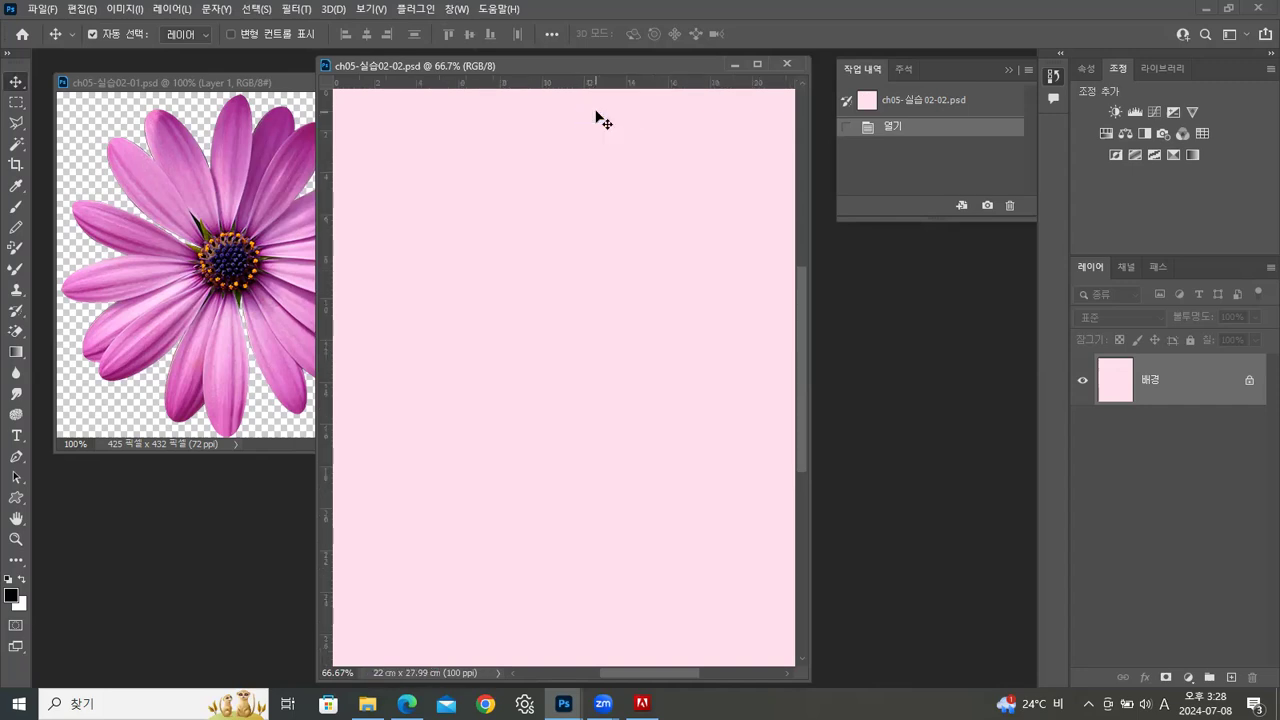
Check the pink document's image size in centimetres without applying any change
right_click(596, 62)
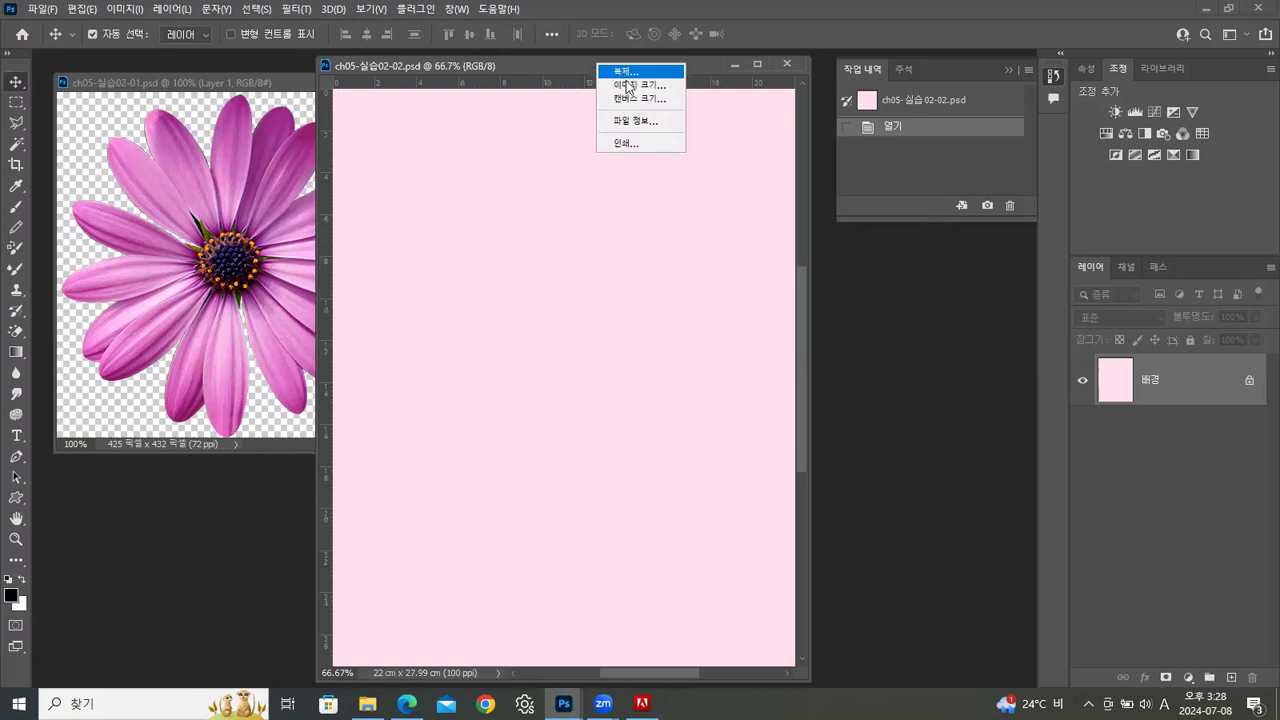
click(629, 89)
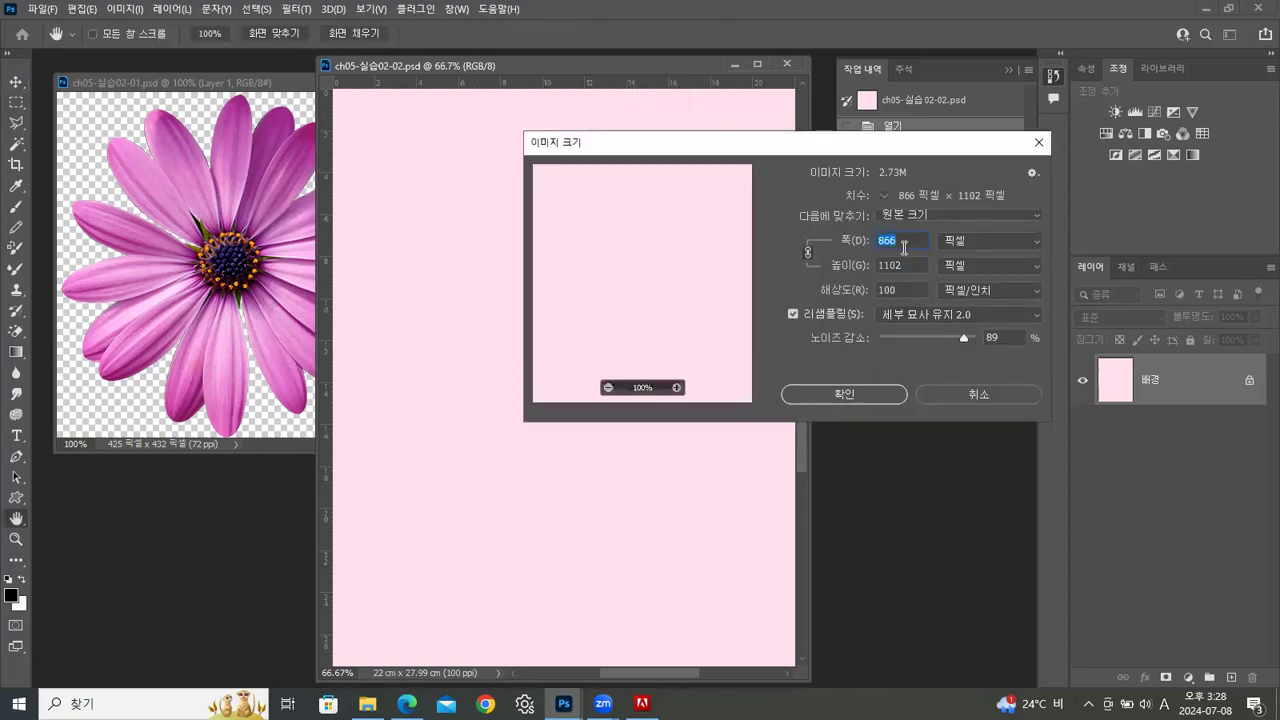
click(958, 241)
click(958, 298)
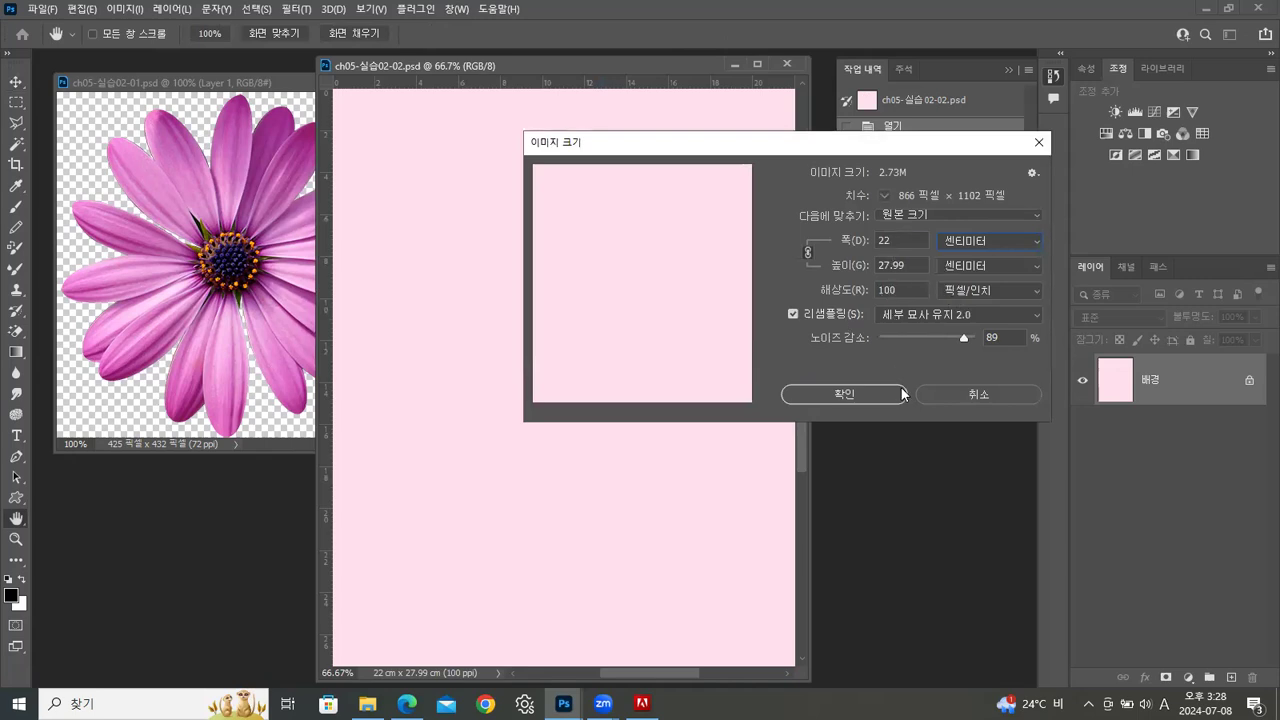
click(988, 394)
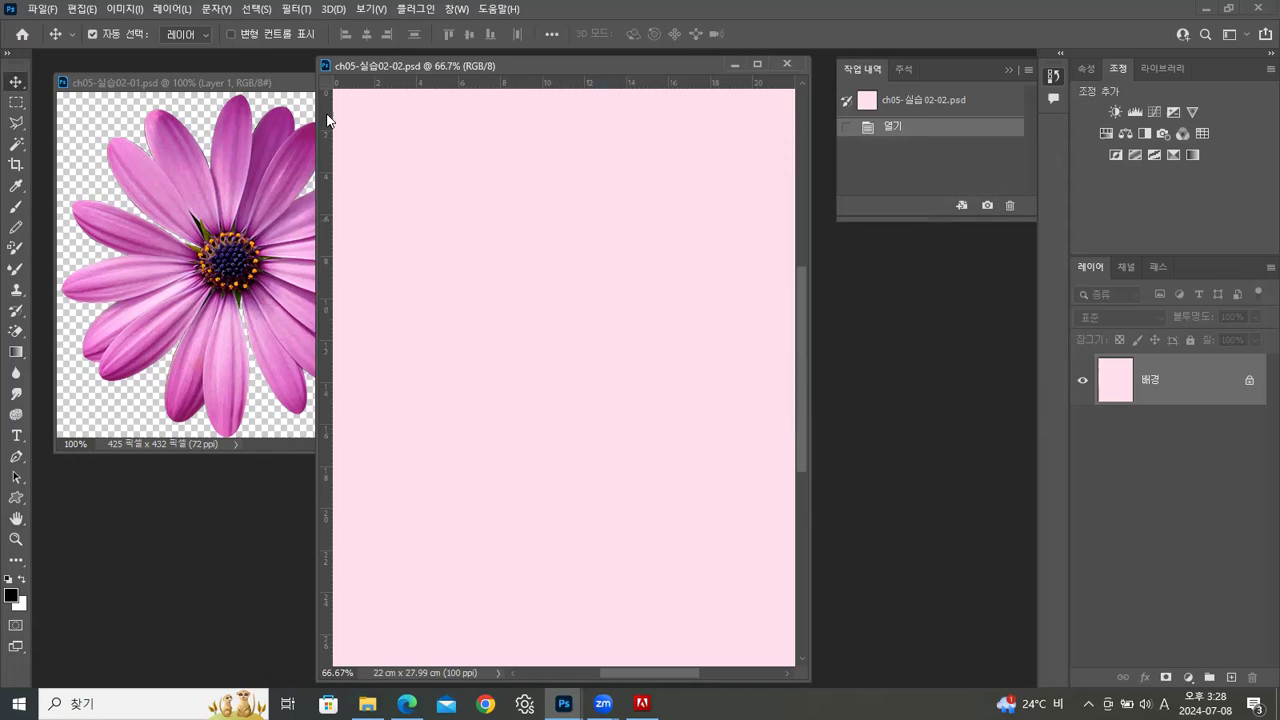
Place vertical guides at 2 cm and 20 cm and a horizontal guide at about 6 cm on the pink document
drag(333, 116, 755, 131)
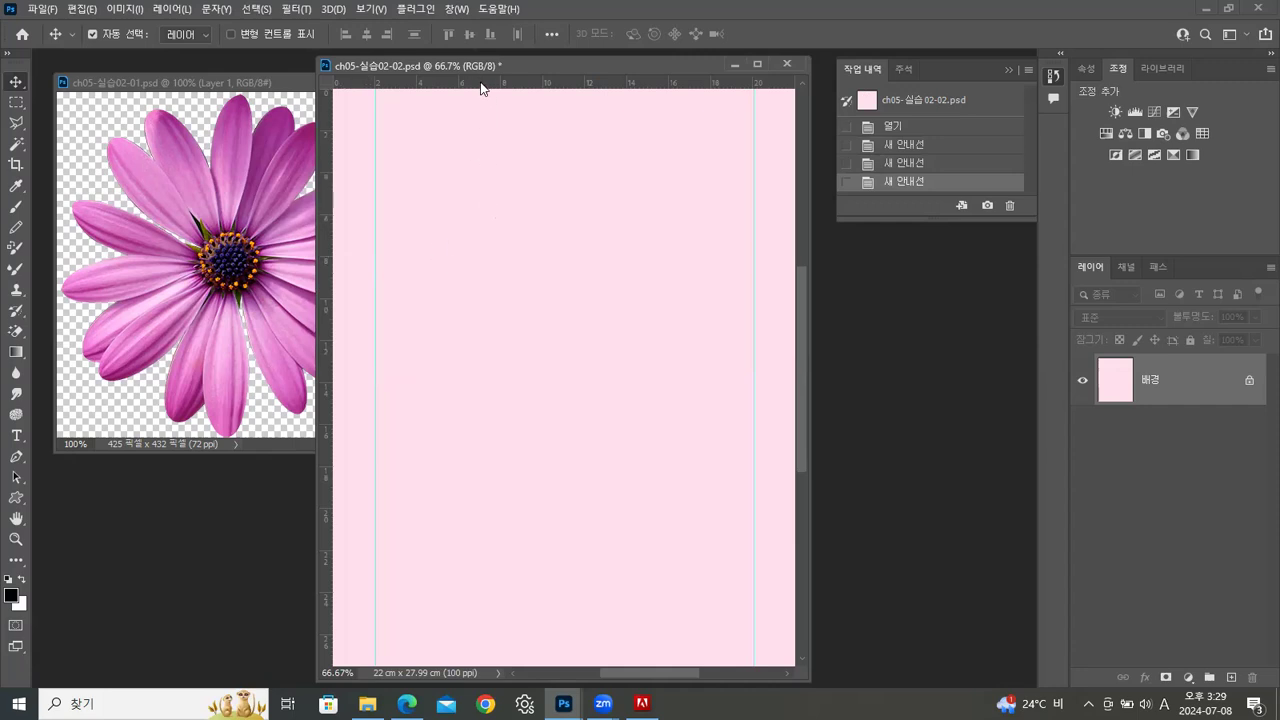
drag(481, 88, 491, 214)
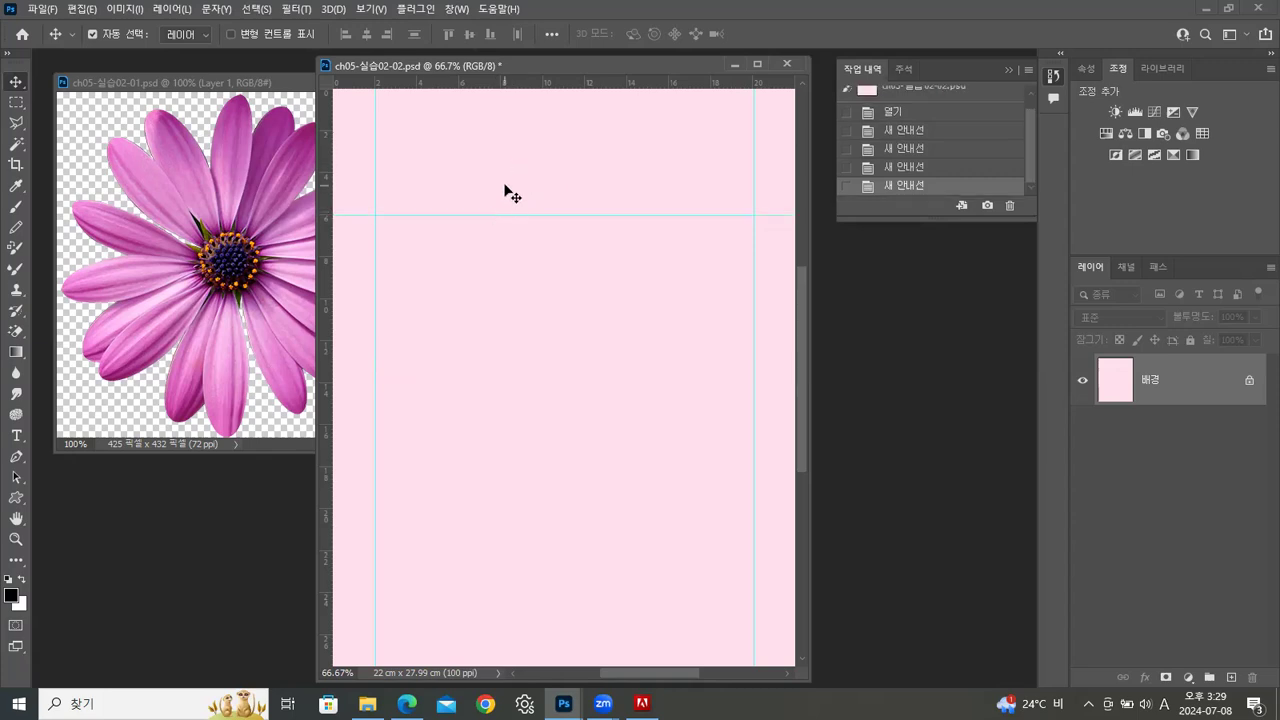
Add horizontal guides at about 24, 8, 10 and 12 cm on the pink document
drag(517, 83, 462, 591)
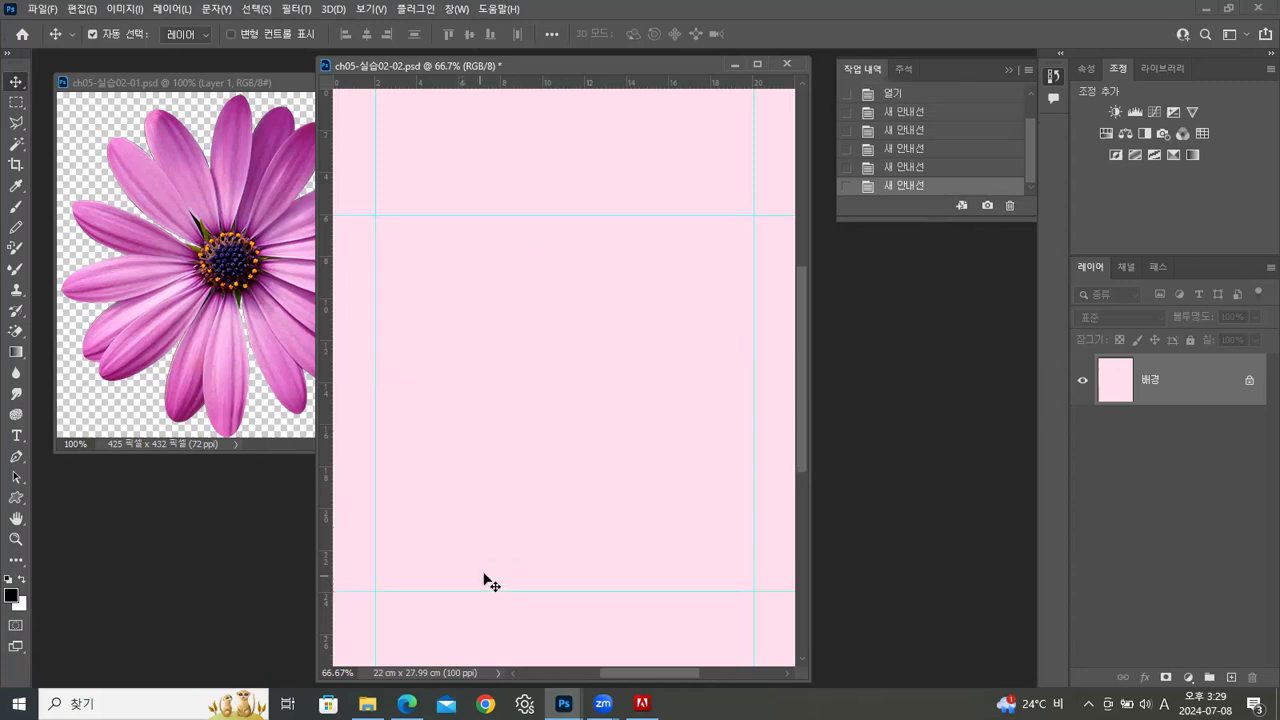
drag(530, 85, 520, 257)
drag(482, 85, 477, 300)
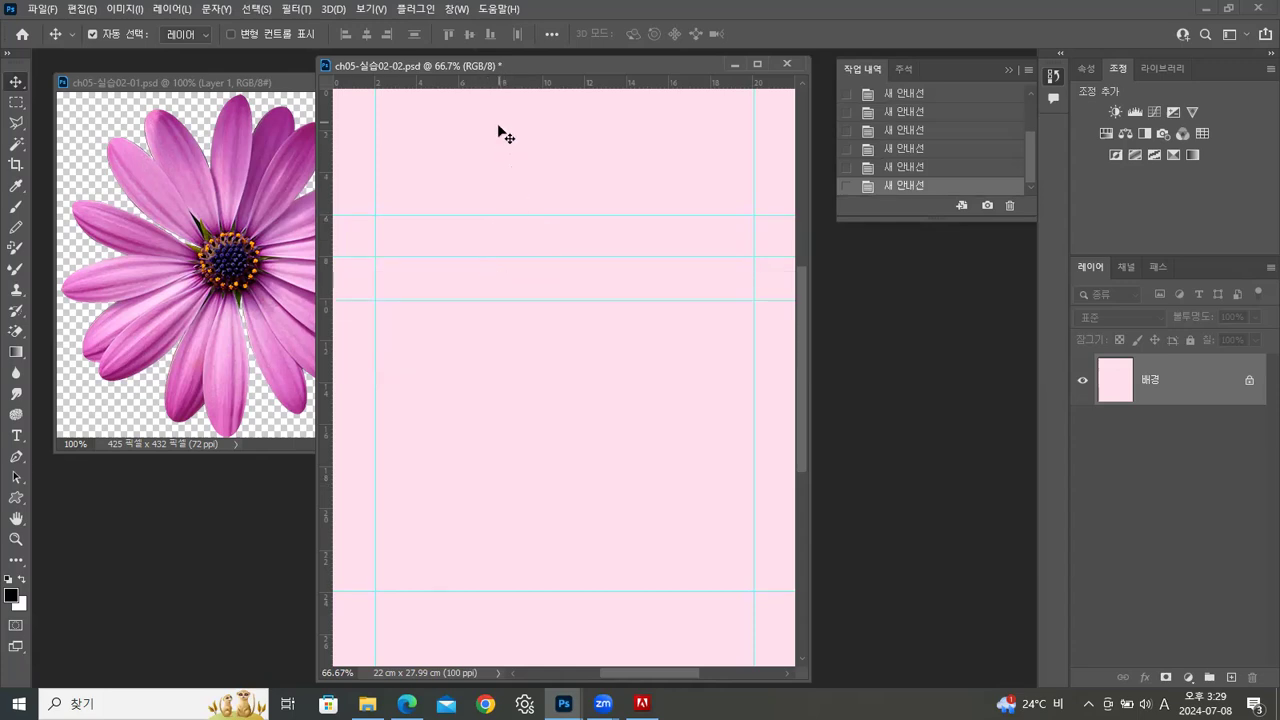
mouse_move(443, 298)
mouse_down()
mouse_move(449, 286)
mouse_move(449, 297)
mouse_up()
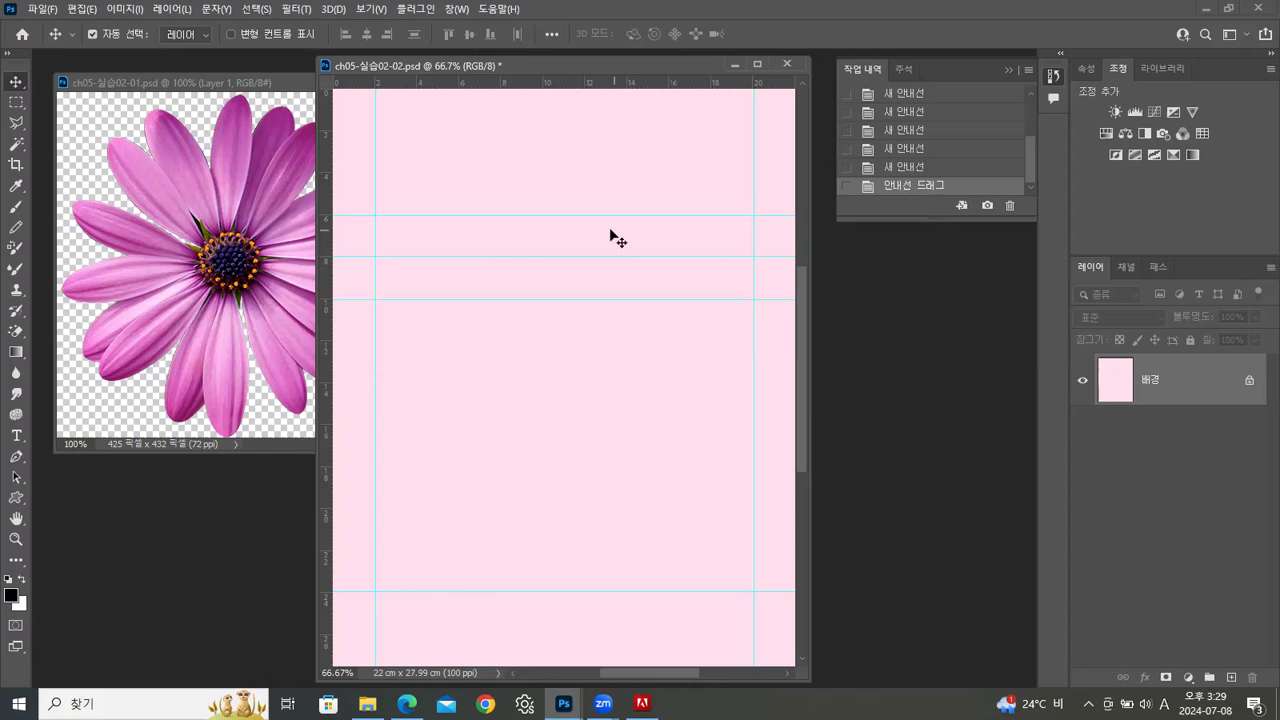
drag(584, 88, 564, 340)
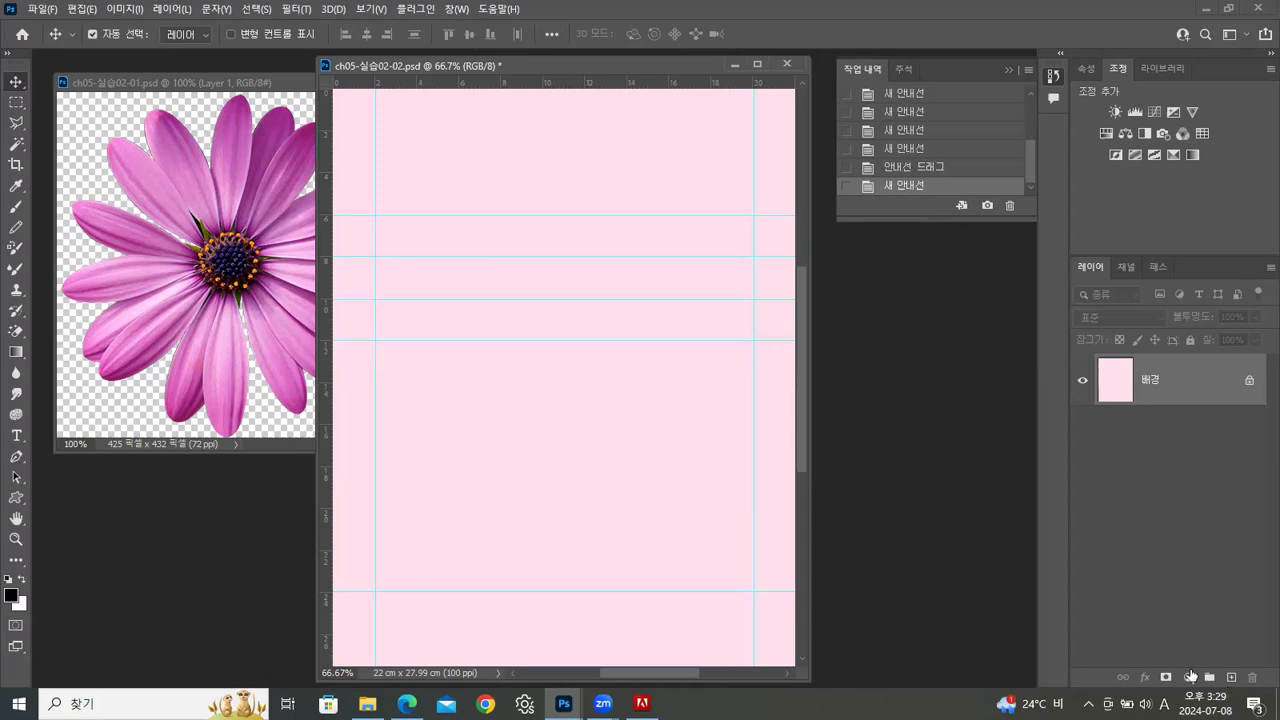
Add a new layer above the background and set the Brush tool to the general 선명한 원 (Hard Round) brush at 10 px
click(1231, 678)
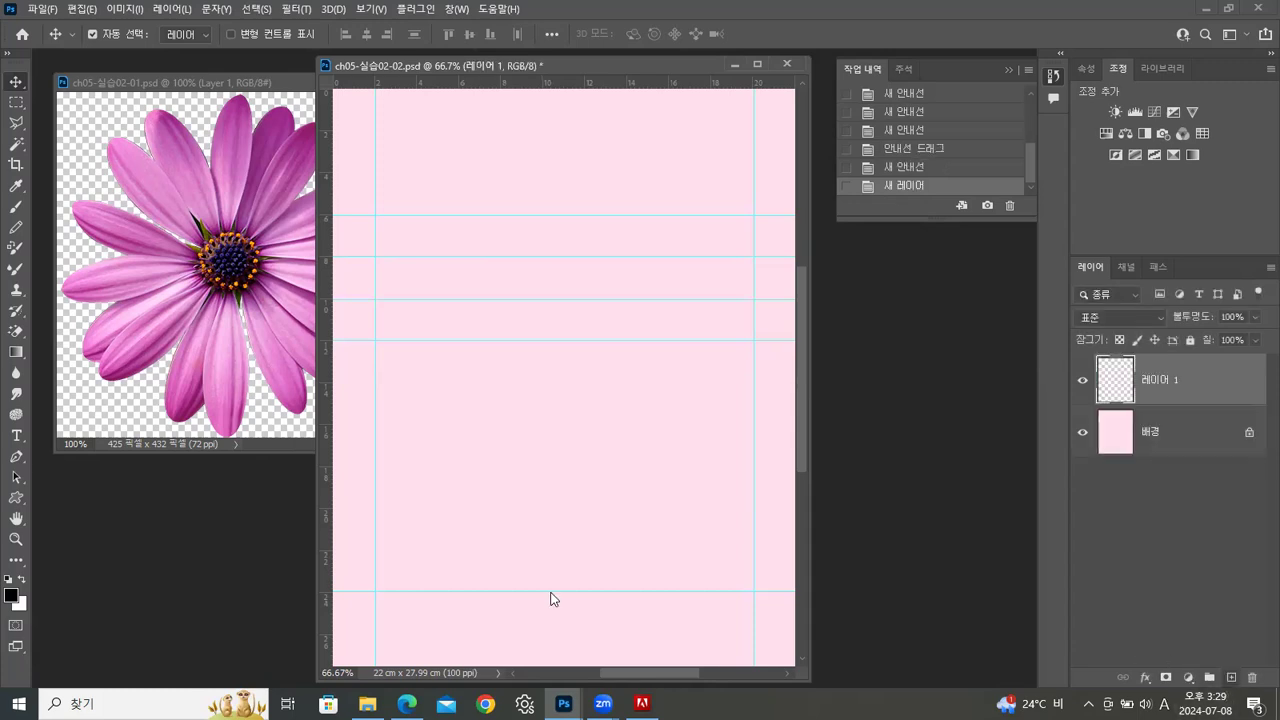
click(15, 207)
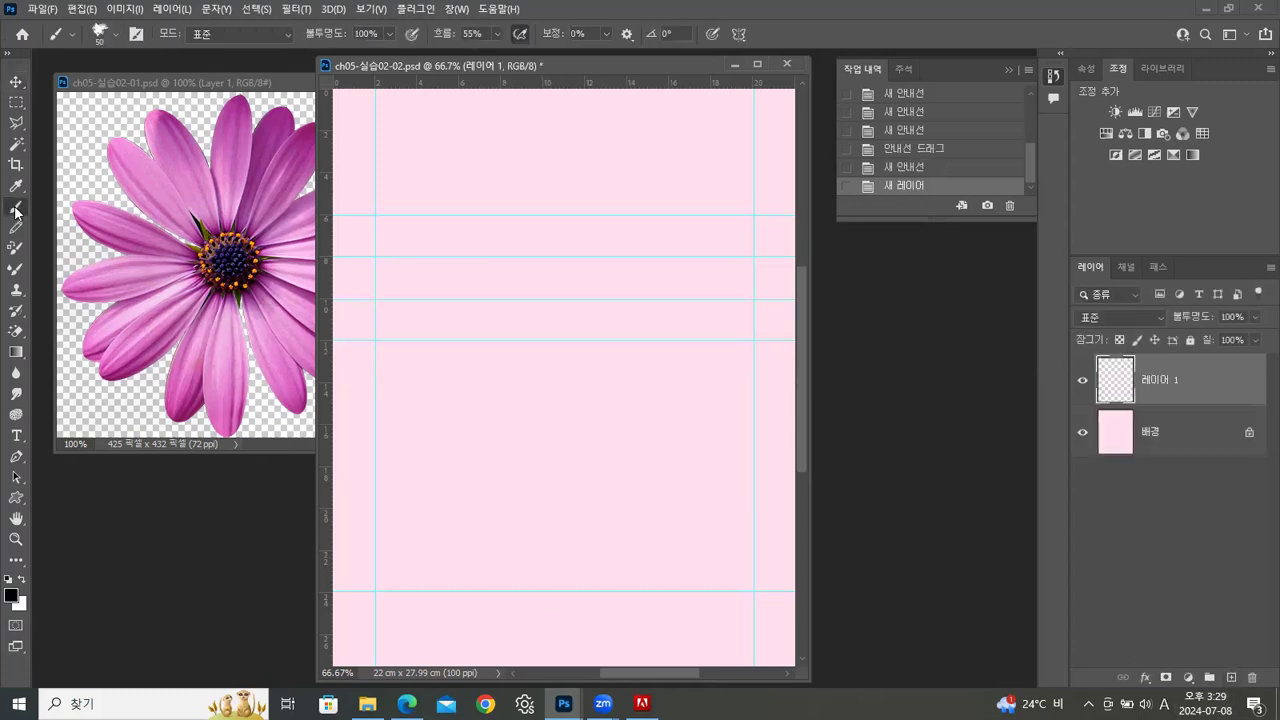
click(118, 34)
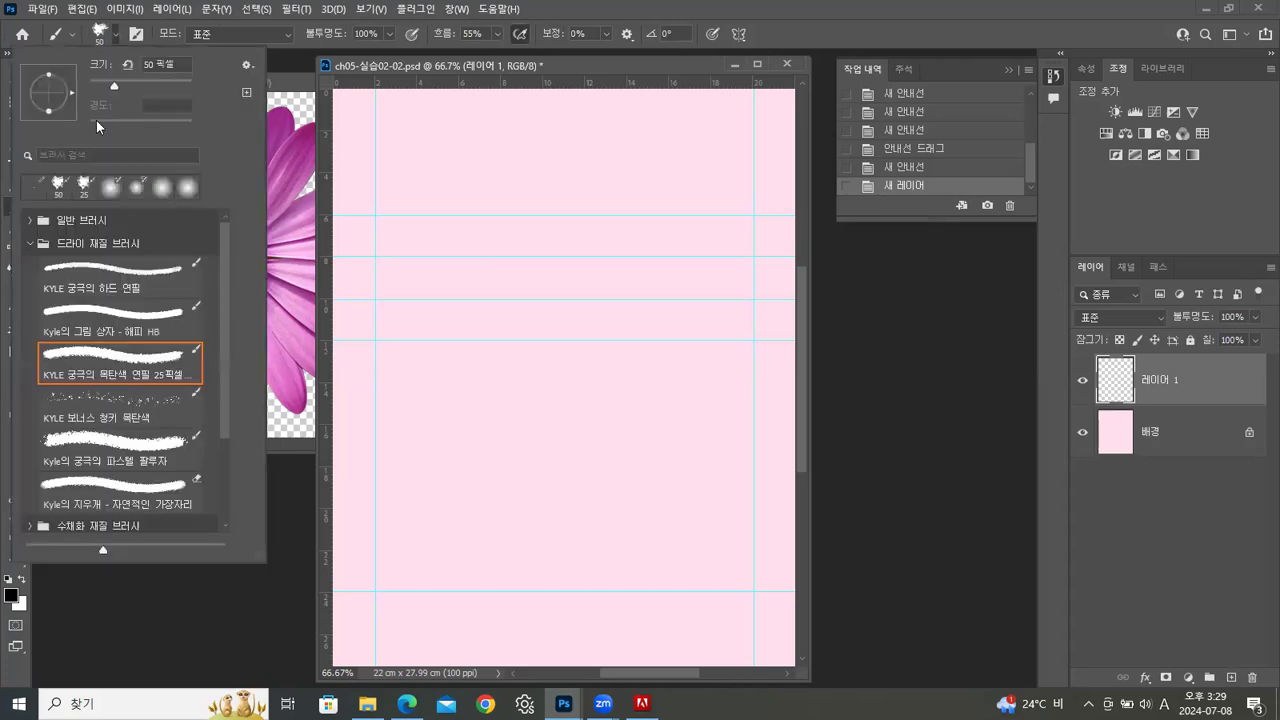
click(27, 245)
click(30, 220)
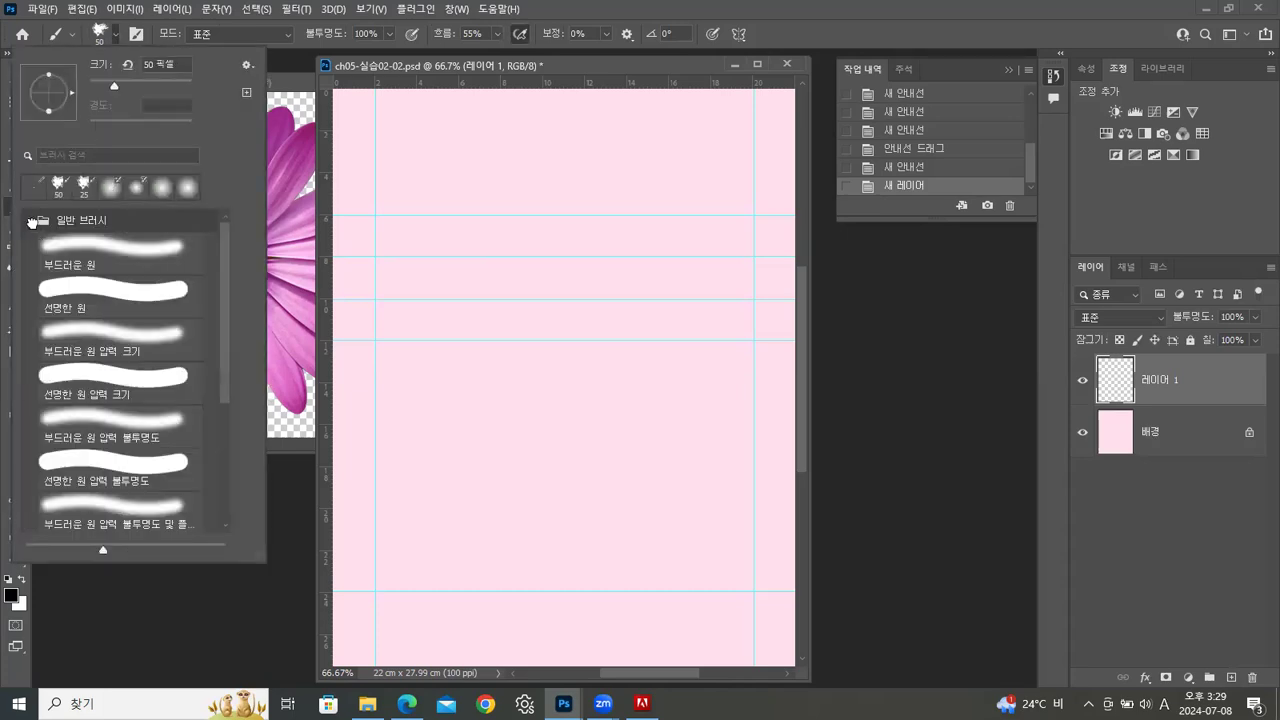
click(100, 288)
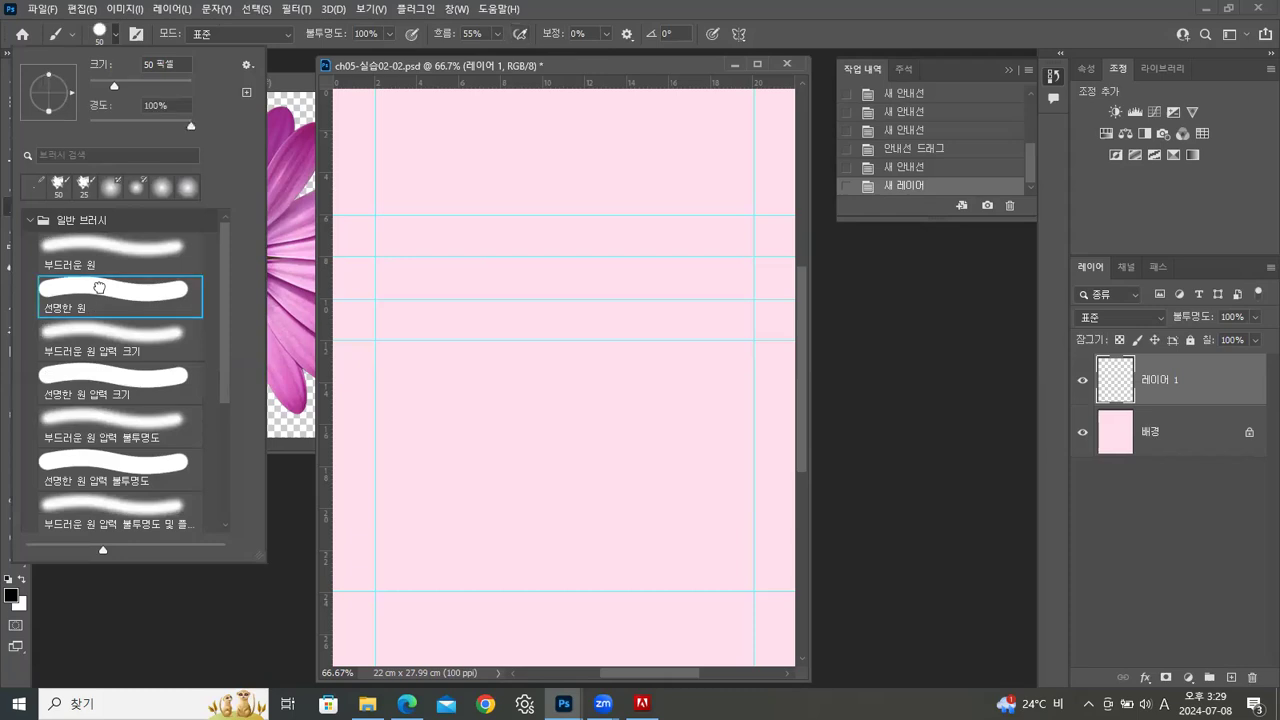
drag(113, 85, 95, 85)
Try a straight black brush line along the 6 cm guide between the two vertical guides, and undo it
click(375, 215)
drag(406, 214, 756, 214)
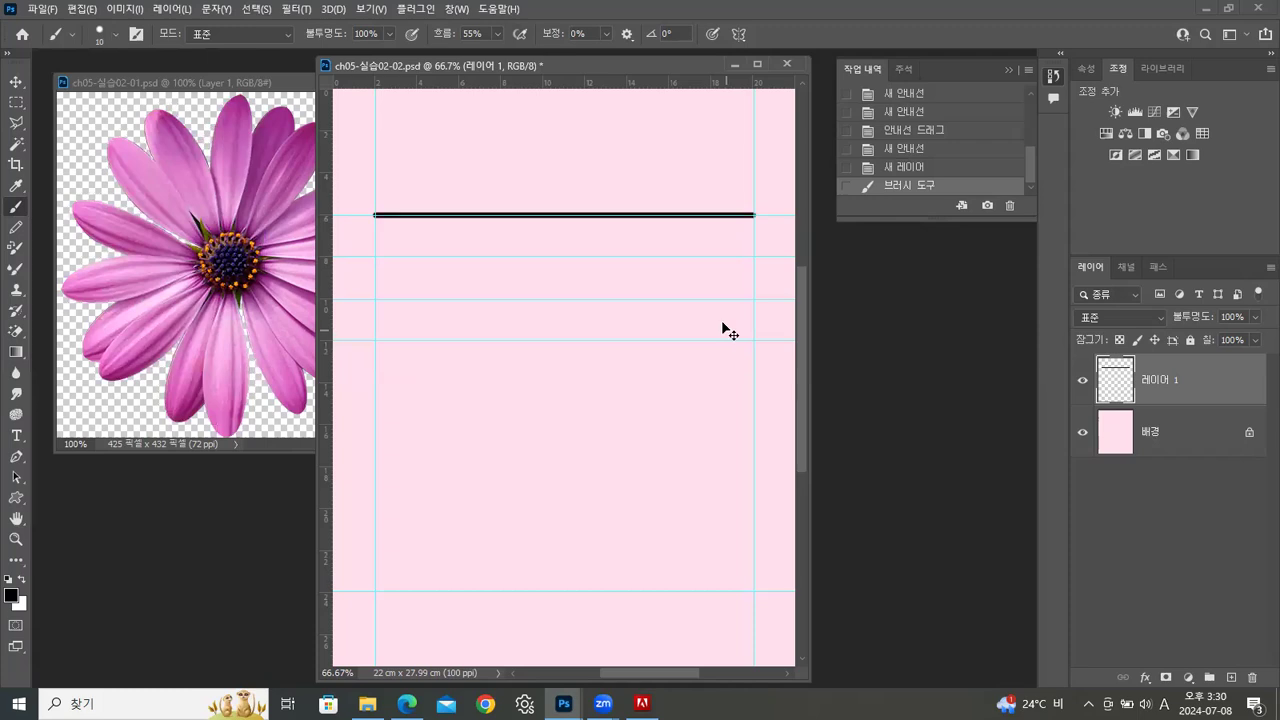
key(ctrl+z)
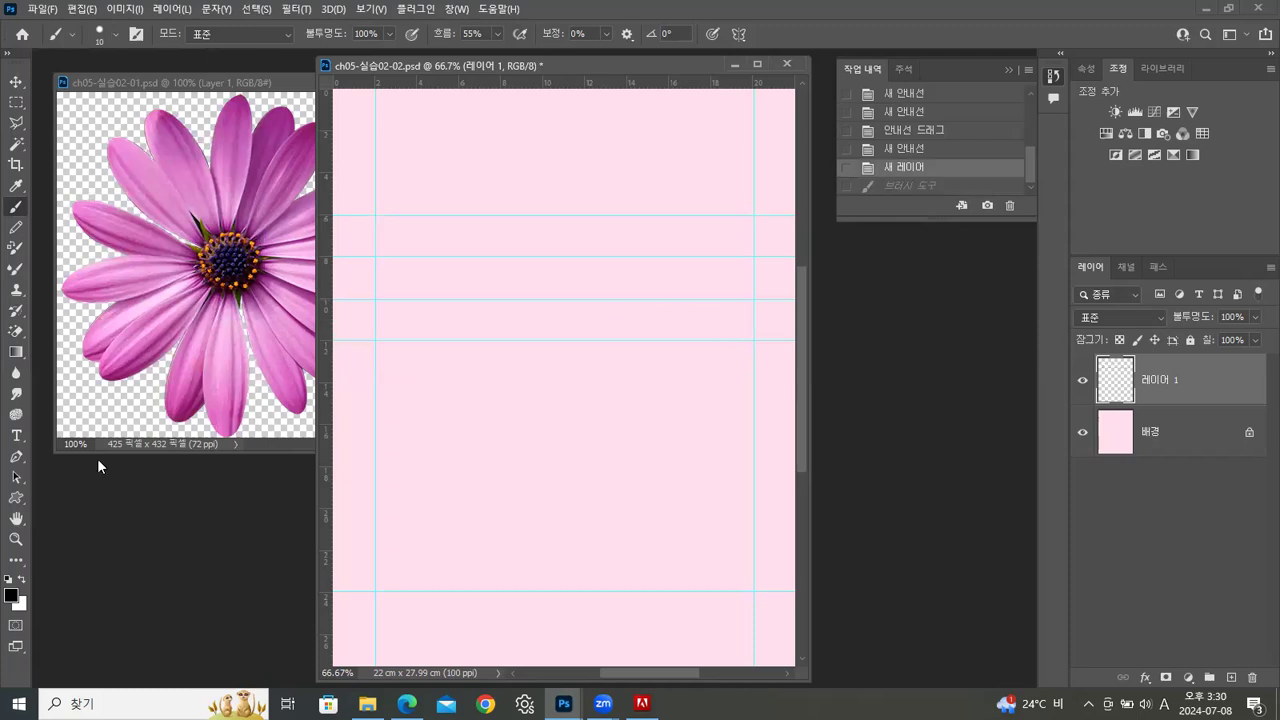
Set the foreground colour to a muted purple, about #b366af, and return to the Brush tool
click(12, 596)
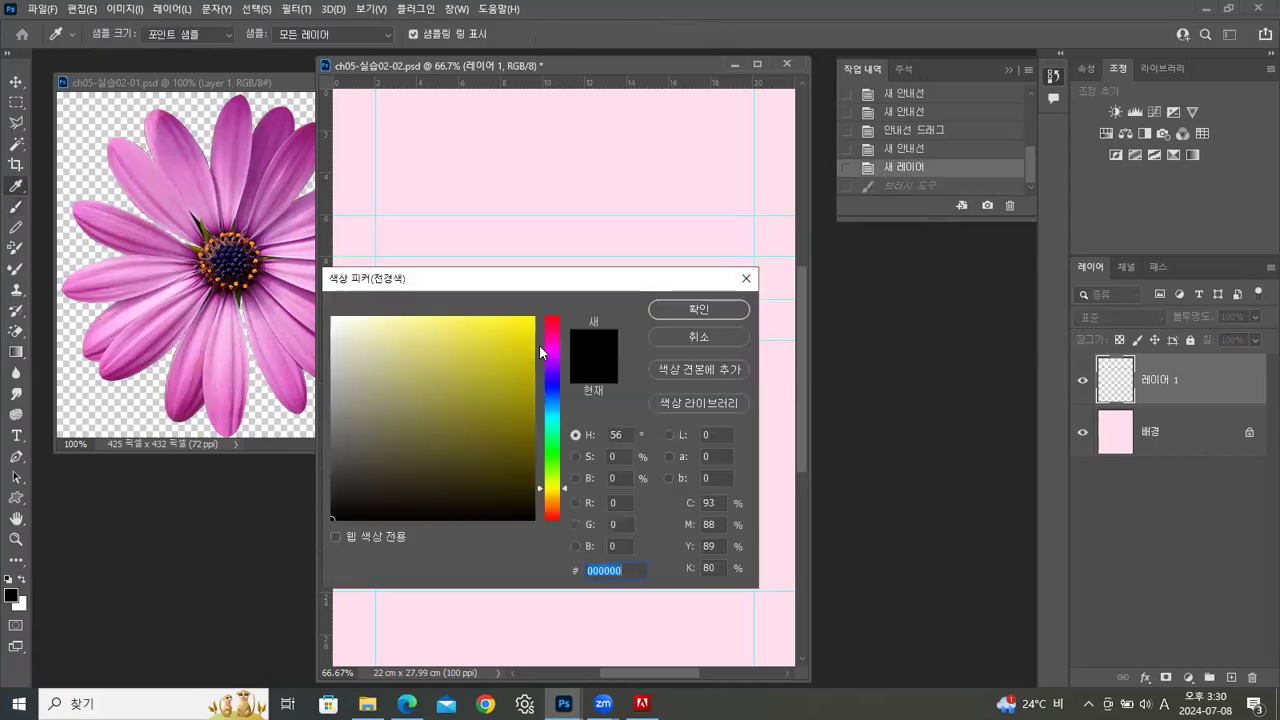
click(550, 348)
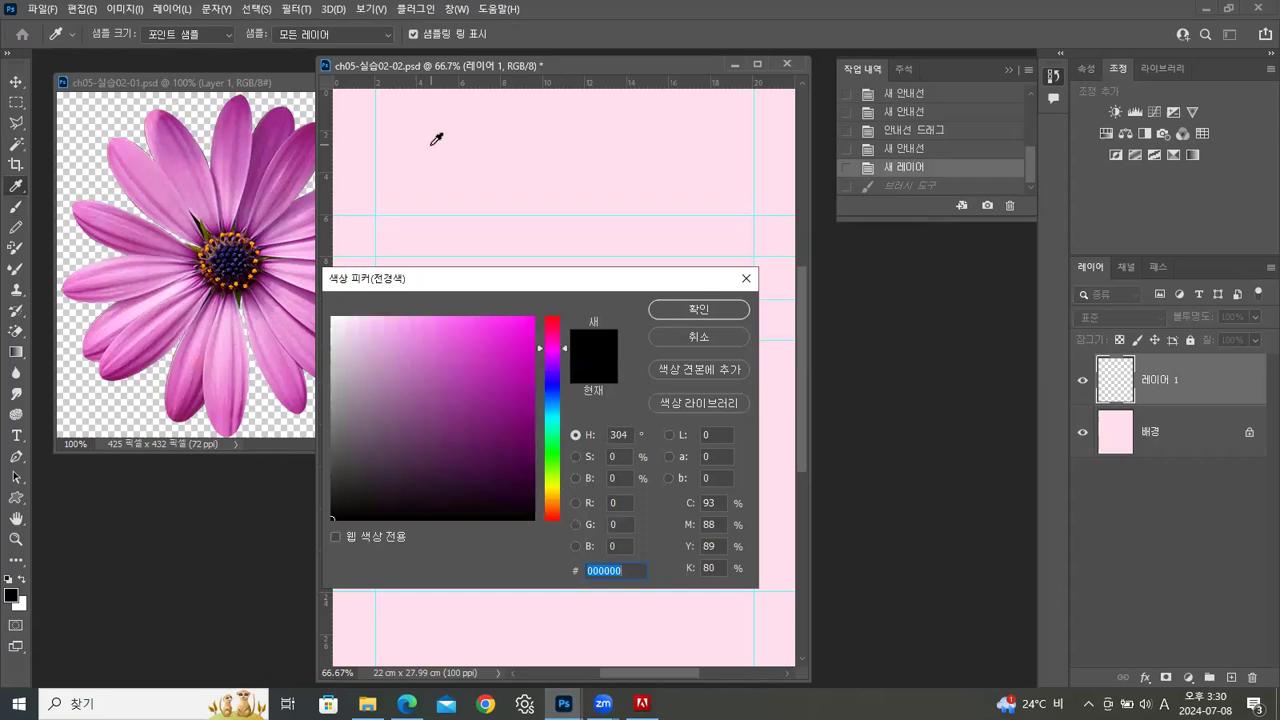
click(505, 362)
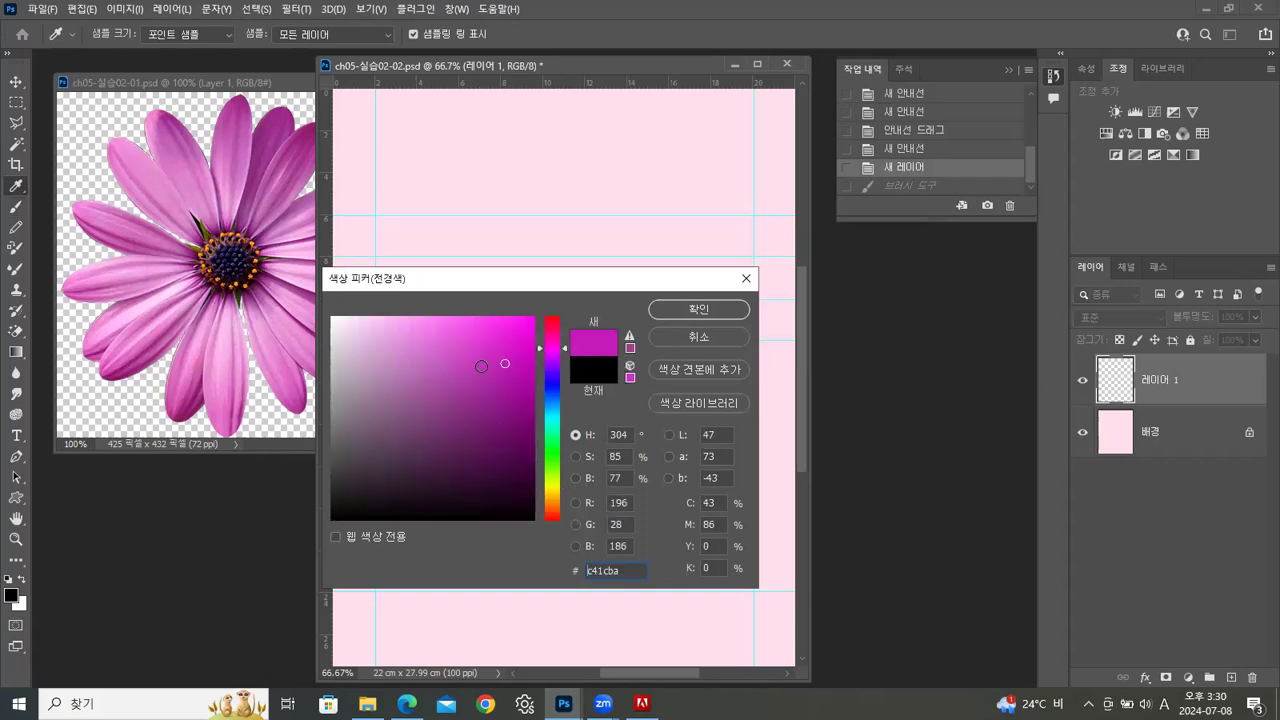
mouse_move(472, 369)
mouse_down()
mouse_move(443, 371)
mouse_move(429, 394)
mouse_move(418, 377)
mouse_up()
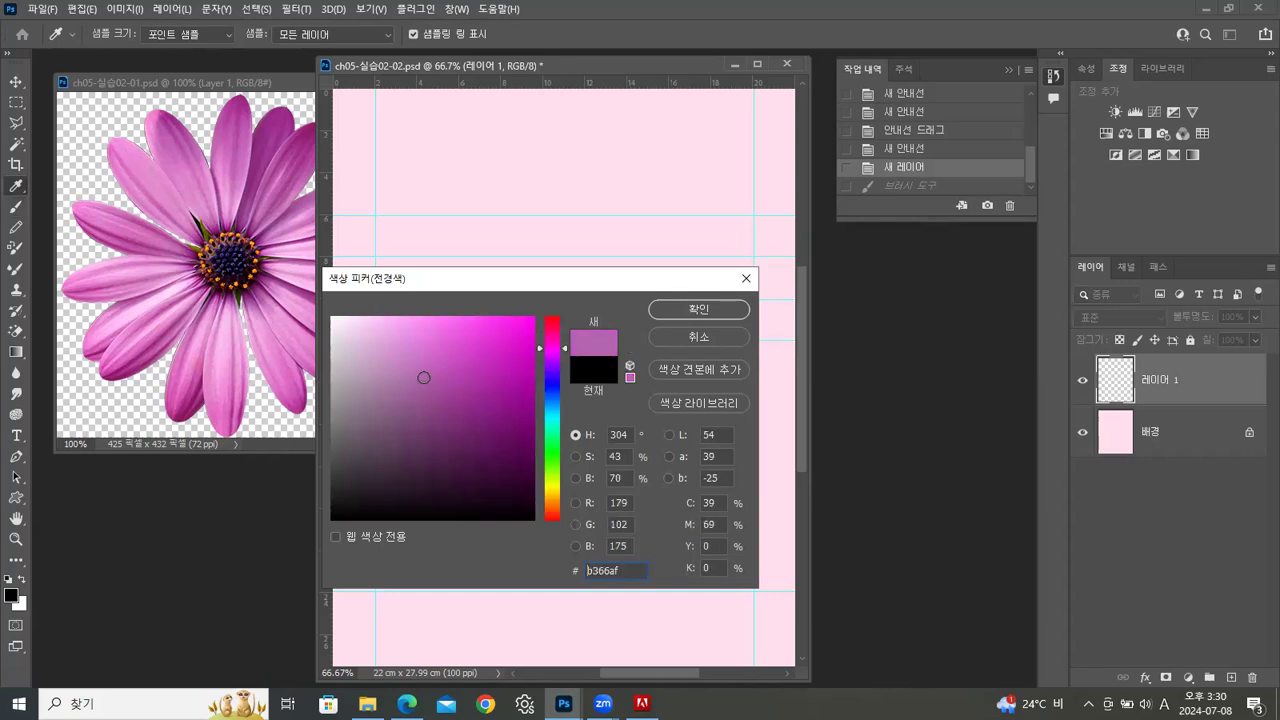
click(686, 306)
key(b)
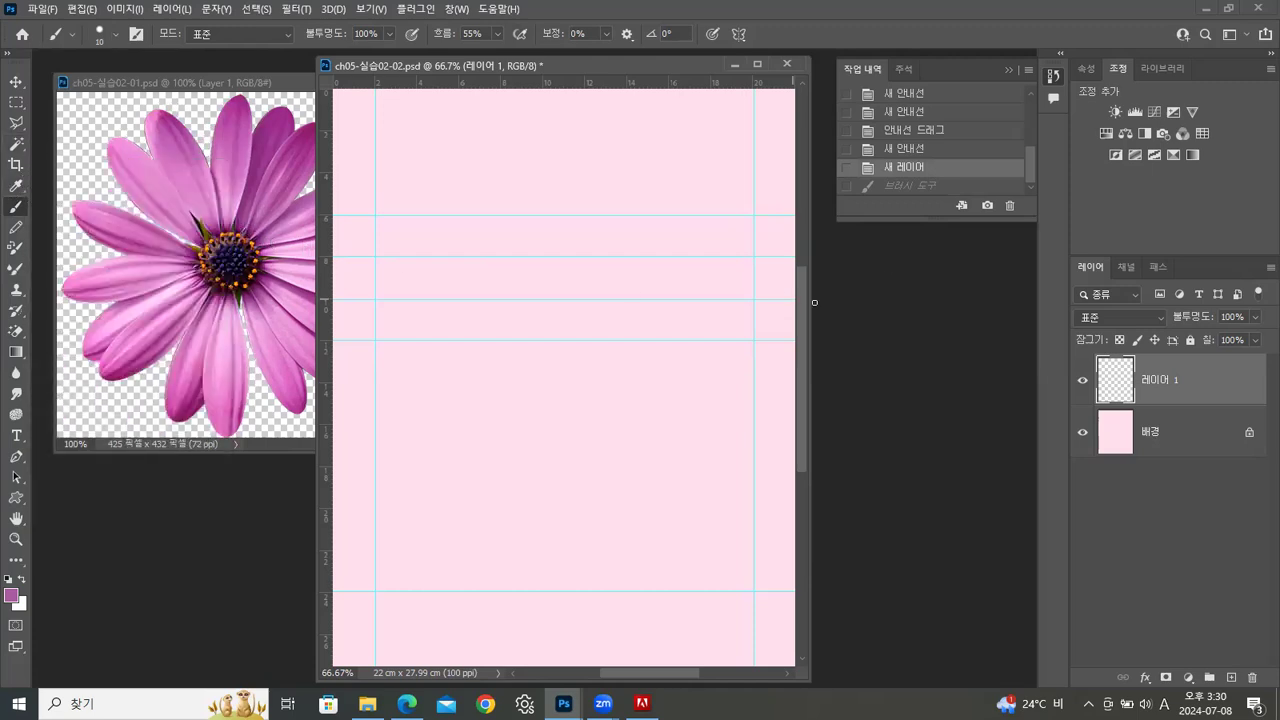
Set the brush tip's spacing to 152% and its size to 5 px in the brush settings, with the history list collapsed
key(F5)
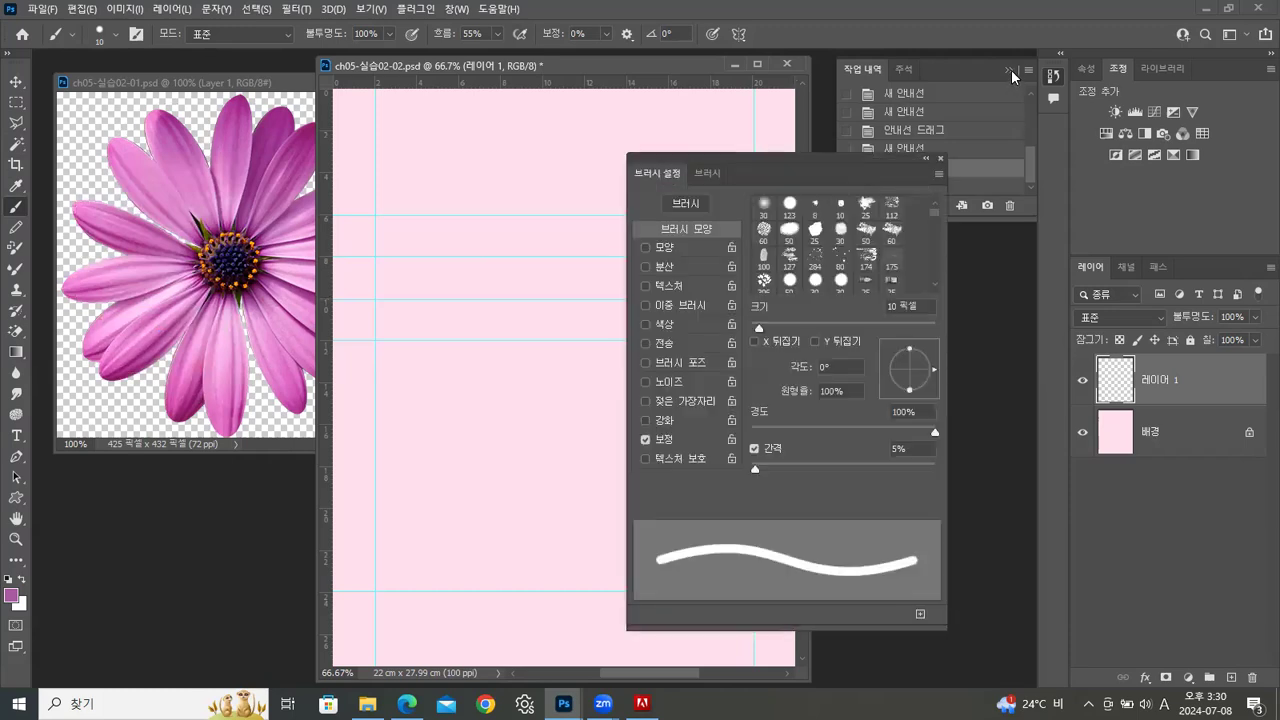
click(1008, 68)
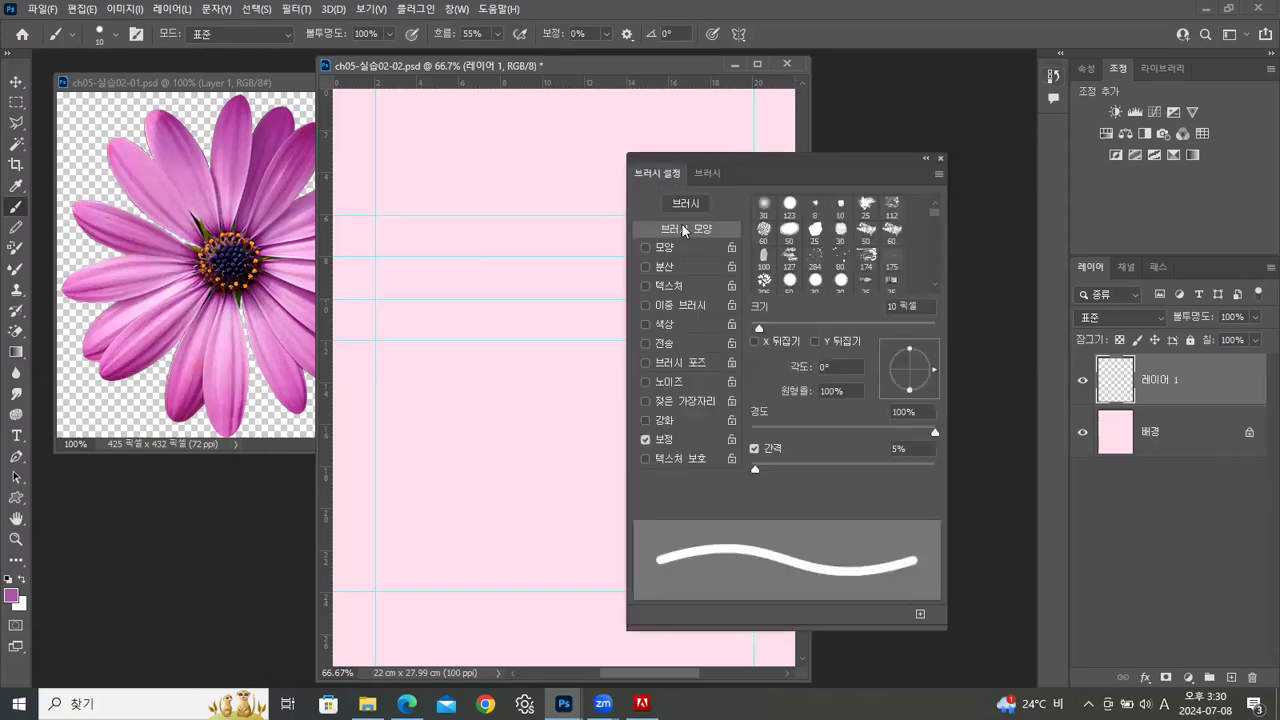
drag(755, 470, 867, 479)
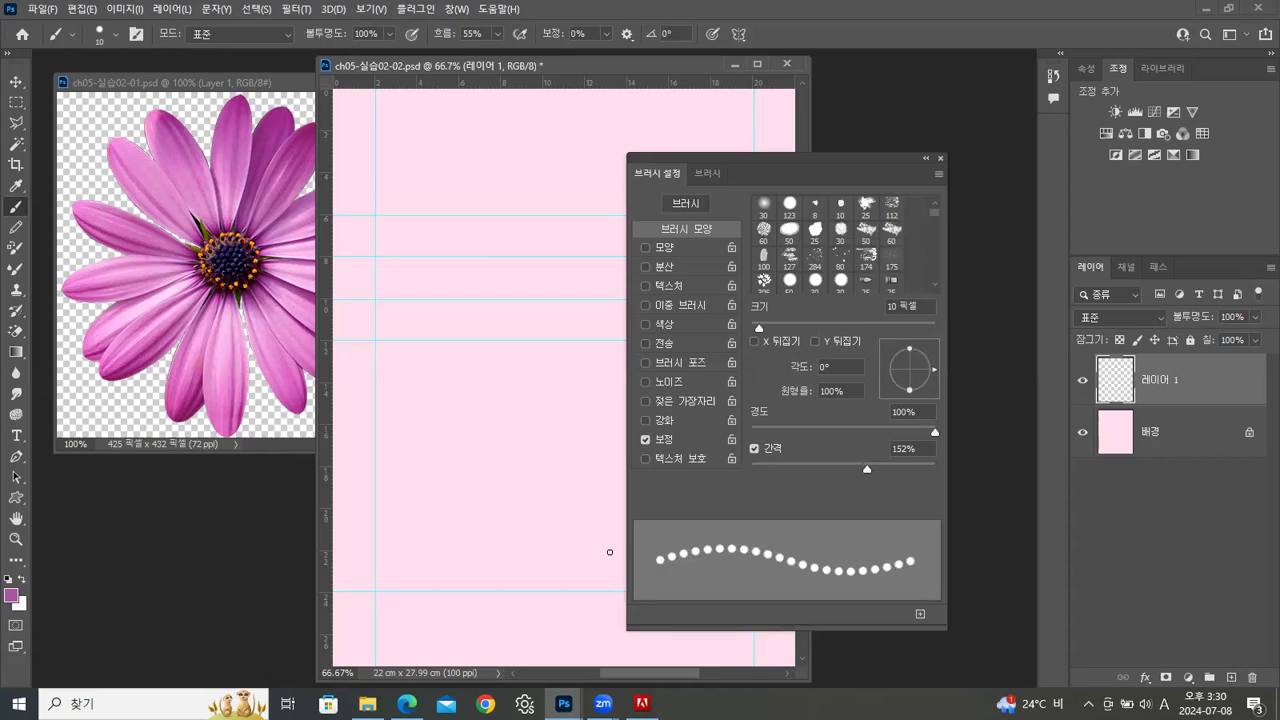
click(897, 308)
text(5)
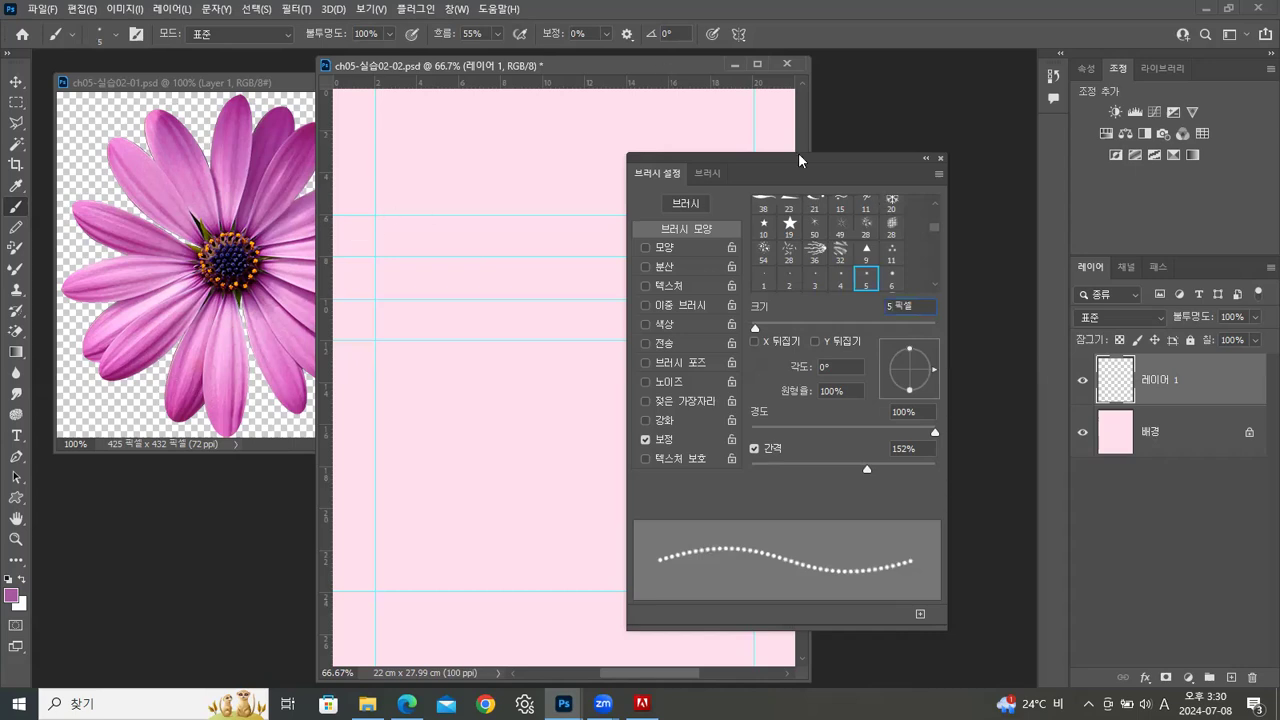
Paint a straight dotted line along the 6 cm guide between the vertical guides, then activate the Rectangular Marquee tool and close the brush settings
drag(795, 153, 1048, 158)
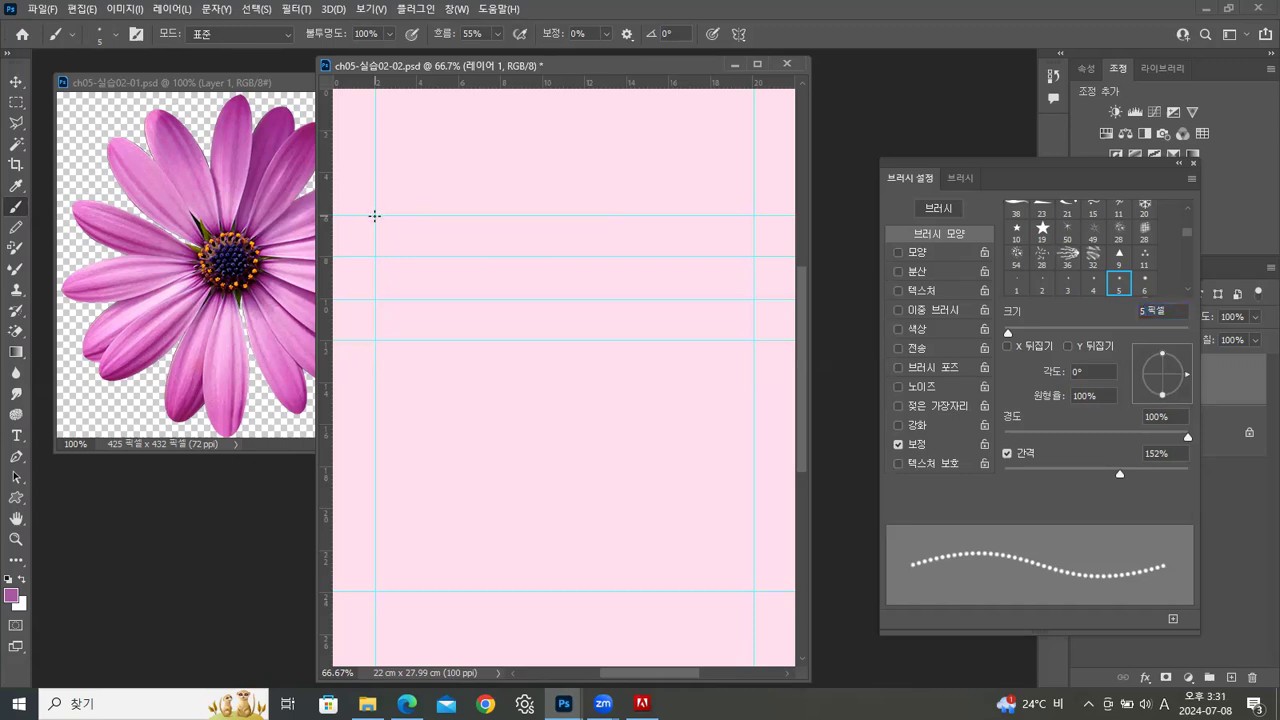
drag(469, 220, 757, 223)
click(16, 102)
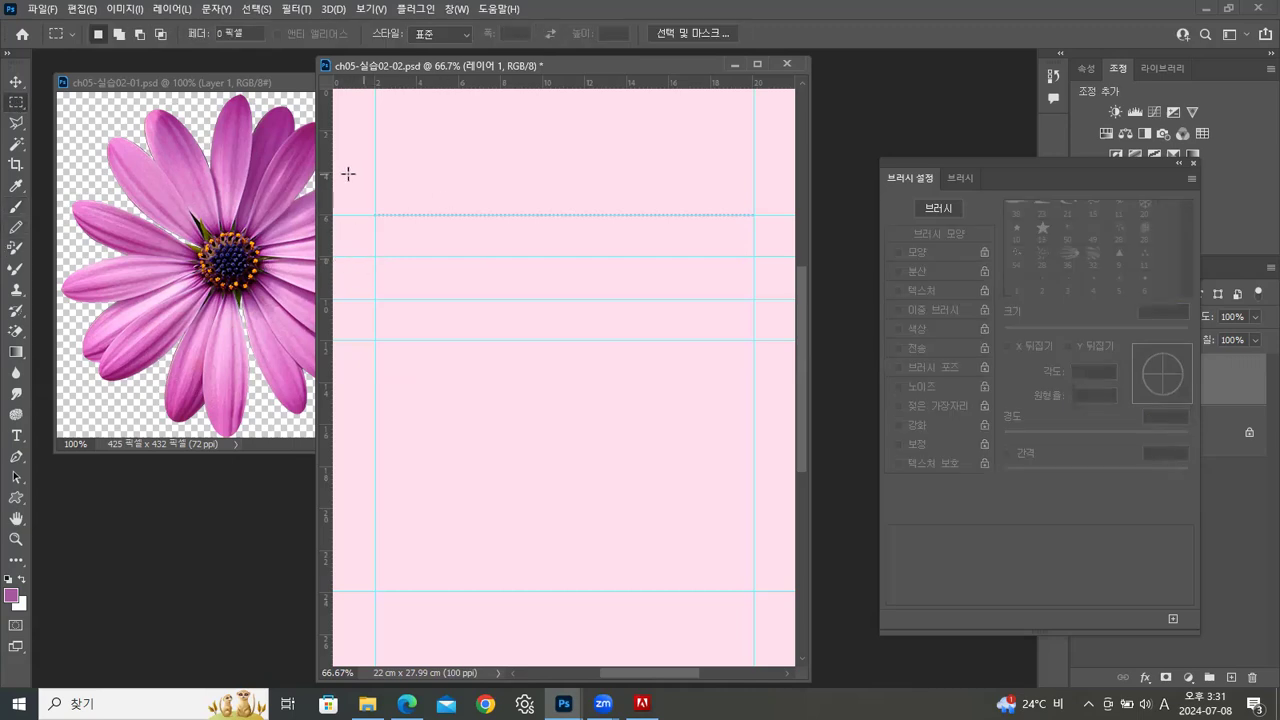
click(1193, 162)
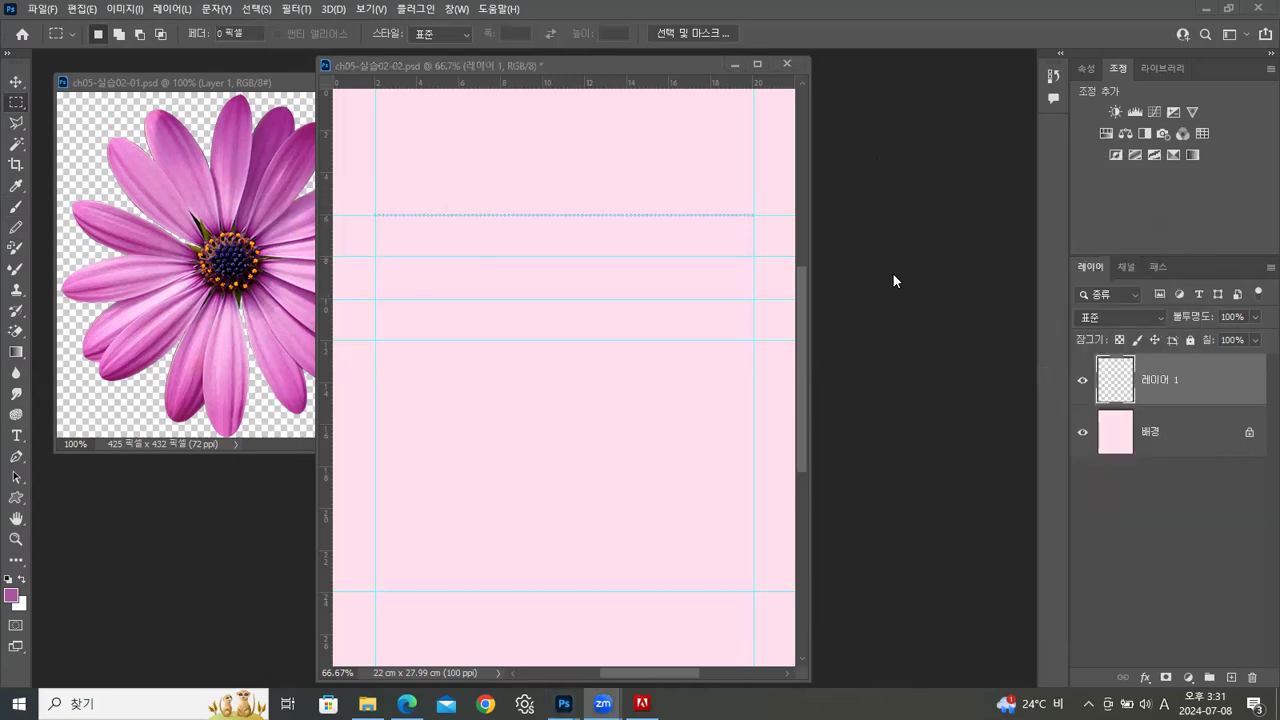
Select the dotted line with a rectangular marquee and place a copy of it on the 8 cm guide
click(855, 240)
drag(556, 234, 774, 236)
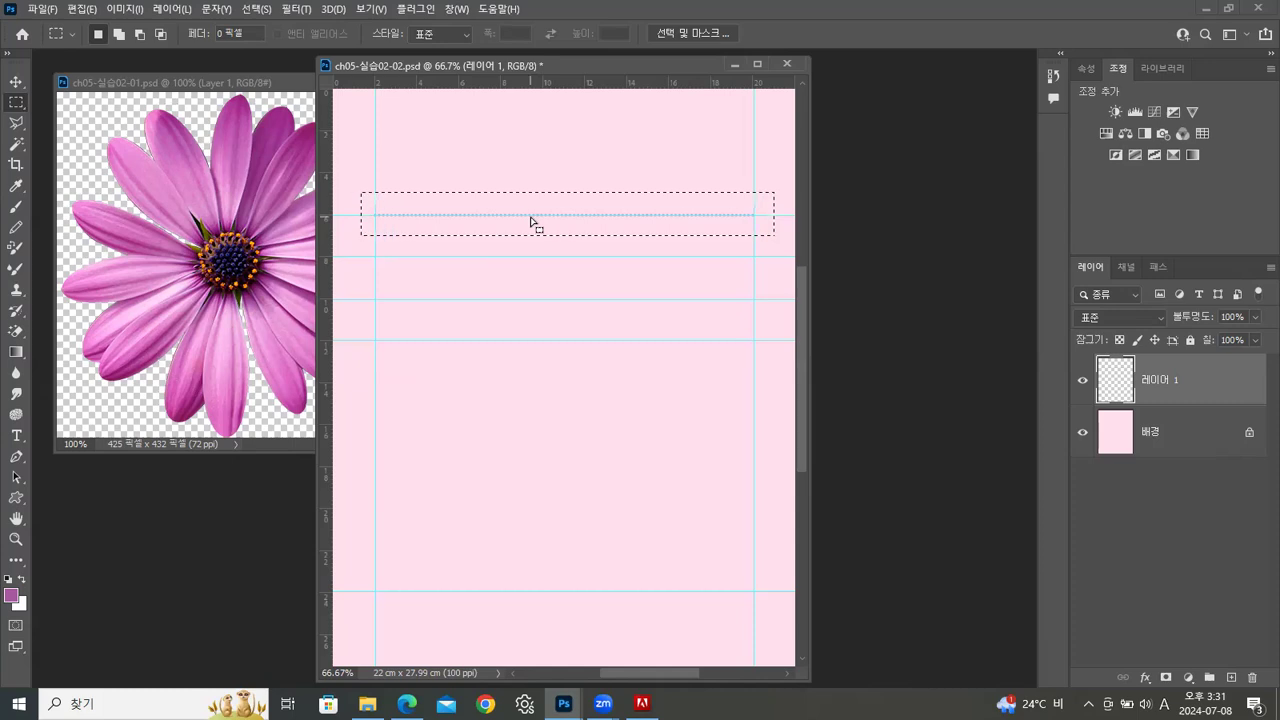
key(alt)
drag(564, 227, 564, 262)
Select both dotted lines, place copies of them on the 10 cm and 12 cm guides, and deselect
drag(357, 181, 772, 278)
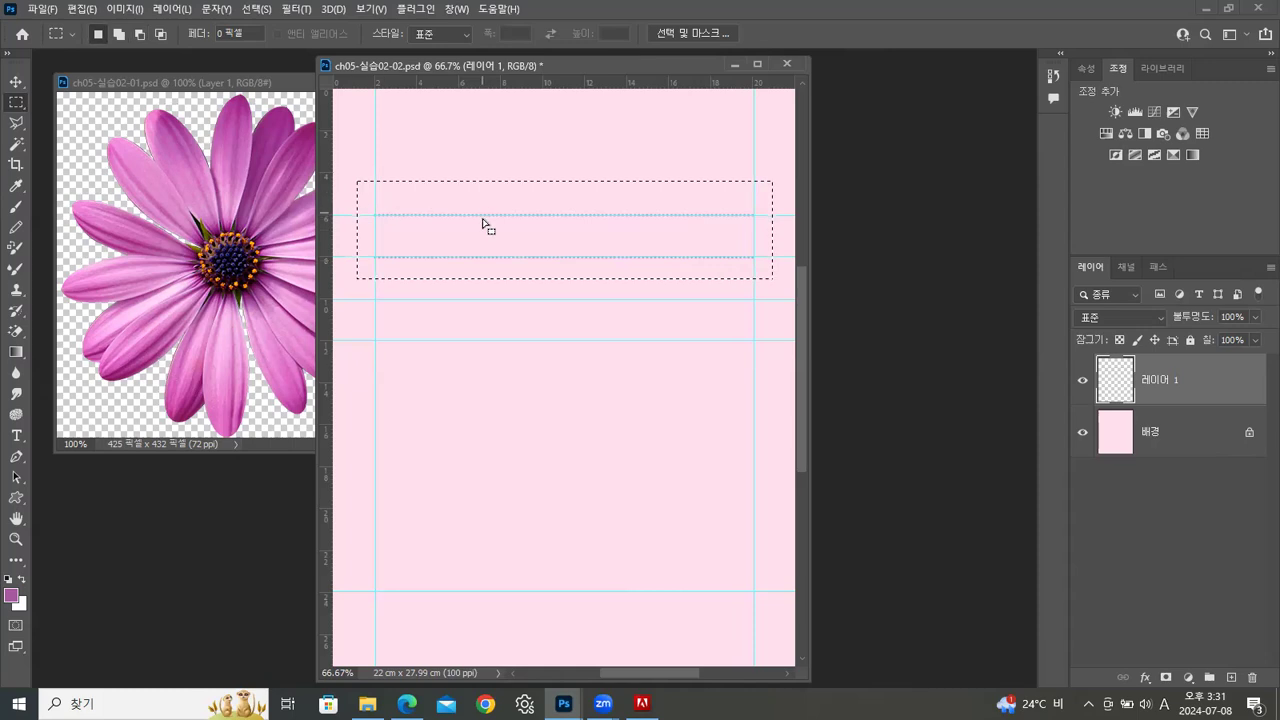
key(alt)
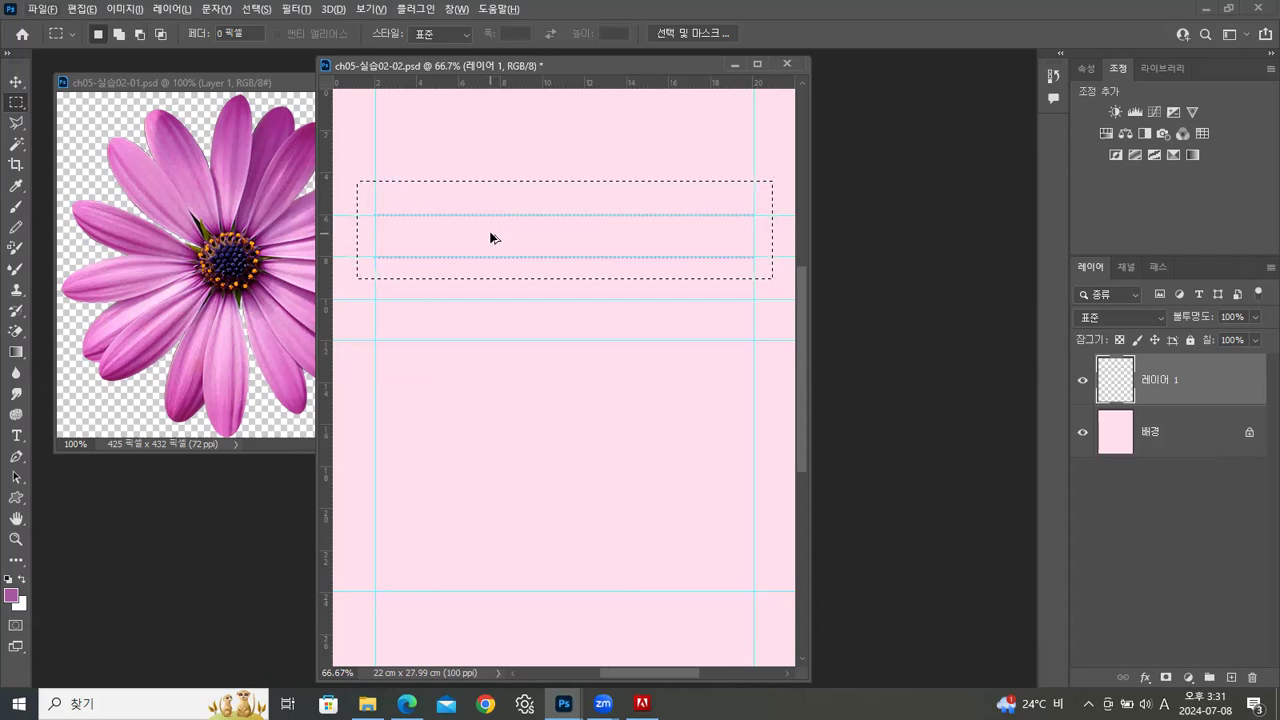
drag(490, 238, 489, 321)
click(830, 541)
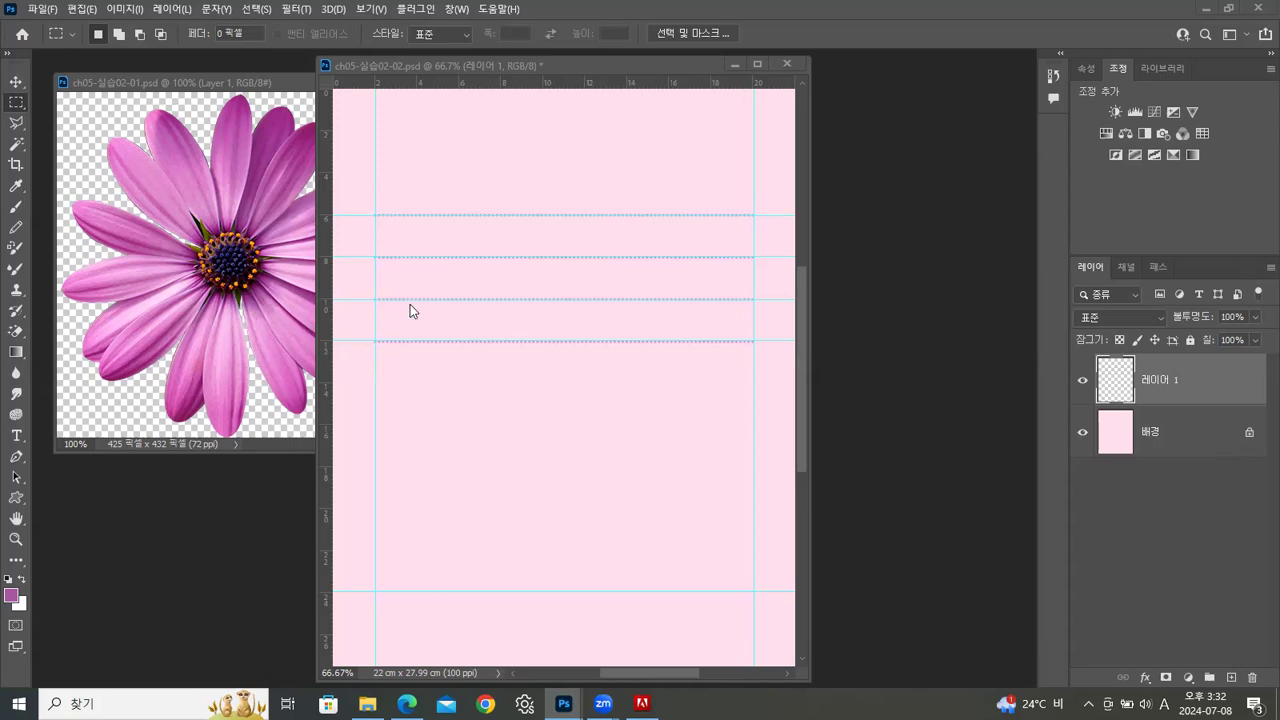
Select all four dotted lines, widen the document window, place copies at about 14, 16, 18 and 20 cm, and deselect
drag(360, 184, 735, 374)
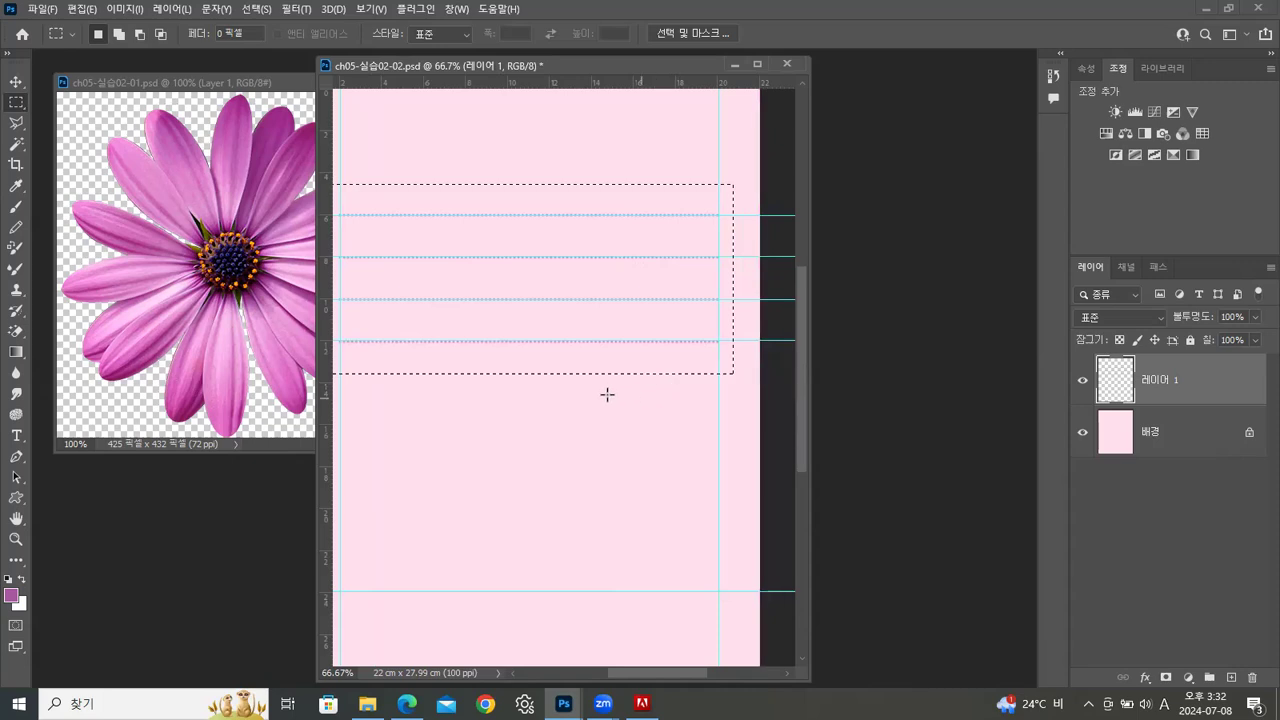
drag(810, 402, 916, 392)
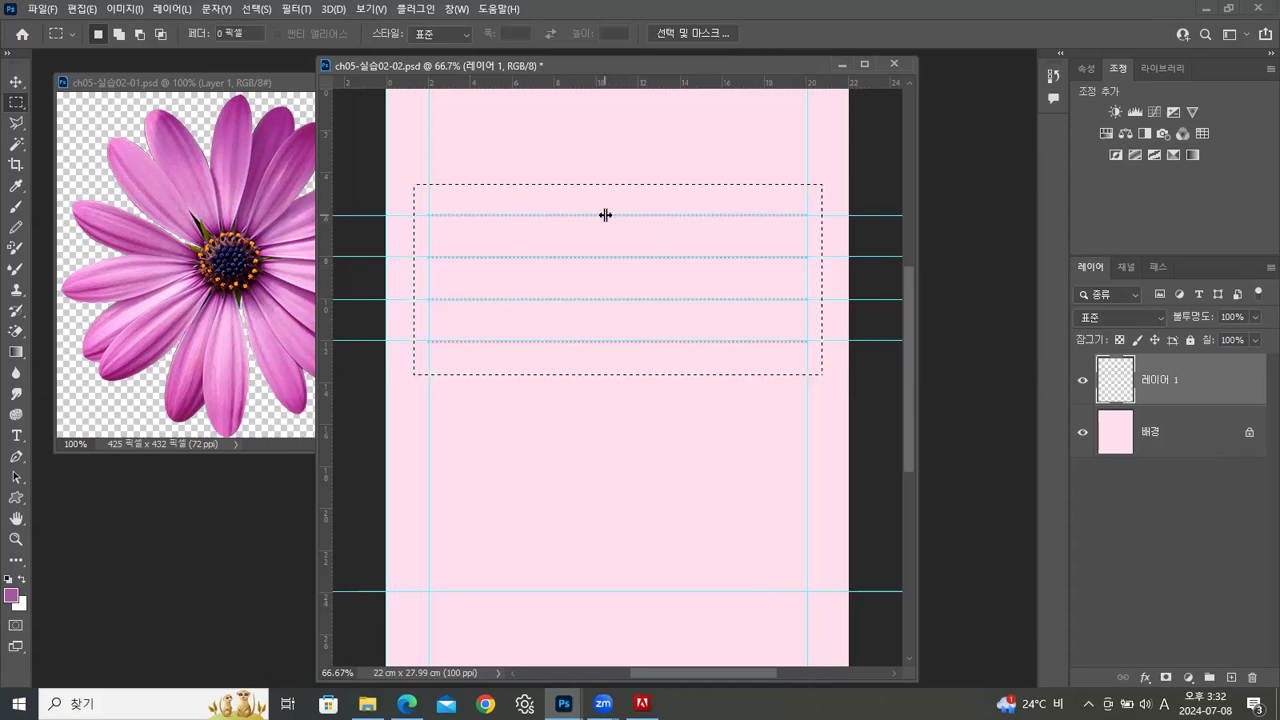
drag(631, 235, 634, 404)
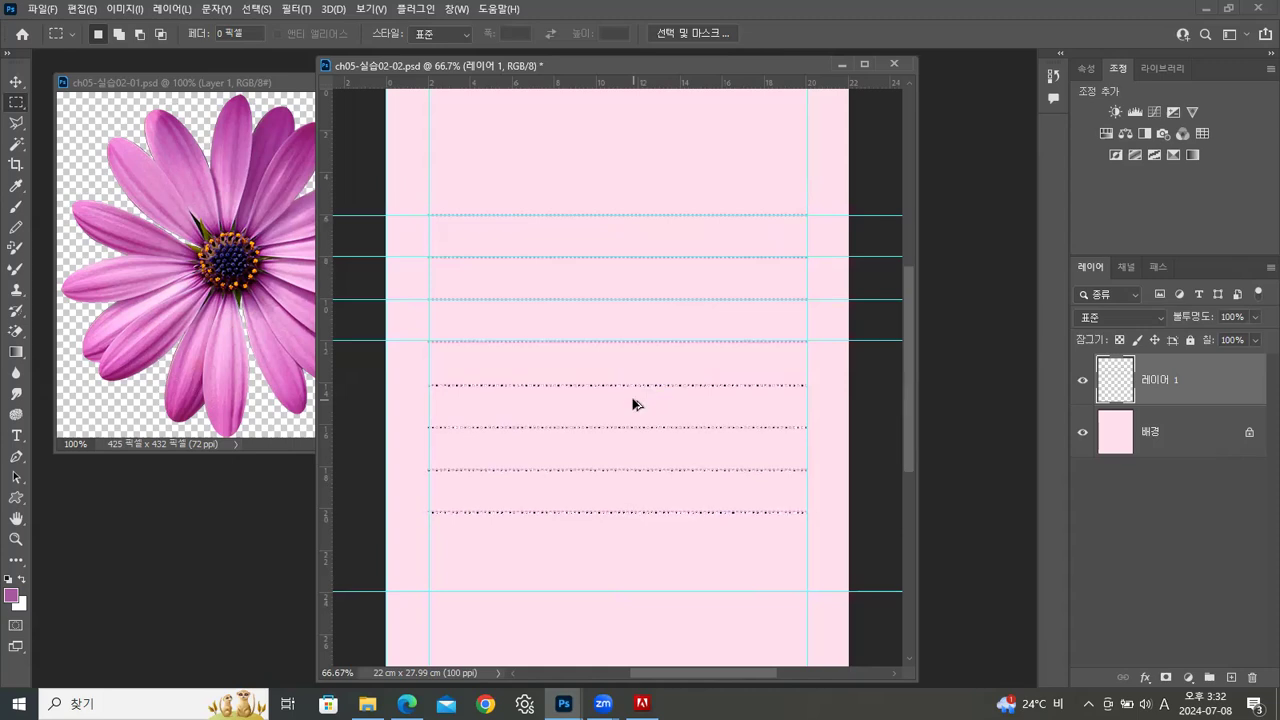
key(ctrl+d)
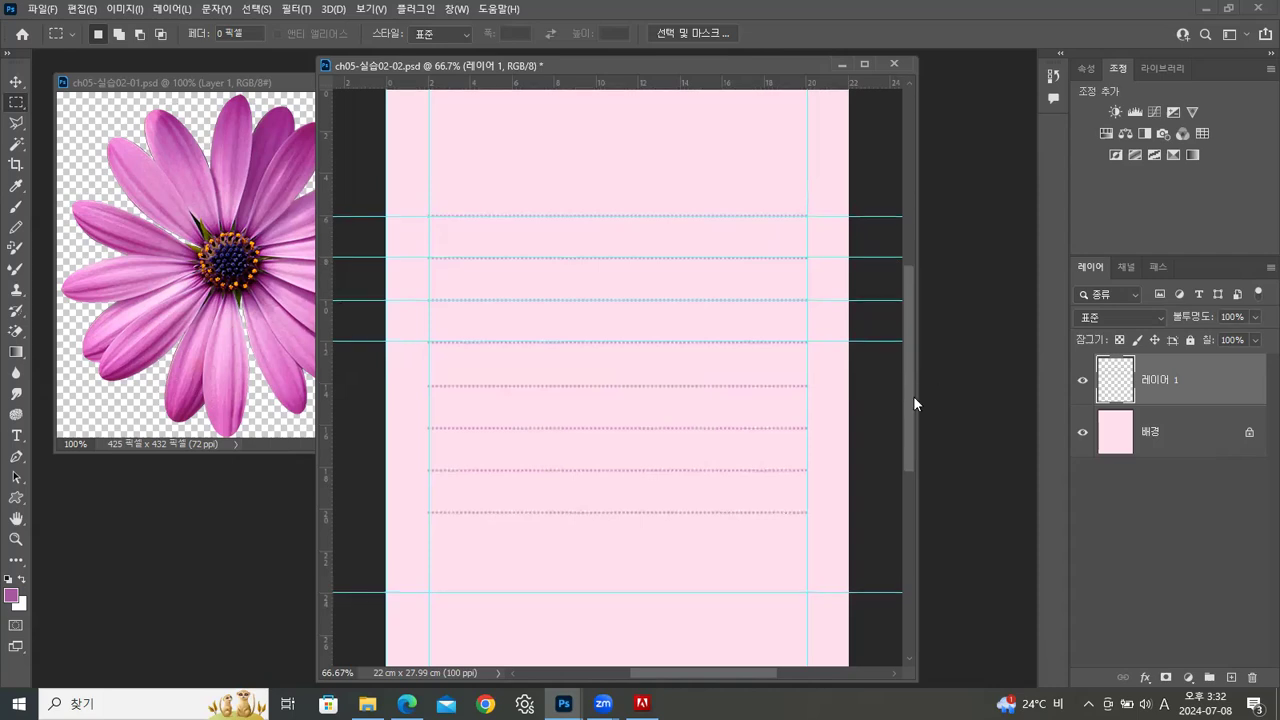
Check the dotted lines with the guides hidden and 레이어 1 toggled off and on, and show the guides again
key(ctrl+semicolon)
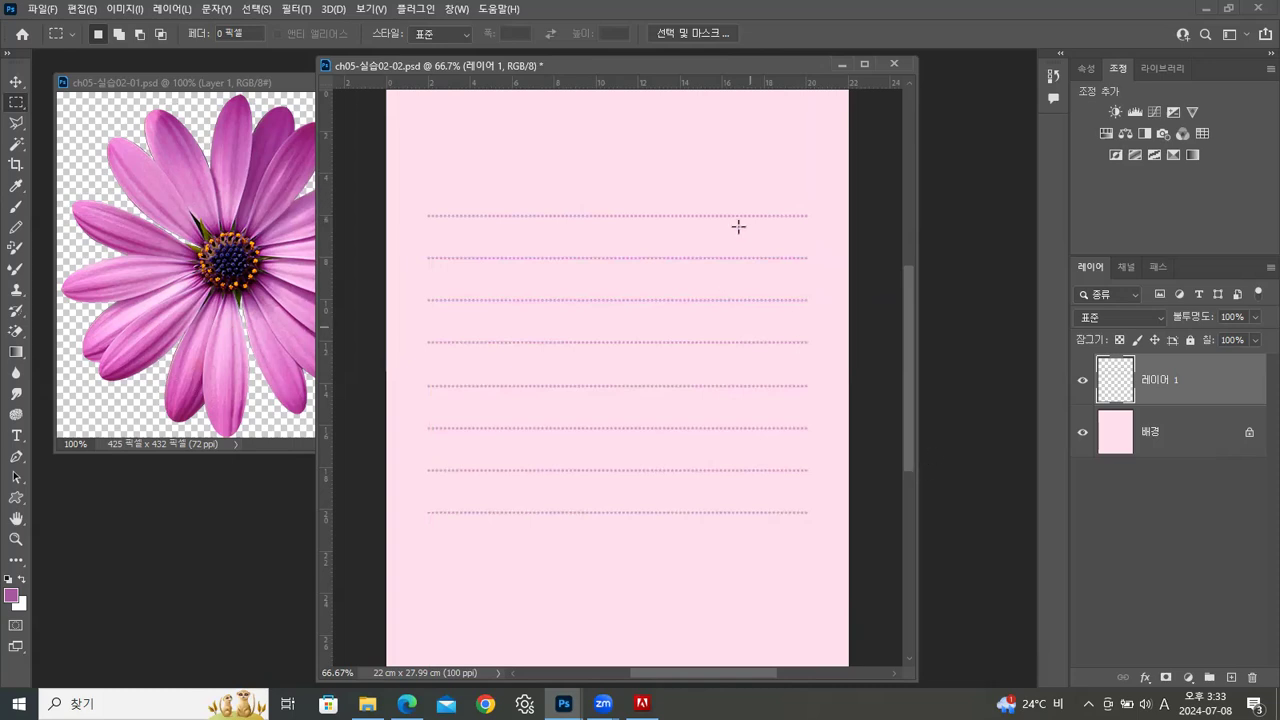
click(1083, 381)
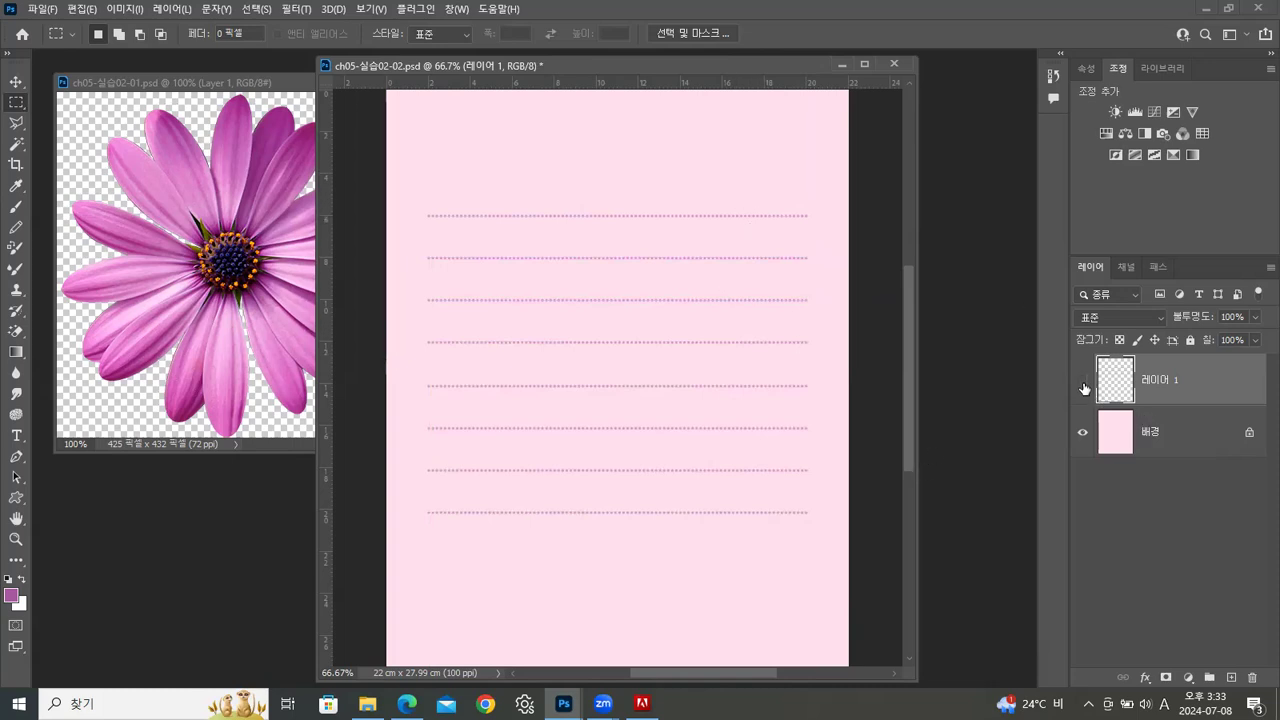
click(1083, 381)
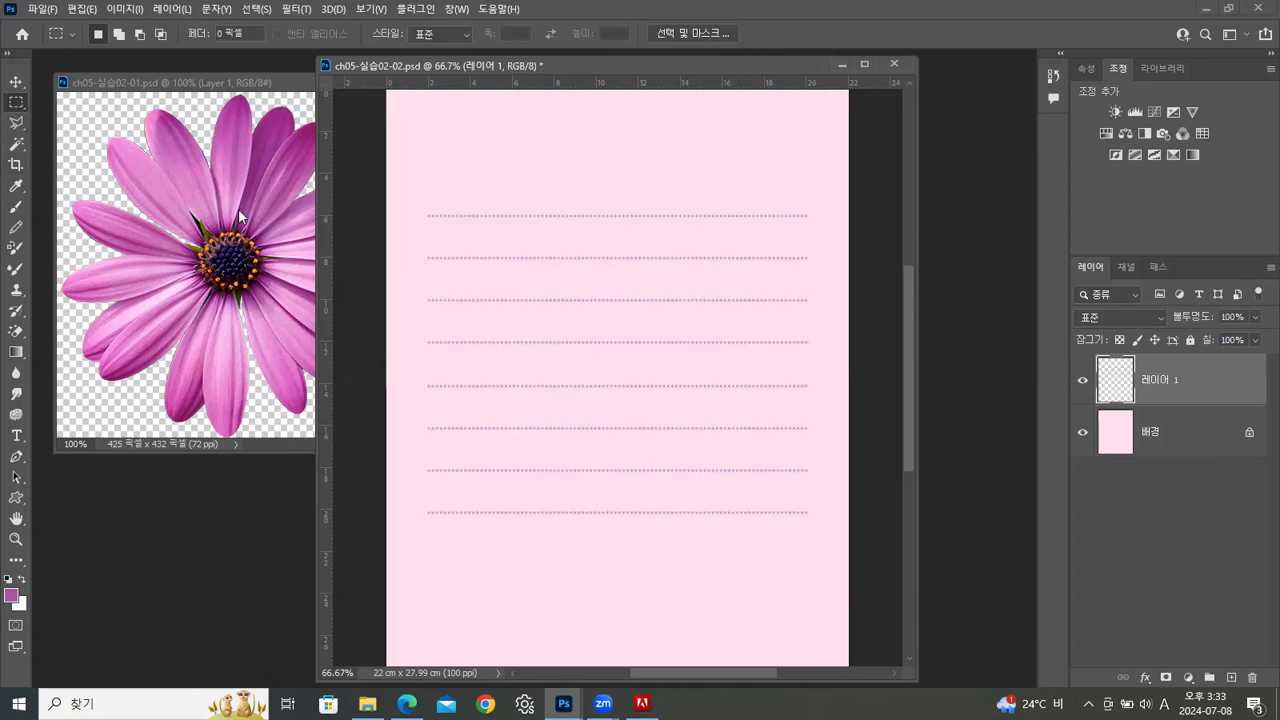
key(ctrl+semicolon)
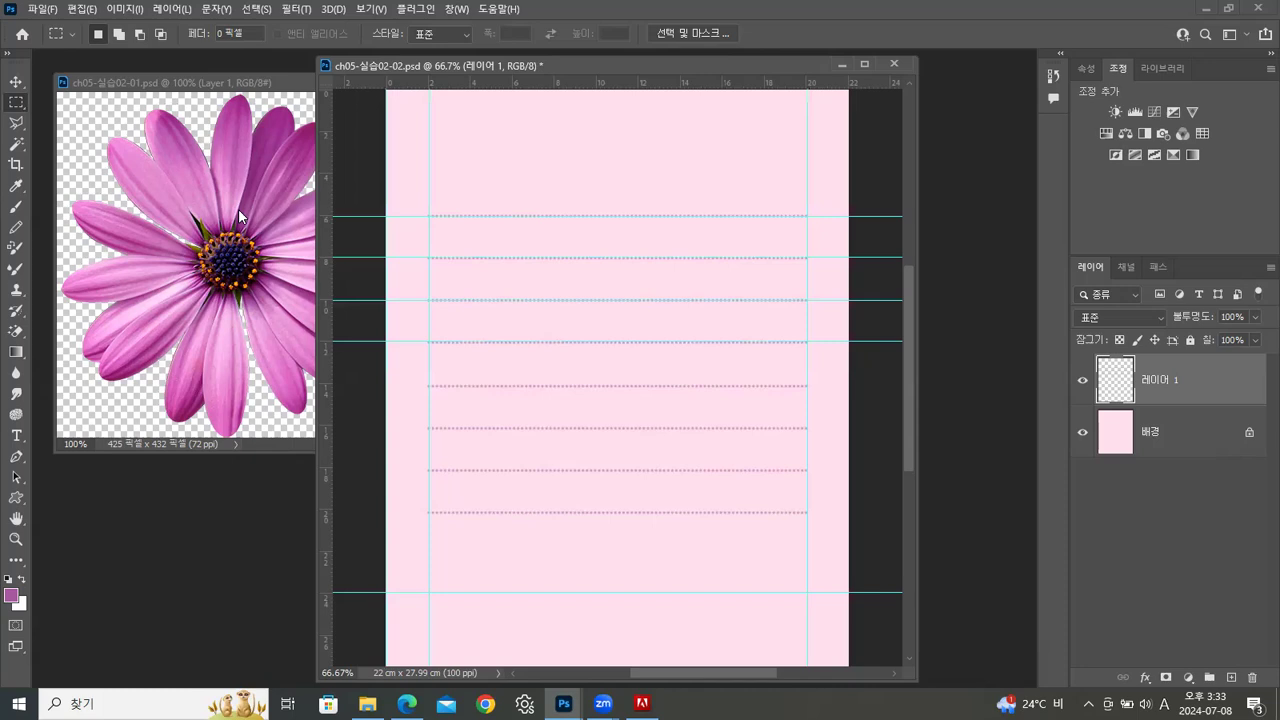
Select the two dotted lines at 18 and 20 cm, place copies at about 22 and 24 cm, and deselect
drag(414, 455, 828, 537)
drag(566, 510, 566, 552)
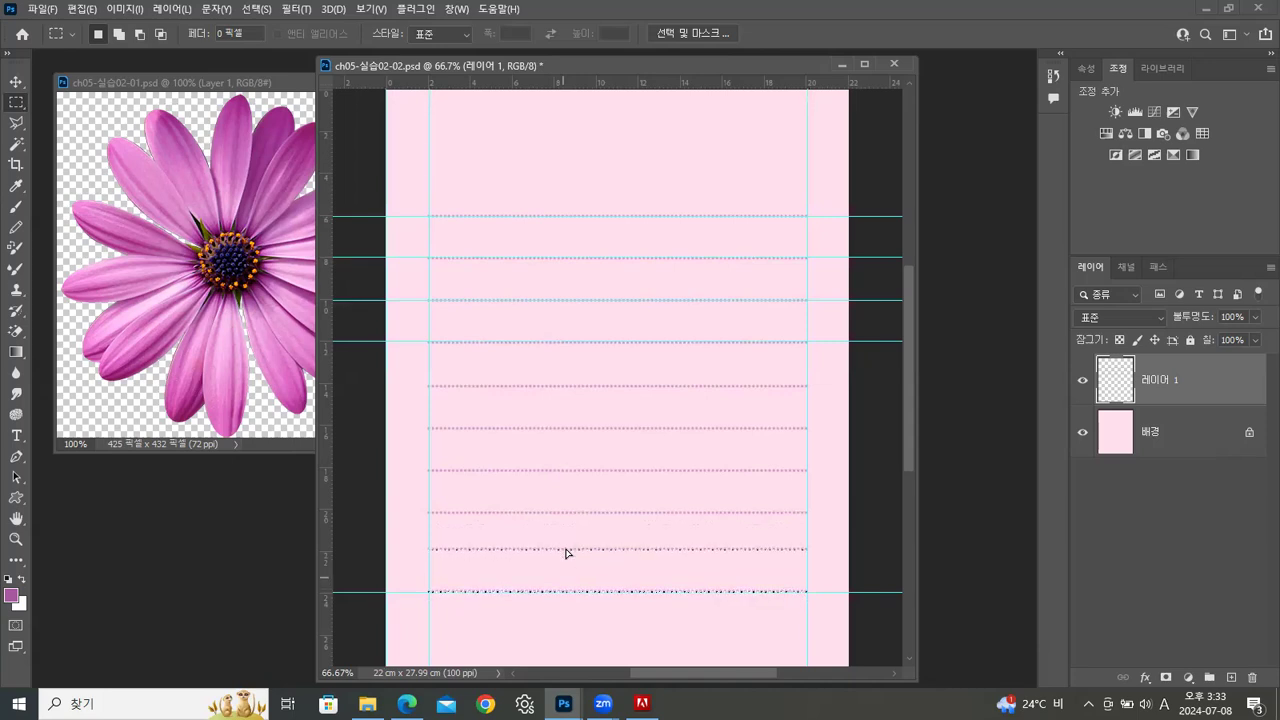
click(826, 457)
Nudge the dotted lines between 14 and 22 cm vertically to even out their spacing, and hide the guides
drag(413, 452, 809, 553)
key(ctrl+Up)
key(ctrl+Up)
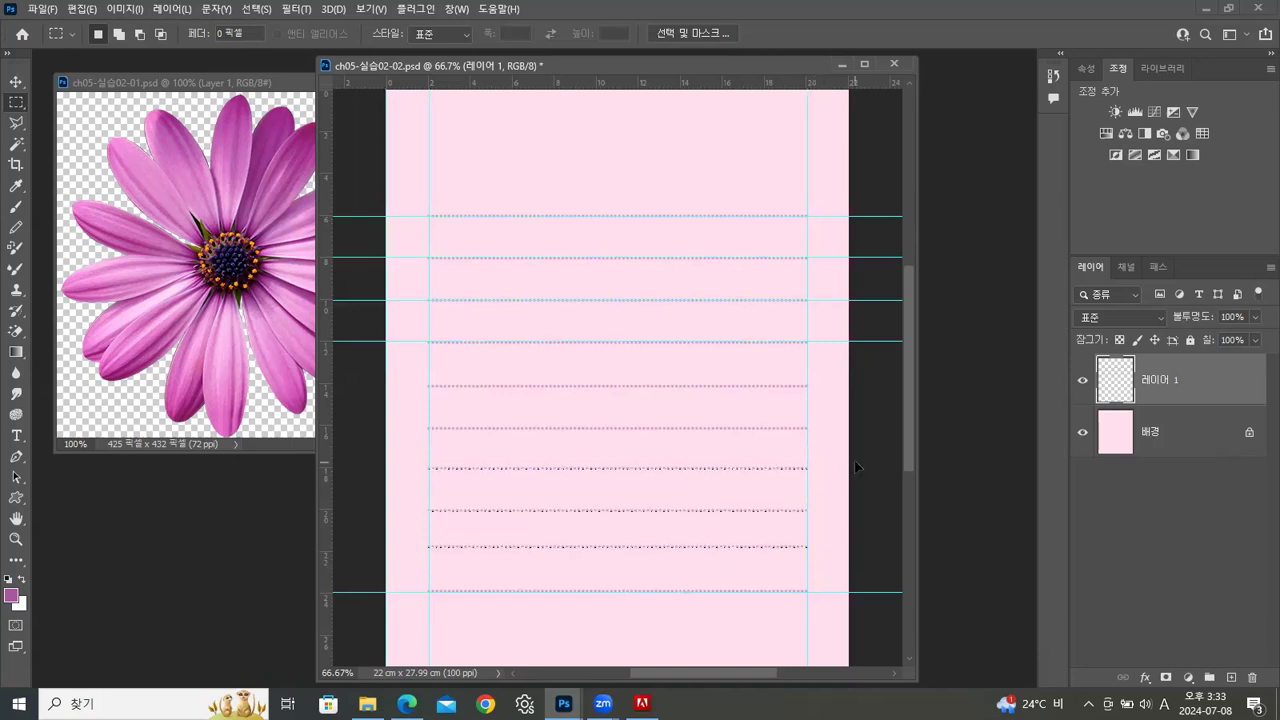
drag(415, 369, 817, 523)
key(ctrl+Up)
key(ctrl+d)
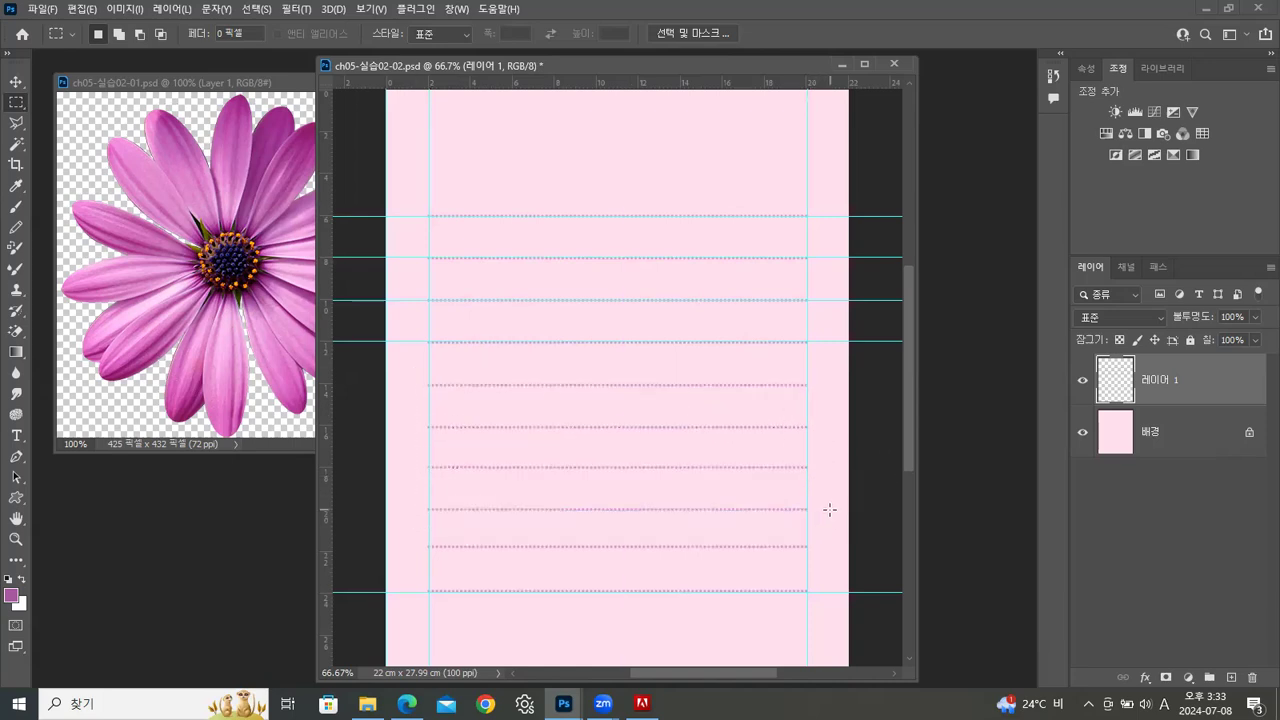
drag(409, 537, 819, 571)
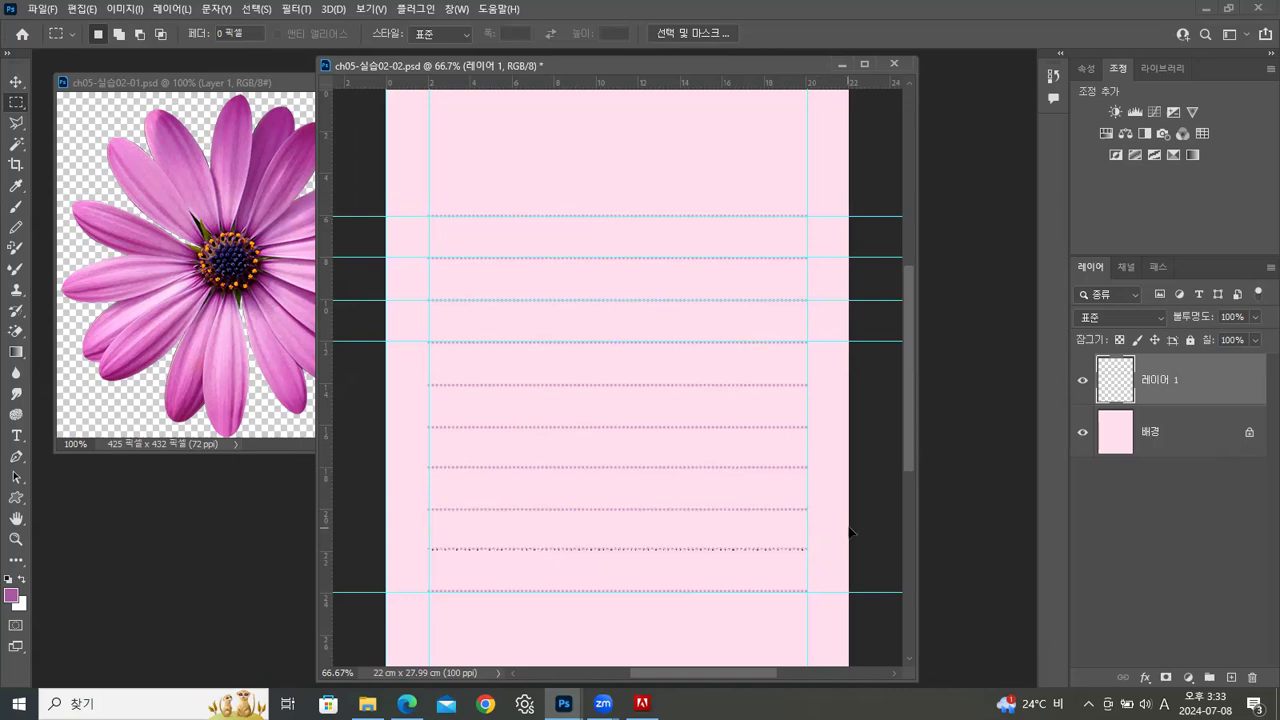
key(ctrl+semicolon)
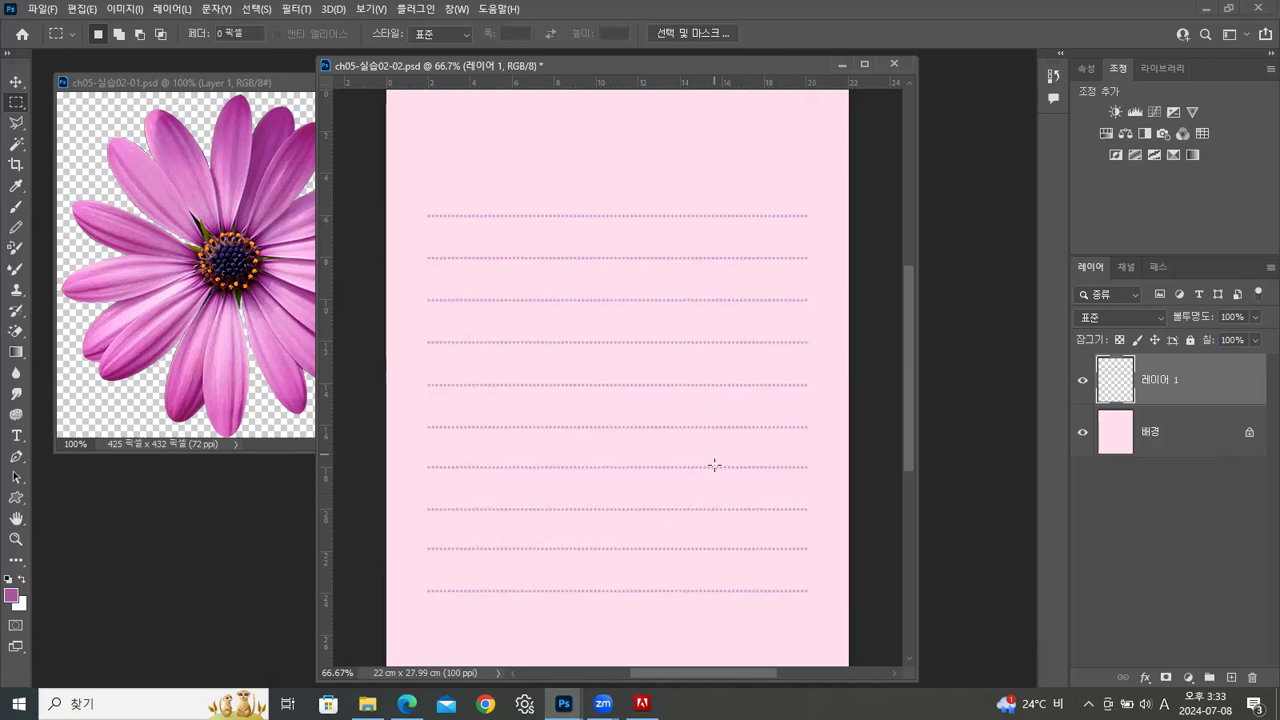
Define the flower image as a brush preset named ch05-실습02-01.psd and close the flower document
click(240, 84)
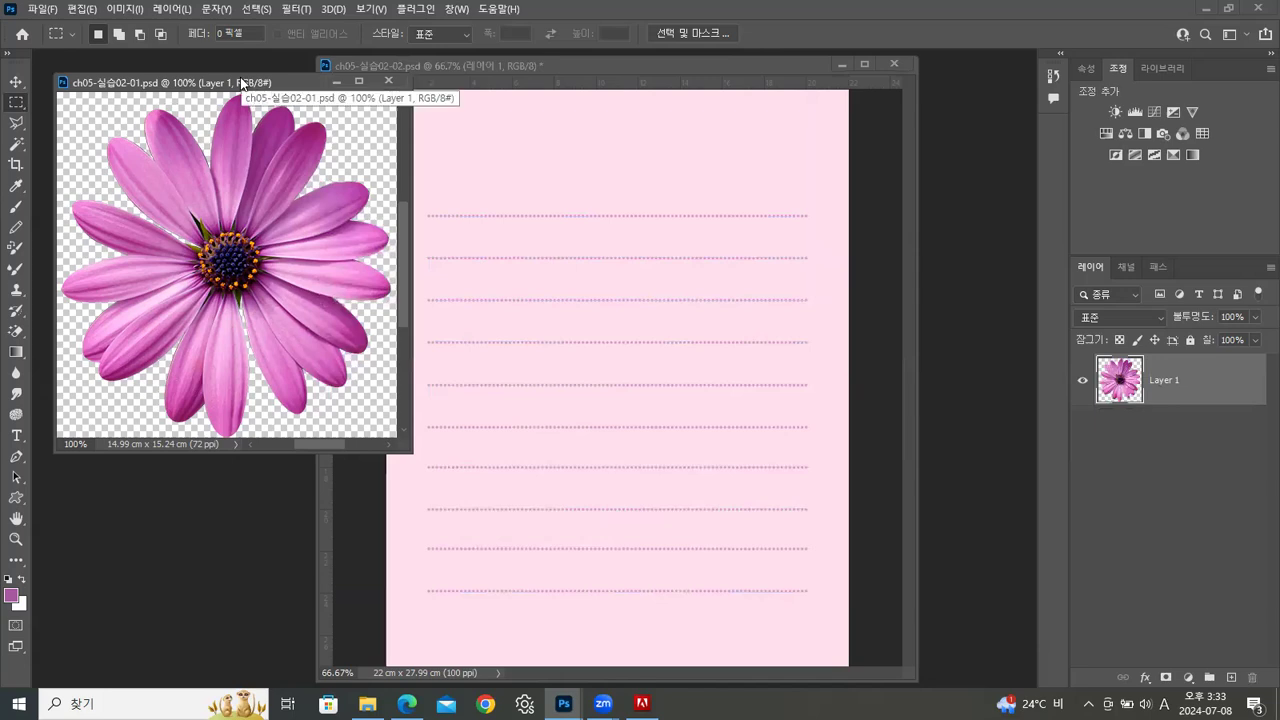
click(76, 10)
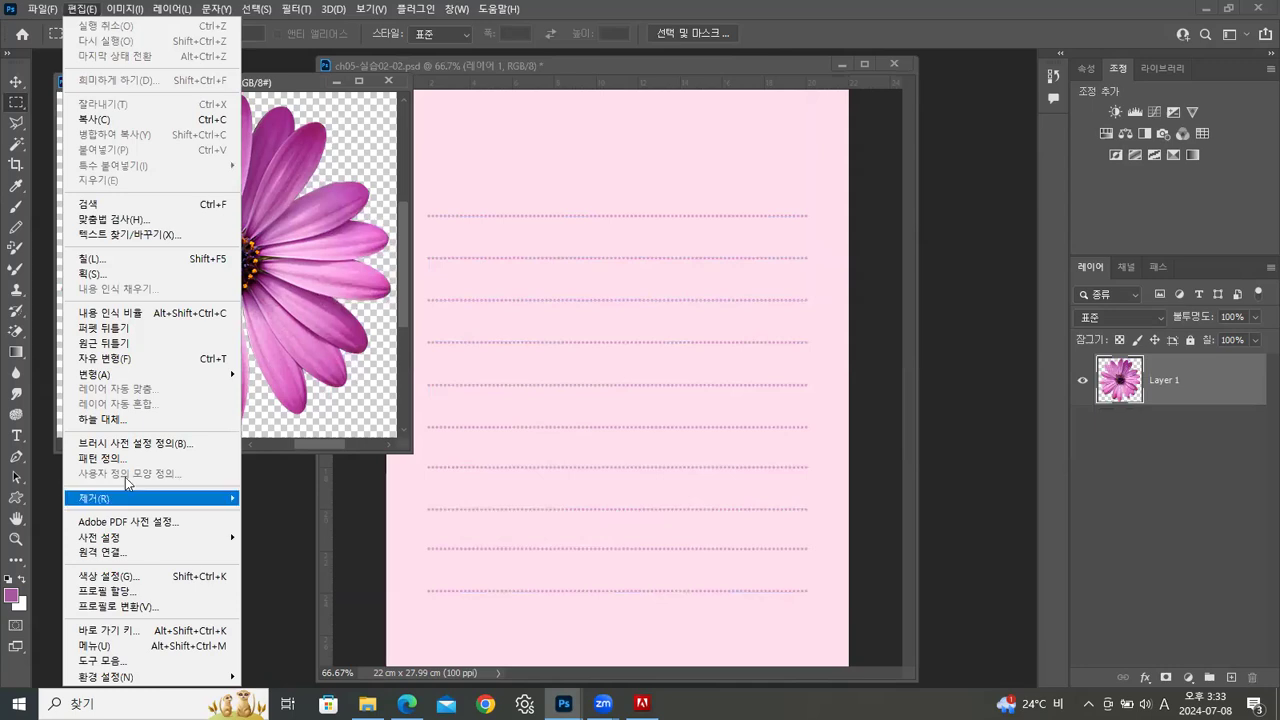
click(136, 443)
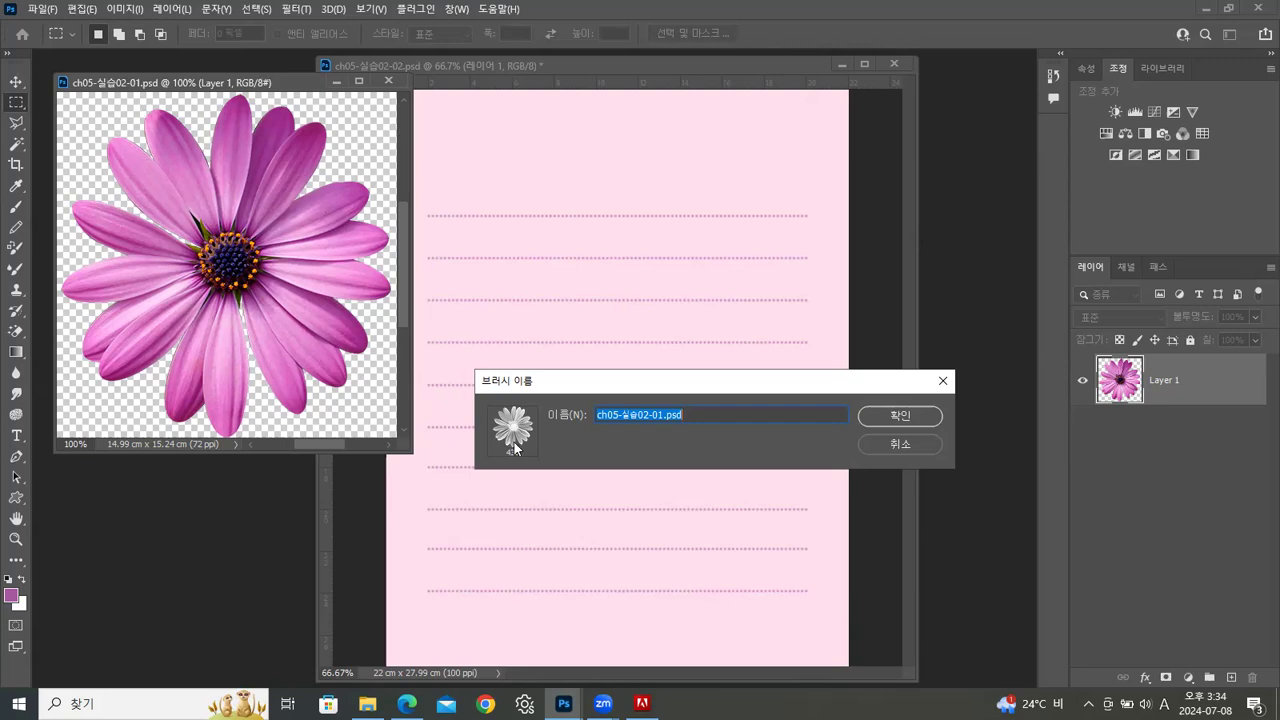
click(904, 418)
key(b)
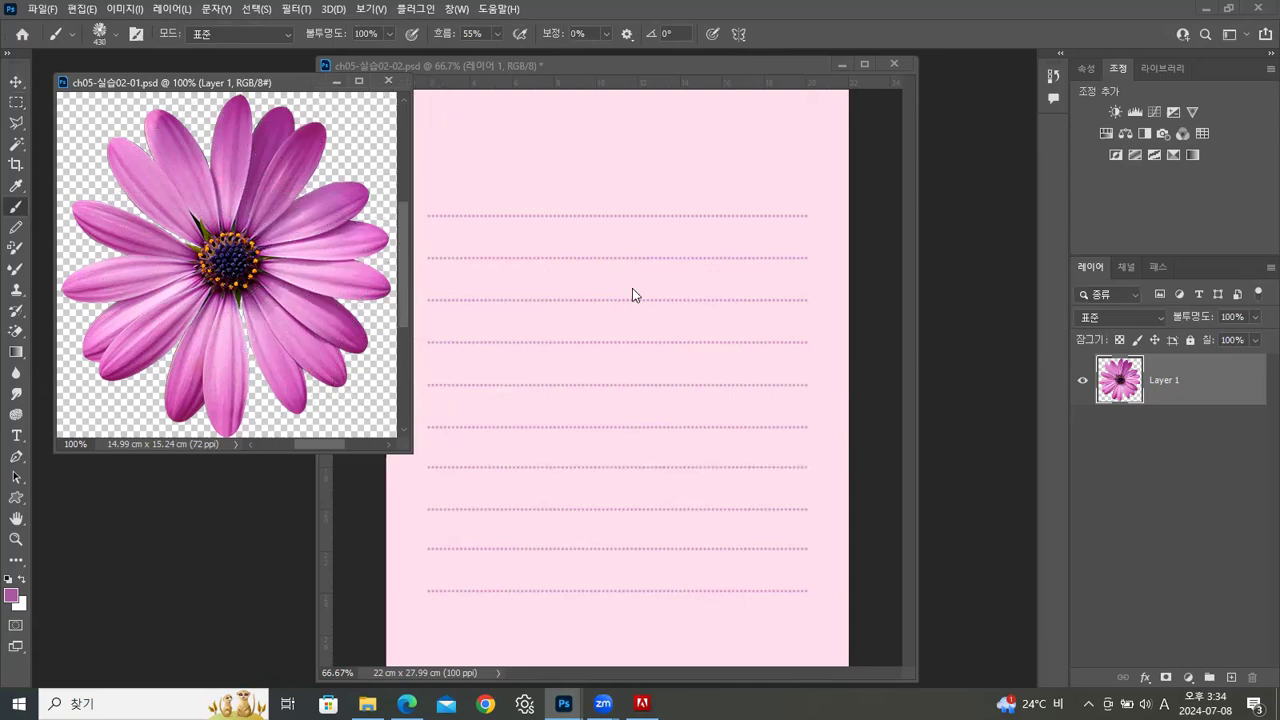
click(390, 80)
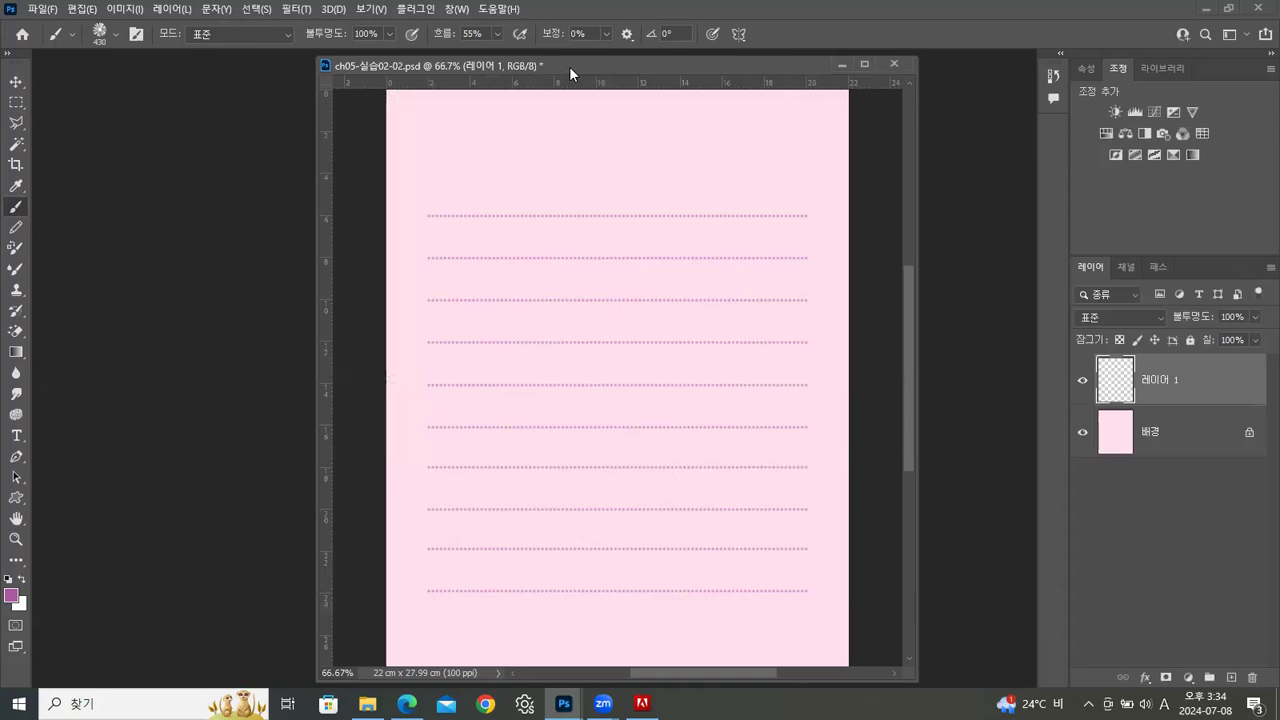
On a new layer, stamp a large 430 px flower in the page's upper-left area and a 200 px one near its lower-right corner
drag(569, 66, 492, 70)
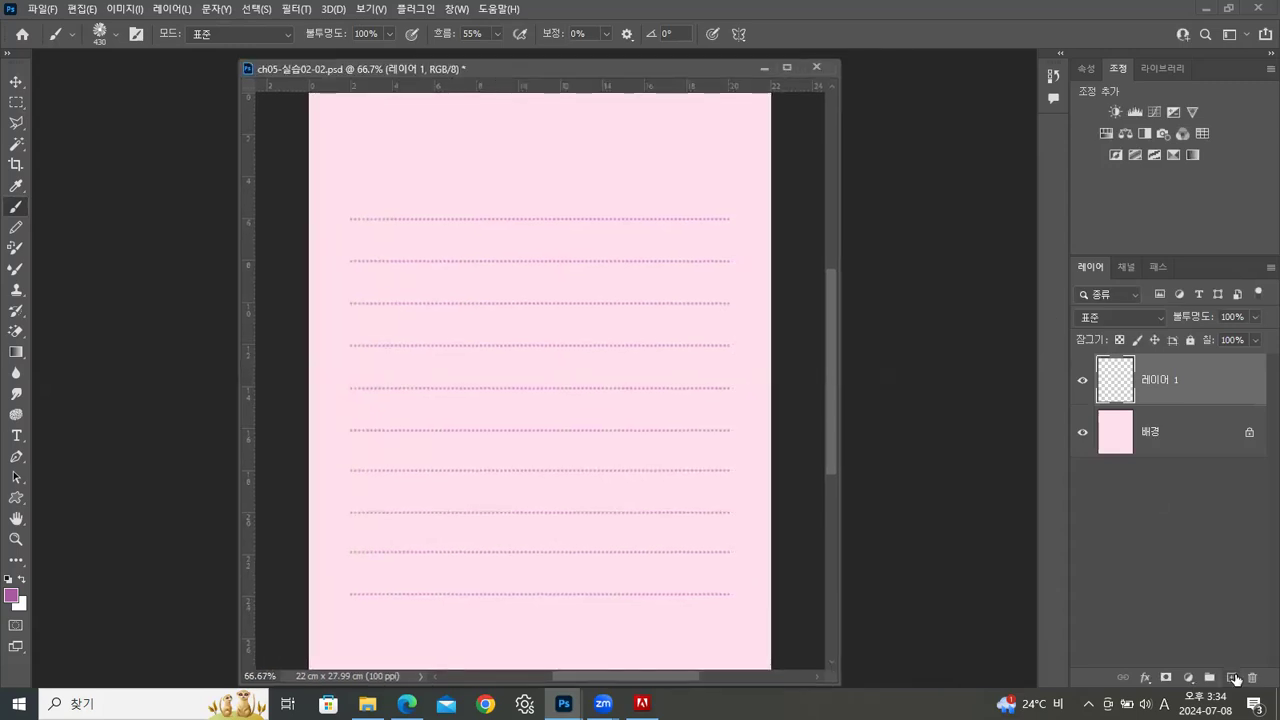
click(1232, 678)
click(413, 234)
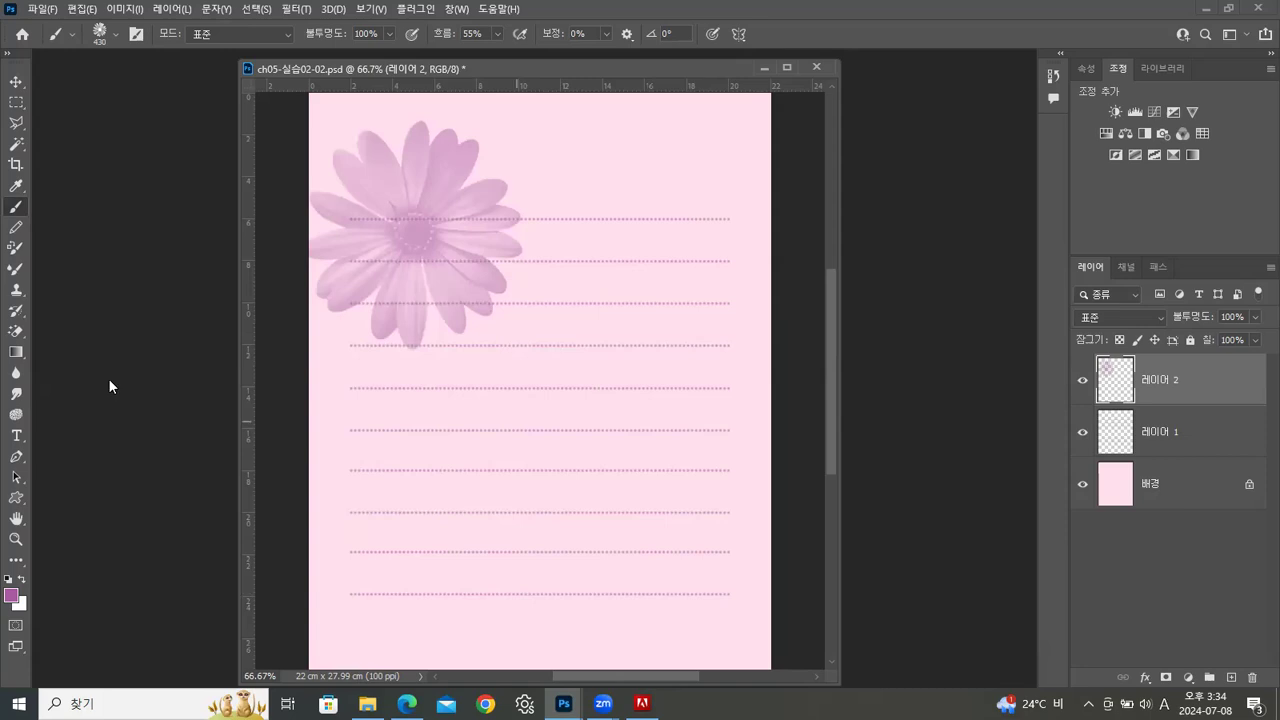
key([)
click(706, 596)
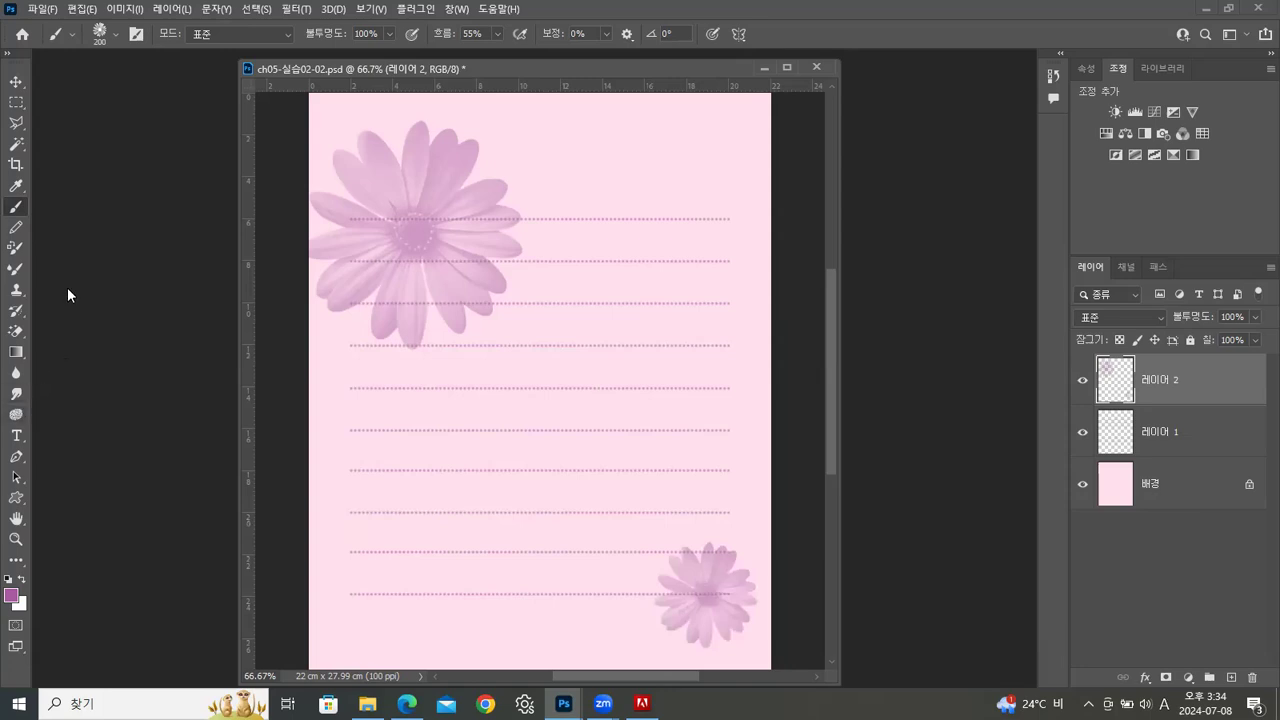
Turn on shape dynamics for the flower brush with 73% size jitter and 42% angle jitter, and set the spacing to 189%
key(F5)
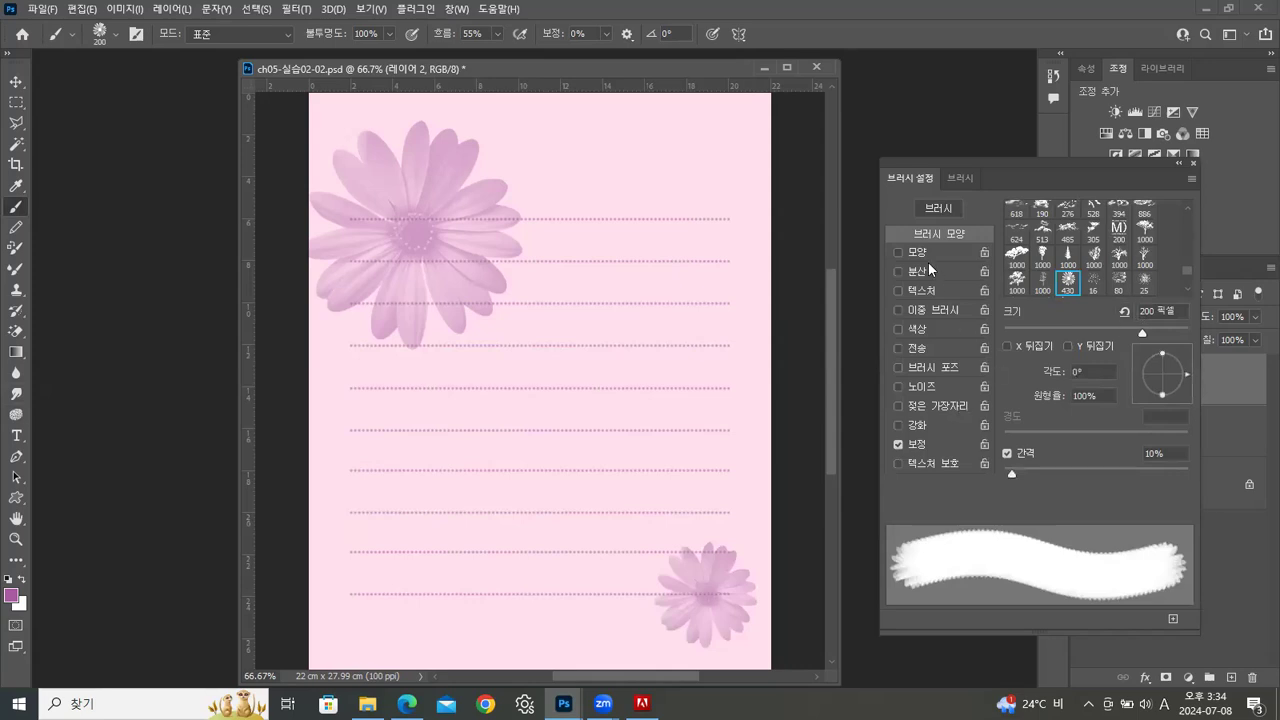
click(916, 253)
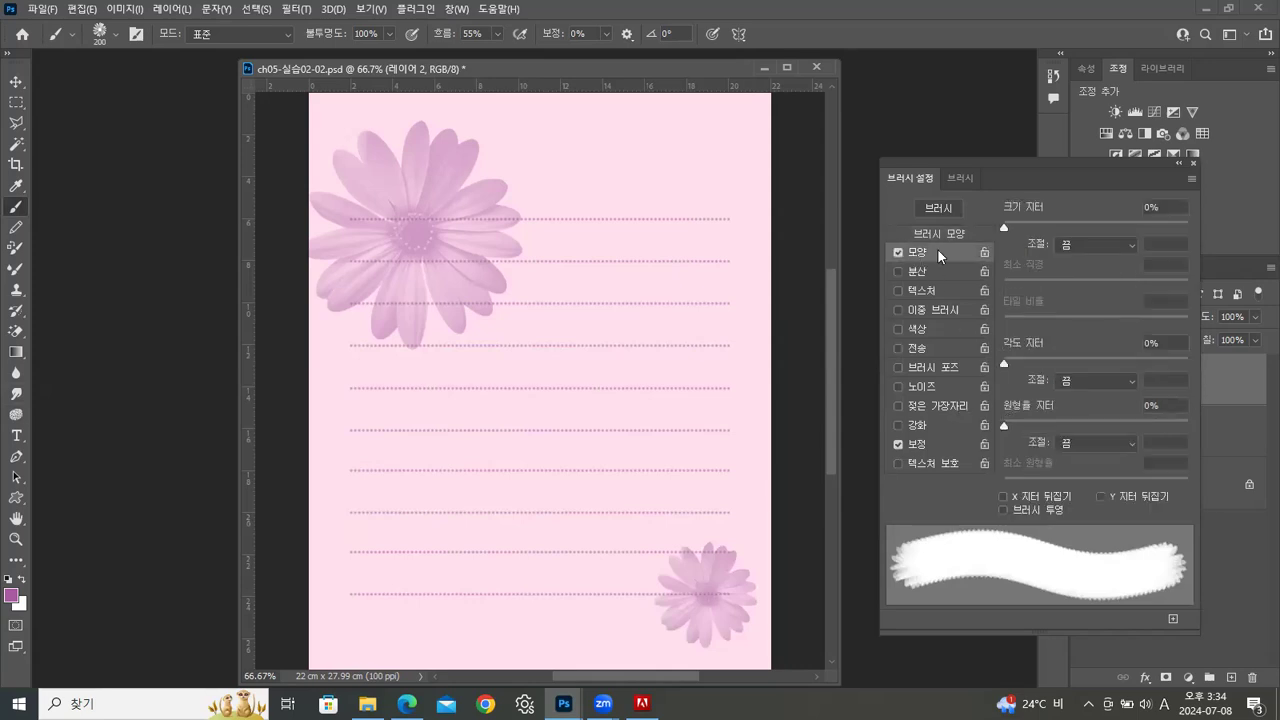
drag(1004, 227, 1137, 240)
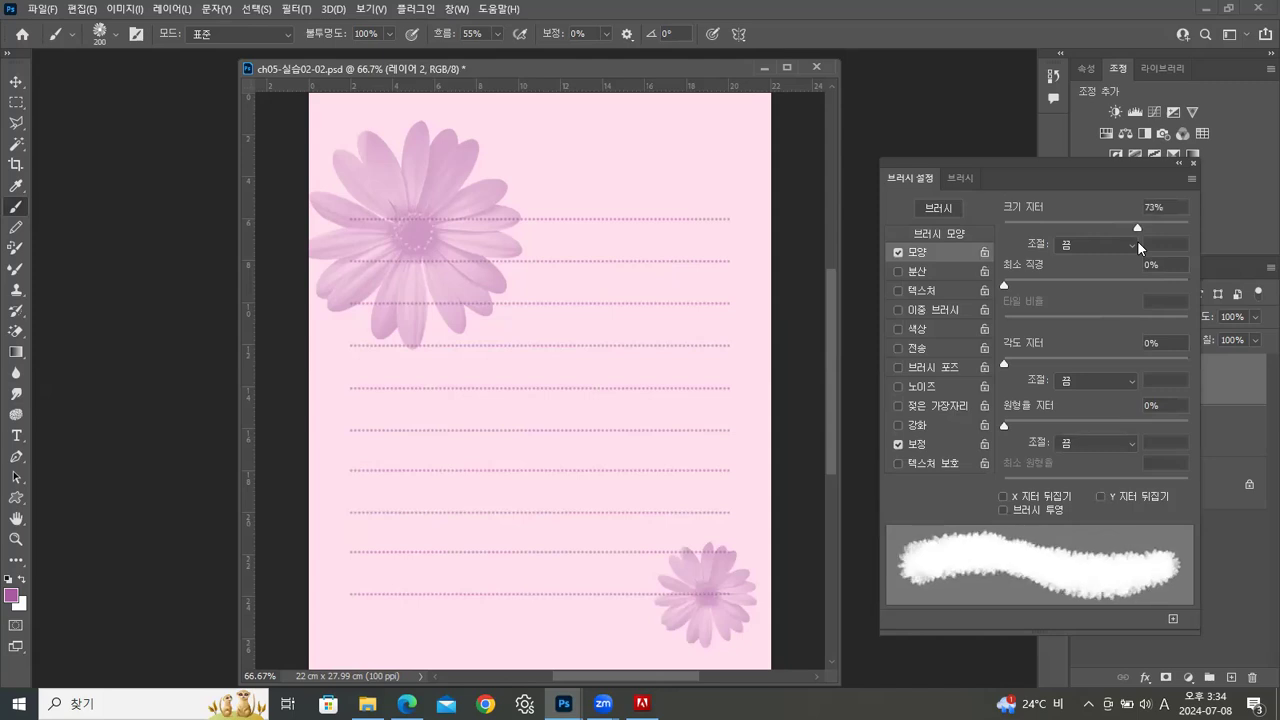
drag(1006, 362, 1080, 366)
click(947, 231)
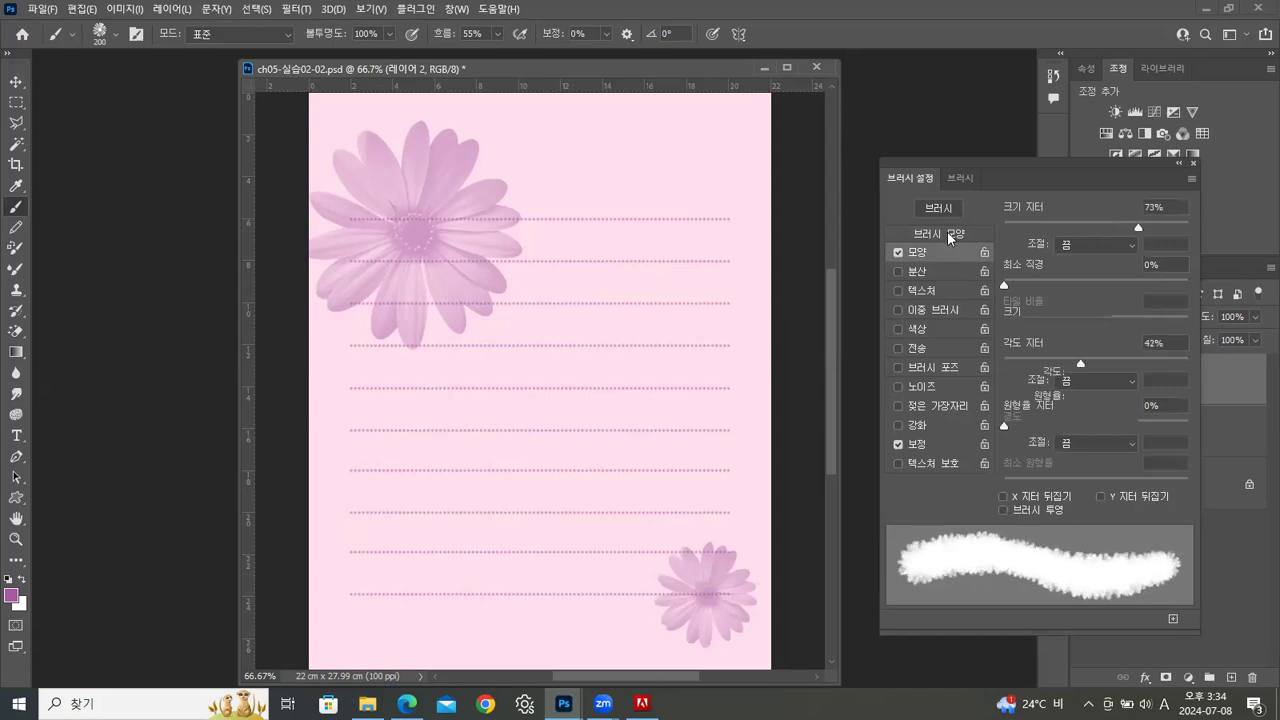
mouse_move(1011, 475)
mouse_down()
mouse_move(1149, 488)
mouse_move(1136, 486)
mouse_up()
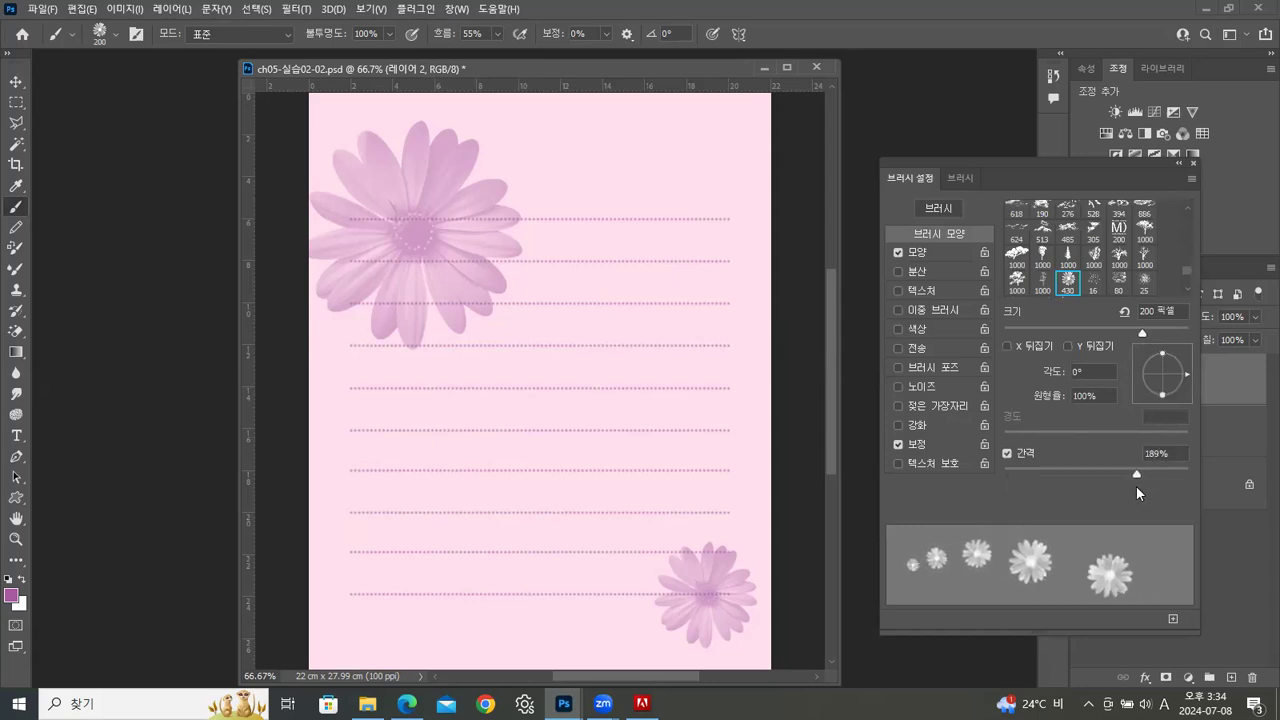
Enable scattering at 622% with a count of 6, and turn on color dynamics with 100% foreground/background jitter
click(918, 271)
drag(1003, 293, 1034, 293)
drag(1009, 232, 1116, 240)
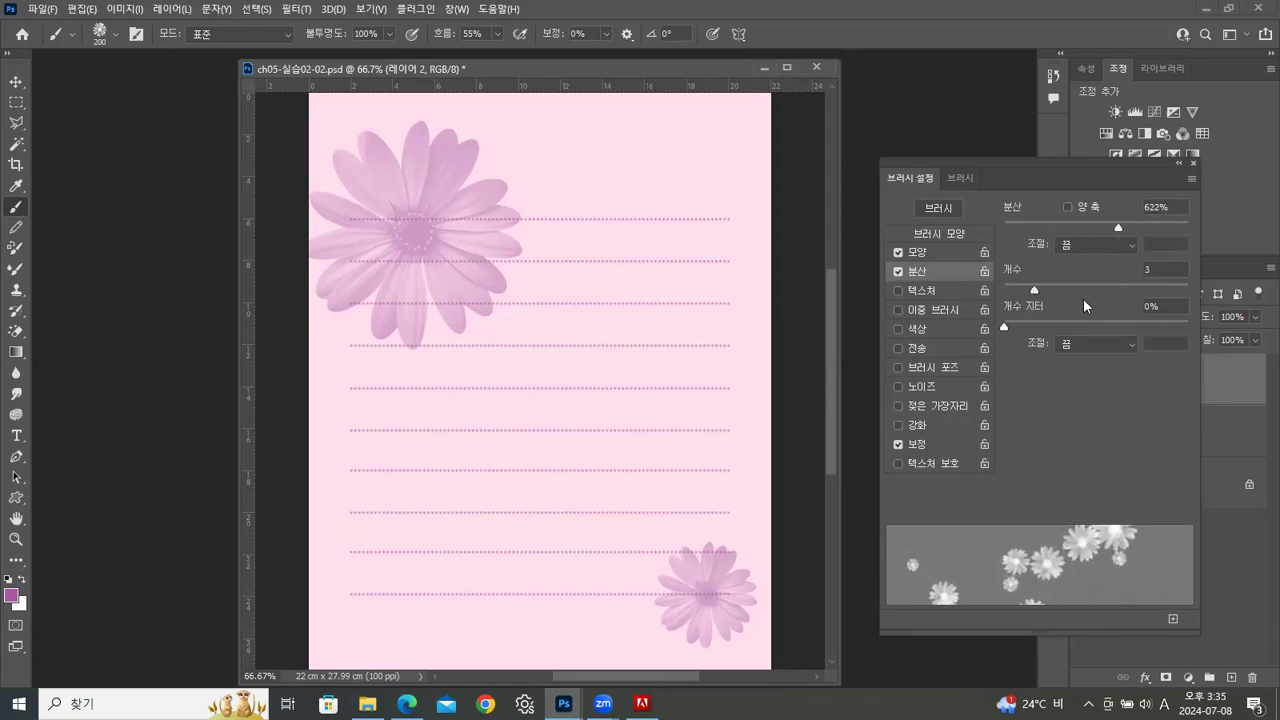
mouse_move(1035, 292)
mouse_down()
mouse_move(1080, 293)
mouse_move(1066, 291)
mouse_up()
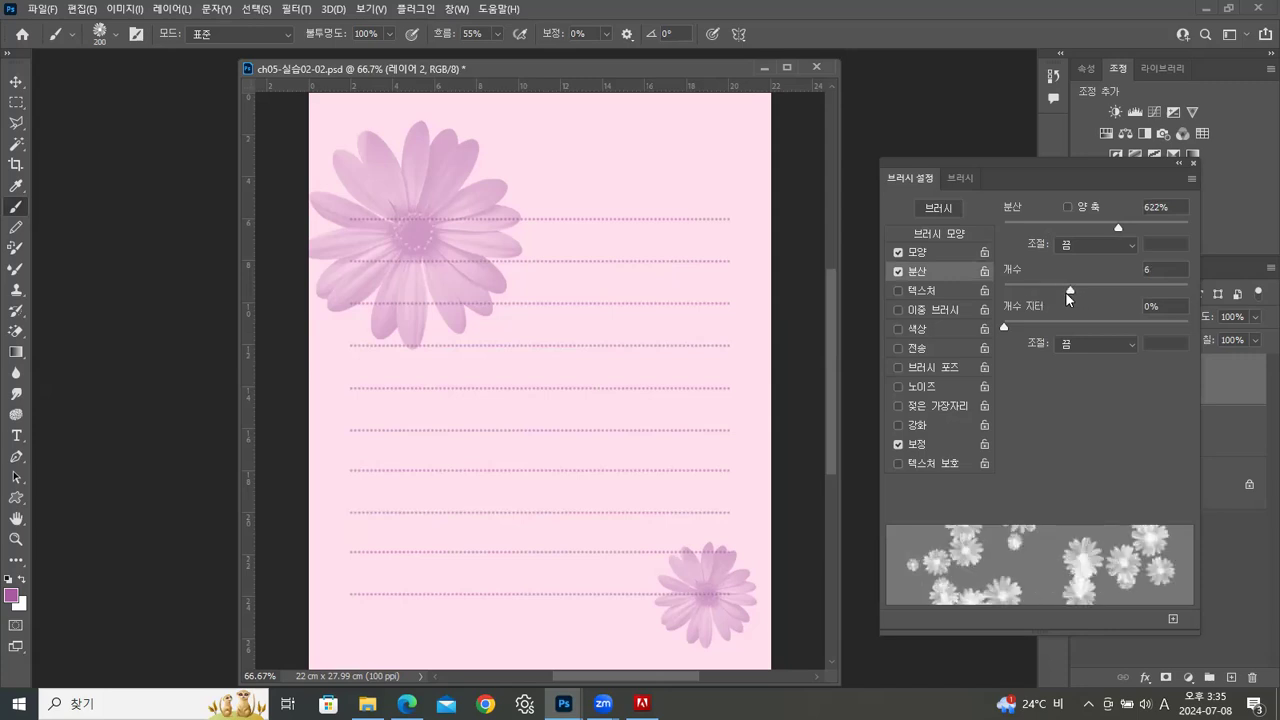
click(898, 329)
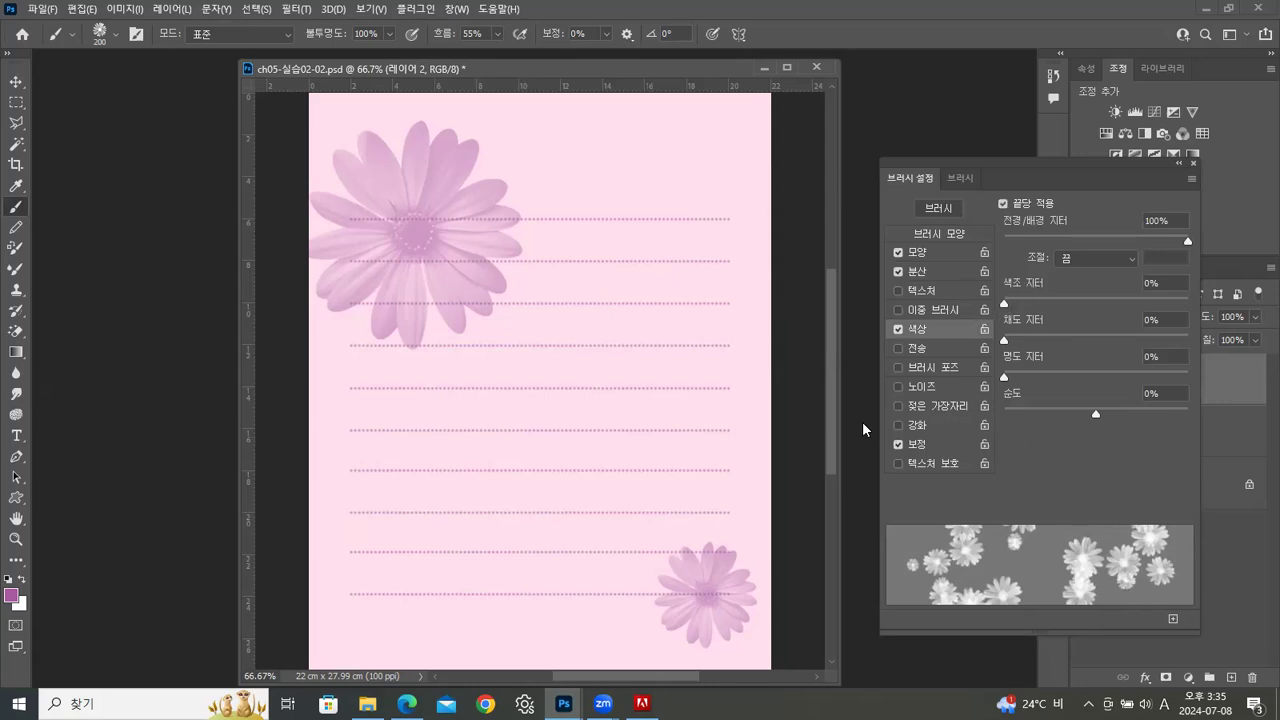
Paint scattered flowers of varying size and color over the middle, lower and upper-right areas of the page on 레이어 2
click(397, 473)
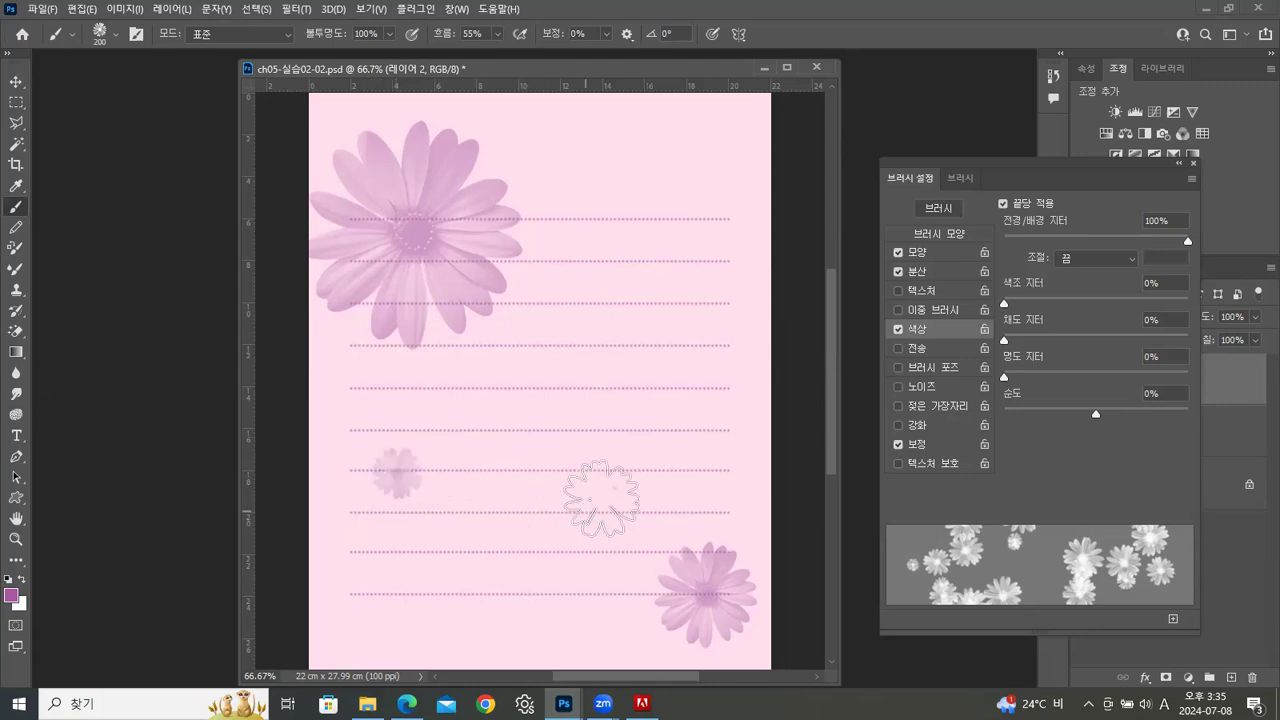
click(517, 499)
click(718, 415)
click(457, 598)
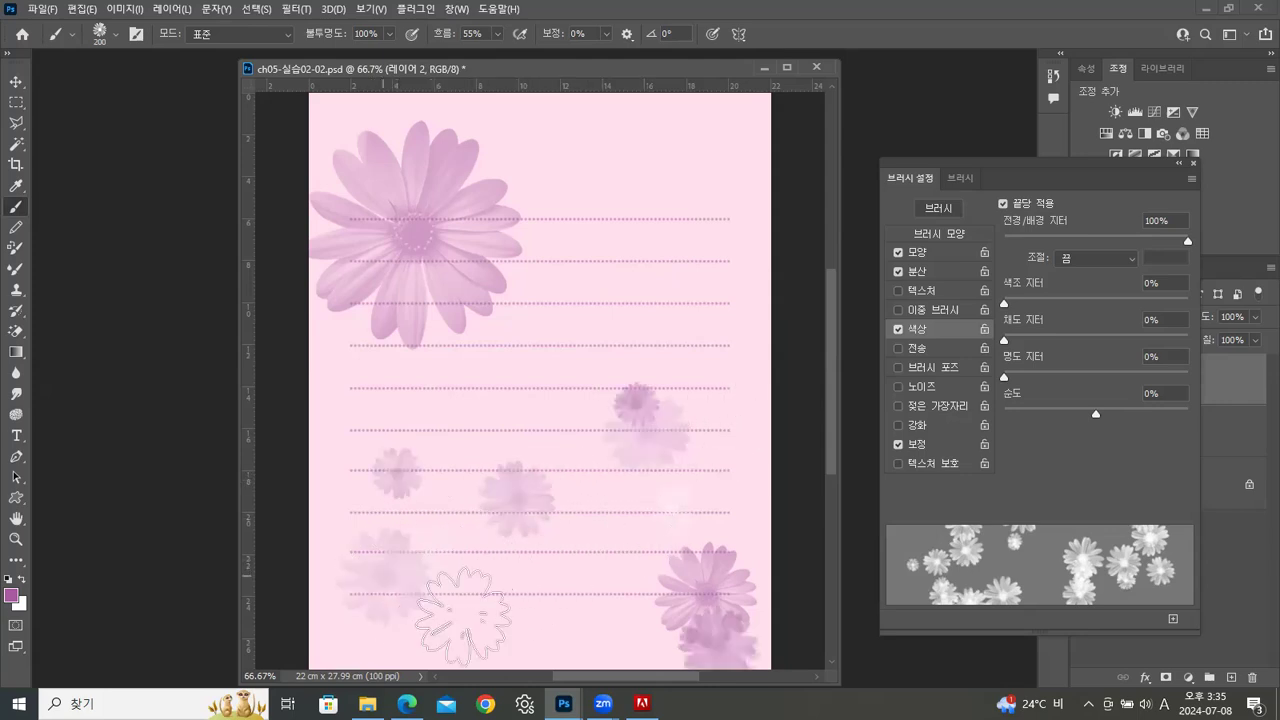
mouse_move(567, 411)
mouse_down()
mouse_move(655, 244)
mouse_move(693, 245)
mouse_move(701, 387)
mouse_move(672, 514)
mouse_move(639, 551)
mouse_move(529, 618)
mouse_up()
click(505, 620)
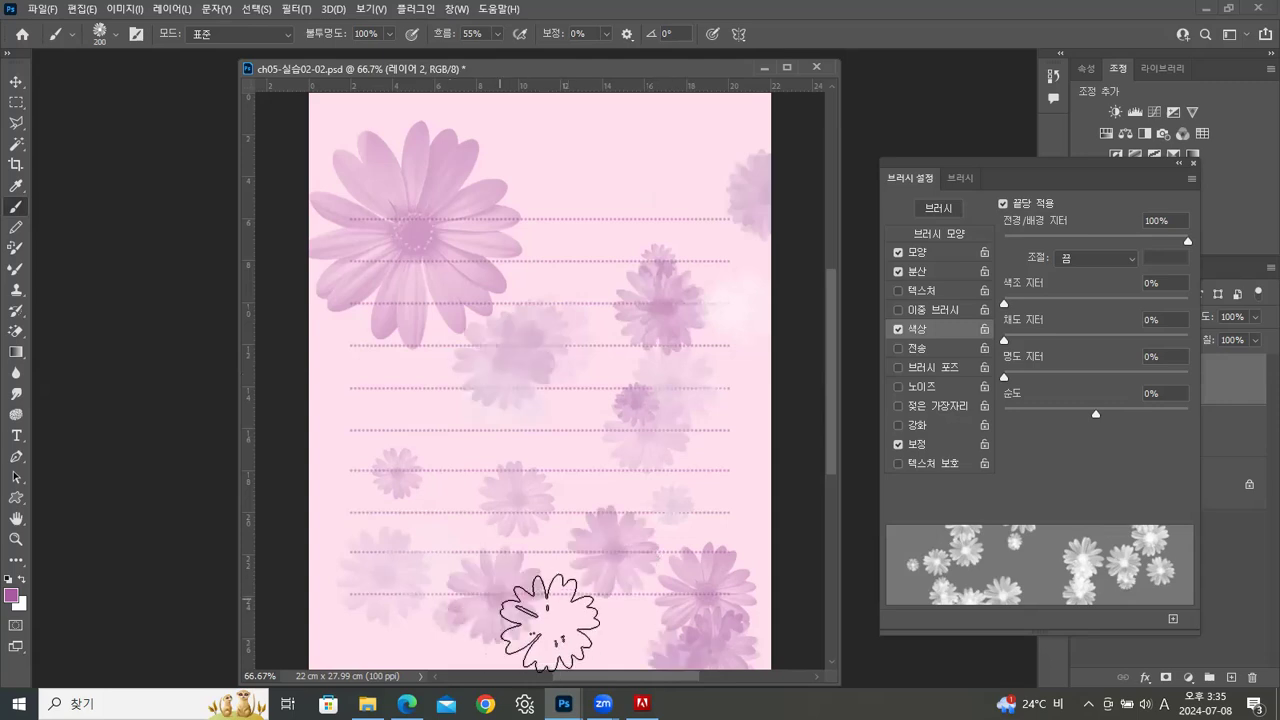
click(606, 138)
click(683, 131)
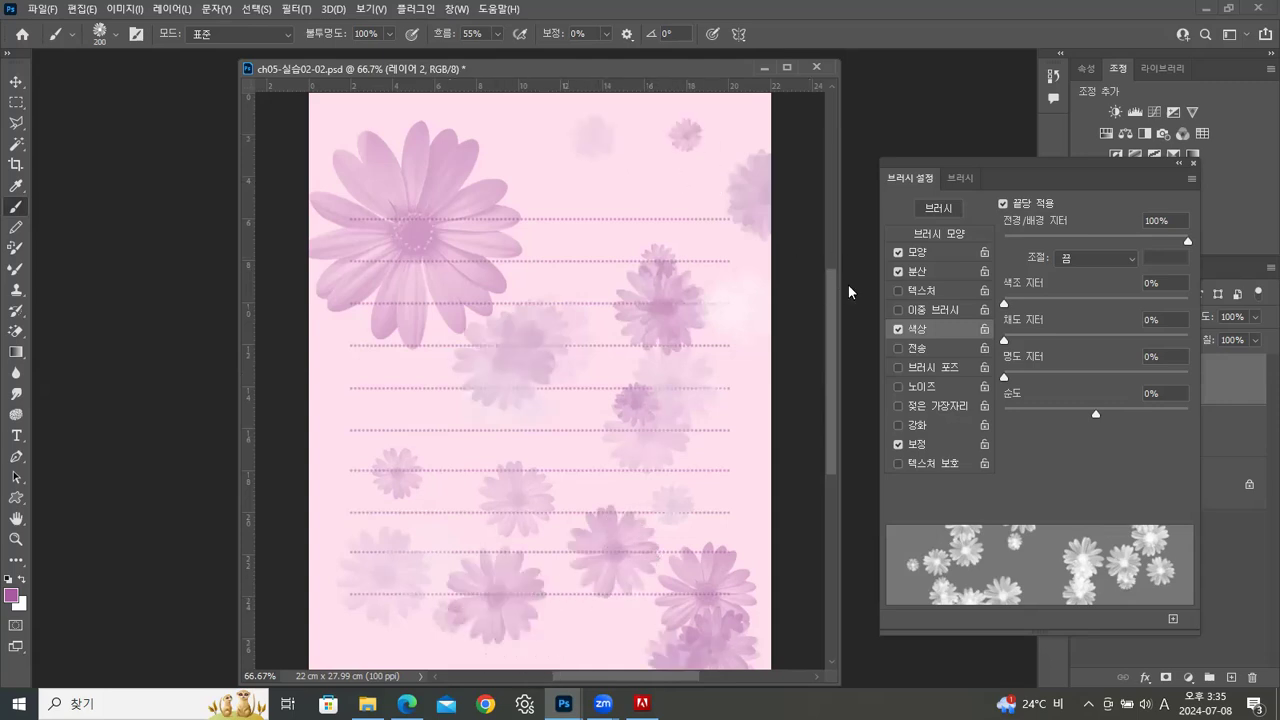
Close the brush settings and move 레이어 1 above 레이어 2 so the dotted lines lie over the flowers
click(1192, 162)
drag(1199, 460, 1193, 380)
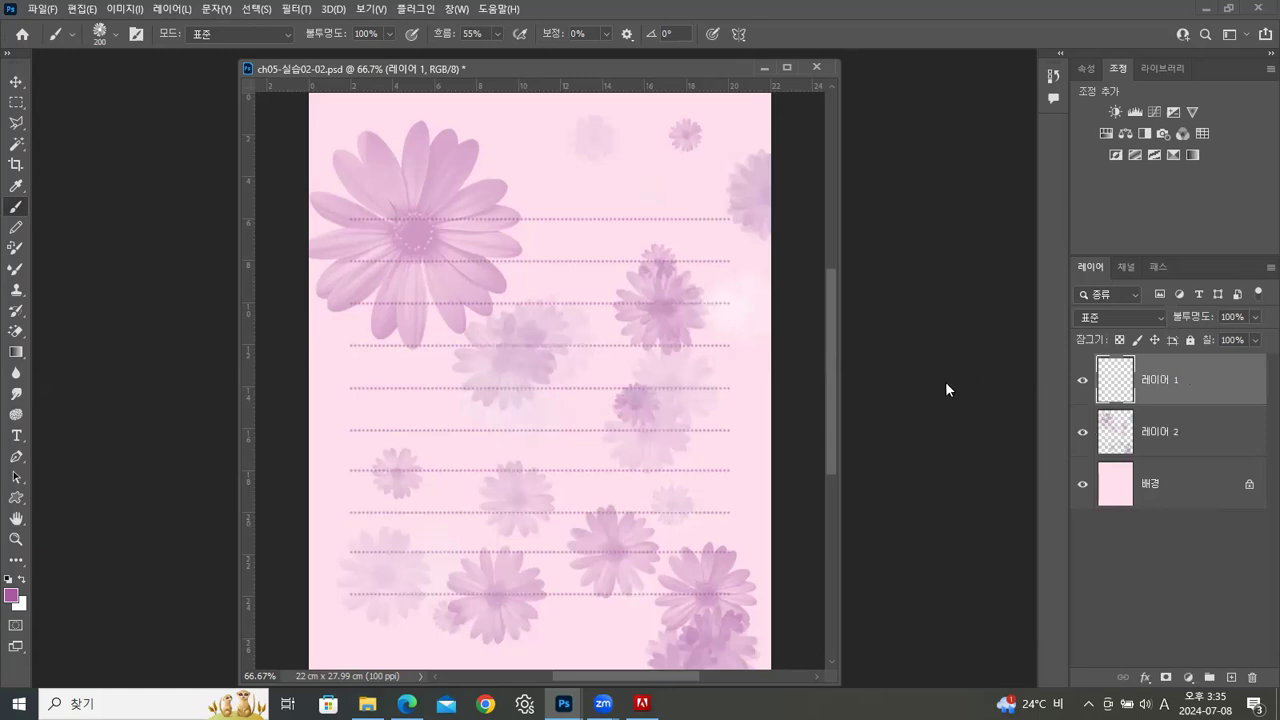
mouse_move(837, 430)
mouse_down()
mouse_move(835, 484)
mouse_move(835, 442)
mouse_up()
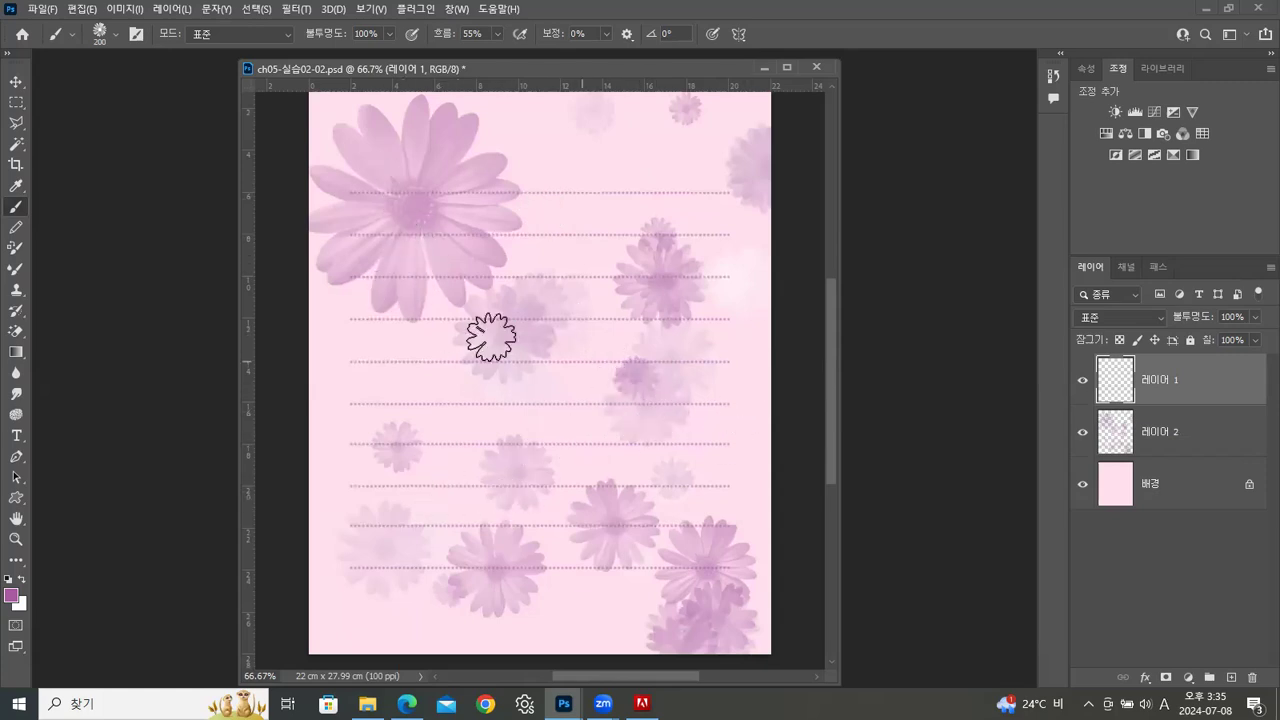
drag(563, 68, 501, 74)
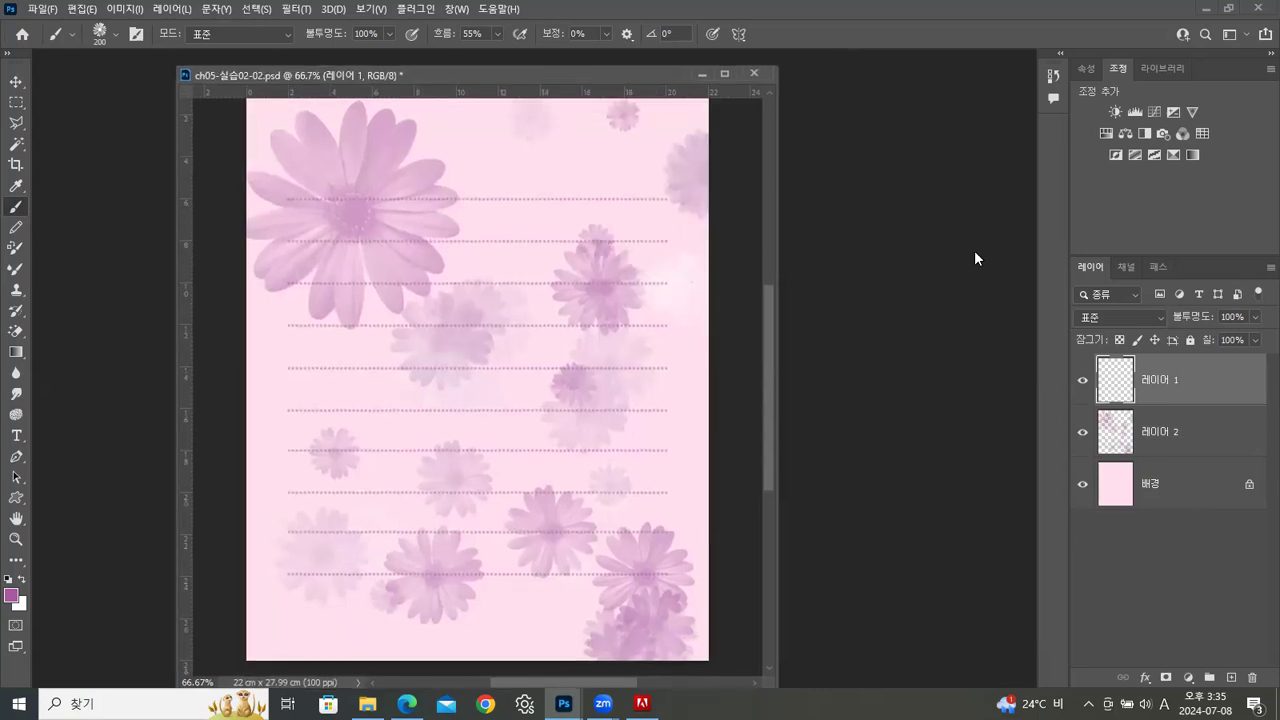
Try the flower brush's spacing at 15%, and set it to 274%
key(F5)
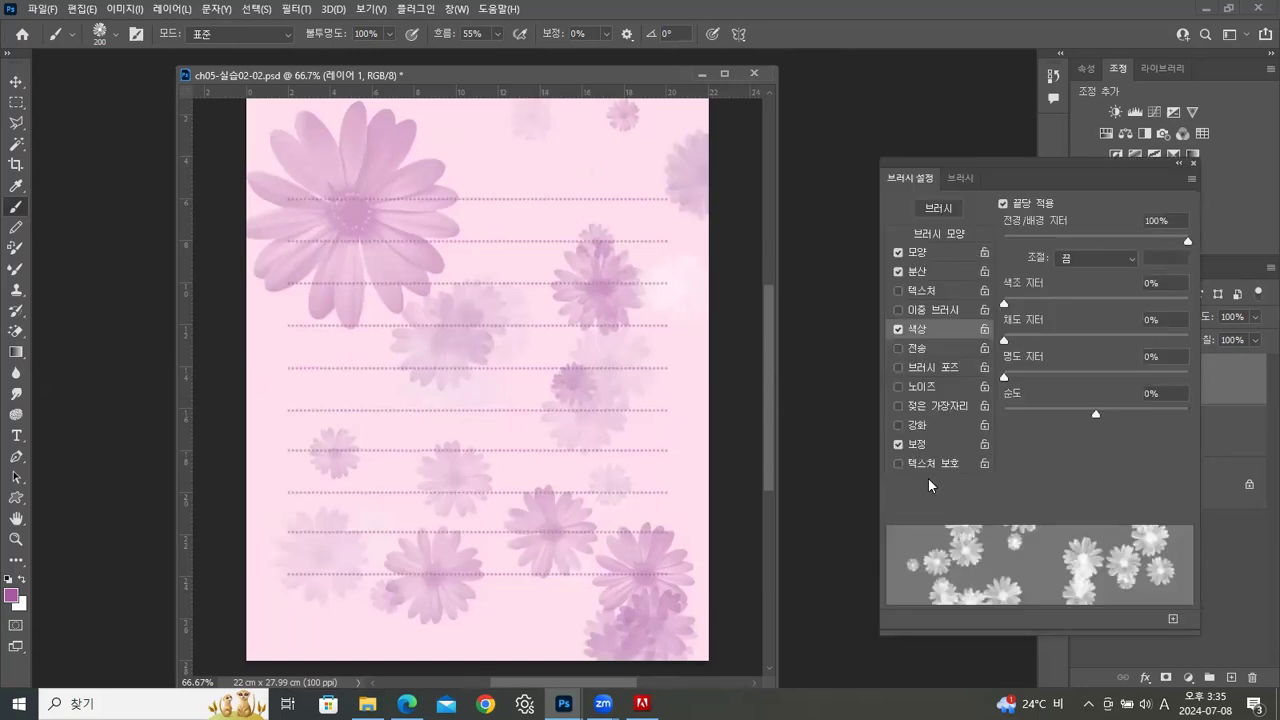
click(946, 236)
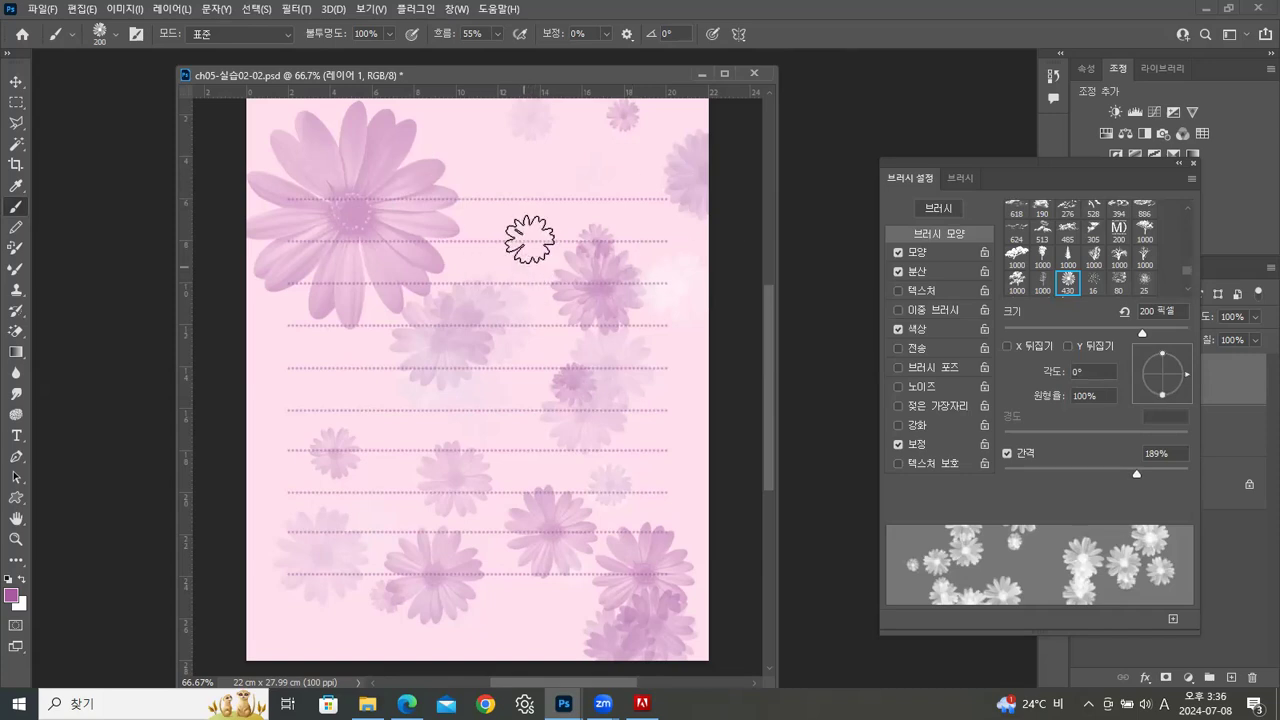
drag(539, 71, 509, 72)
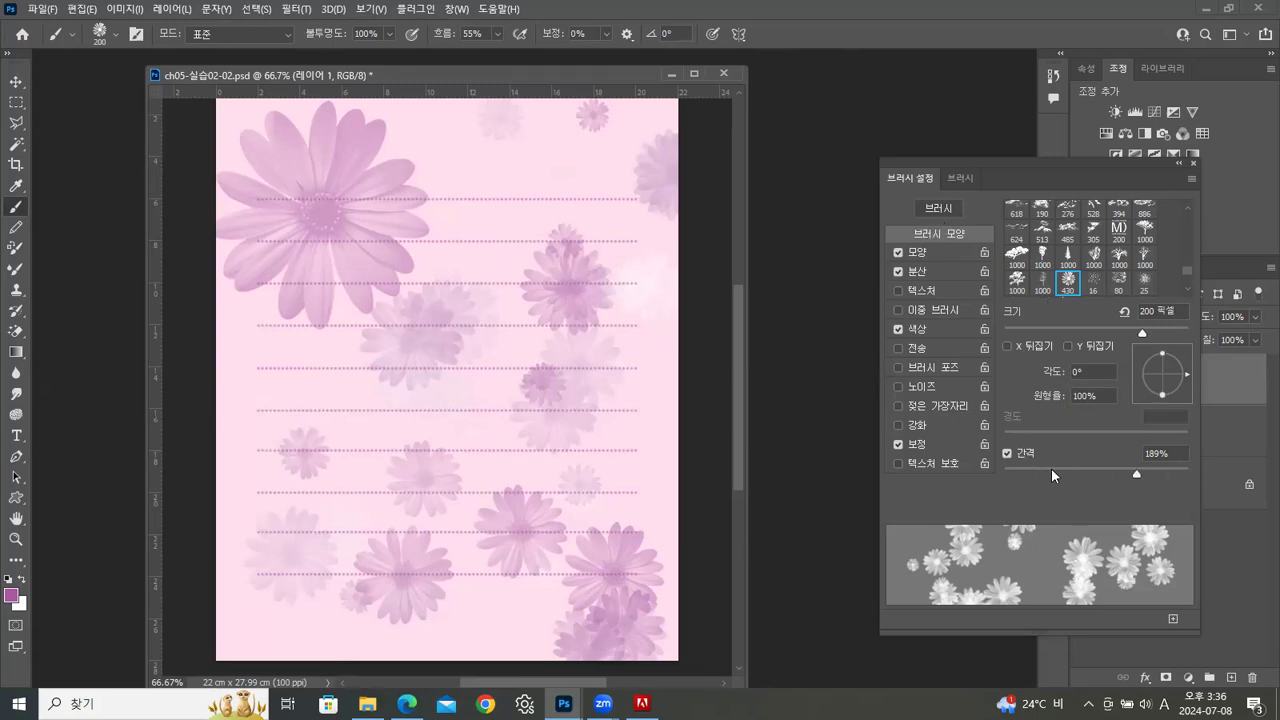
drag(1134, 476, 1016, 478)
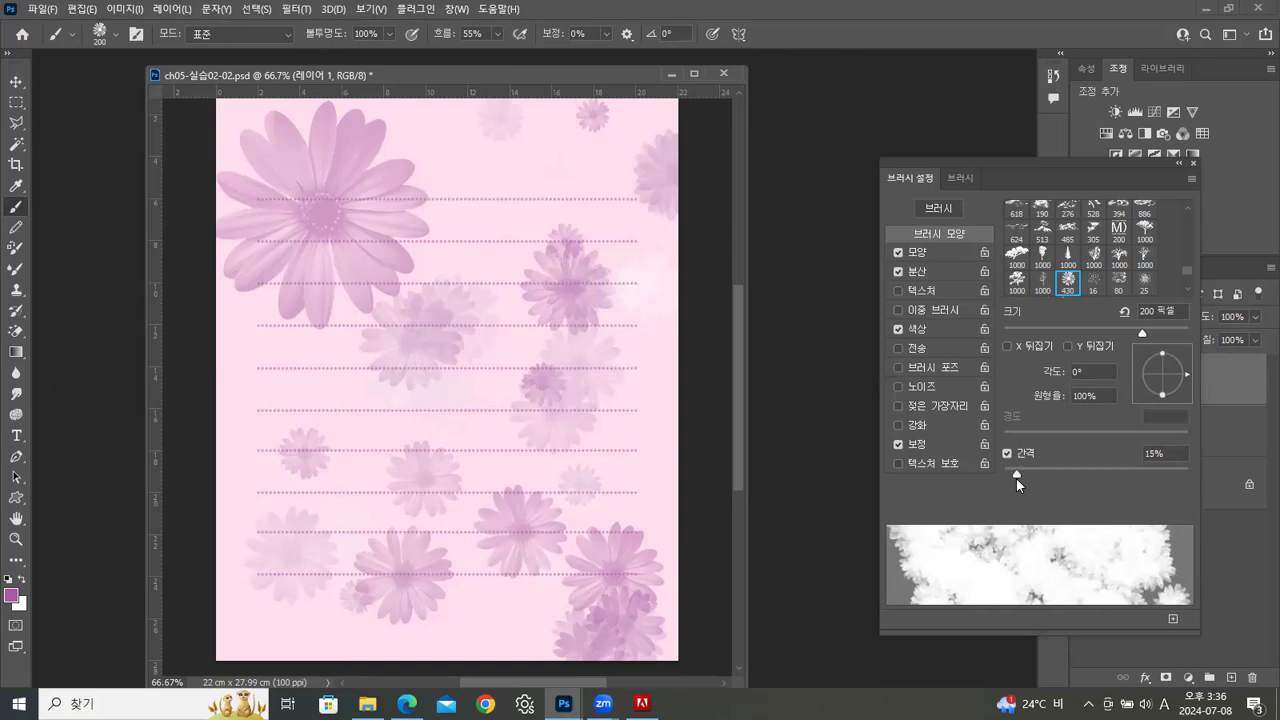
drag(1016, 480, 1147, 490)
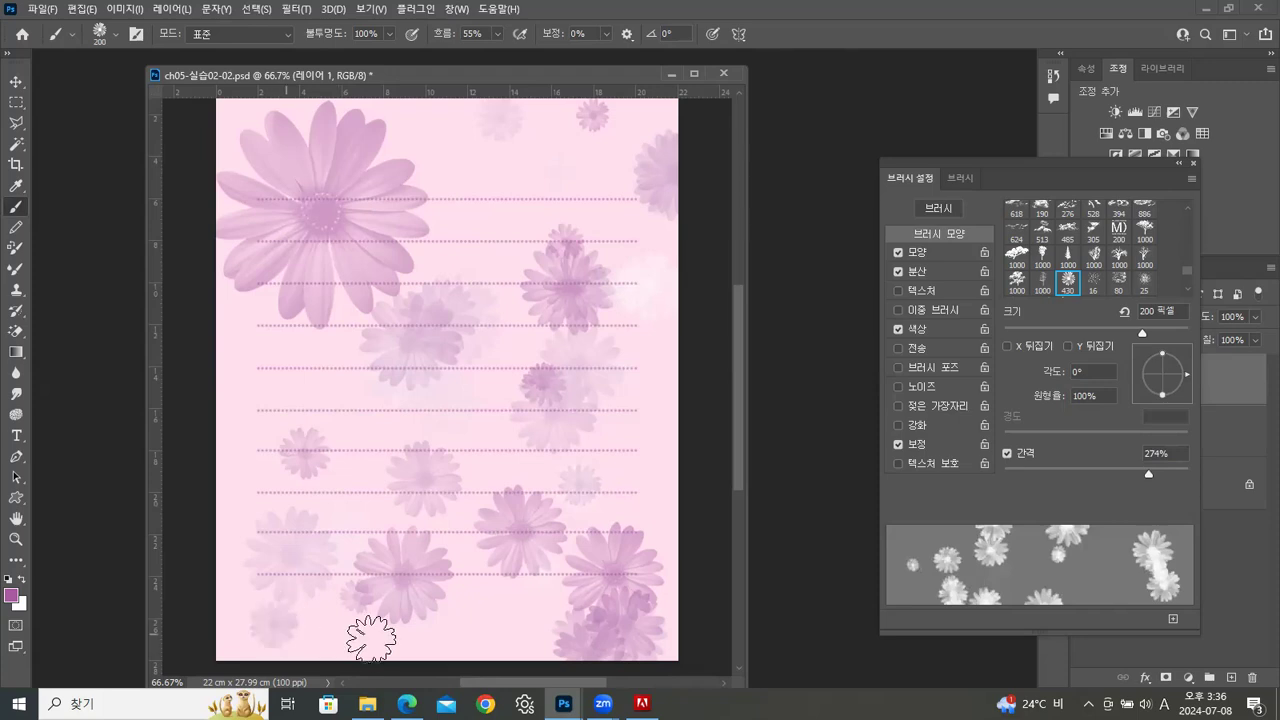
Paint a stroke of scattered flowers along the page's lower edge and close the brush settings
drag(236, 635, 674, 657)
key(ctrl+z)
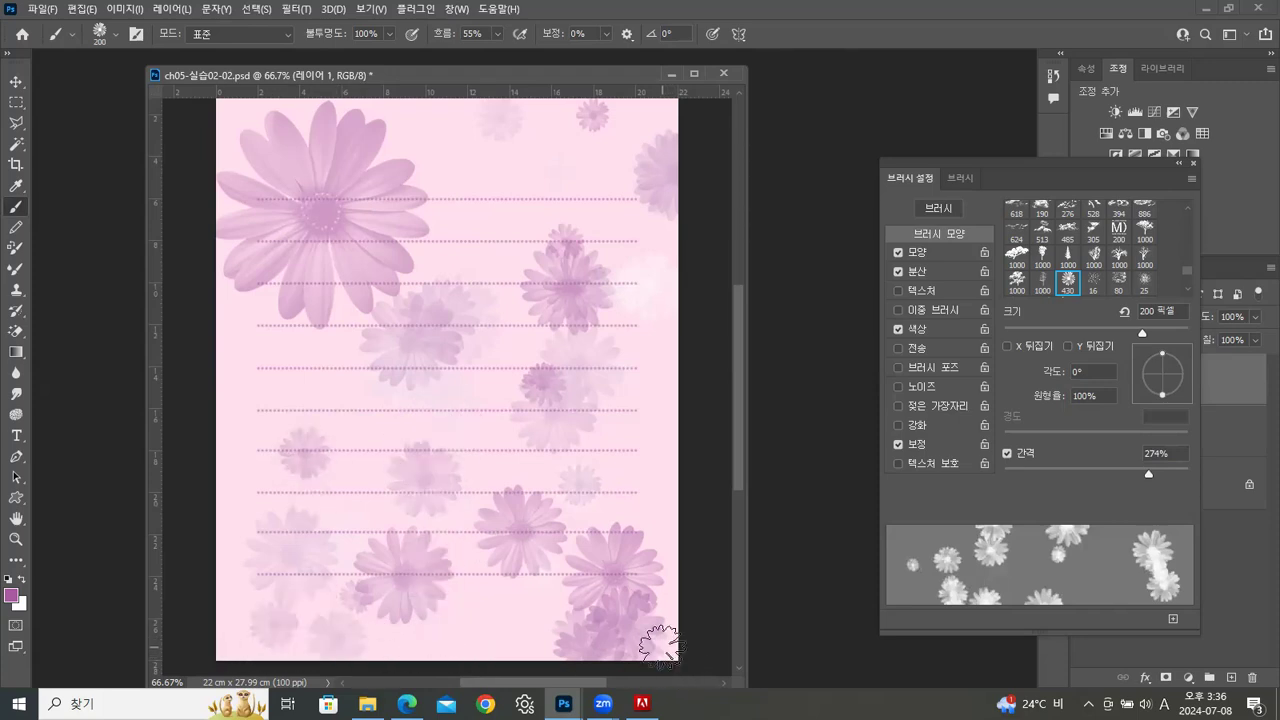
click(1193, 162)
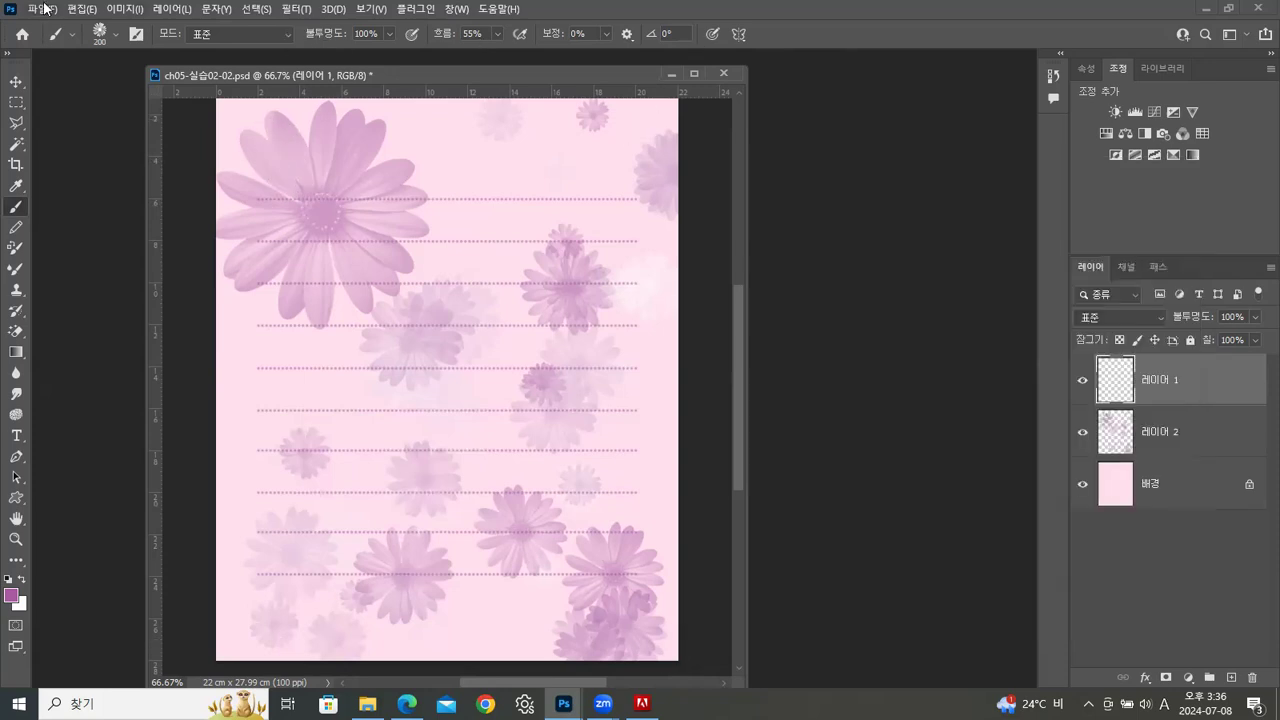
Save the letter paper under the new name 20240708_01.psd in the photoshop > 실습 folder and close the document
click(45, 9)
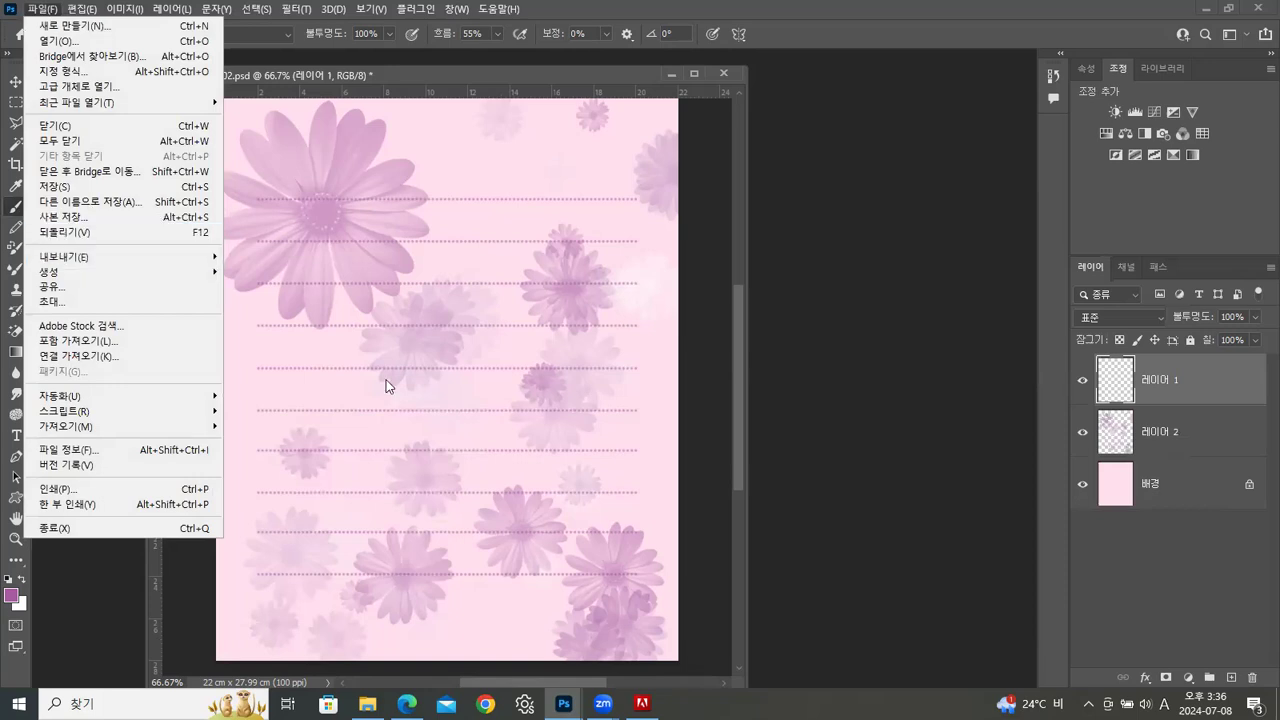
click(57, 202)
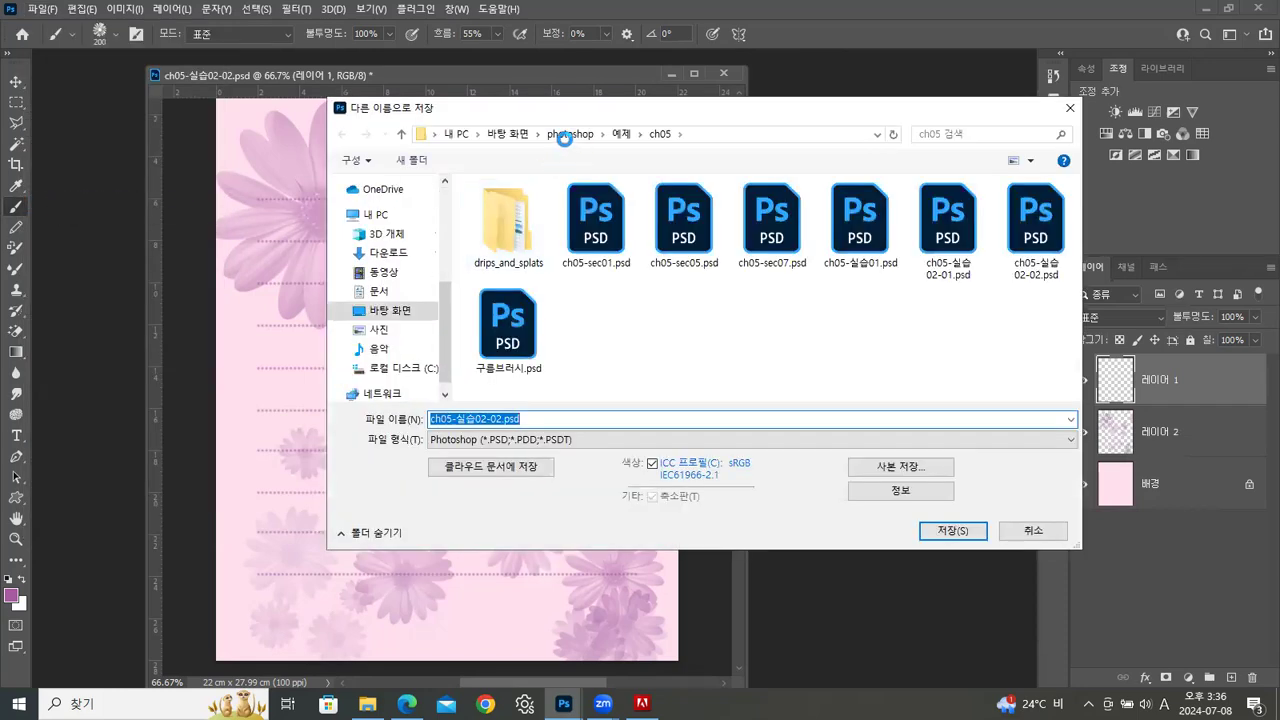
click(566, 134)
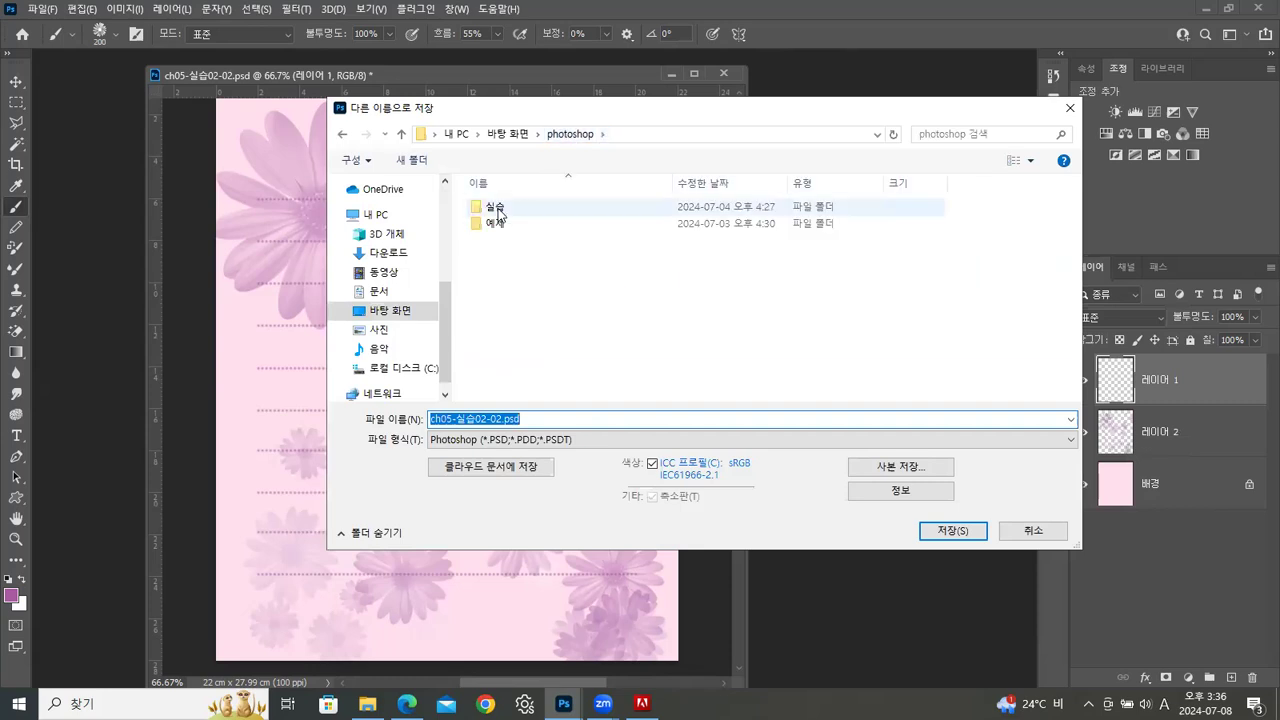
click(495, 207)
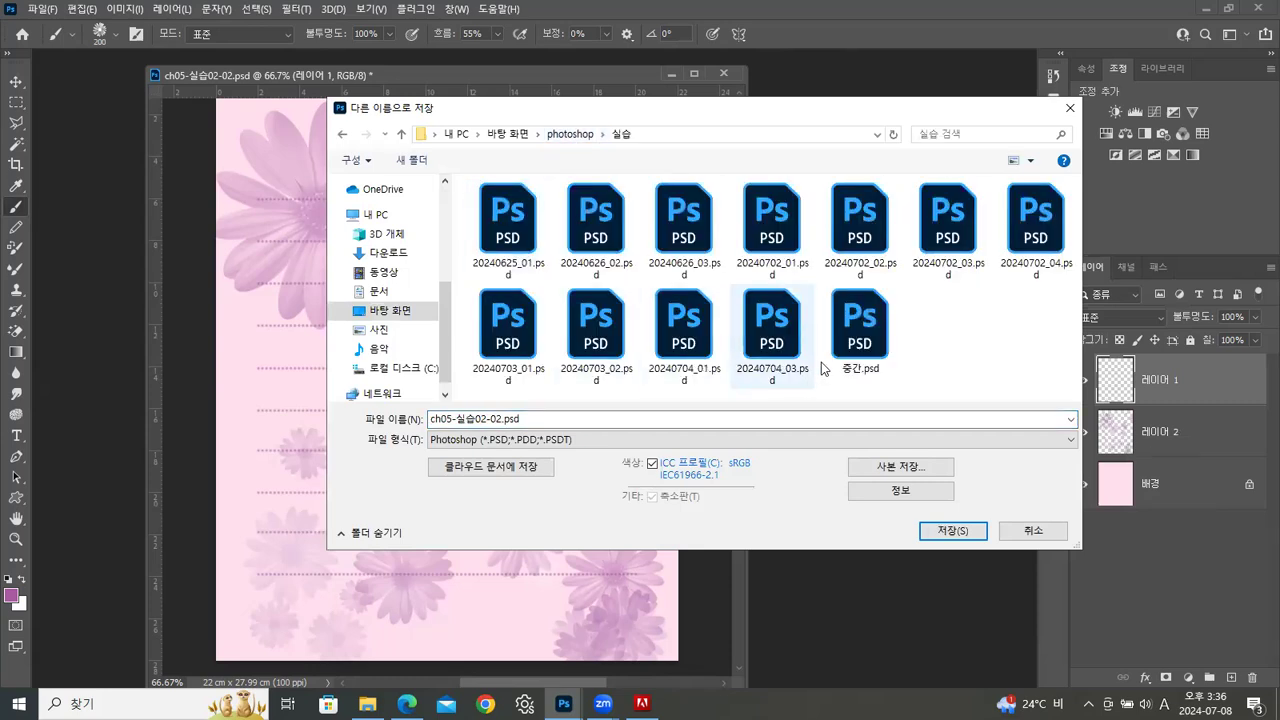
click(521, 376)
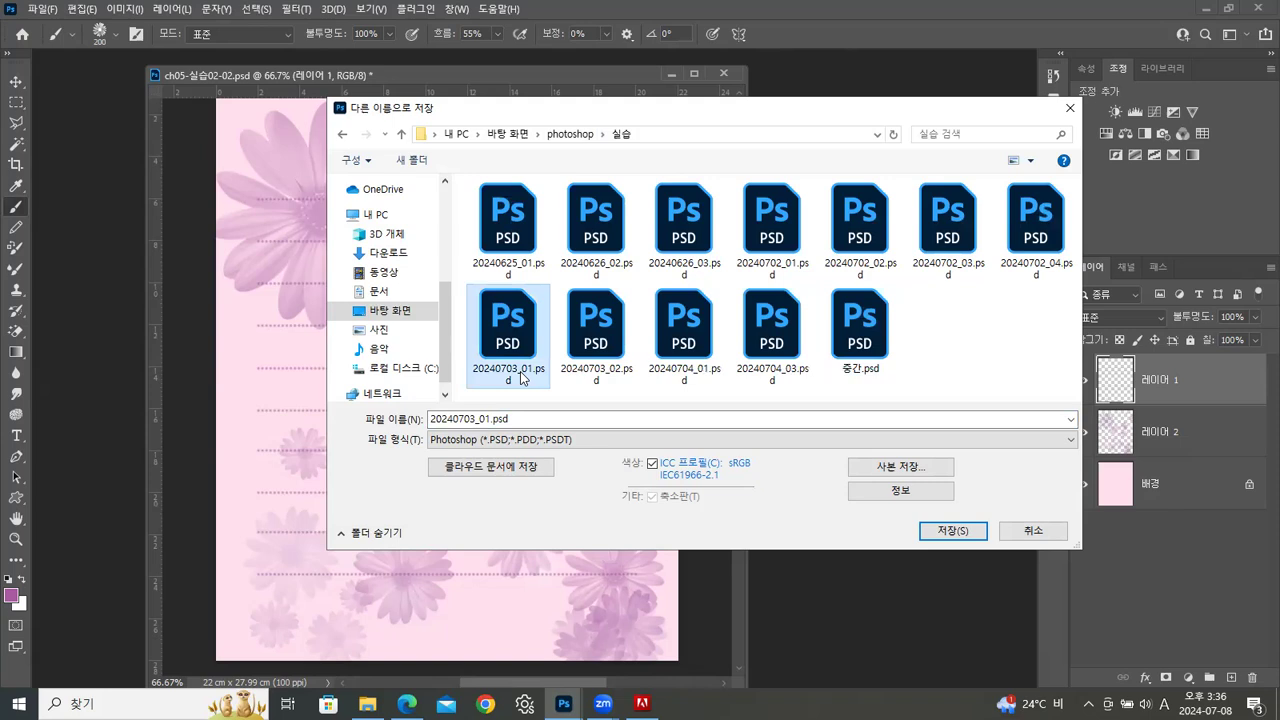
click(475, 420)
click(475, 420)
key(BackSpace)
text(8)
click(962, 530)
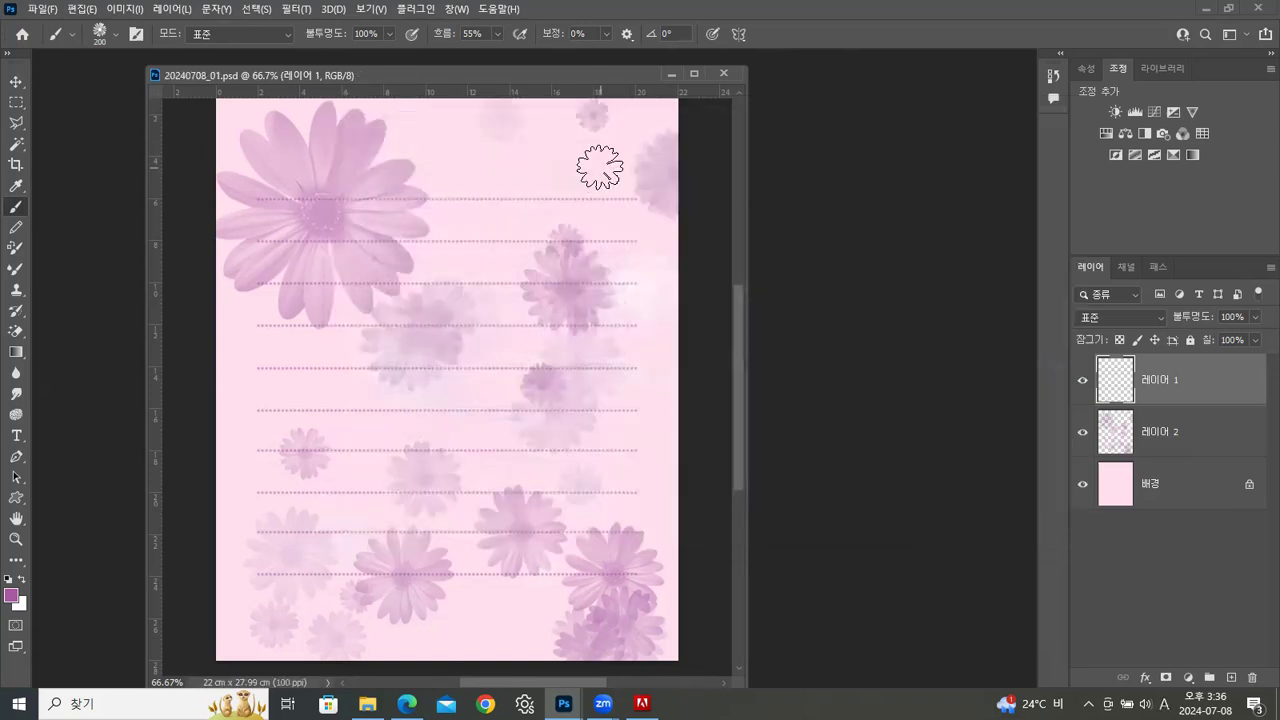
click(15, 82)
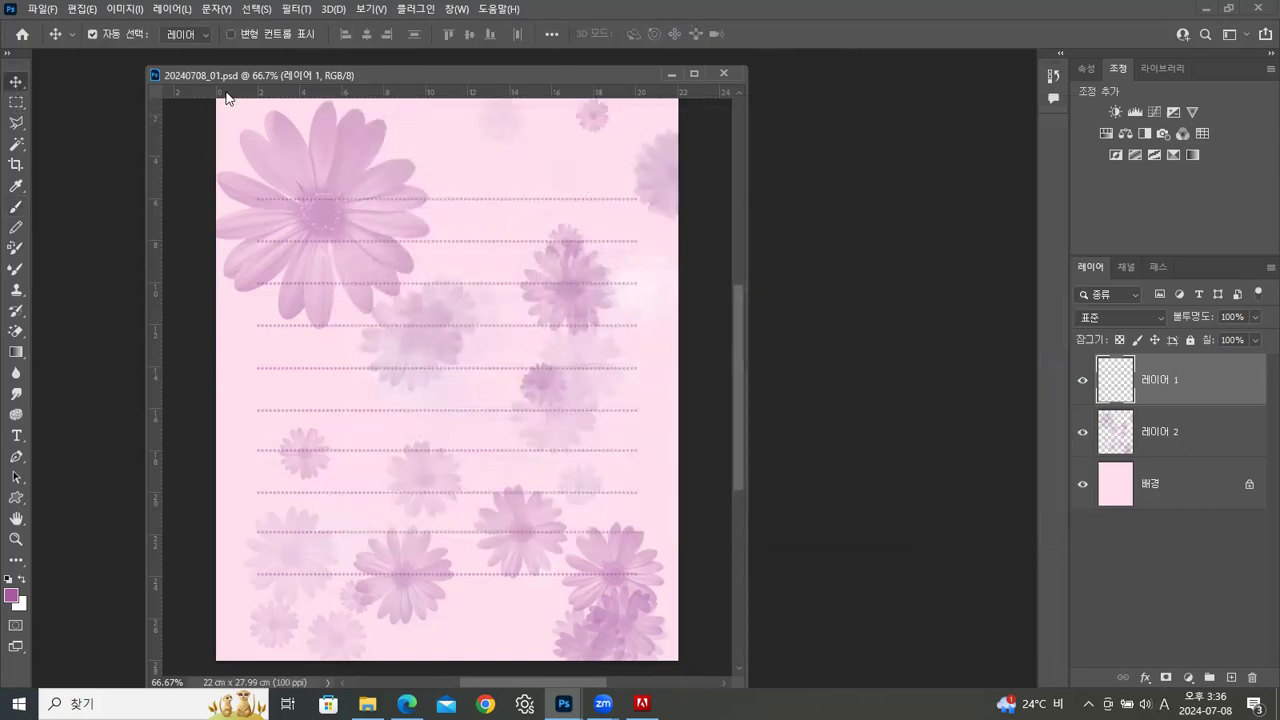
click(724, 73)
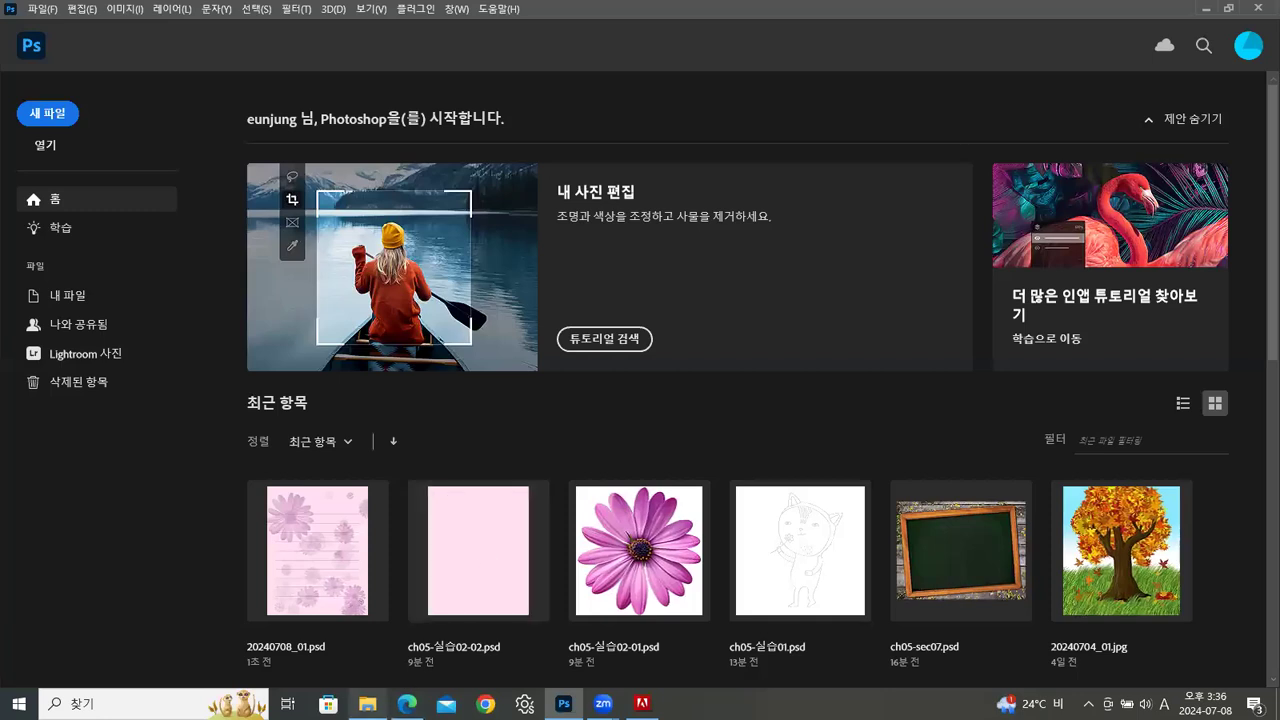
Open 패턴배경.jpg from the ch05 example folder in its own document window
click(367, 703)
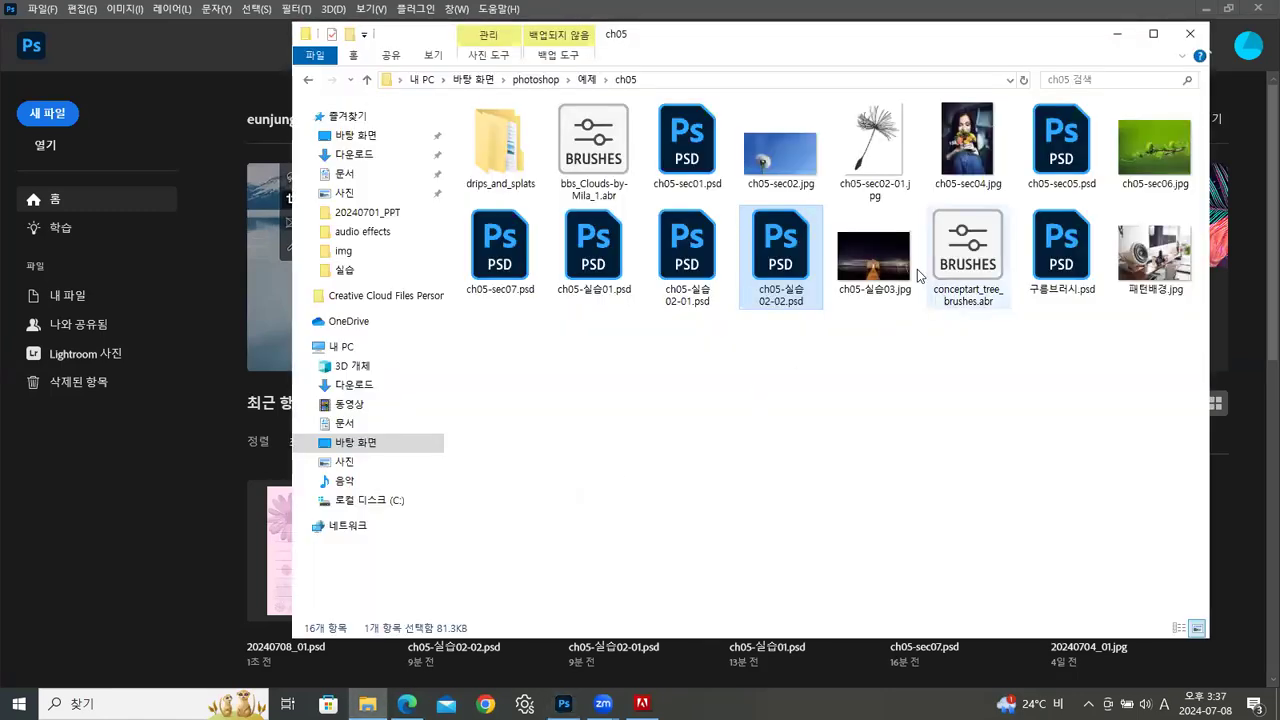
click(874, 258)
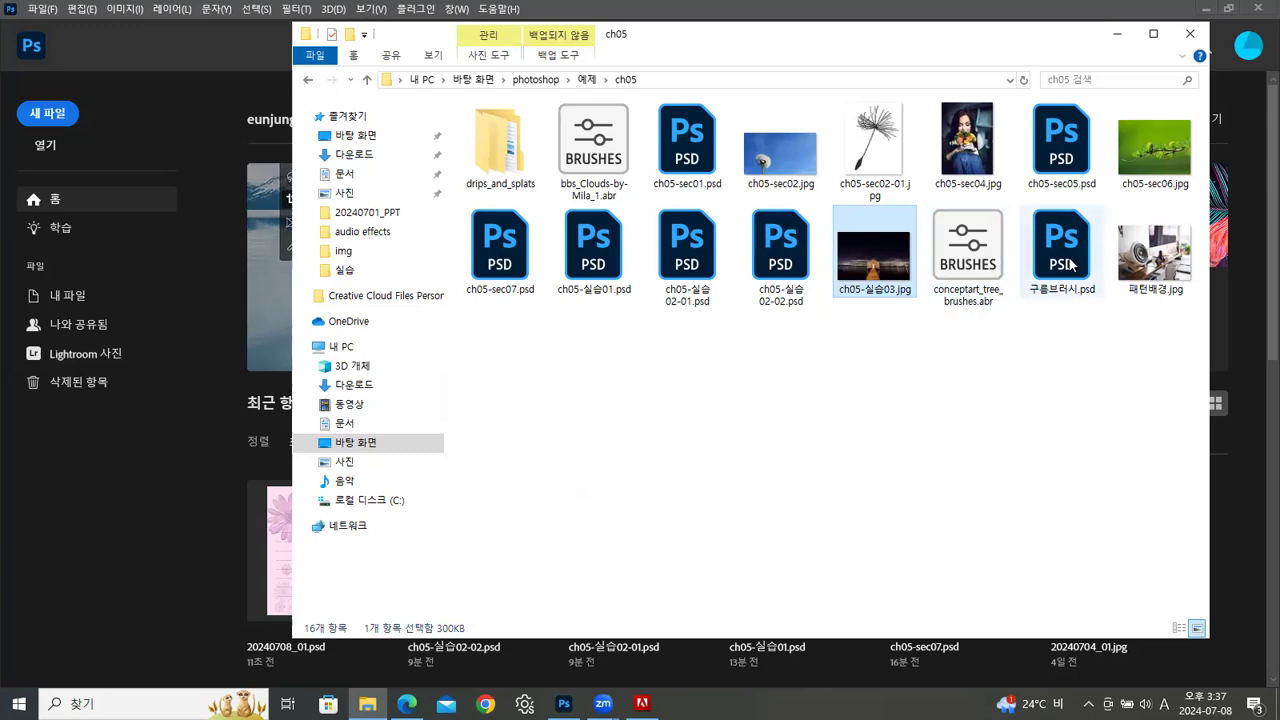
click(1155, 258)
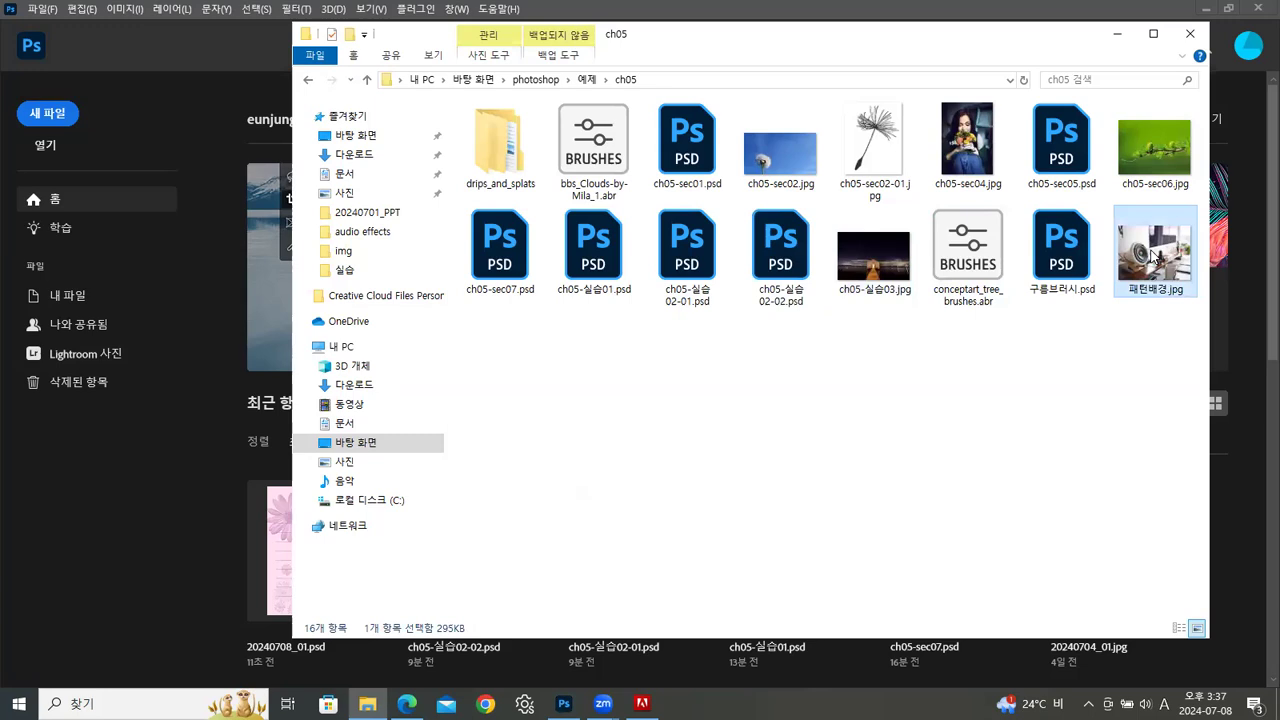
drag(1156, 254, 137, 547)
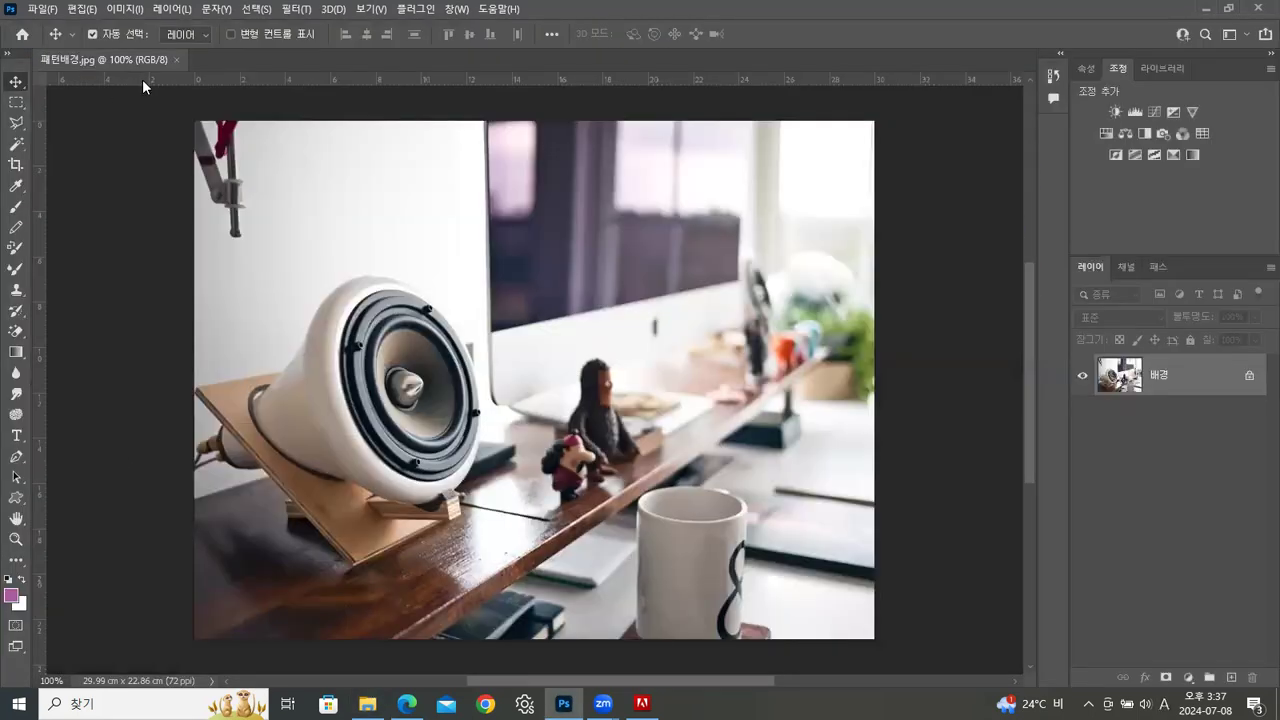
drag(140, 60, 489, 77)
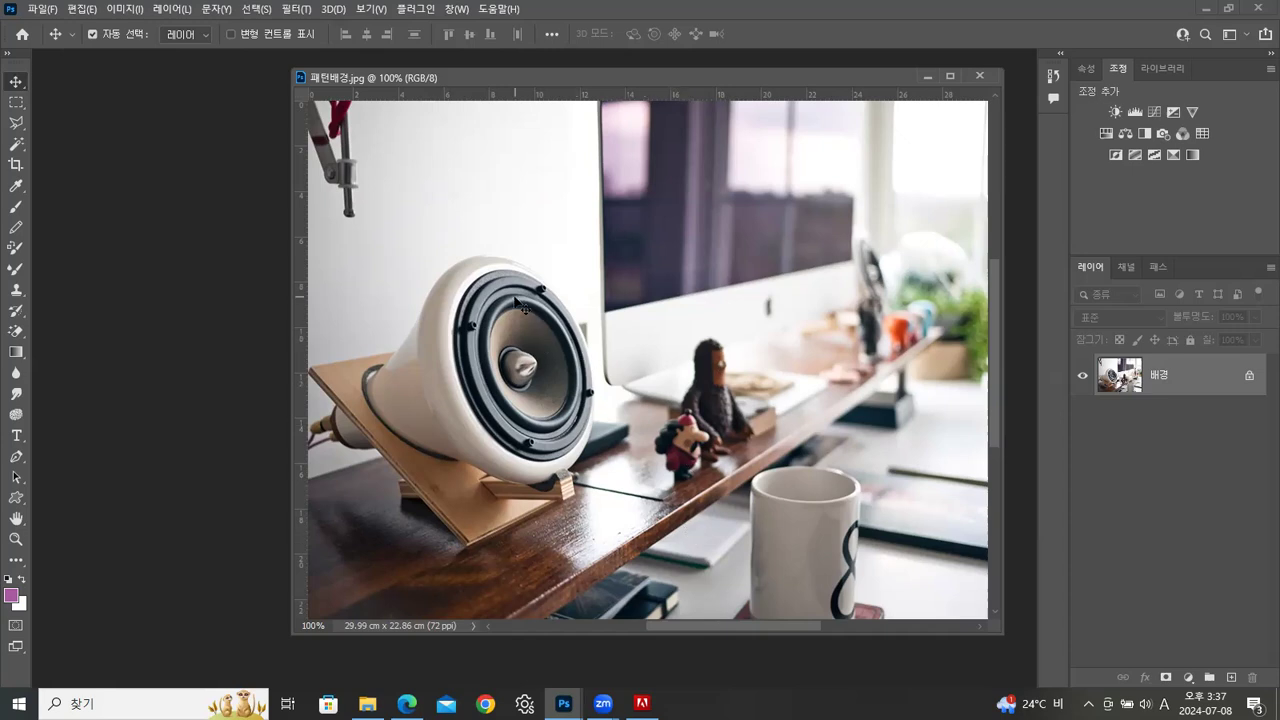
Create a 50 x 50 pixel document at 72 ppi with a transparent background and separate it into its own window beside the photo
key(ctrl+n)
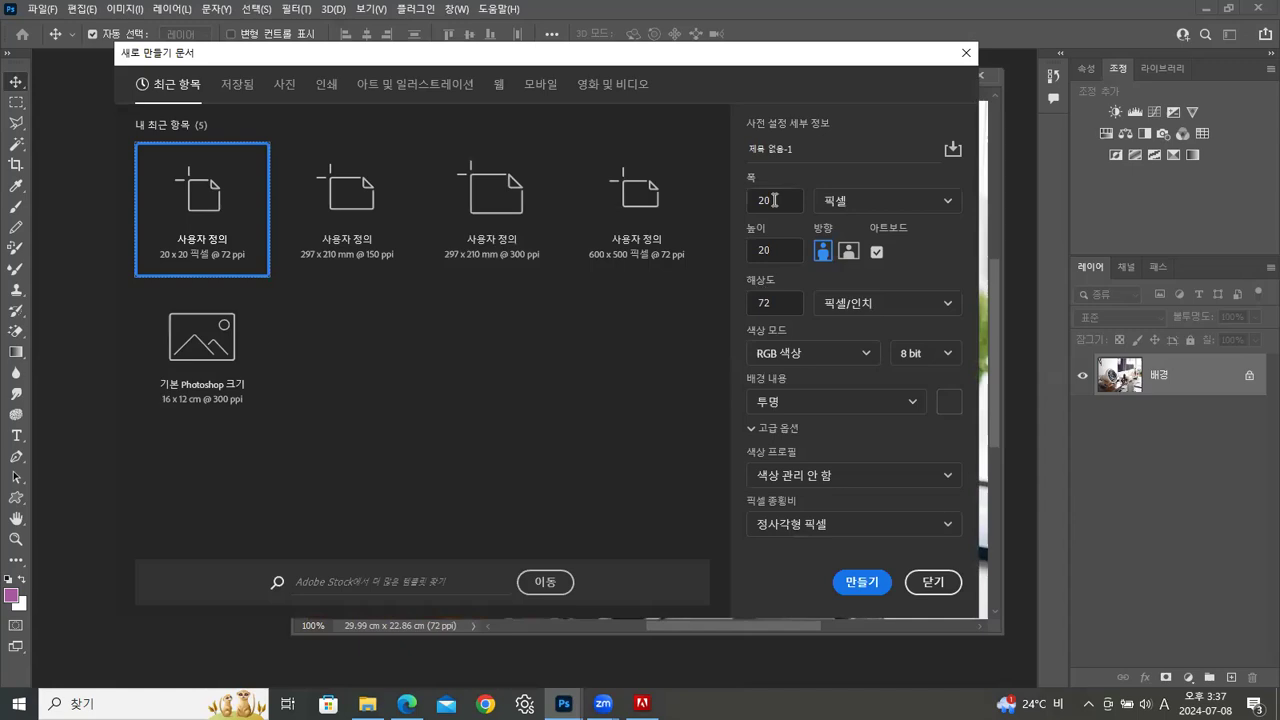
text(1)
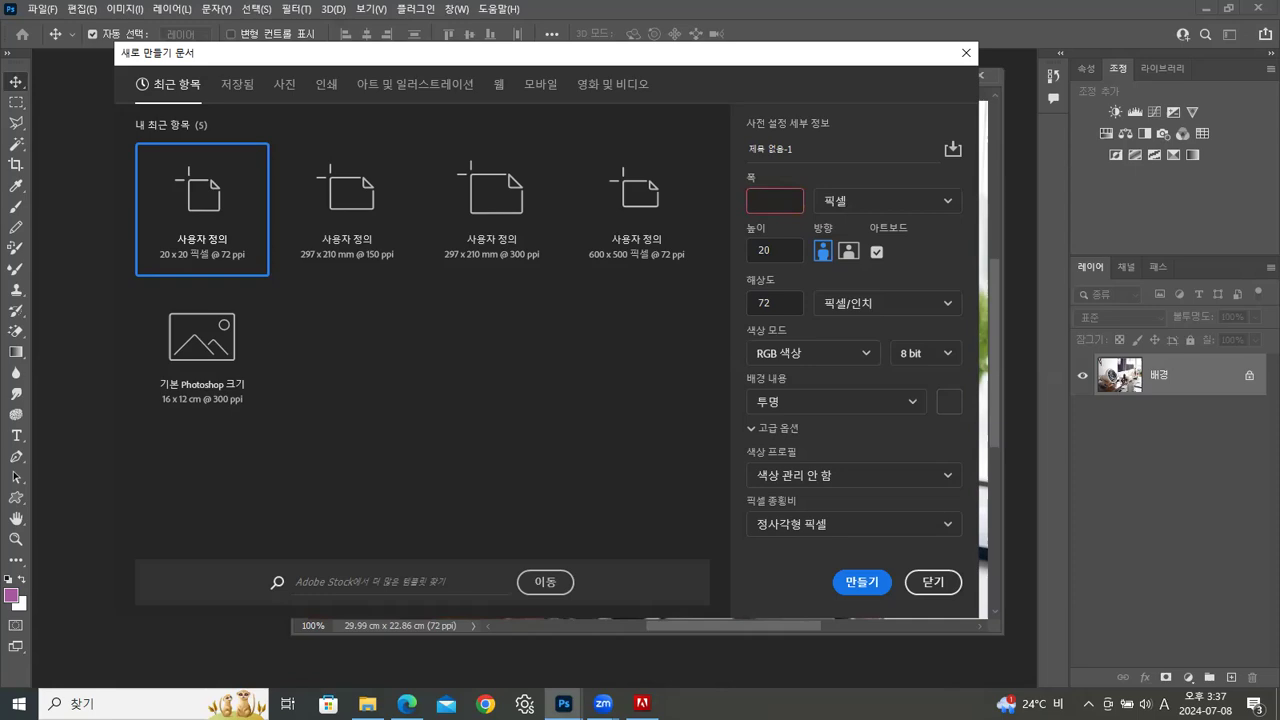
key(Tab)
text(50)
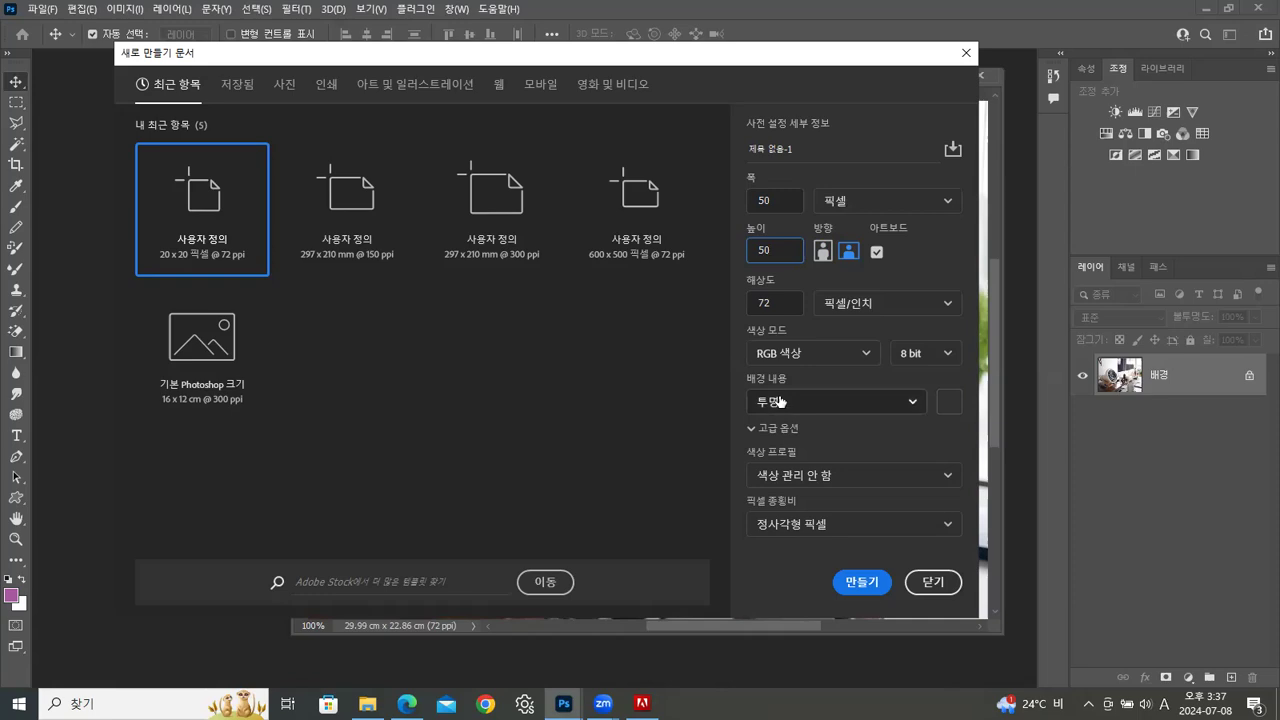
click(860, 581)
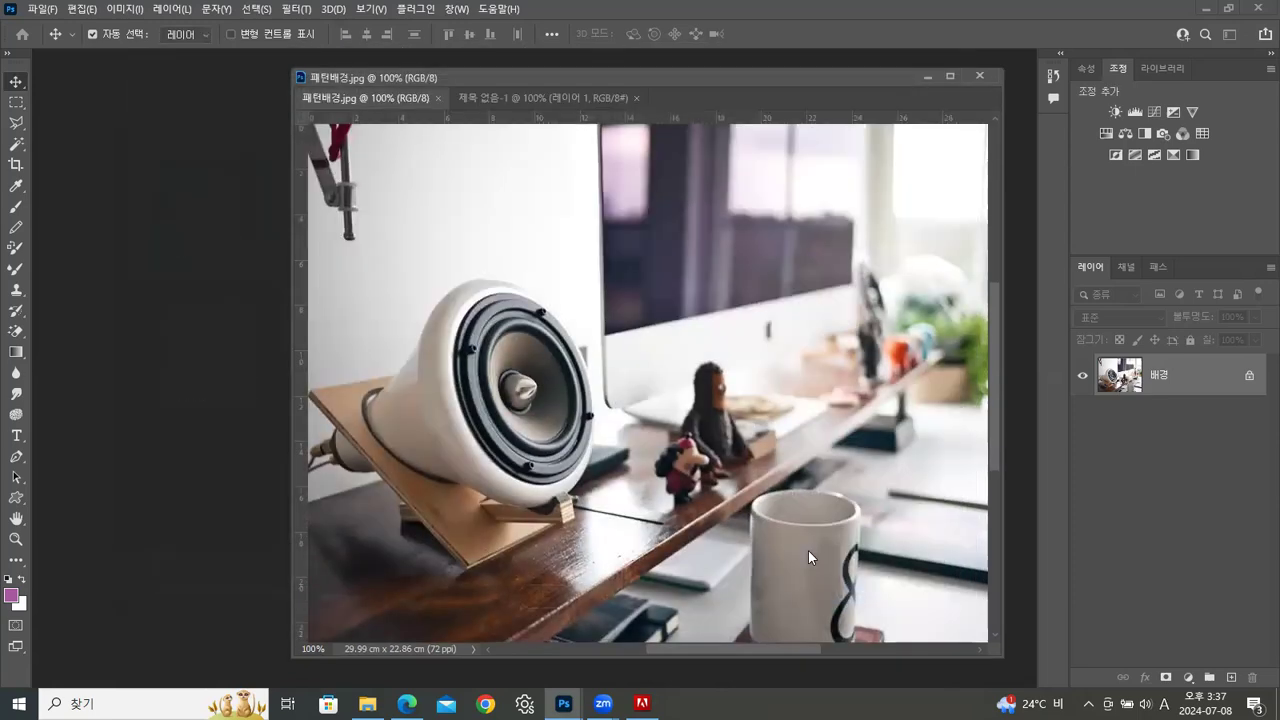
drag(356, 97, 145, 150)
drag(405, 181, 915, 551)
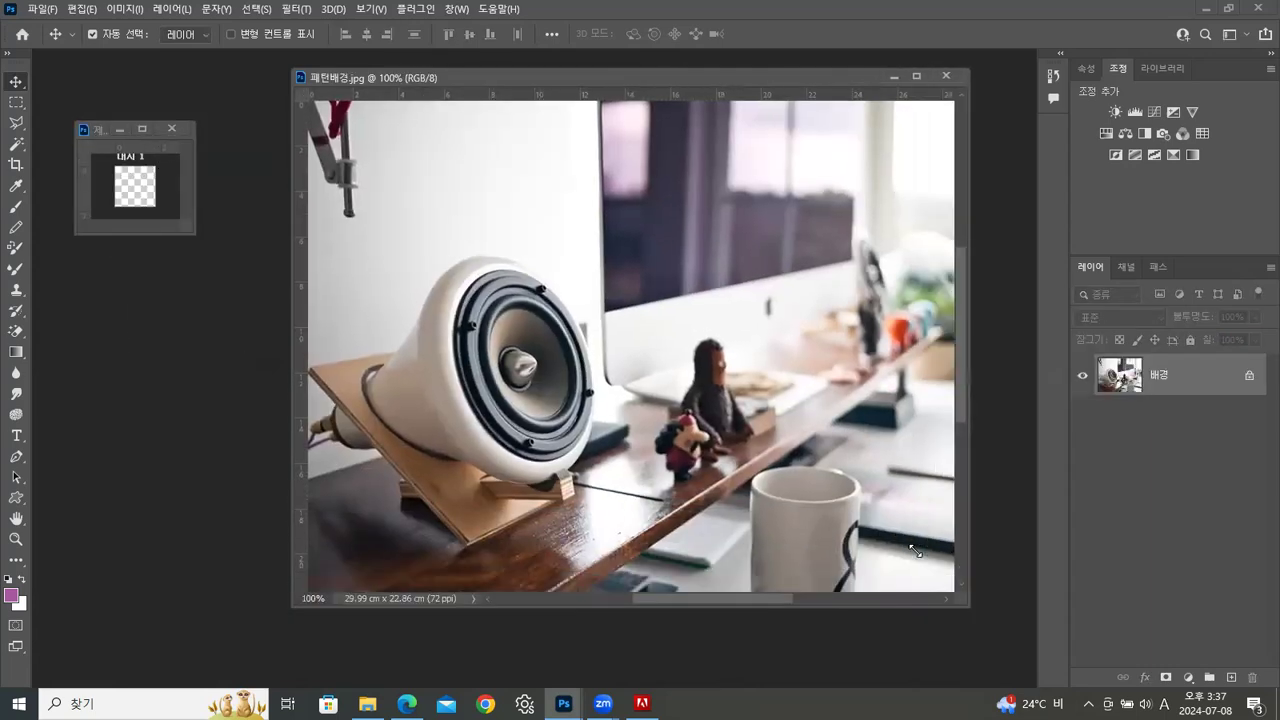
Resize the new transparent document's image to 100 x 100 pixels
drag(100, 129, 139, 110)
right_click(139, 110)
click(168, 128)
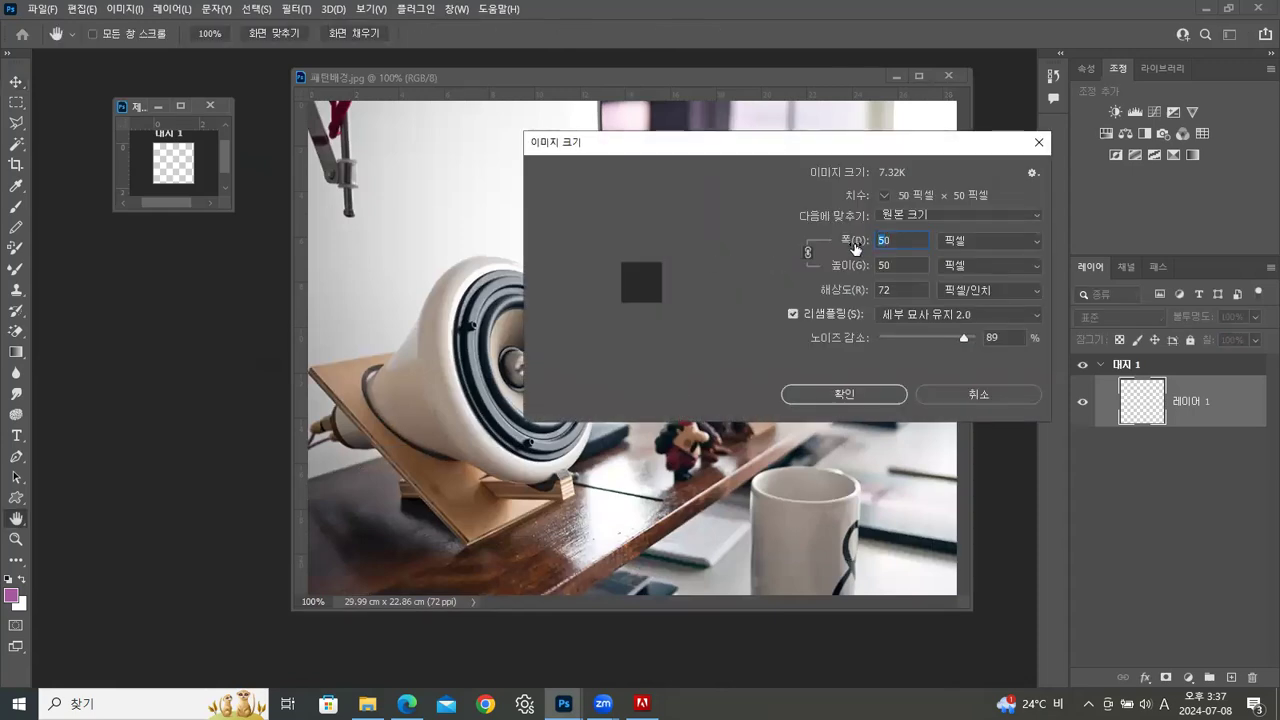
text(100)
key(Tab)
click(905, 241)
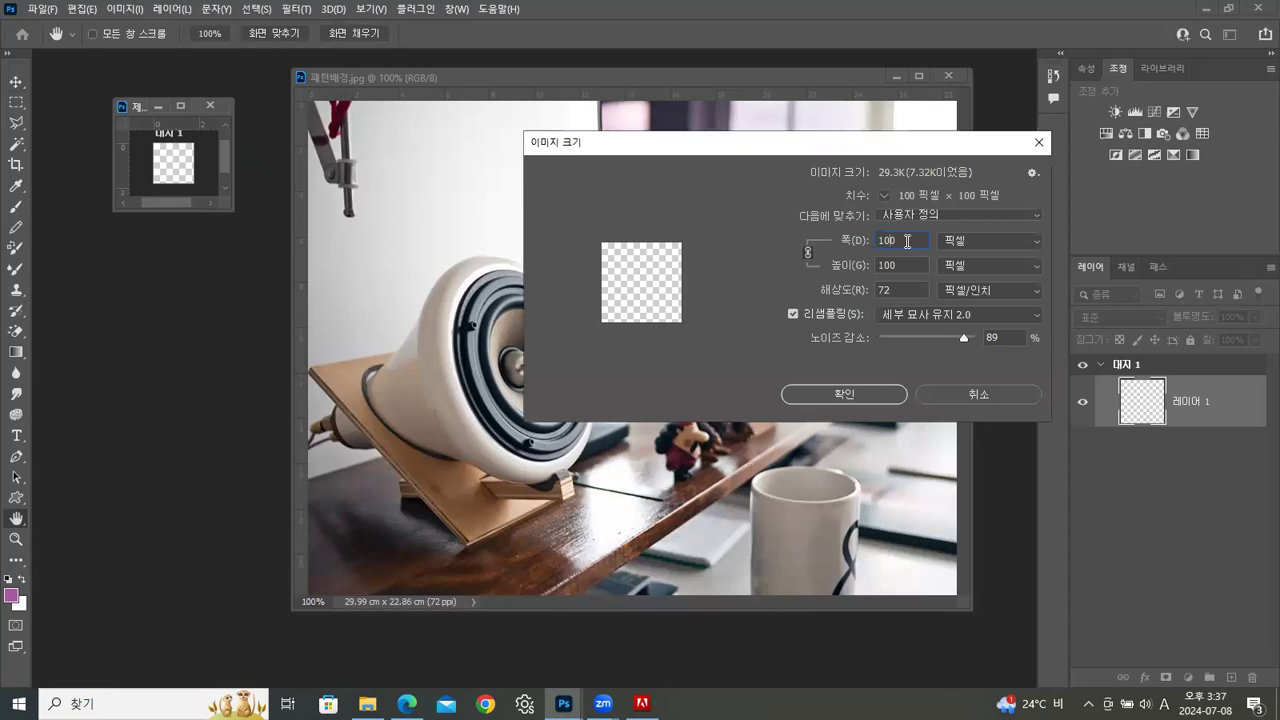
click(869, 392)
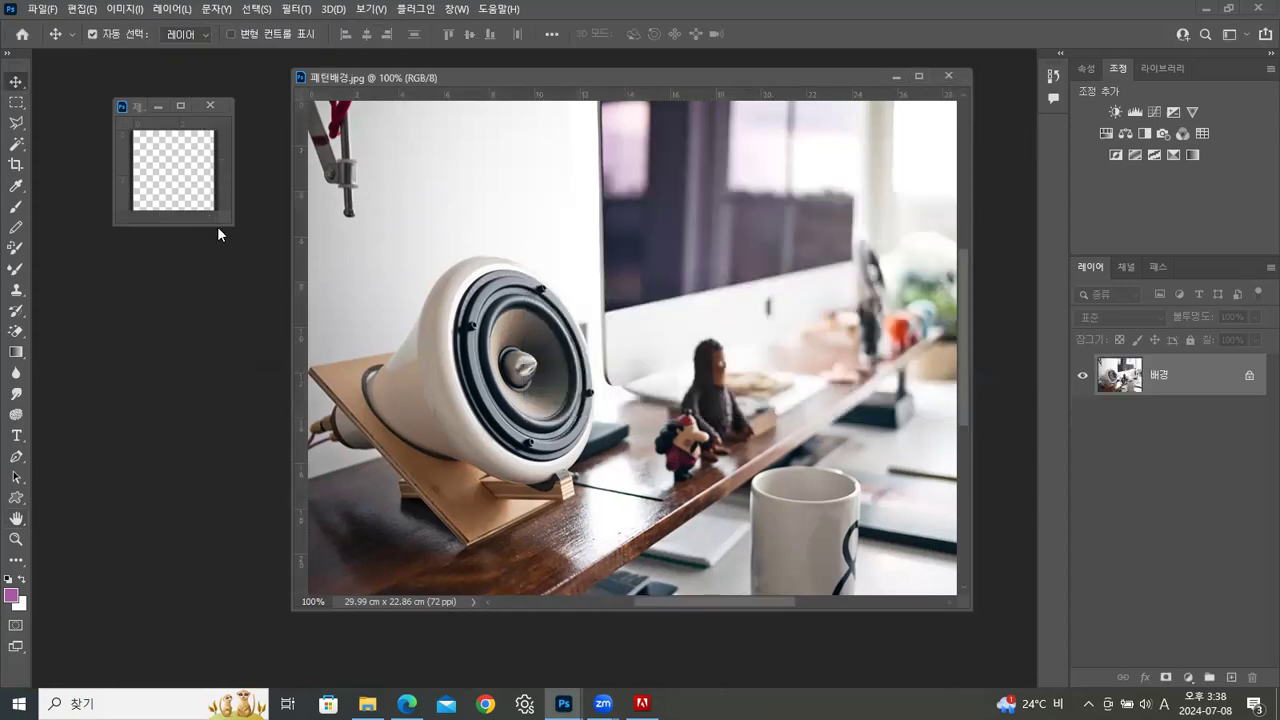
Set the ruler units to pixels and place a vertical and a horizontal guide crossing at the centre of the transparent canvas
drag(233, 224, 331, 277)
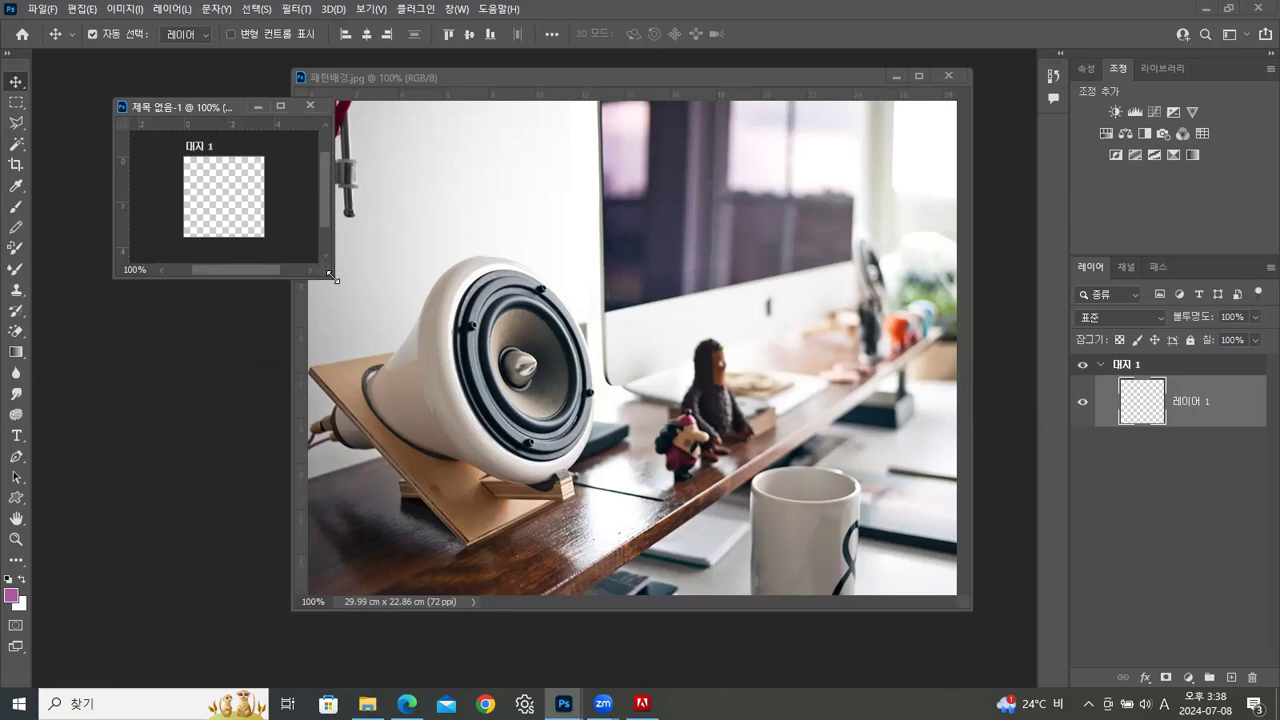
key(ctrl+plus)
key(ctrl+plus)
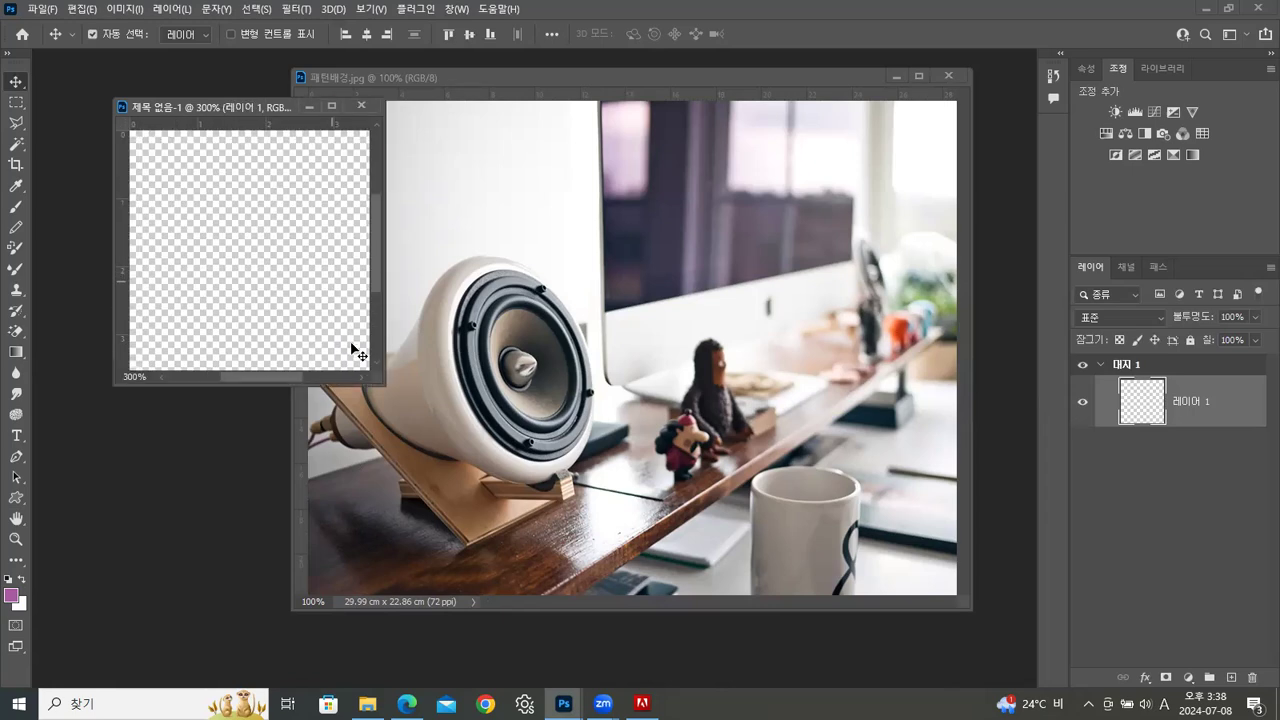
drag(380, 384, 503, 486)
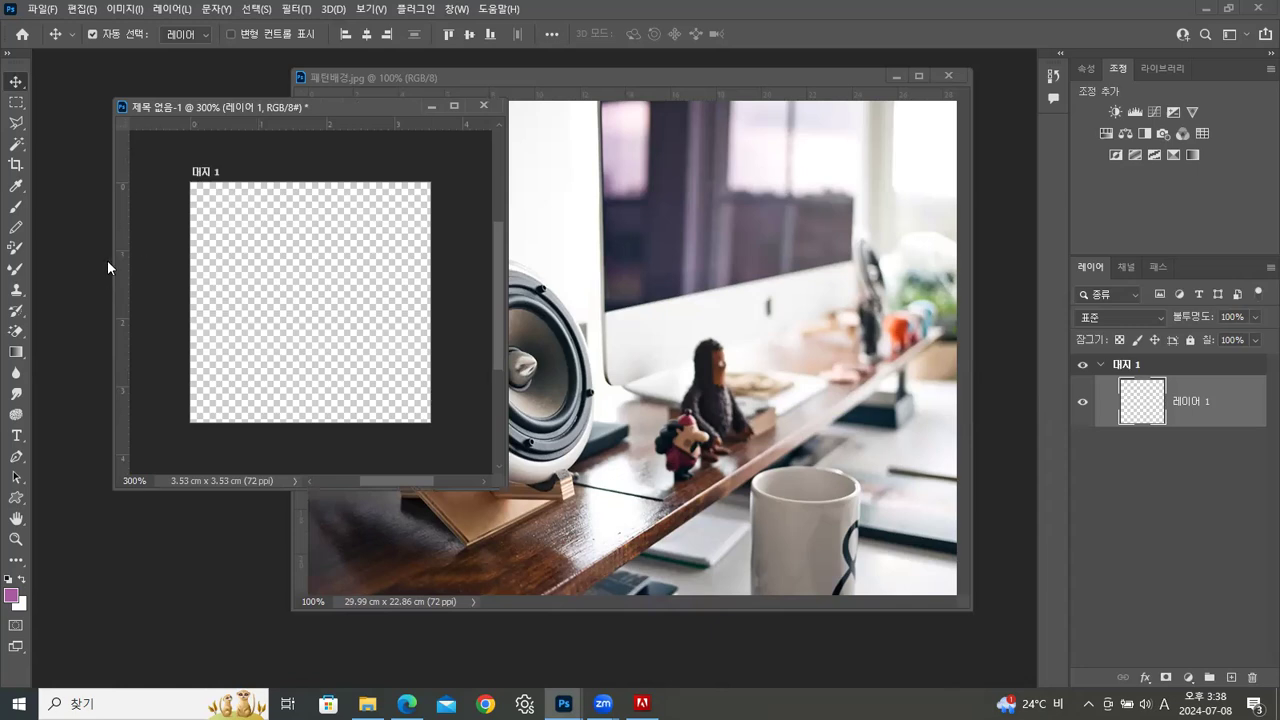
mouse_move(118, 266)
mouse_down()
mouse_move(277, 268)
mouse_move(120, 262)
mouse_up()
right_click(374, 124)
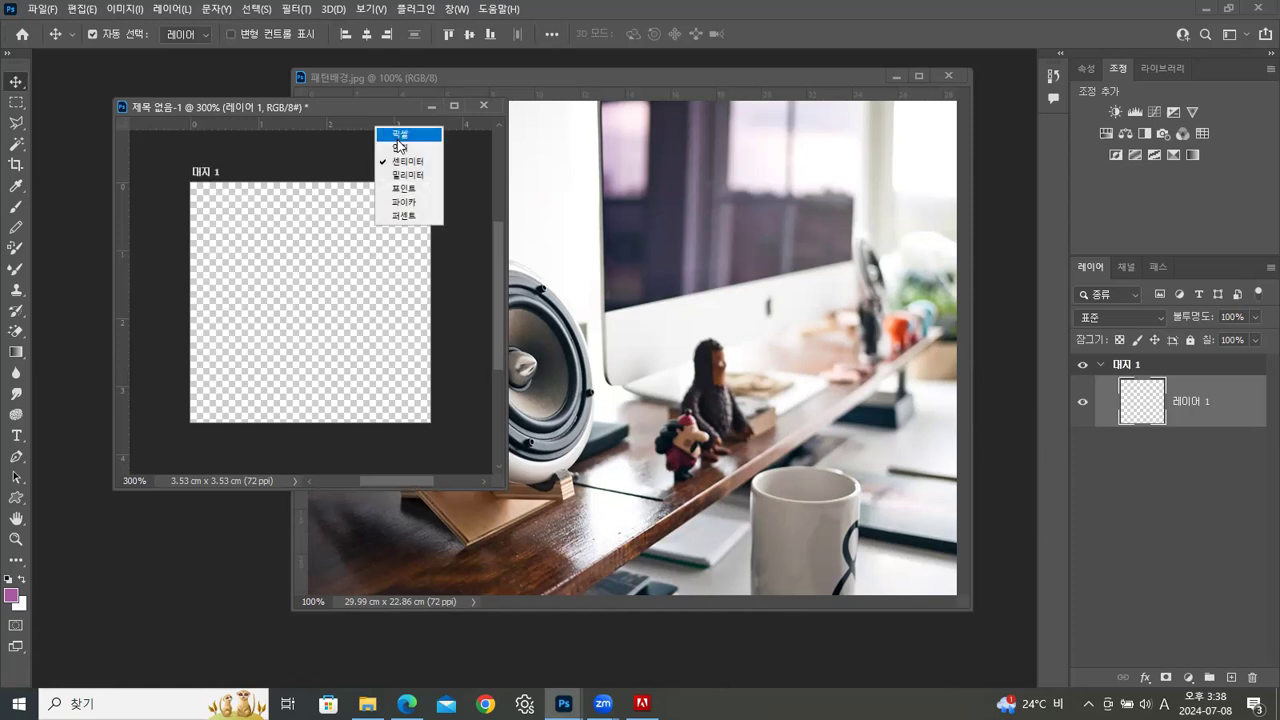
click(400, 133)
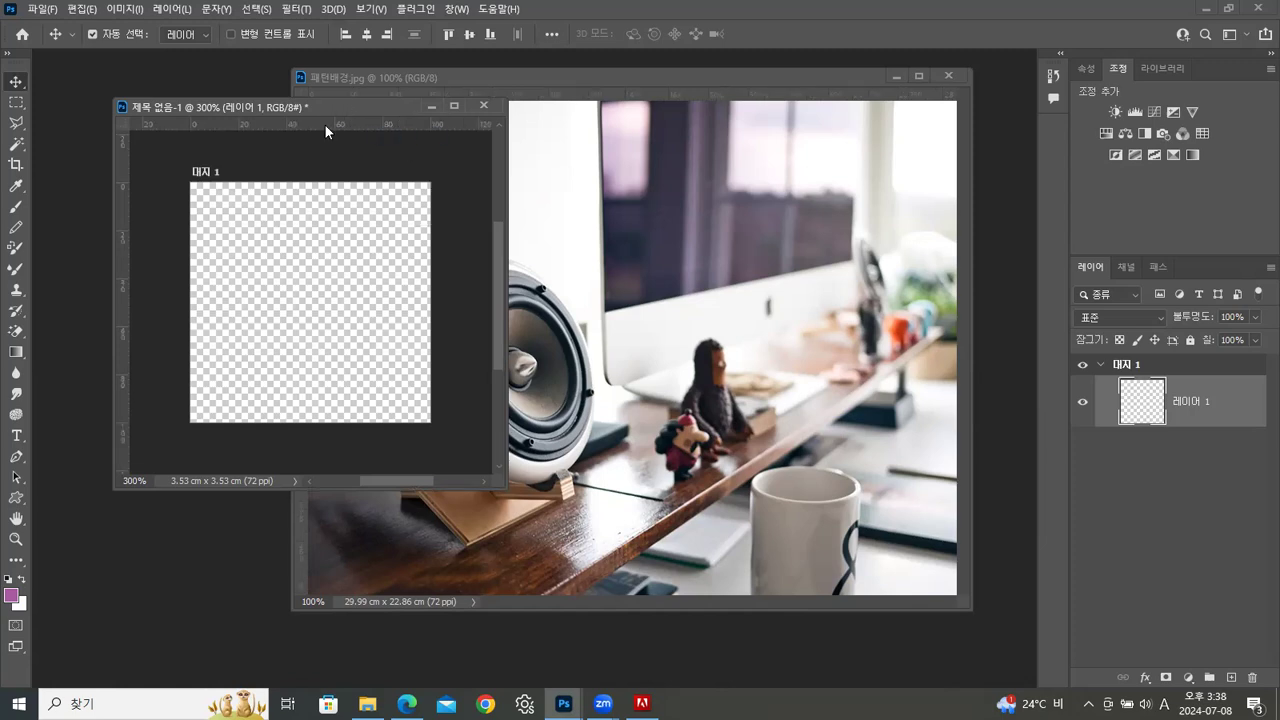
drag(120, 209, 310, 226)
drag(348, 122, 347, 302)
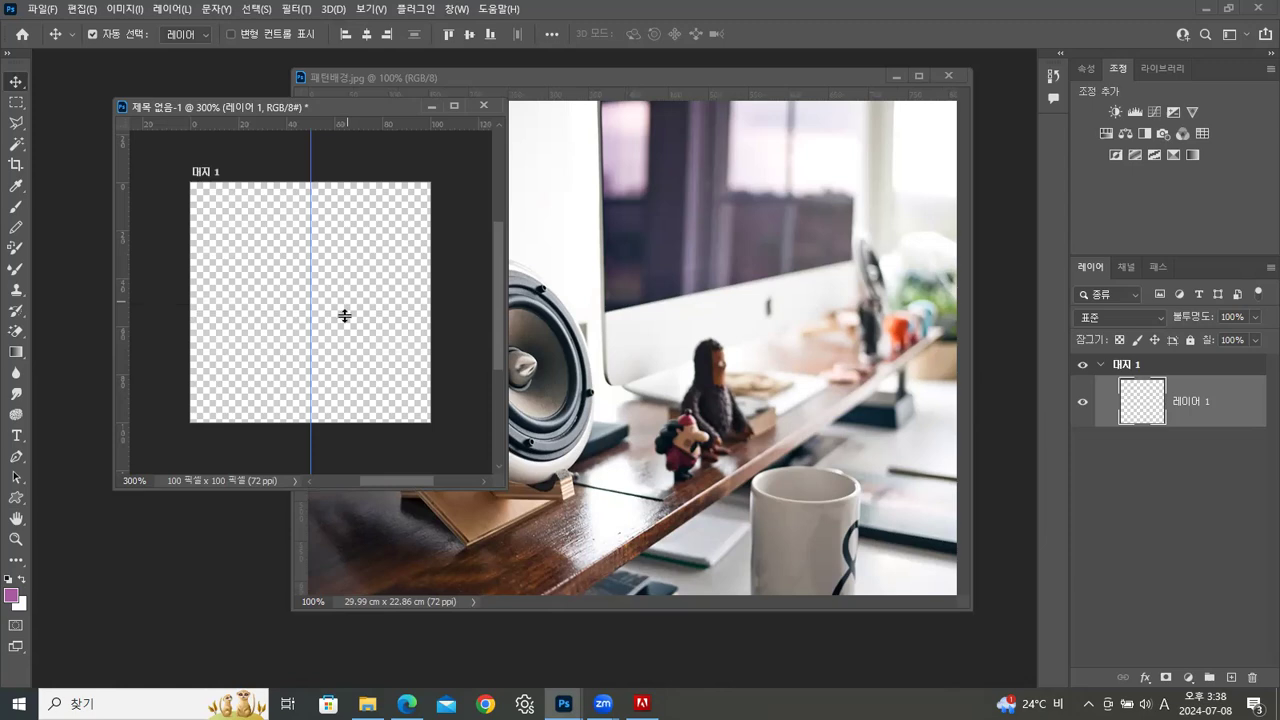
Reset the foreground and background colours to the defaults and choose the hard round brush (선명한 원) at 50 pixels
click(8, 579)
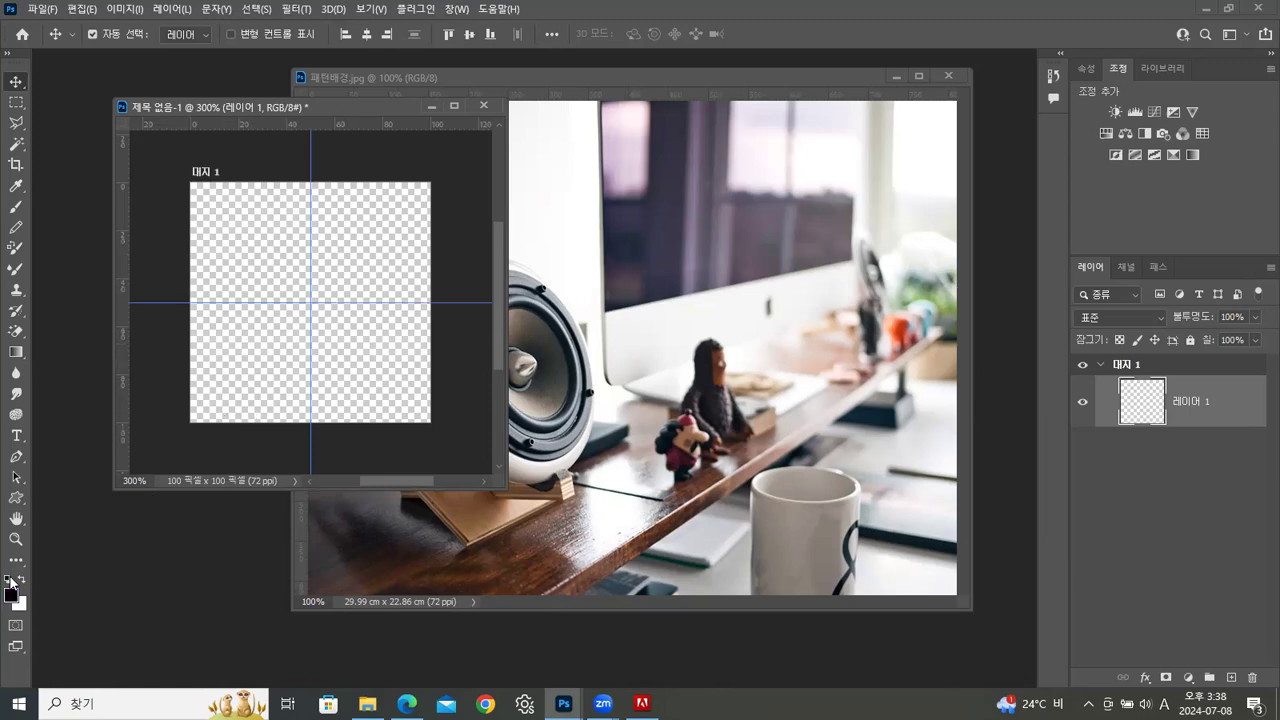
click(15, 206)
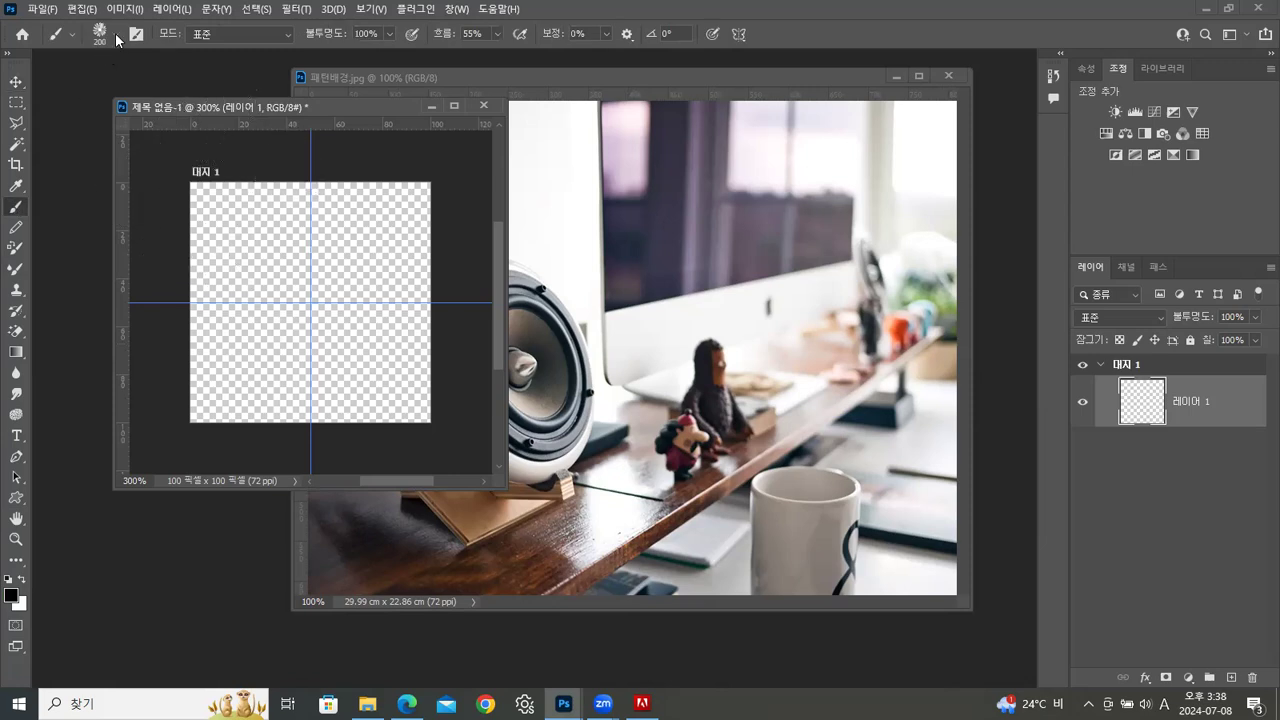
click(116, 36)
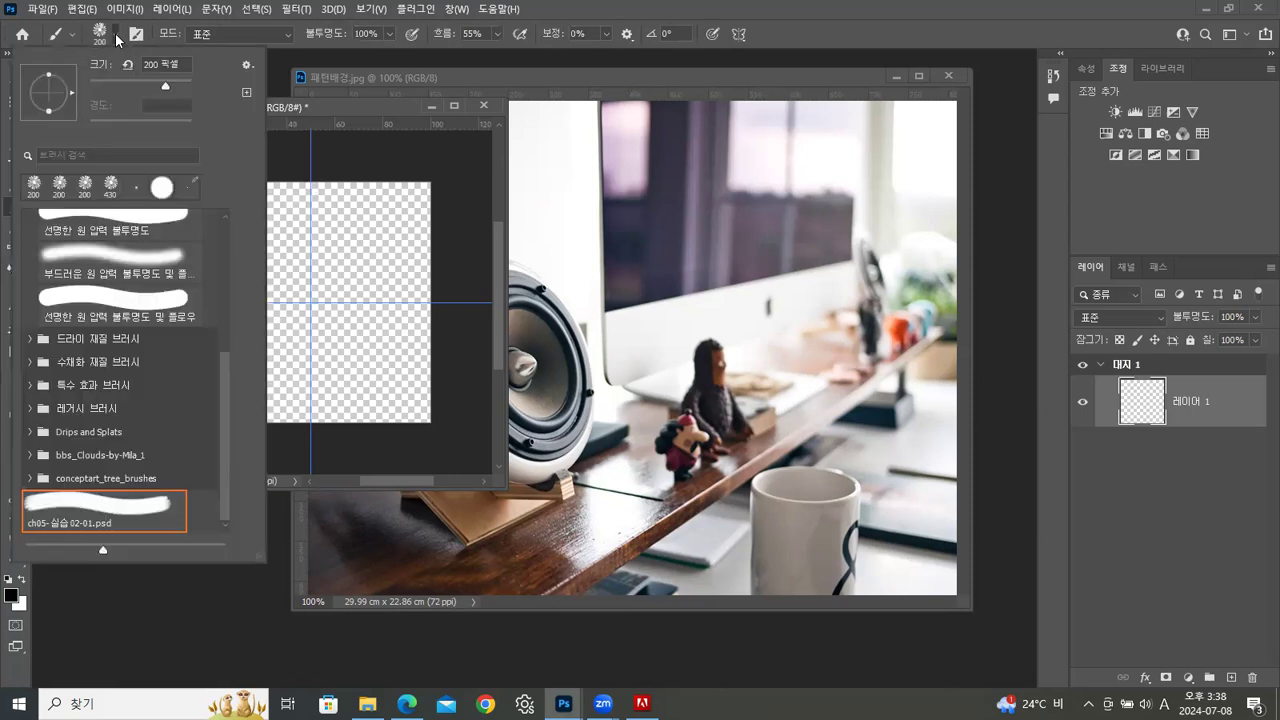
click(163, 186)
scroll(225, 298, up, 1)
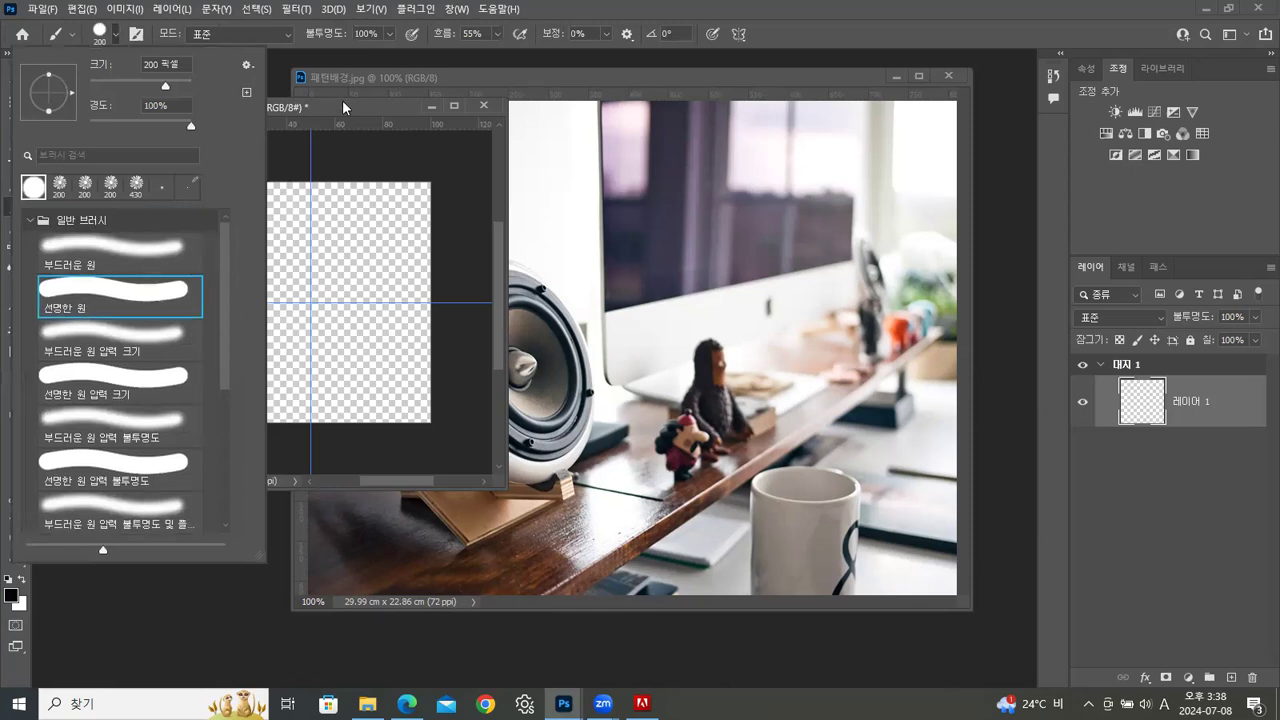
click(151, 64)
text(50)
click(390, 101)
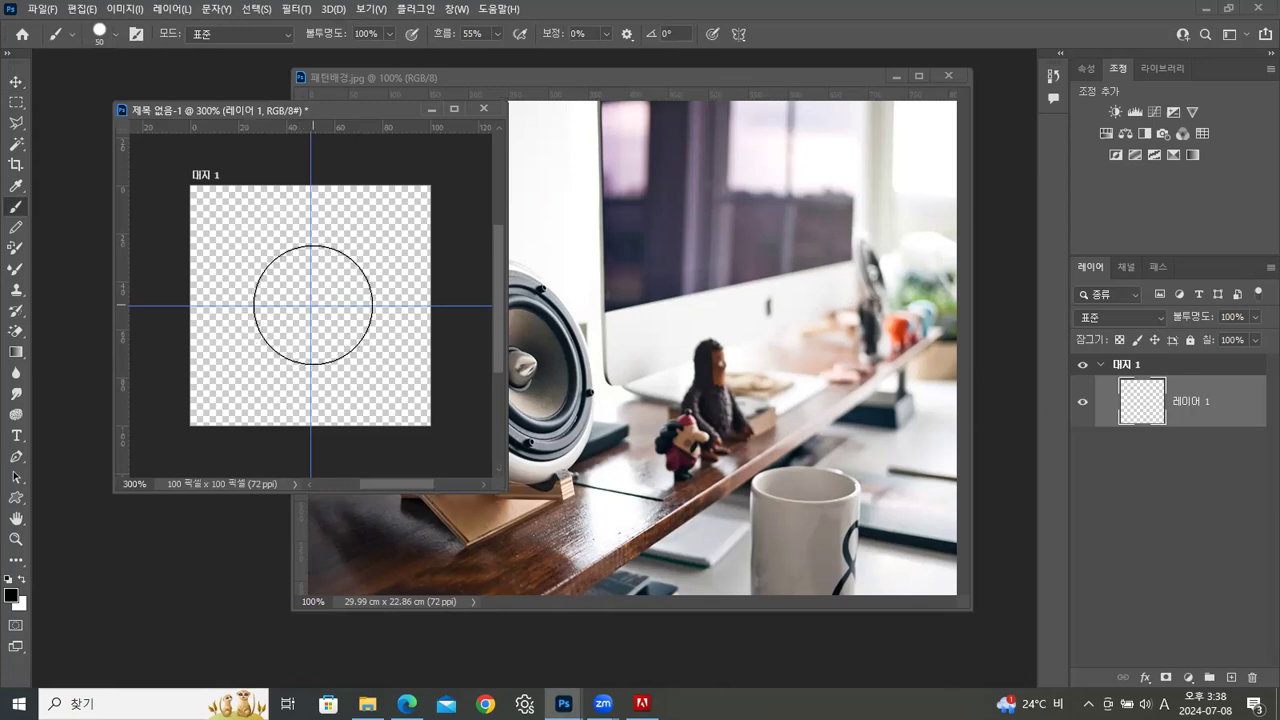
Set the brush size to 25 pixels, try a black dot at the guides' intersection, and undo the dot
click(111, 37)
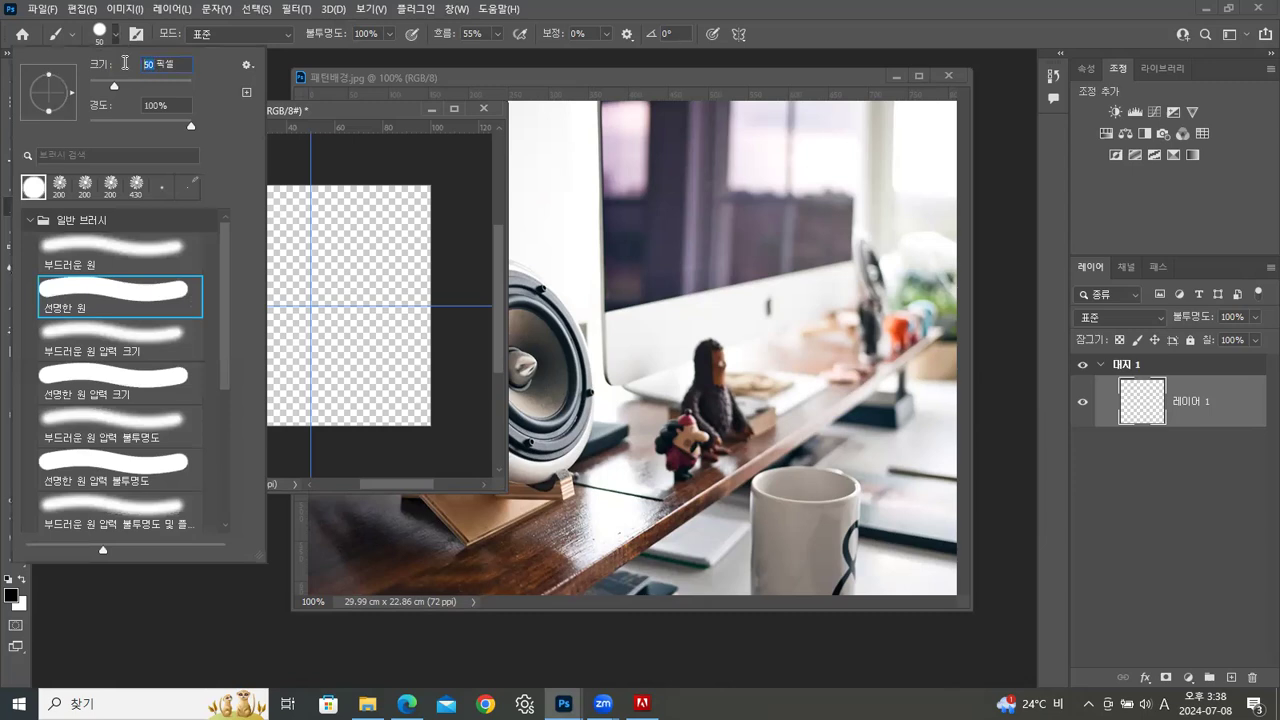
text(25)
key(Return)
click(309, 306)
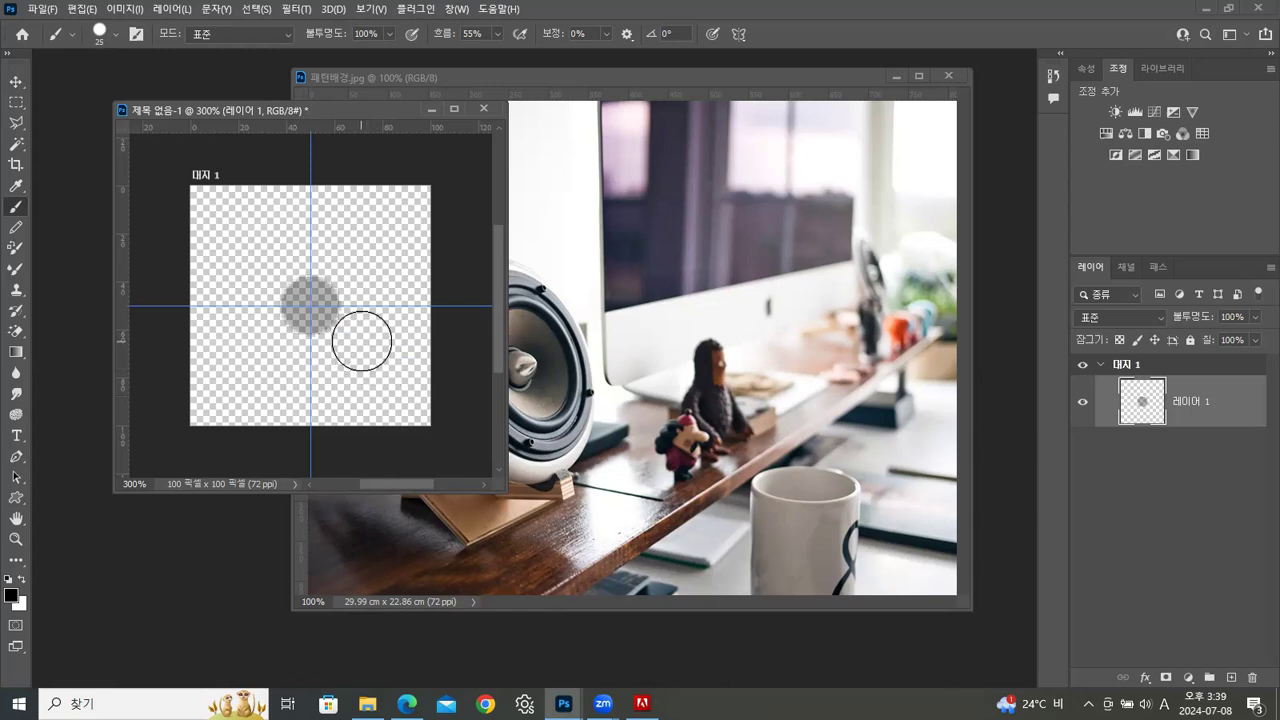
key(ctrl+z)
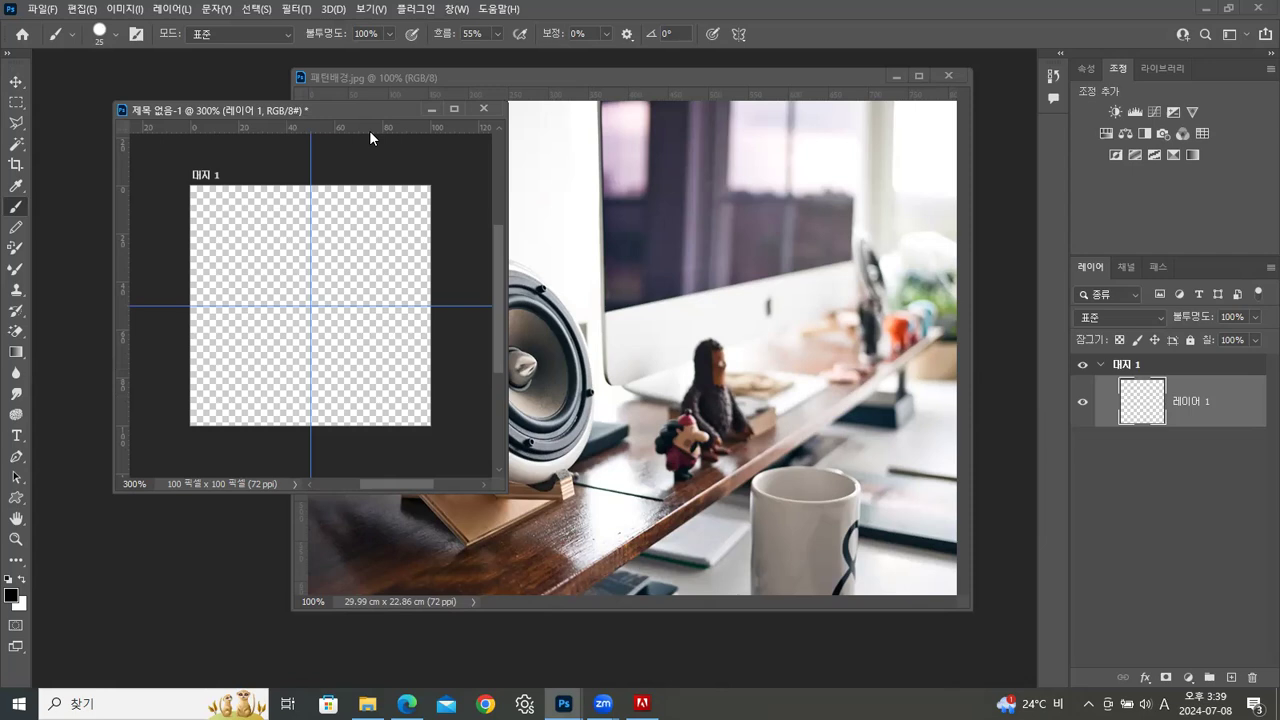
click(15, 84)
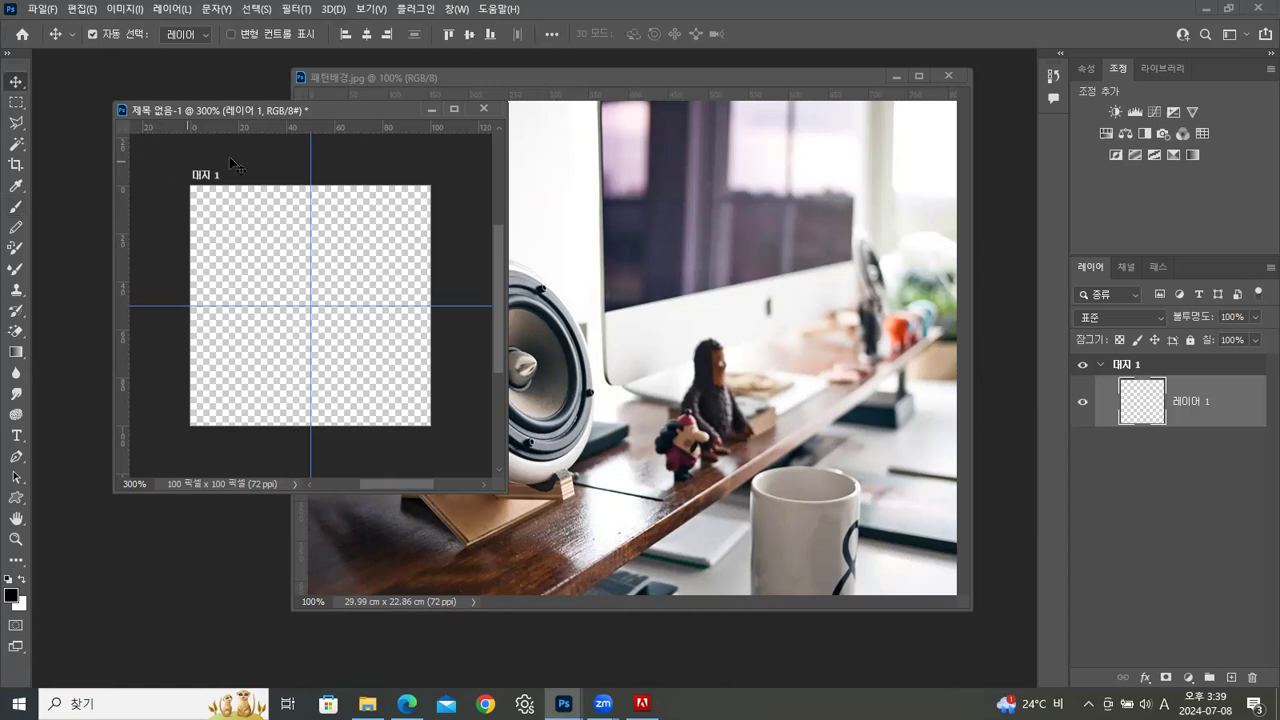
drag(117, 173, 262, 185)
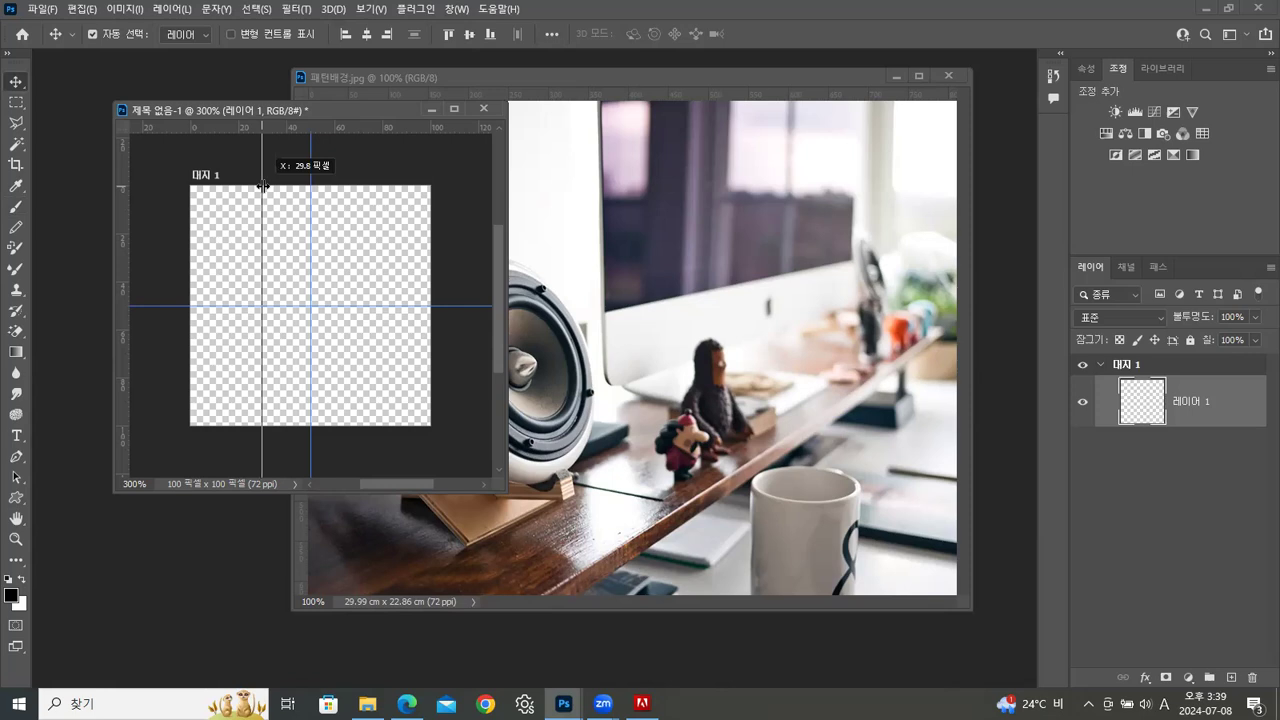
drag(263, 187, 262, 187)
key(ctrl+z)
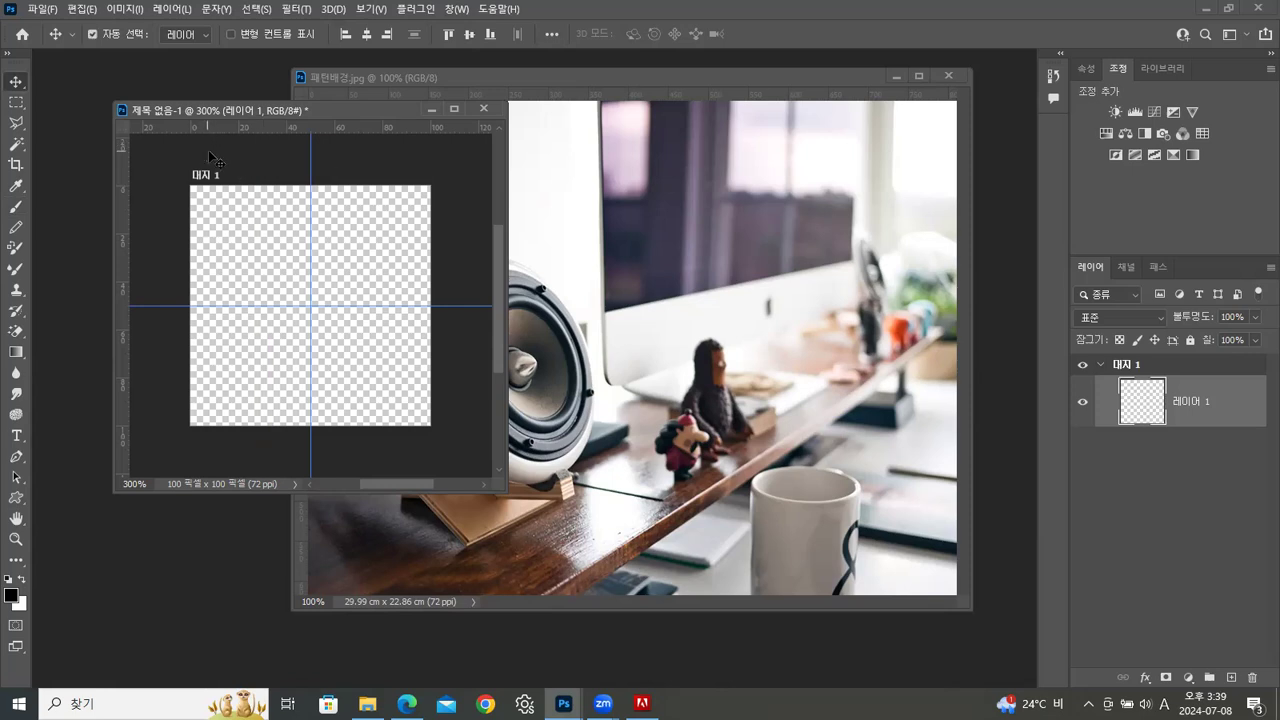
Try 25-pixel black brush dots at the guides' intersection and below it, with the brush settings shown
click(15, 210)
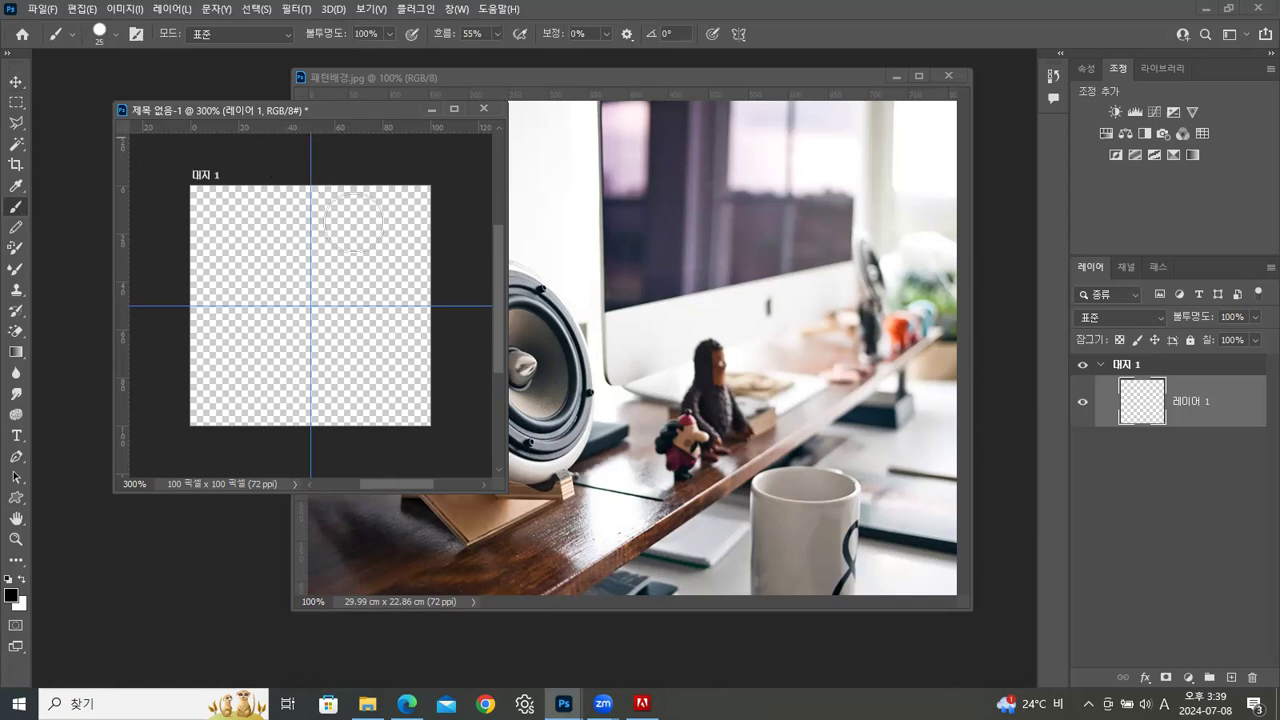
click(314, 305)
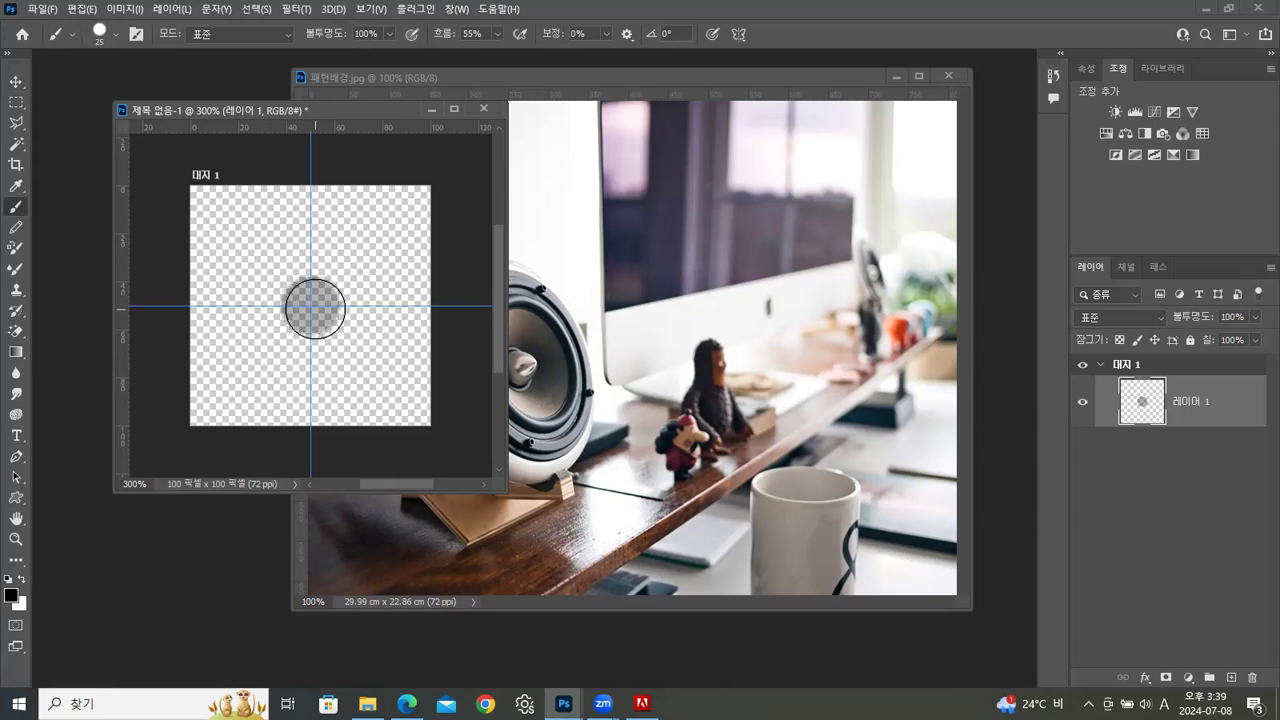
key(F5)
mouse_move(931, 156)
mouse_down()
mouse_move(717, 153)
mouse_move(611, 118)
mouse_up()
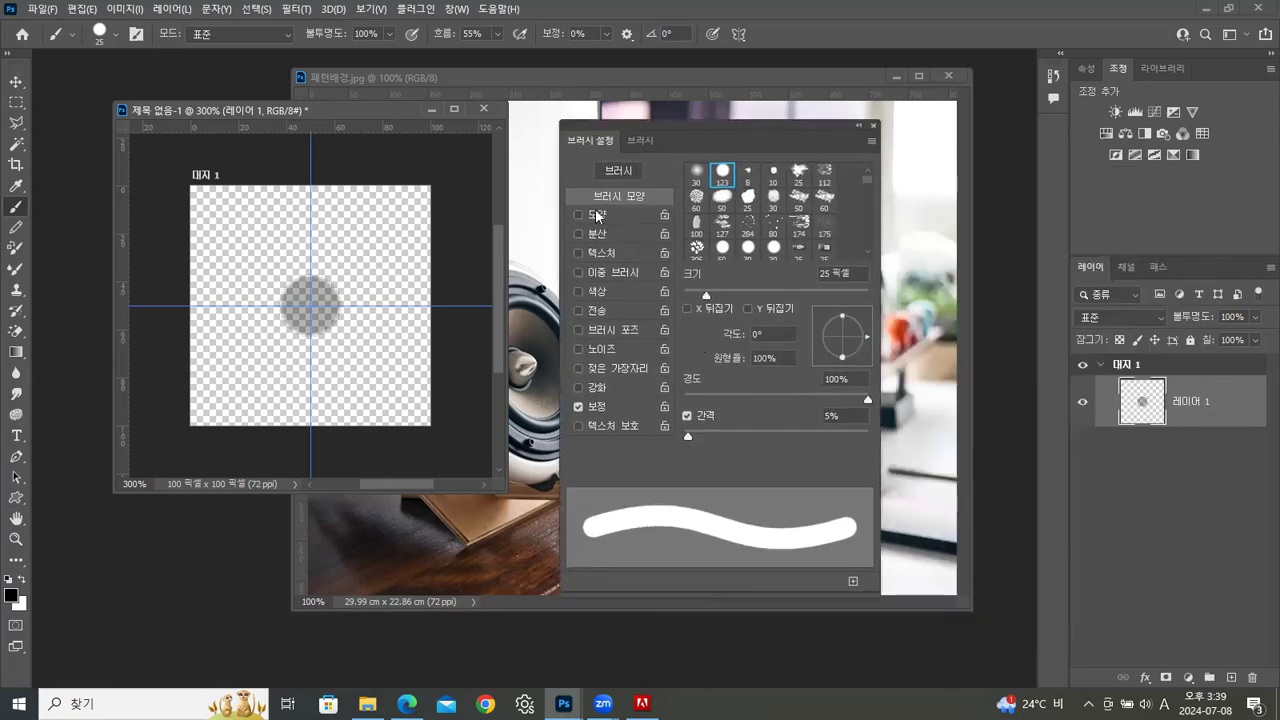
click(312, 384)
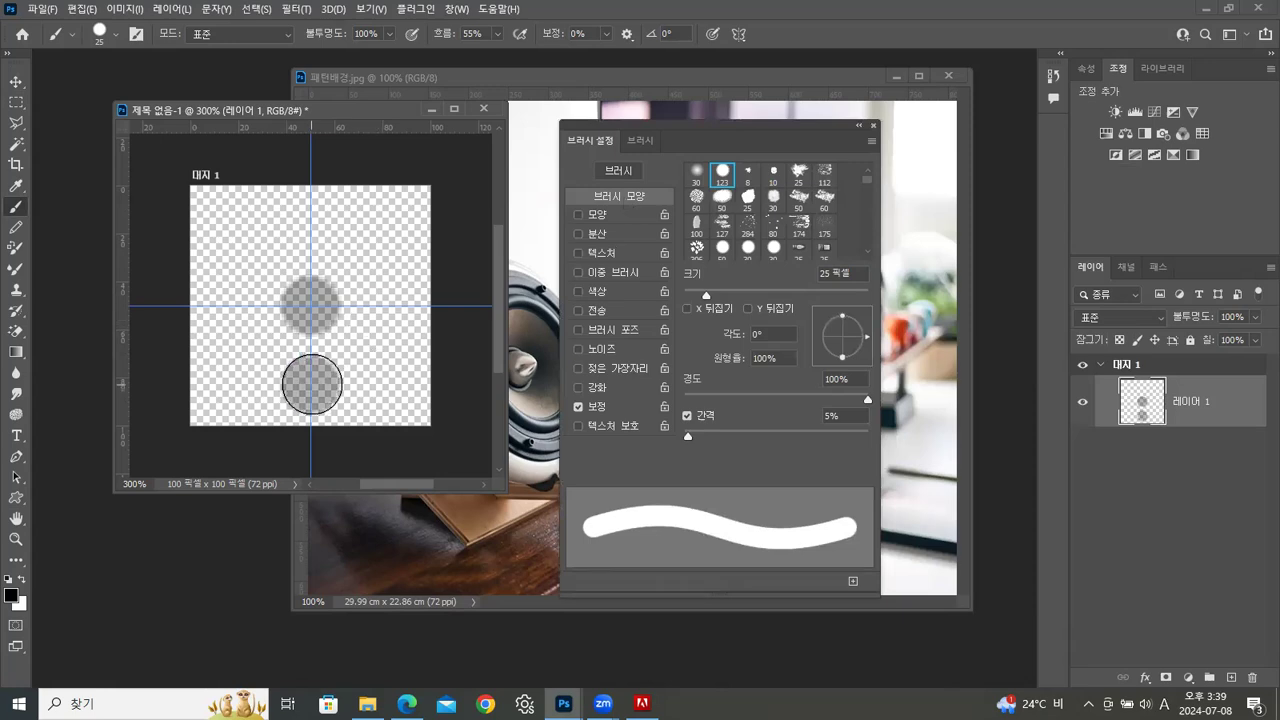
Set the brush flow to 100% and test it with a black dot above the guides' intersection
click(496, 34)
drag(526, 53, 540, 53)
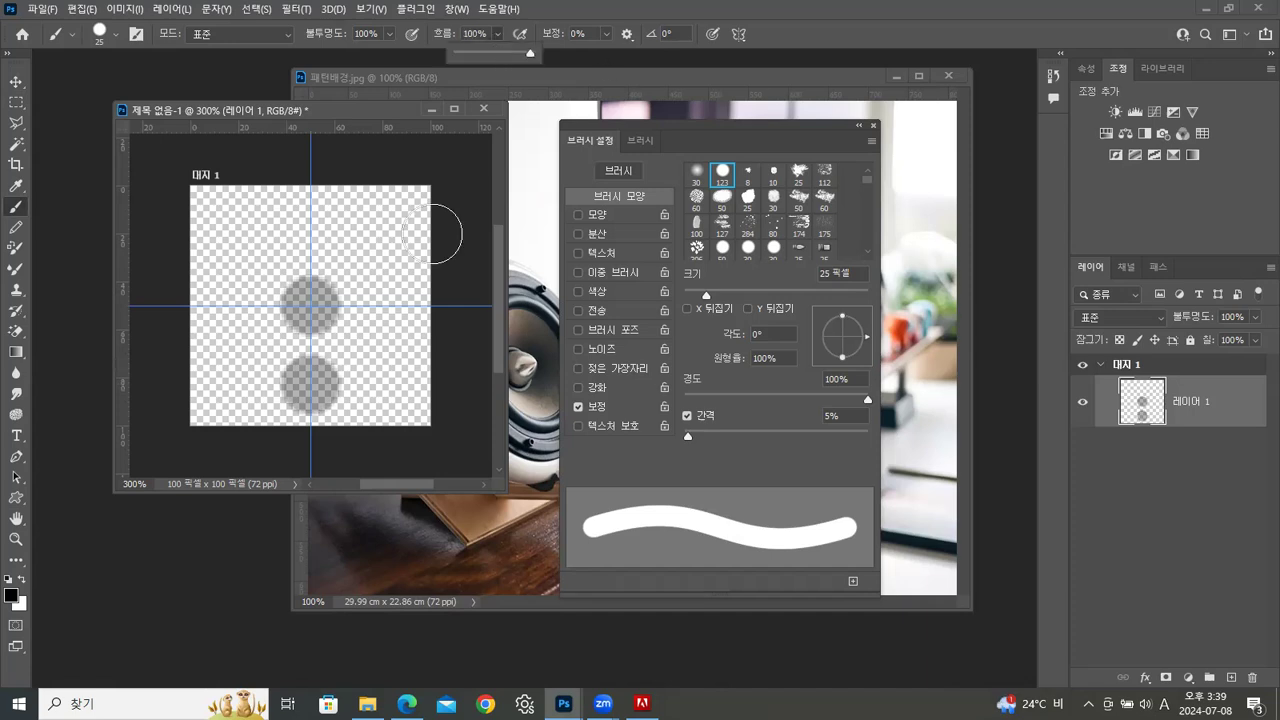
click(320, 230)
Select the area around all the test dots with the rectangular marquee, delete them and deselect
click(16, 102)
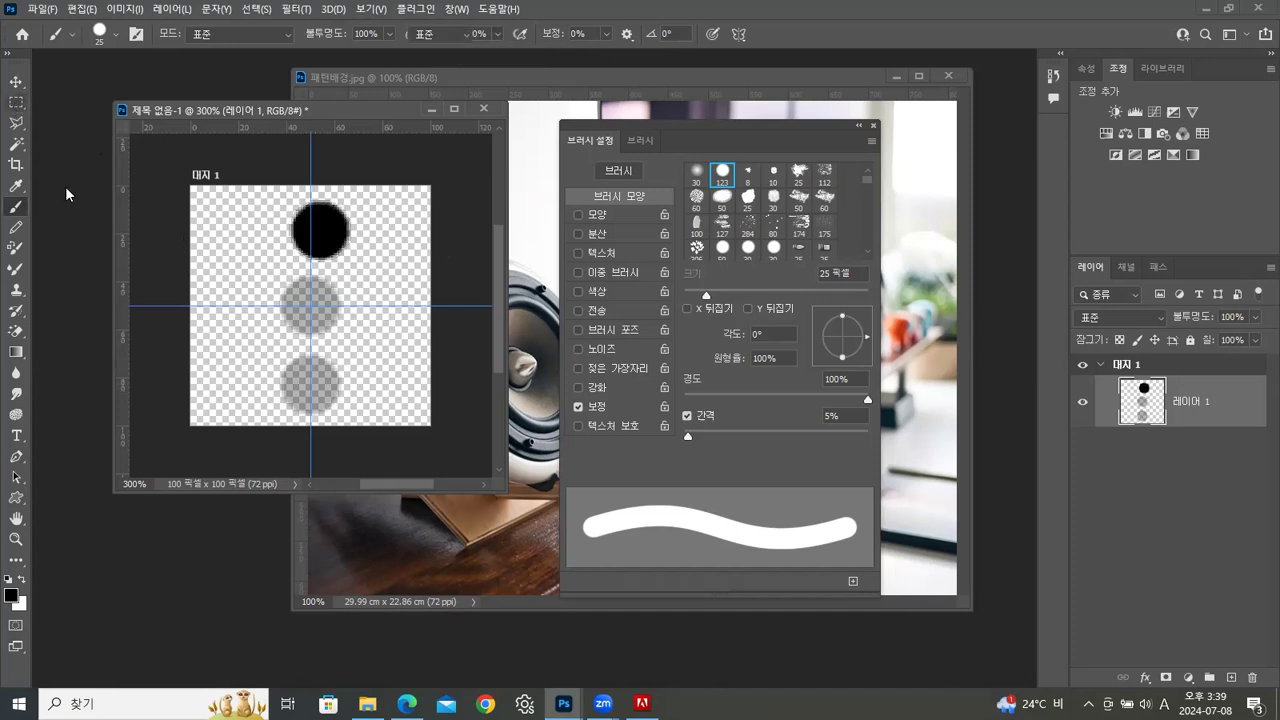
mouse_move(243, 191)
mouse_down()
mouse_move(380, 250)
mouse_move(388, 345)
mouse_move(373, 420)
mouse_up()
key(Delete)
key(ctrl+d)
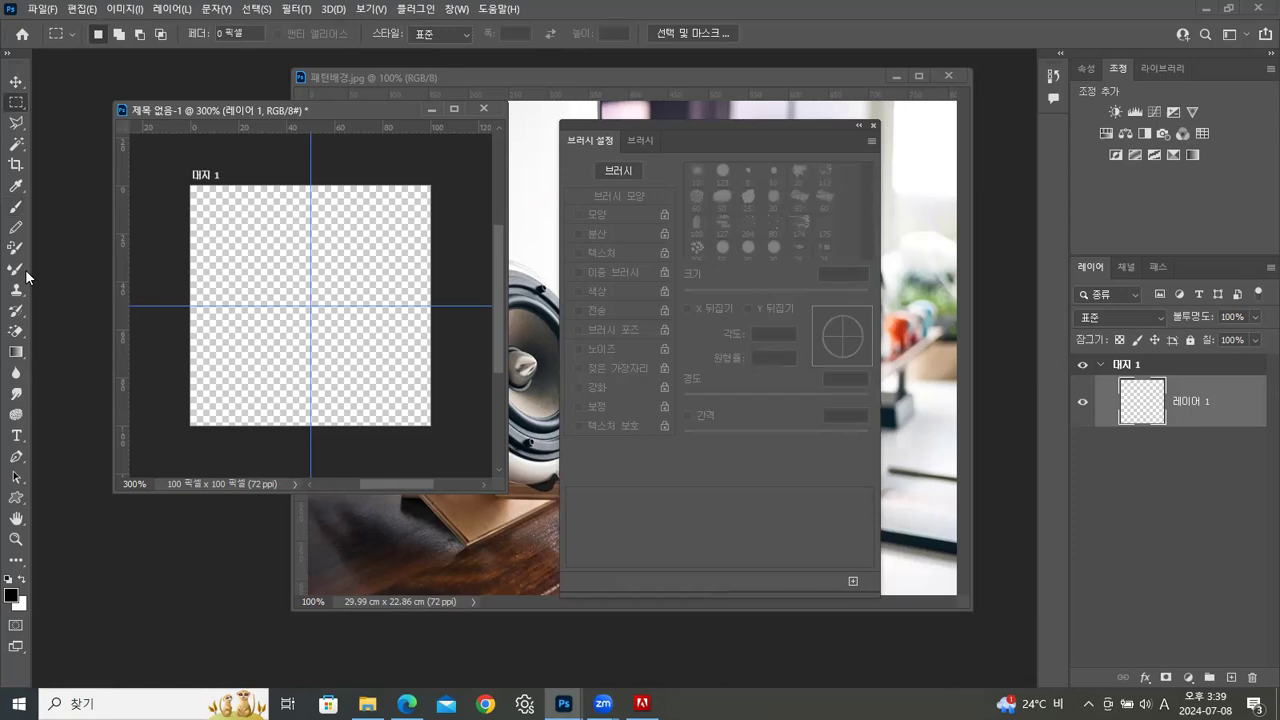
Switch the brush to the precise crosshair cursor and paint one black dot exactly at the guides' intersection
click(16, 207)
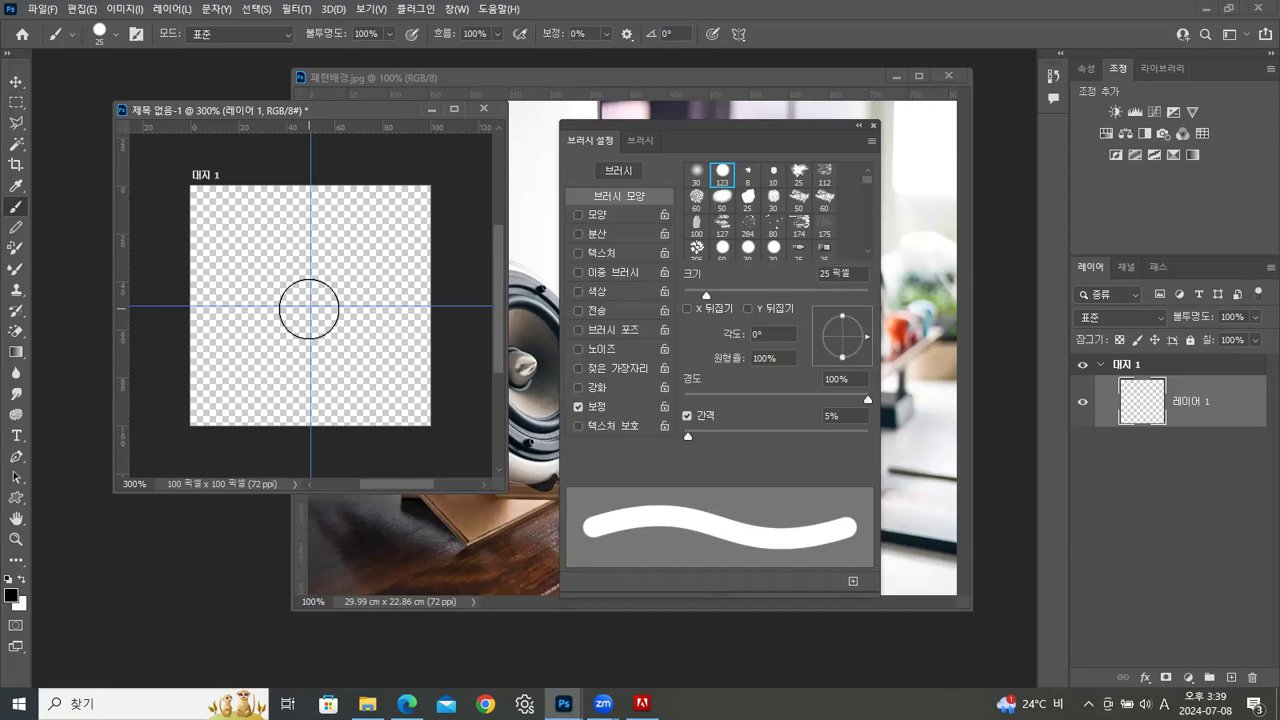
key(Caps_Lock)
key(Caps_Lock)
key(Caps_Lock)
click(311, 305)
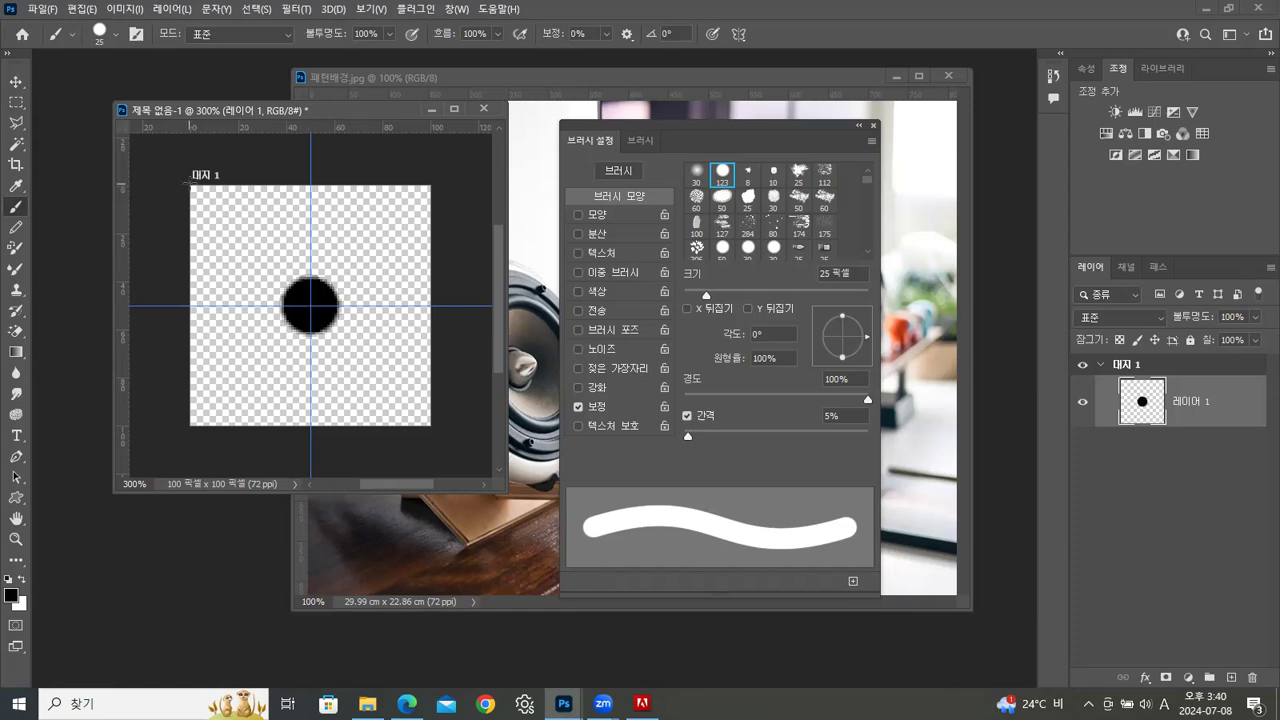
Paint a black dot centred on each of the four corners of the transparent canvas
click(190, 185)
click(431, 184)
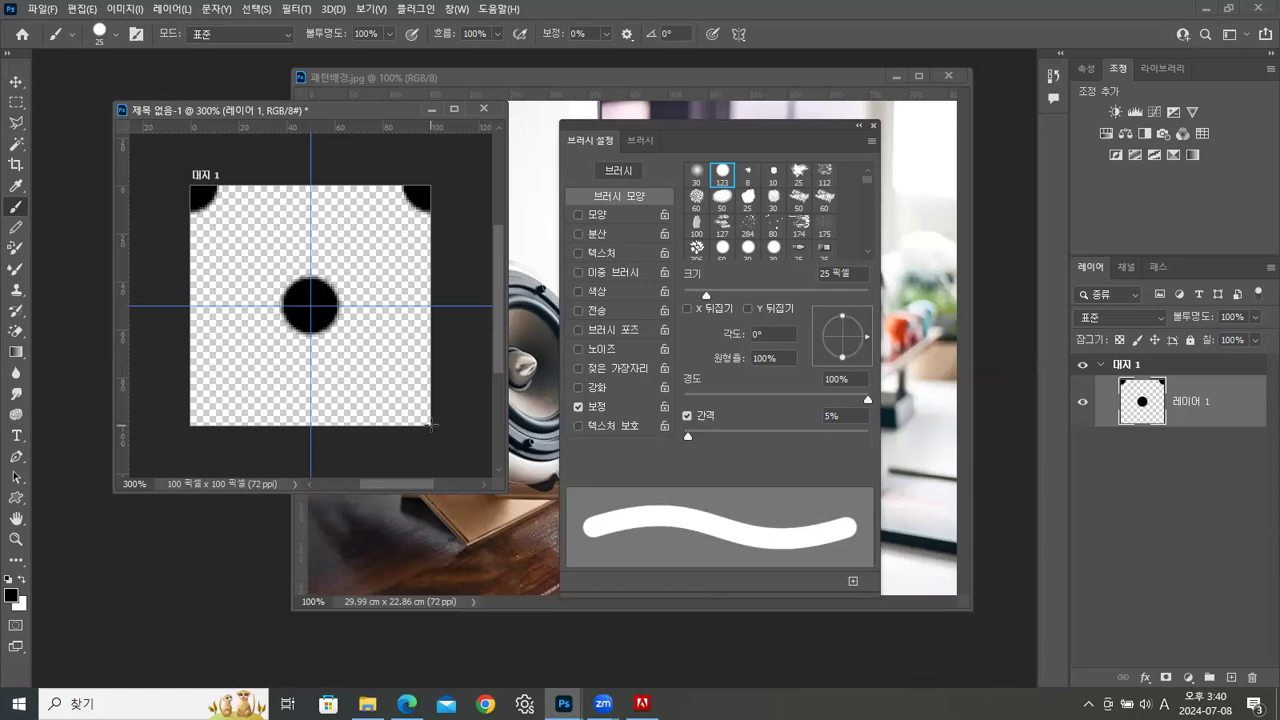
click(430, 425)
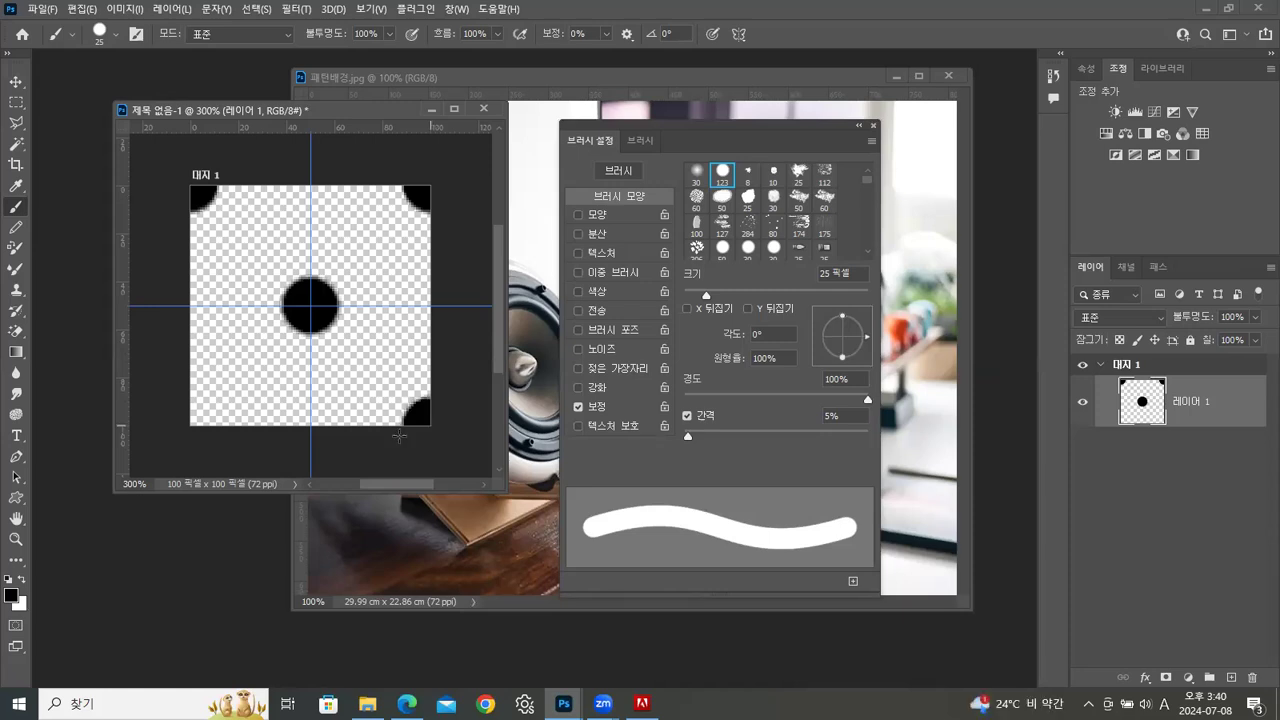
click(190, 425)
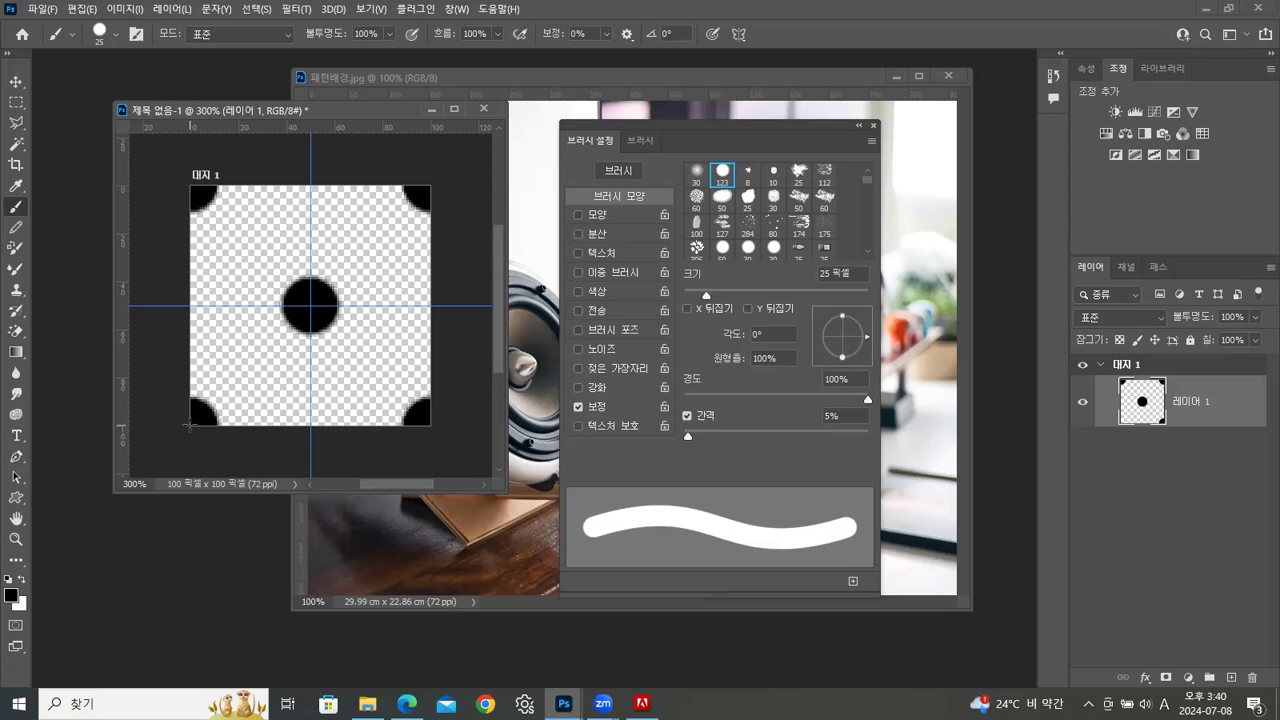
Define the dot tile as a pattern with the suggested name and close the brush settings
click(83, 10)
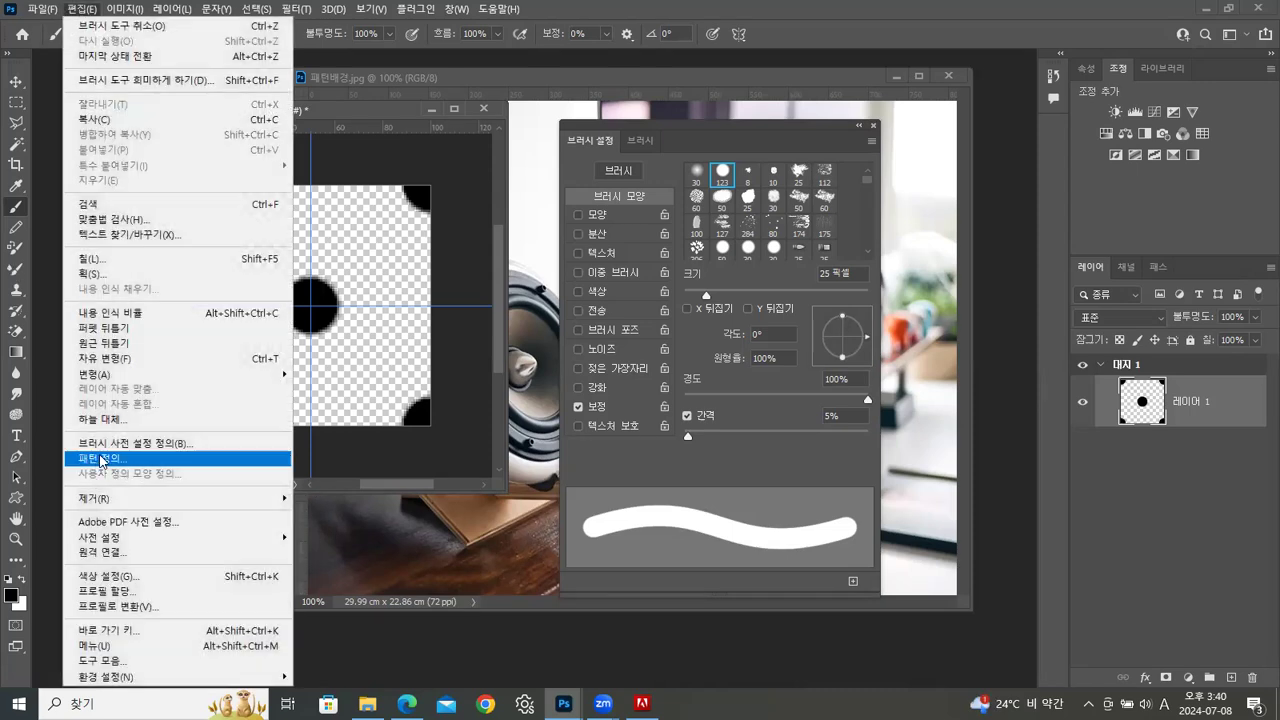
click(100, 460)
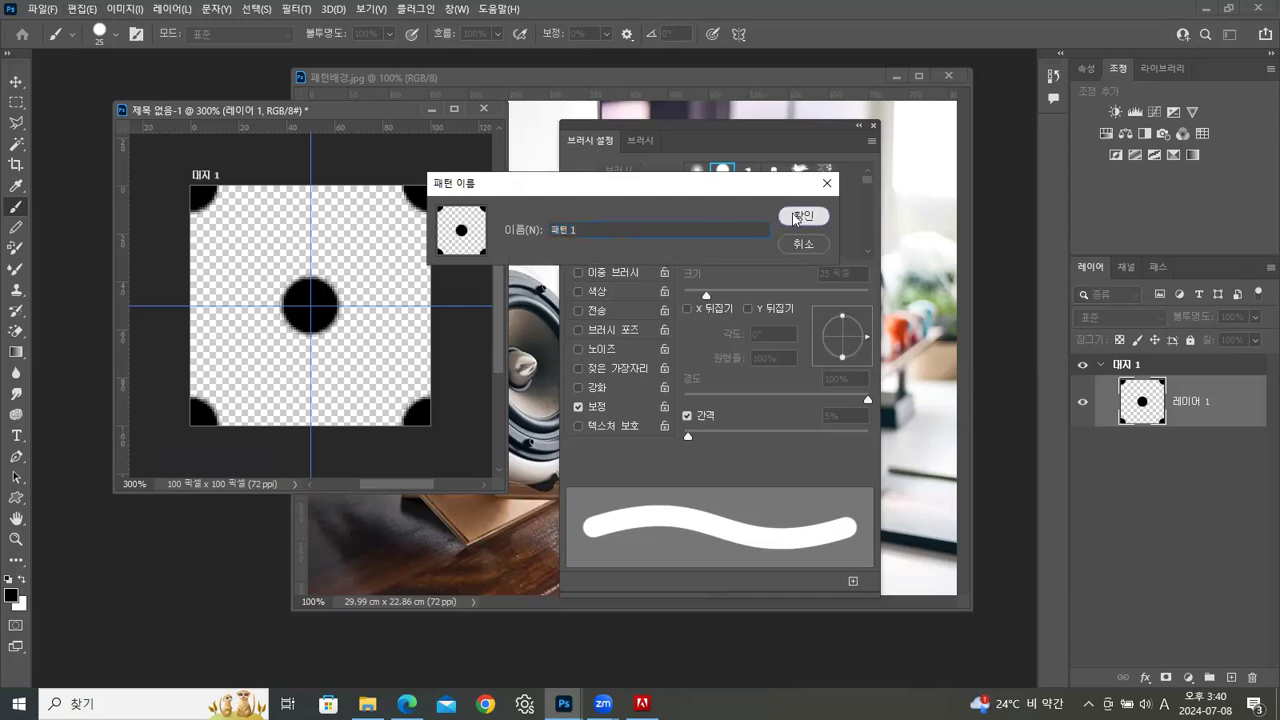
click(796, 217)
click(873, 126)
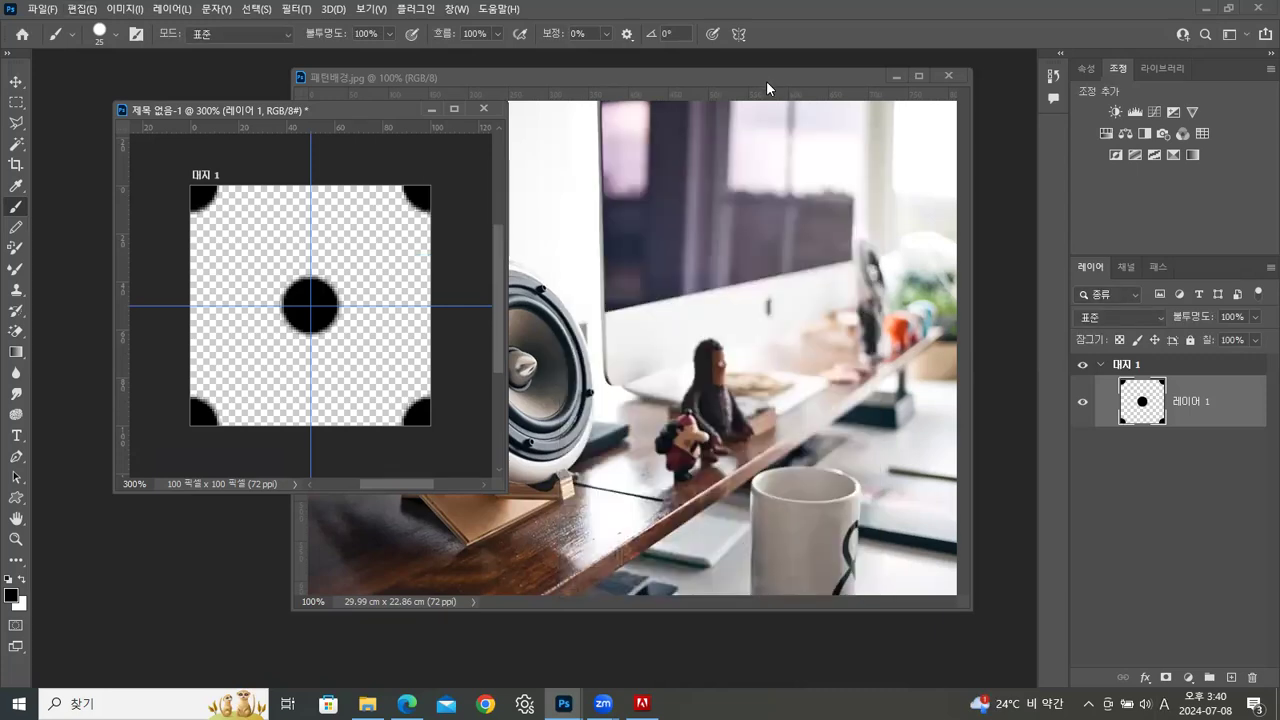
Add a new layer to 패턴배경.jpg and fill it with the custom dot pattern in 표준 mode at 100% opacity
click(767, 78)
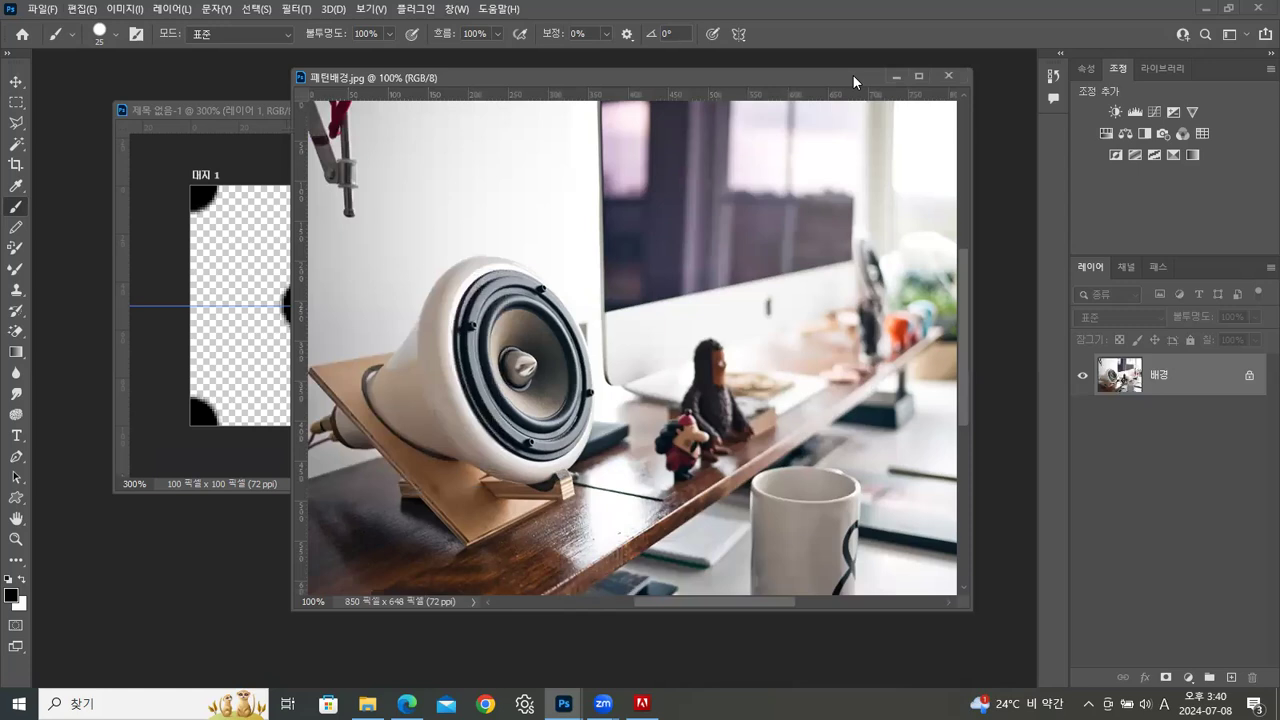
click(1231, 677)
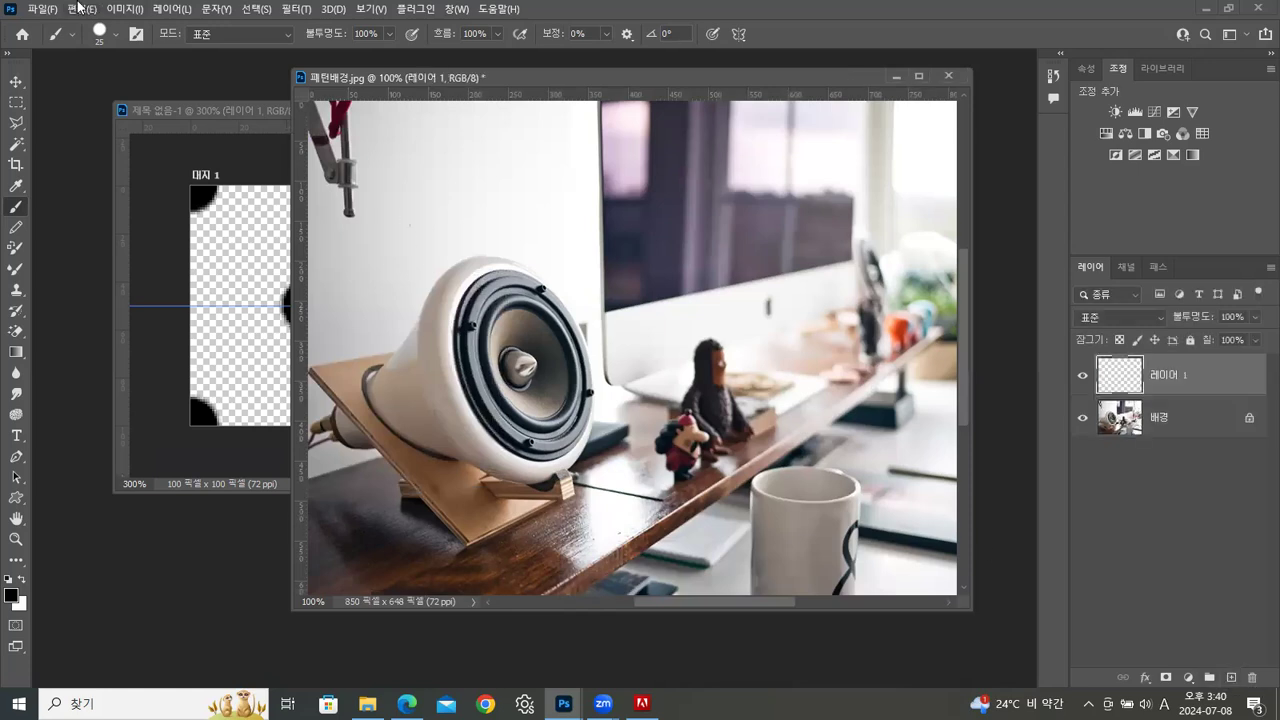
click(78, 8)
click(90, 260)
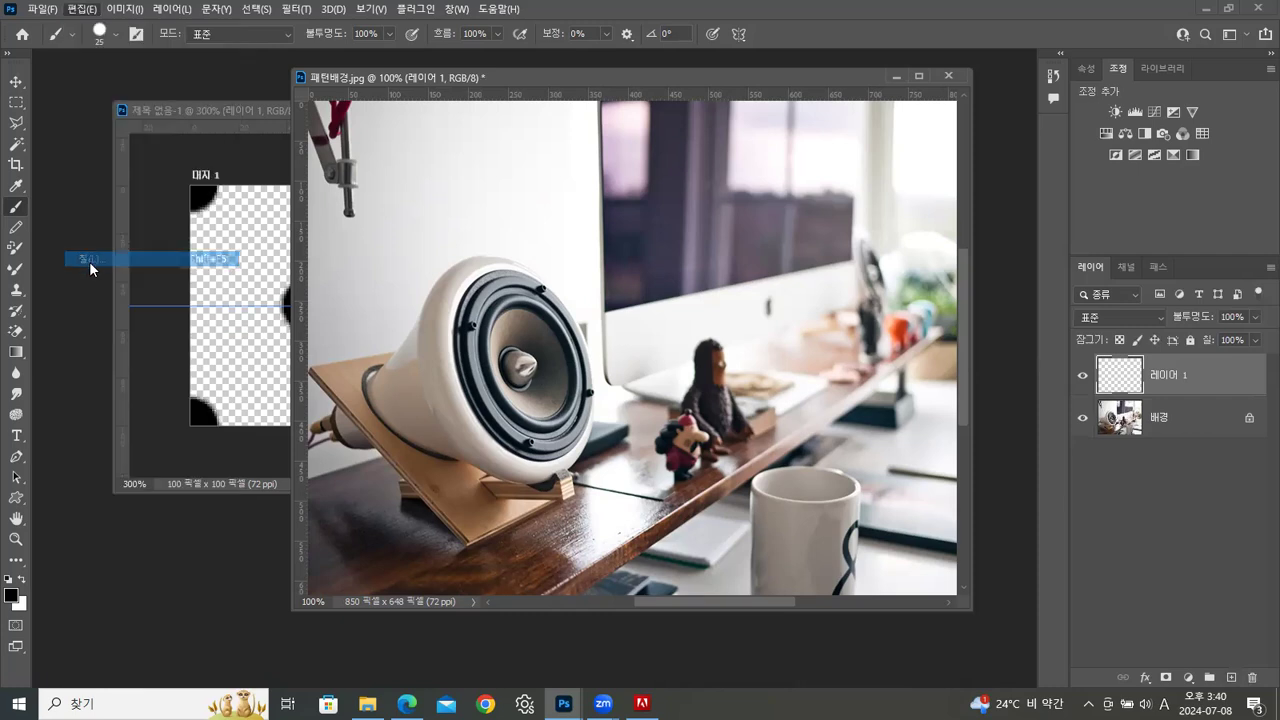
click(712, 242)
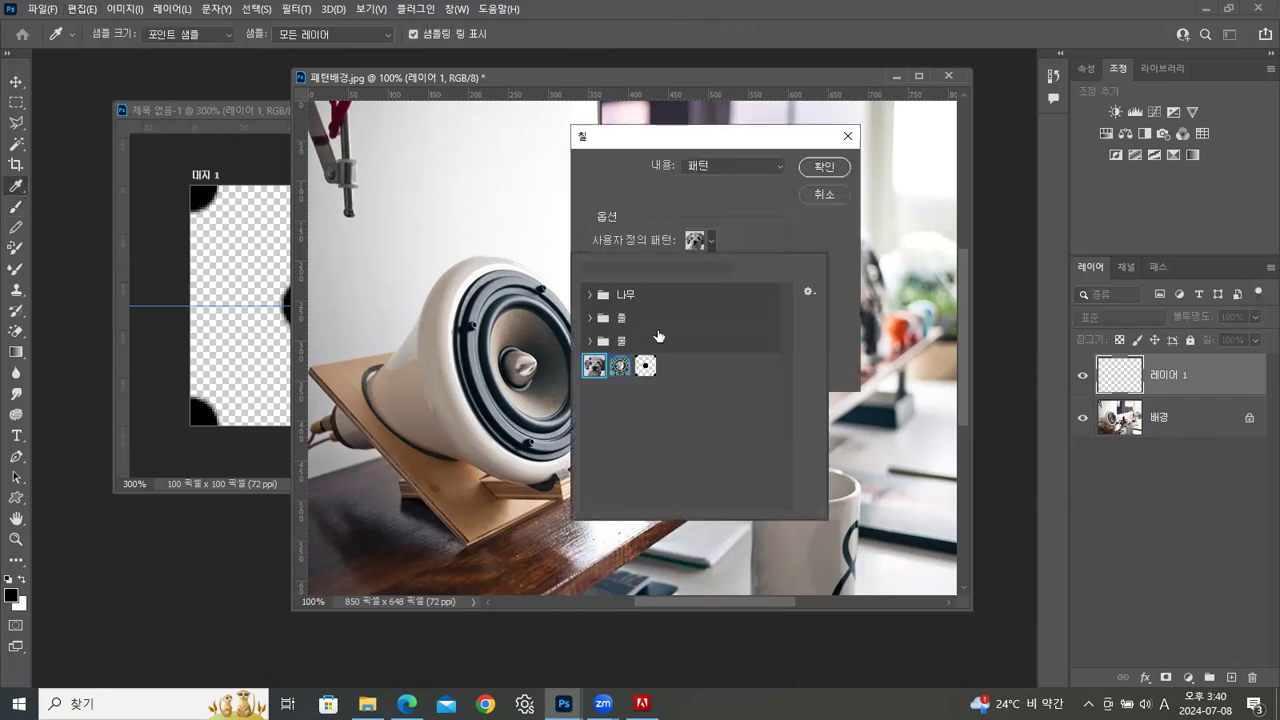
click(646, 368)
click(834, 169)
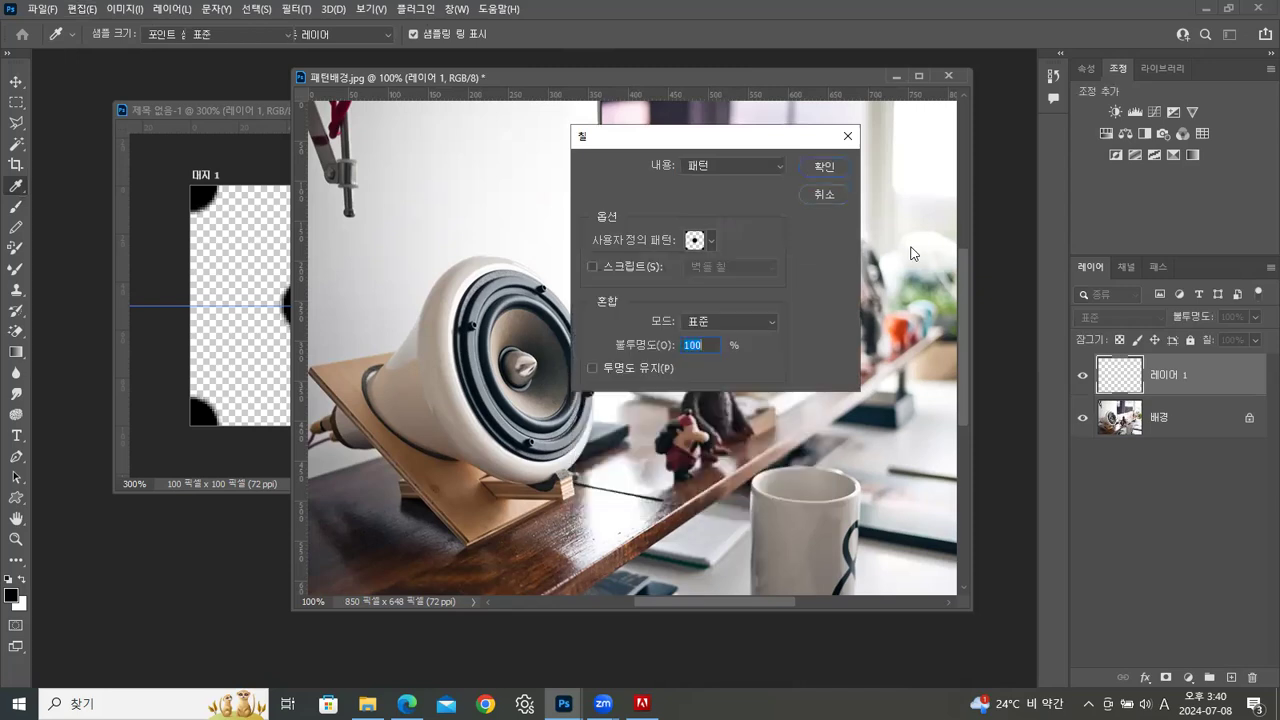
key(Return)
key(b)
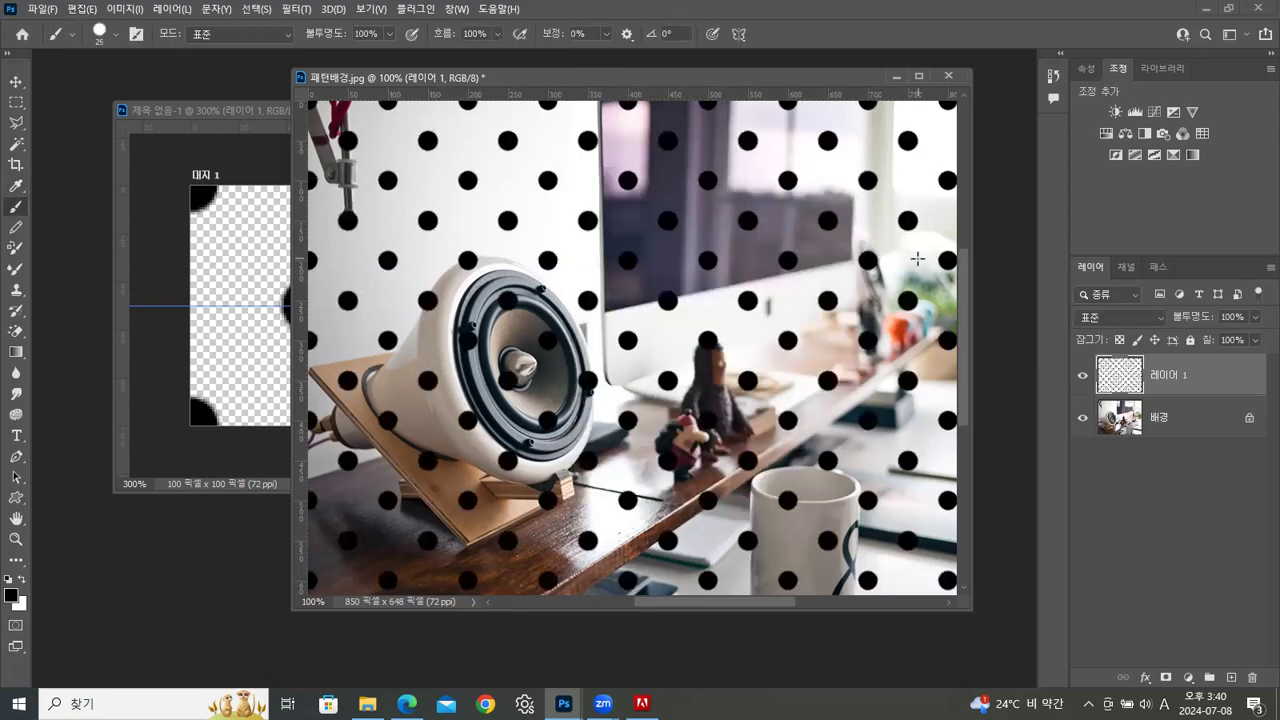